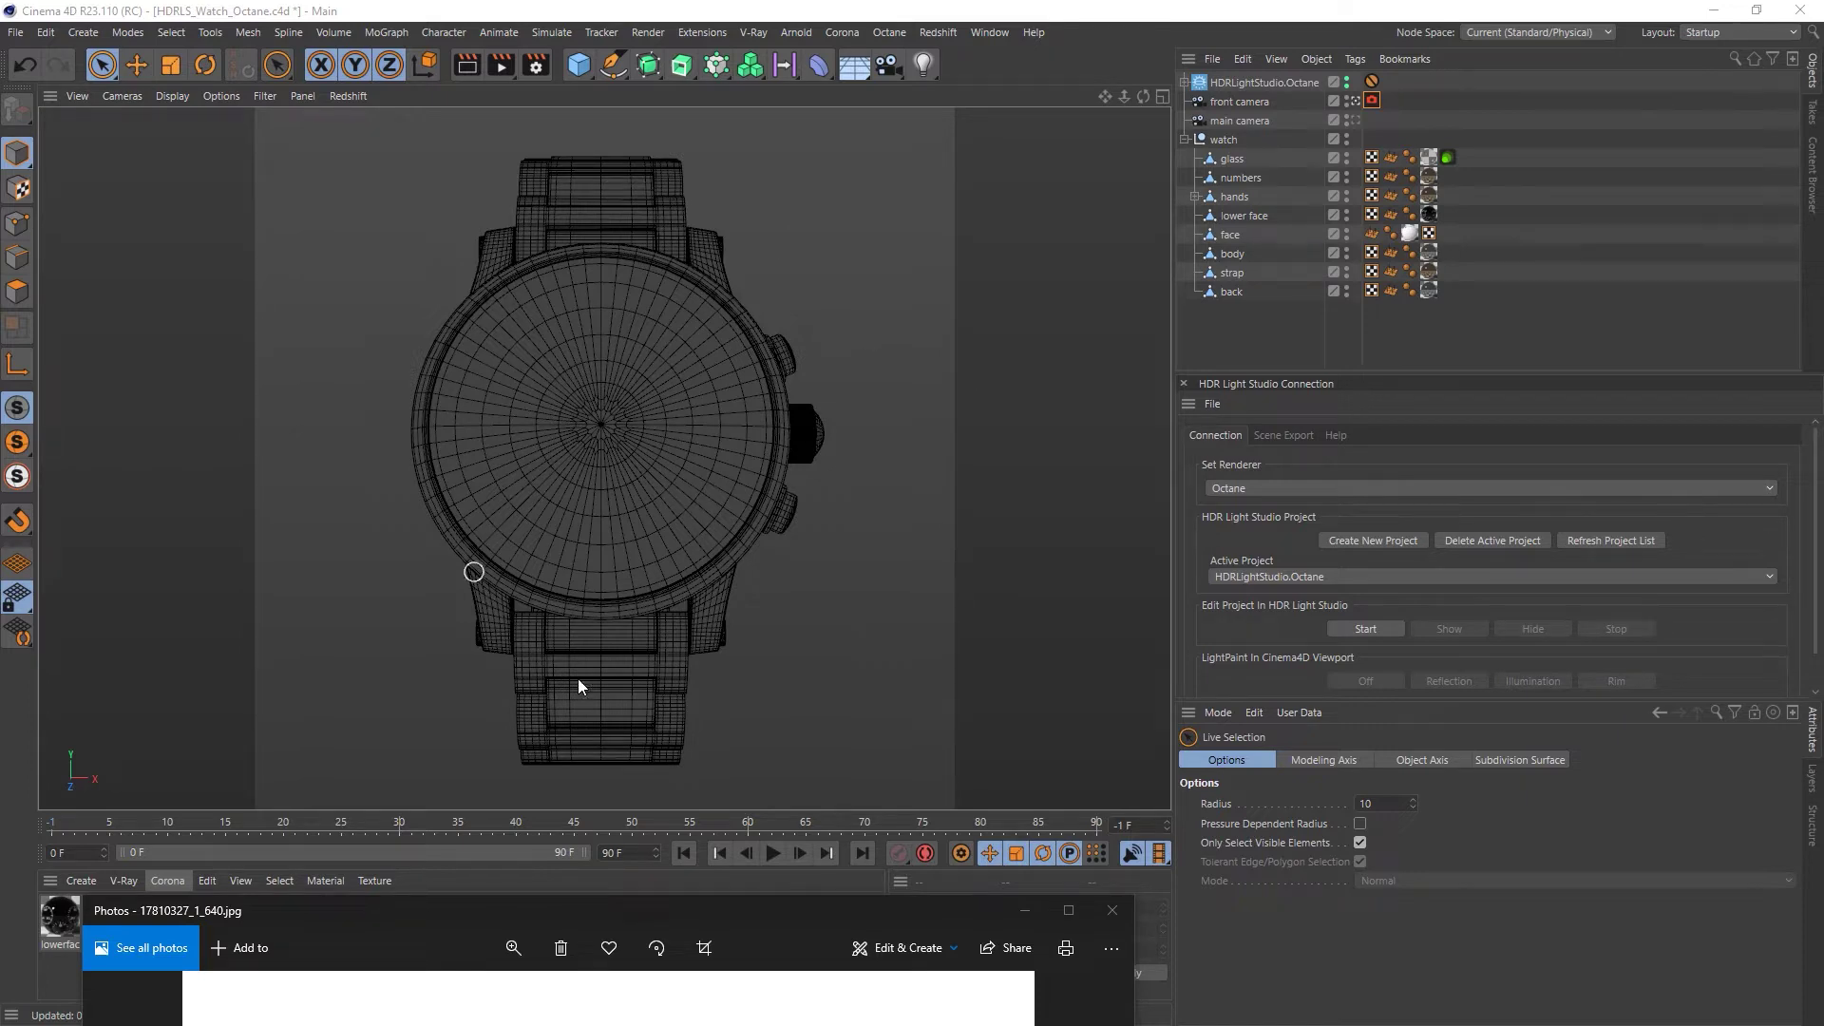
# Bring the reference watch photo over the viewport and advance to the navy-strap Montblanc image.
pyautogui.moveTo(876, 915); pyautogui.dragTo(882, 43)
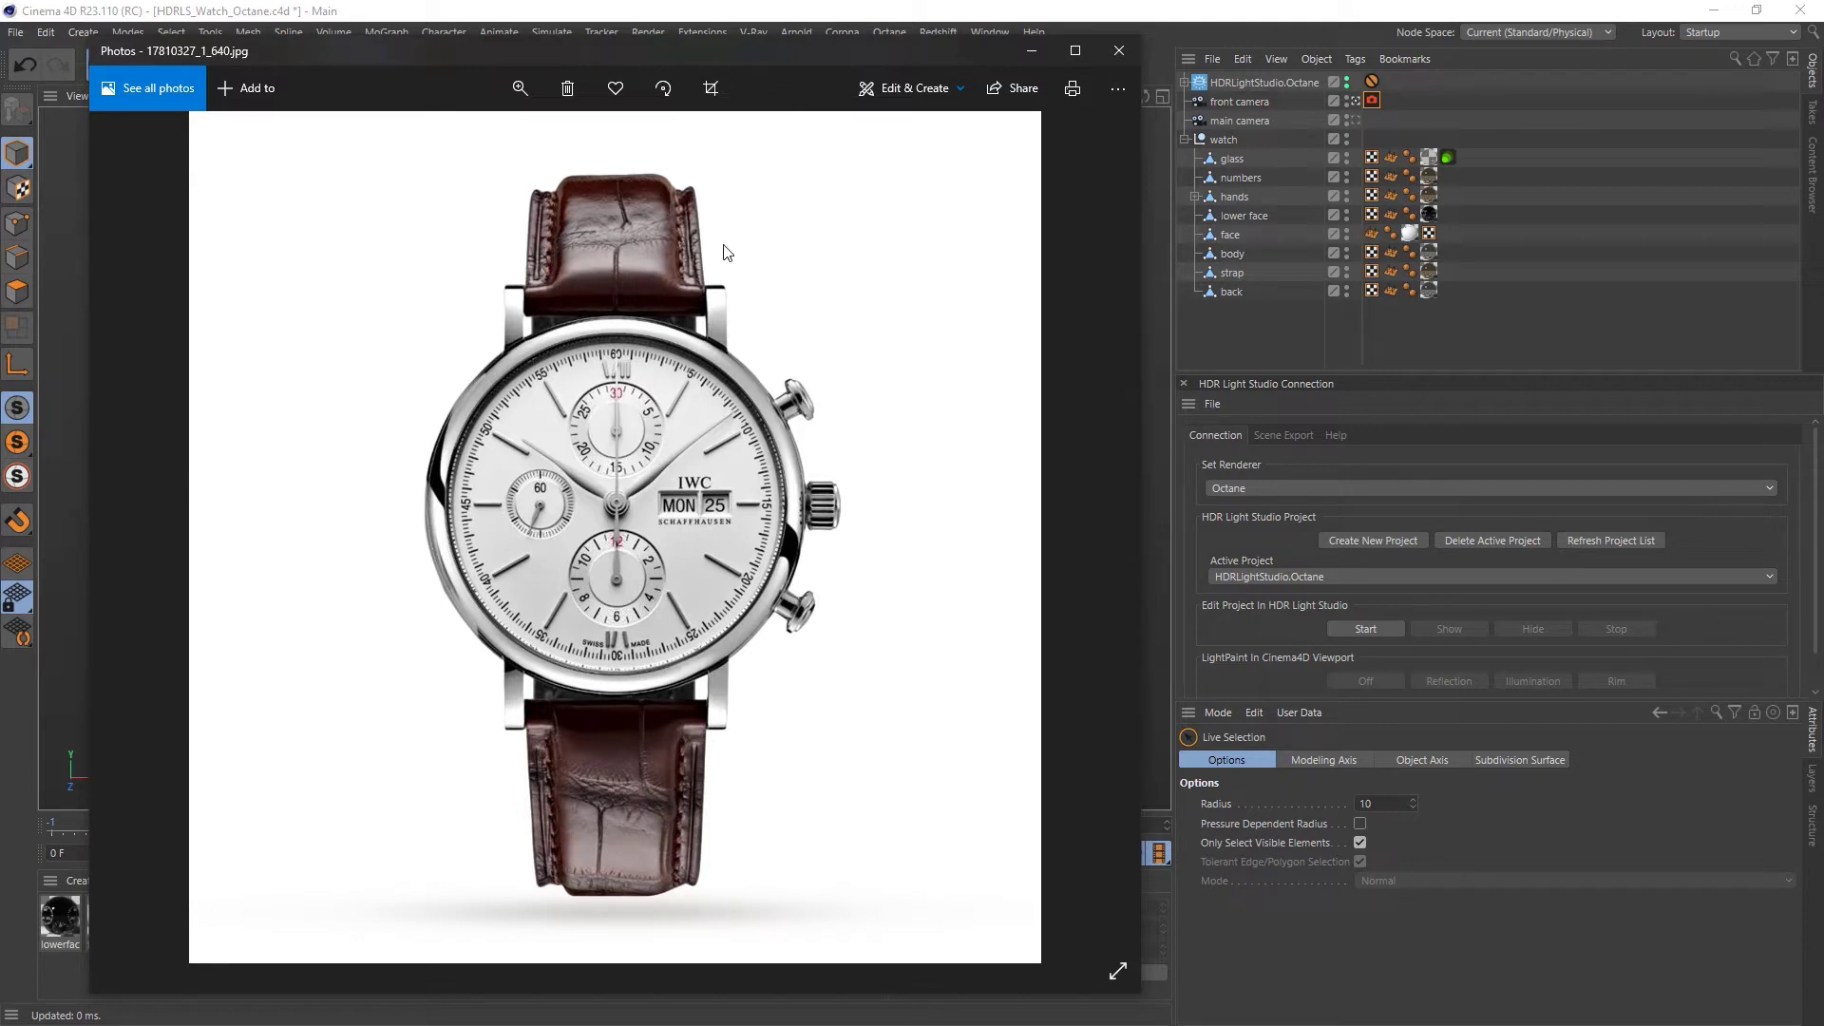
pyautogui.press('Right')
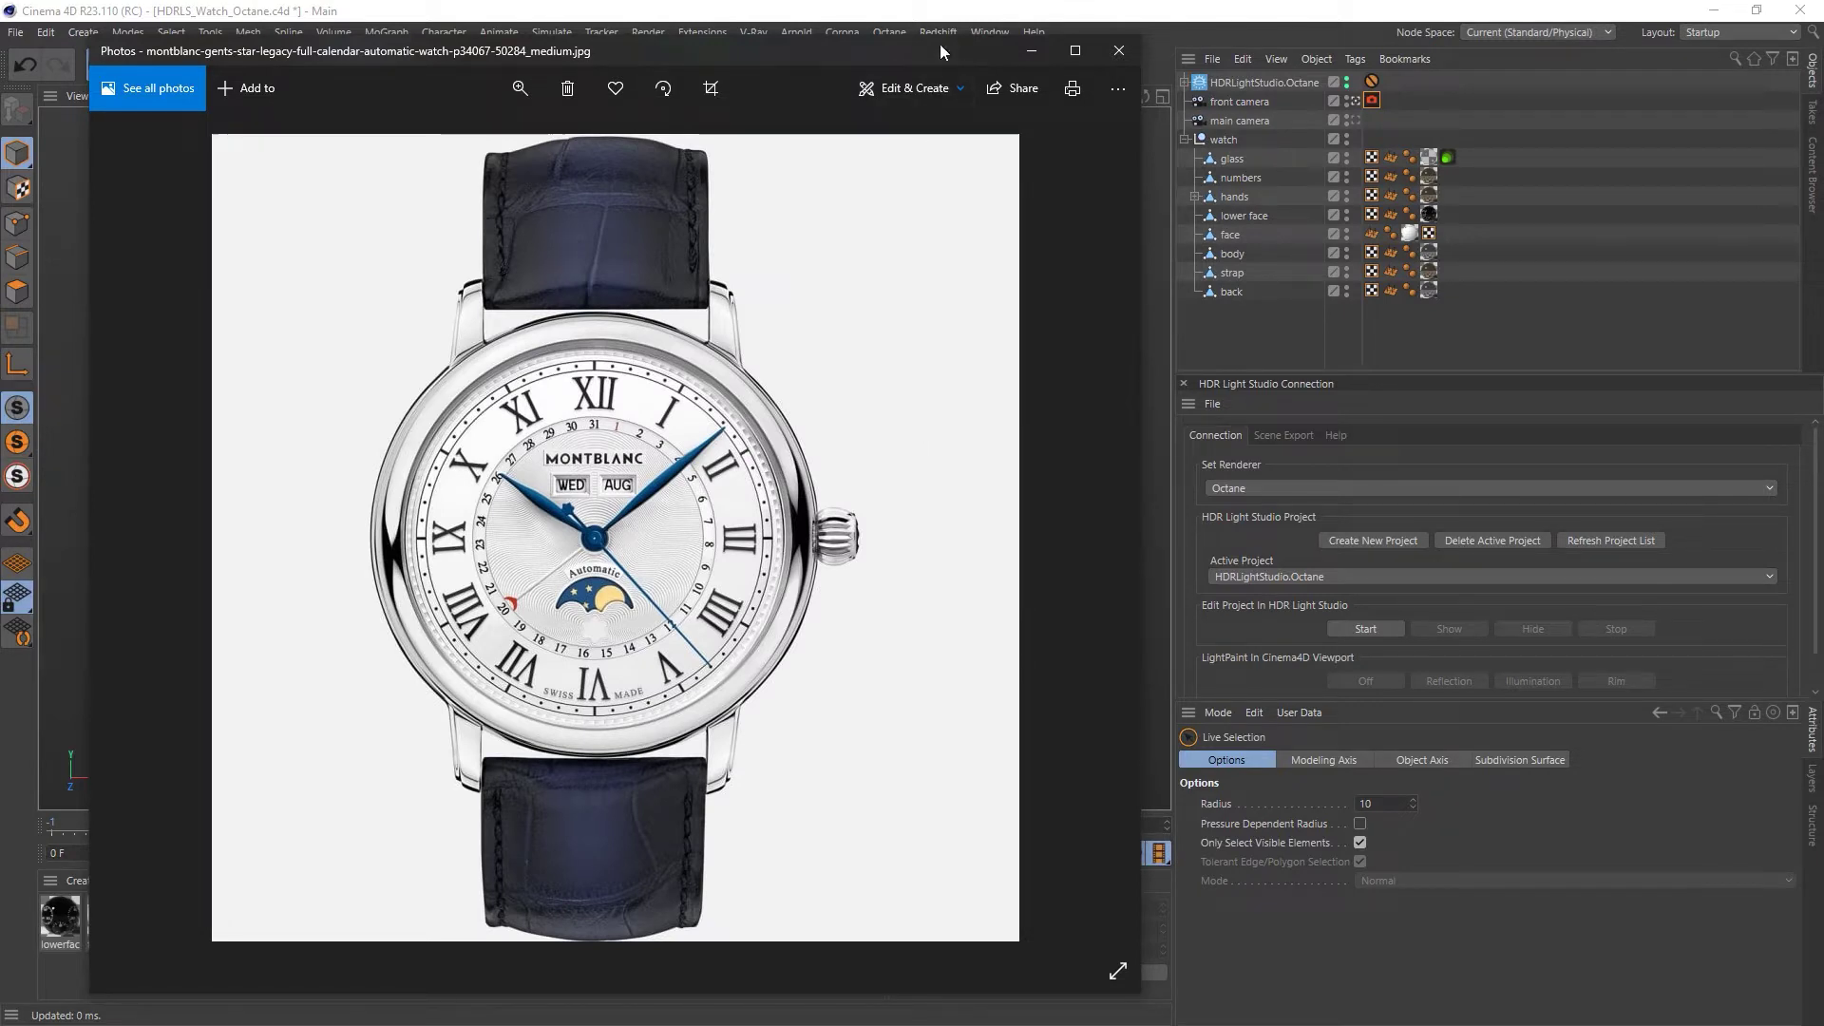
# Close the photo viewer and position the HDR Light Studio window linked to the Octane watch scene.
pyautogui.click(1118, 51)
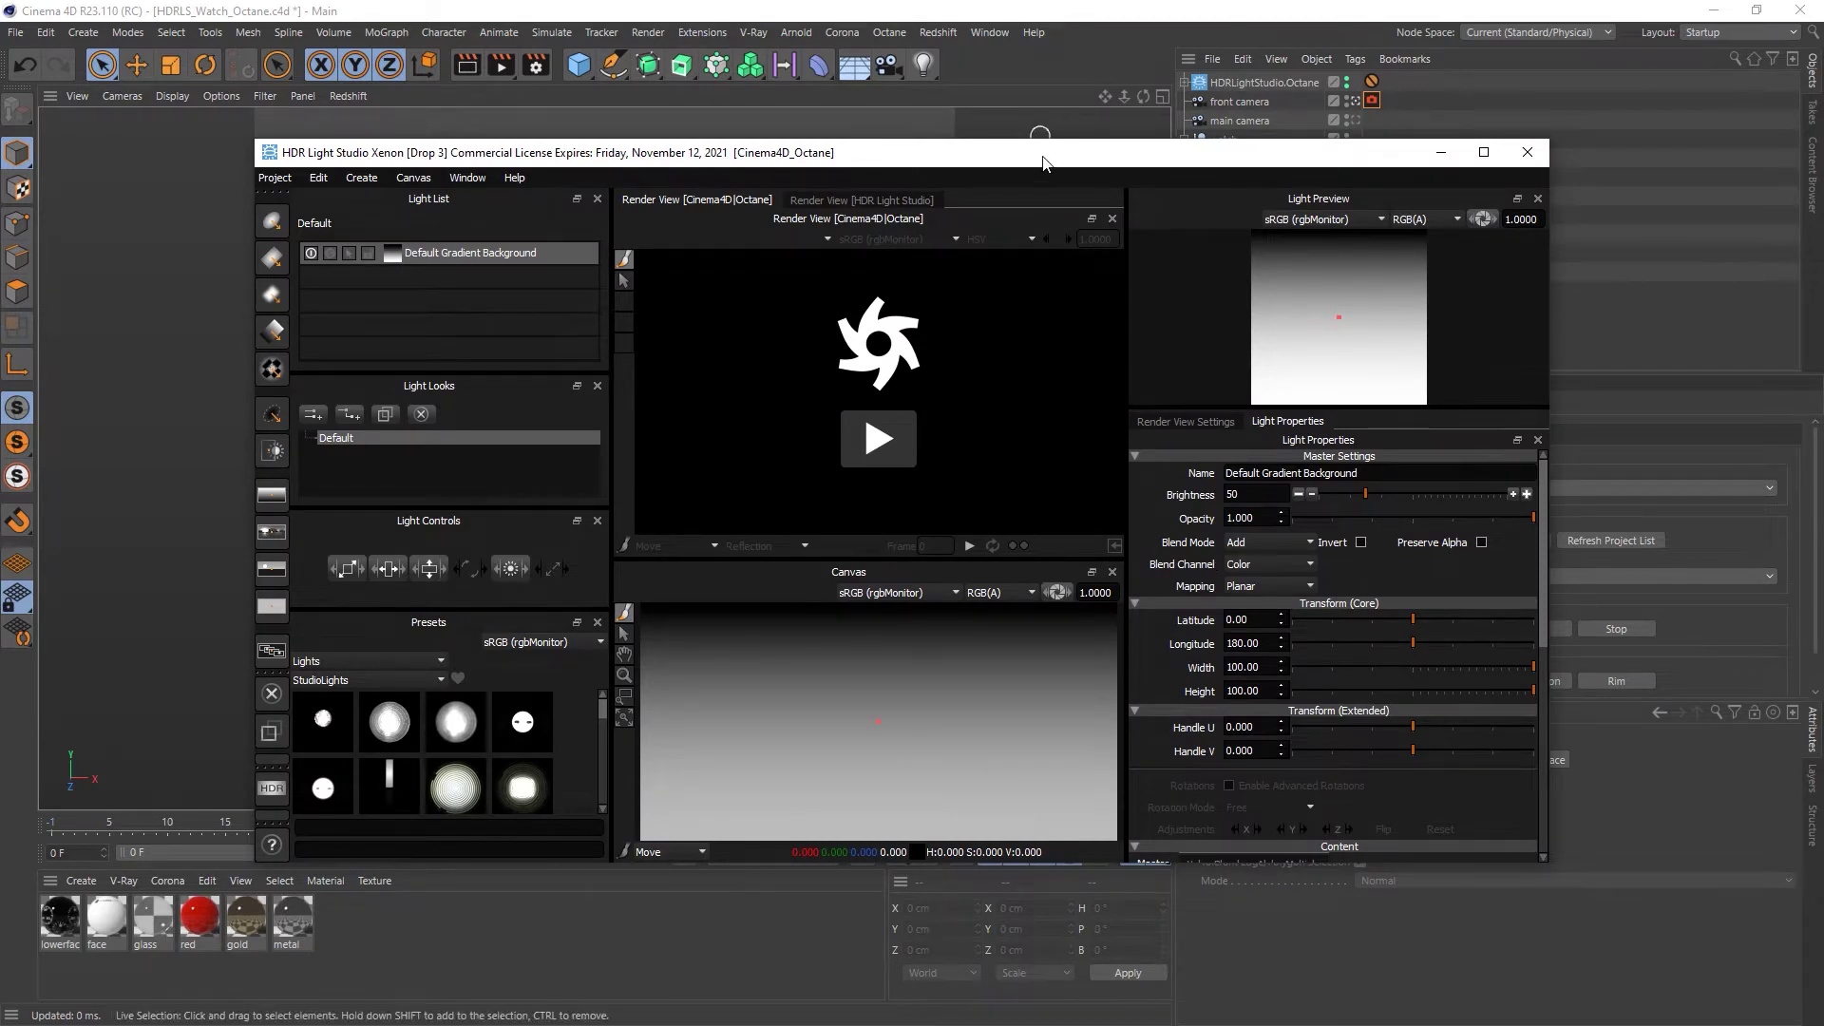
pyautogui.moveTo(1022, 166); pyautogui.dragTo(1010, 154)
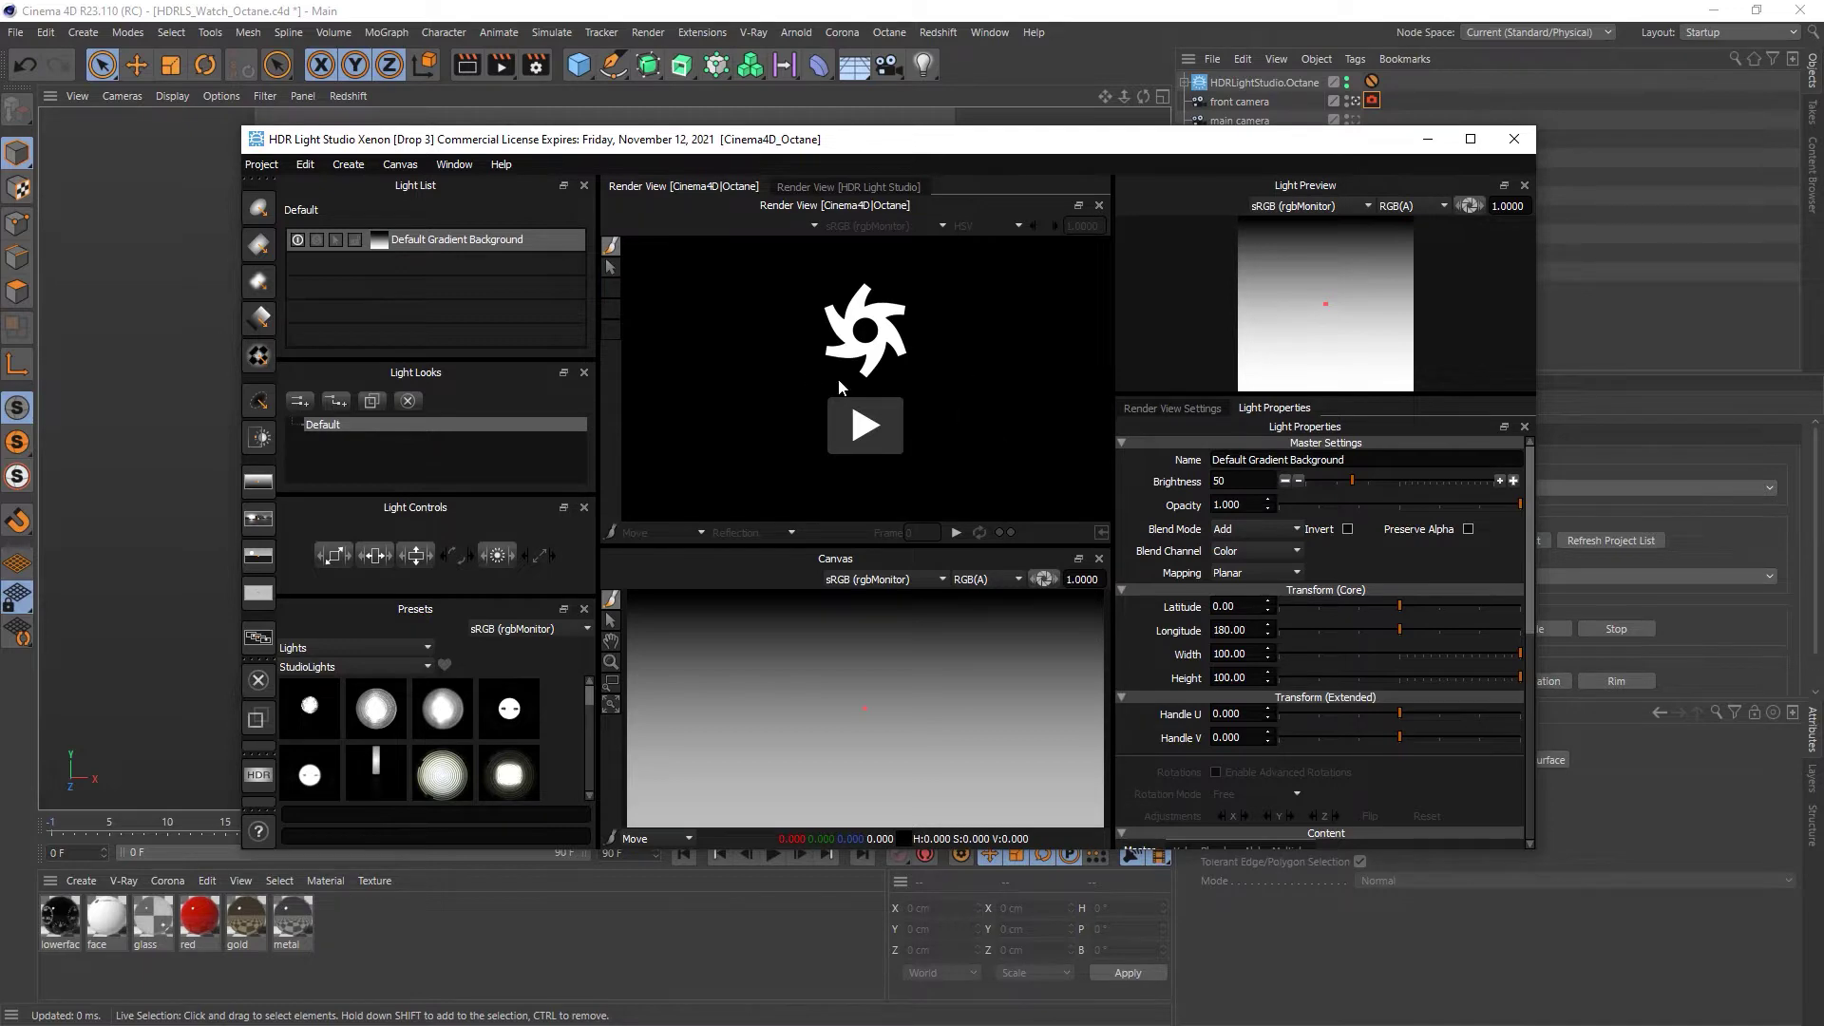
# Maximize HDR Light Studio and resize panes so the render view and presets panel get more room.
pyautogui.click(1471, 138)
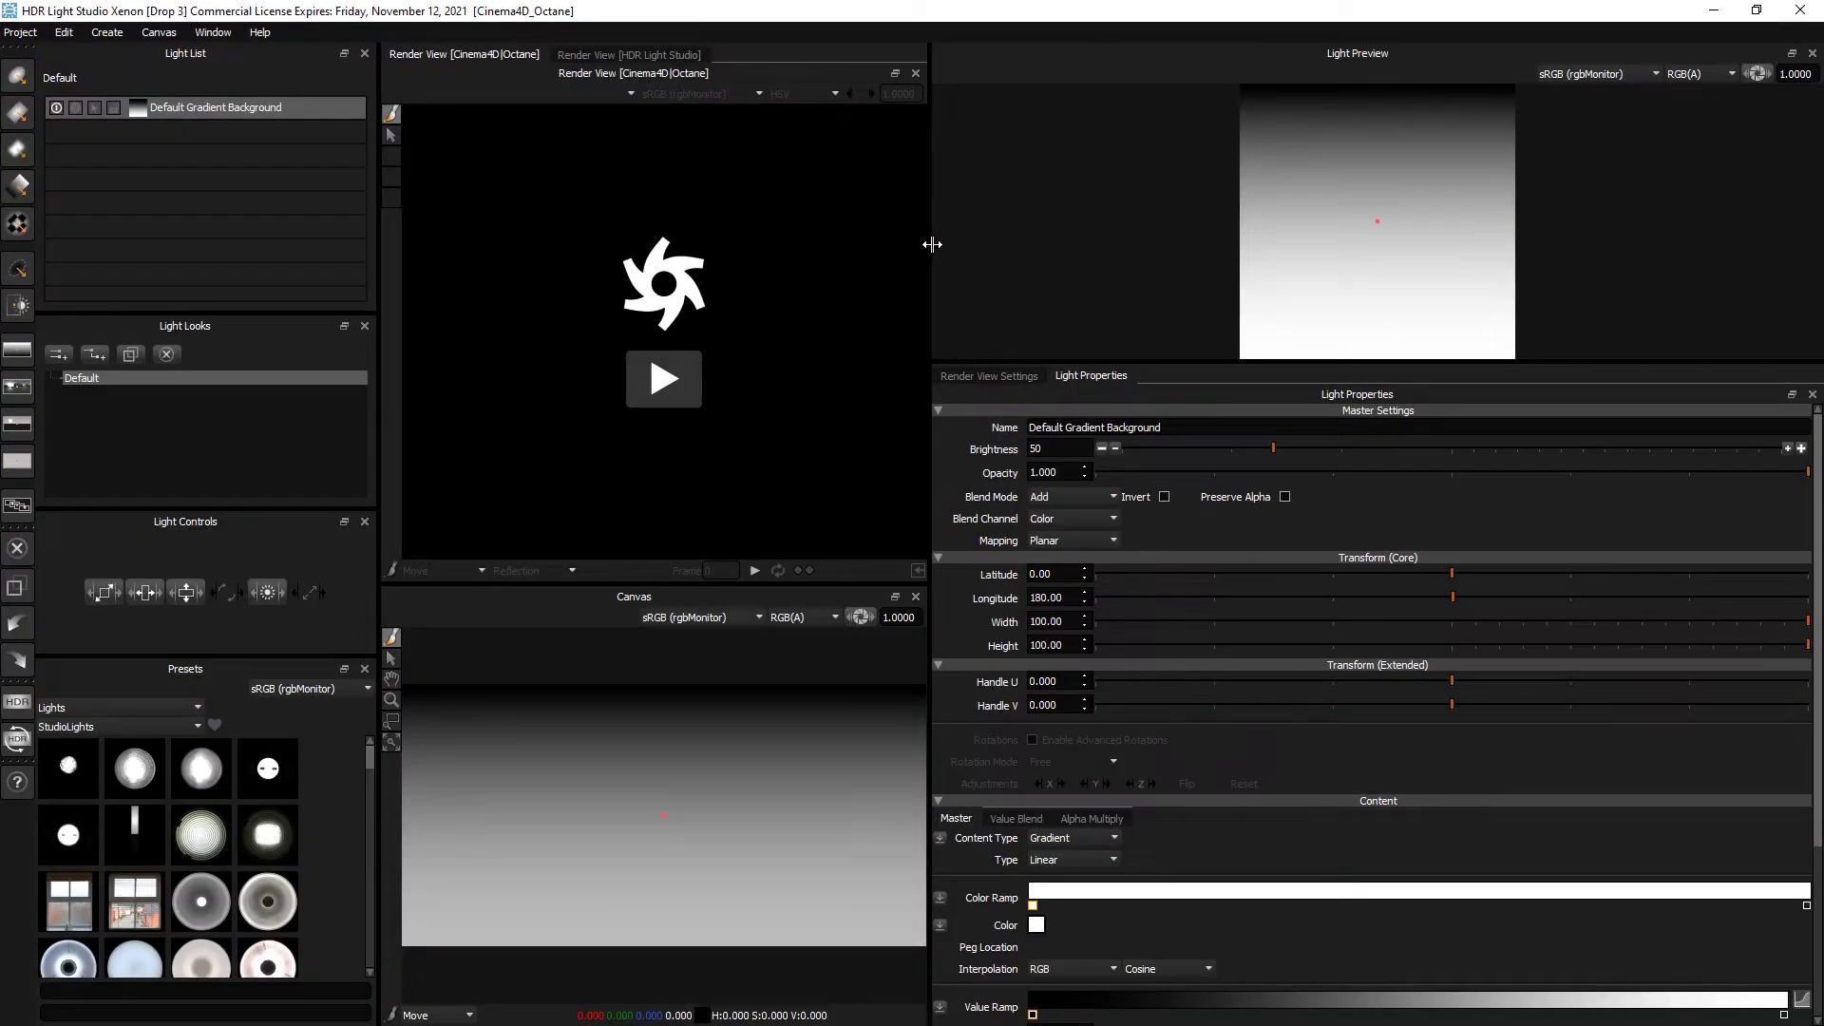
pyautogui.moveTo(929, 247); pyautogui.dragTo(1209, 264)
pyautogui.moveTo(1282, 366); pyautogui.dragTo(1236, 271)
pyautogui.moveTo(1208, 203); pyautogui.dragTo(1235, 205)
pyautogui.moveTo(495, 236); pyautogui.dragTo(338, 335)
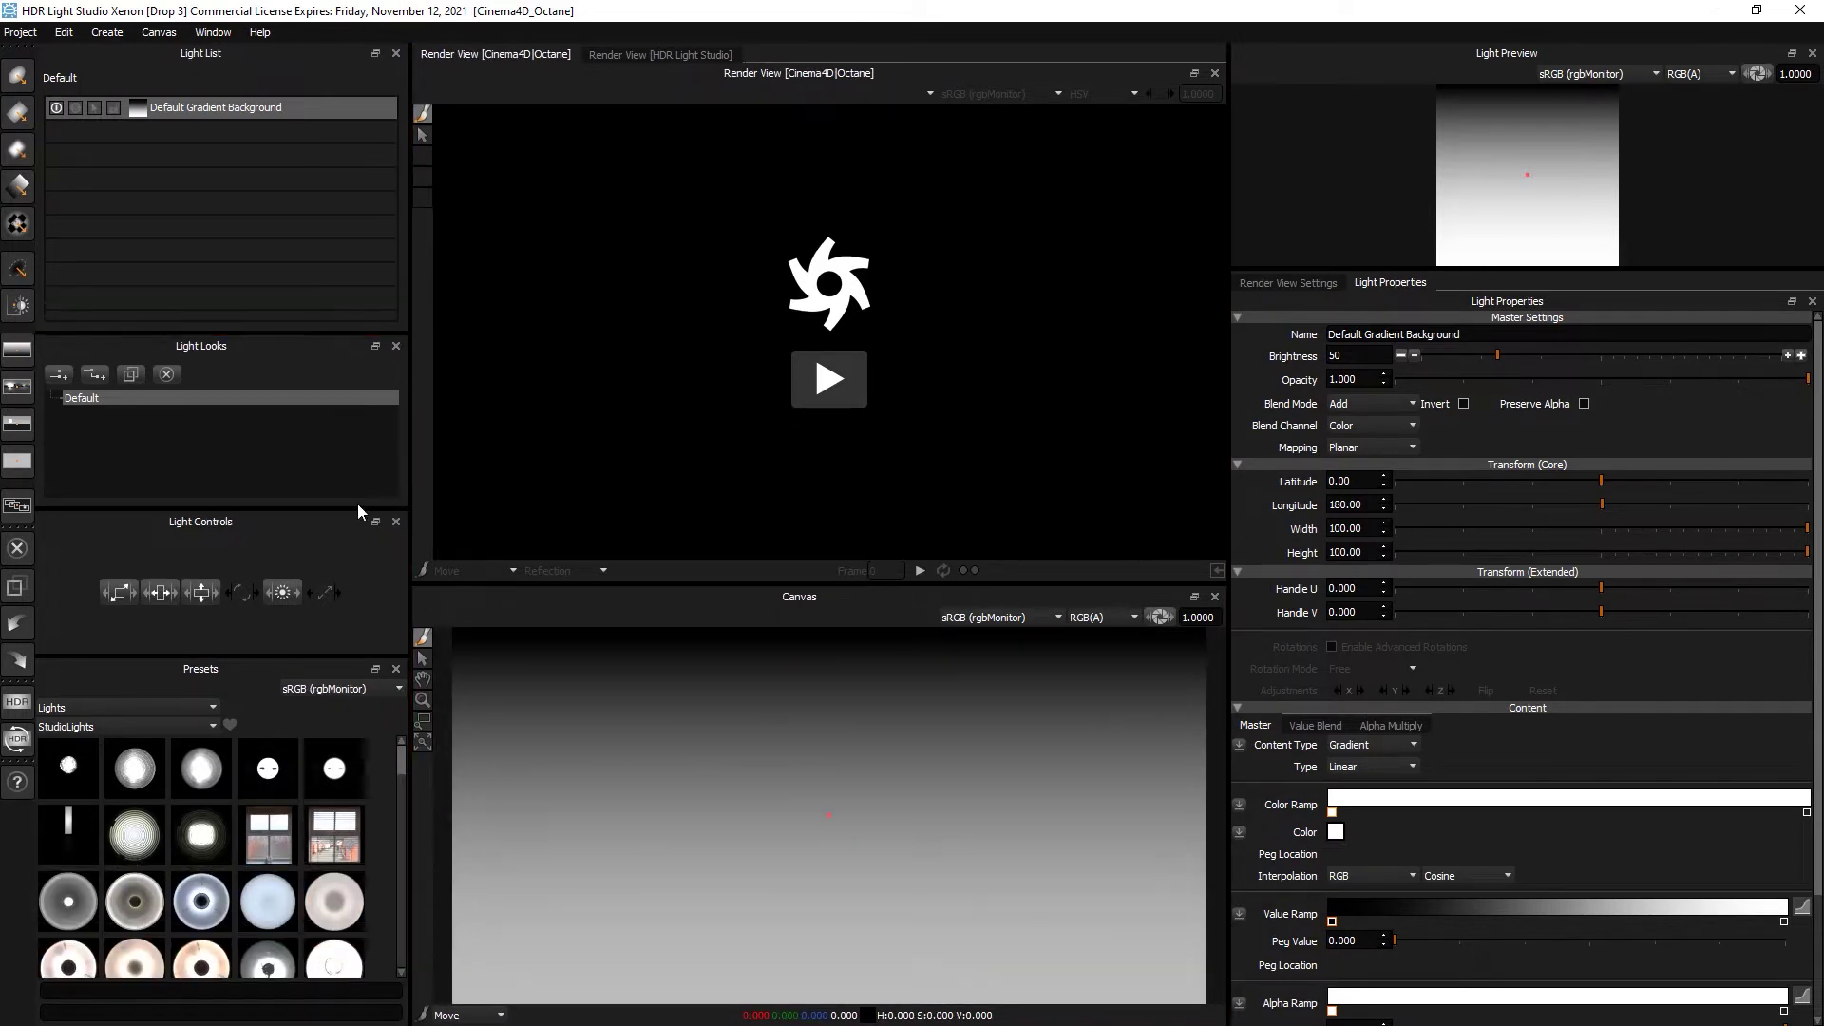
pyautogui.moveTo(358, 511); pyautogui.dragTo(357, 427)
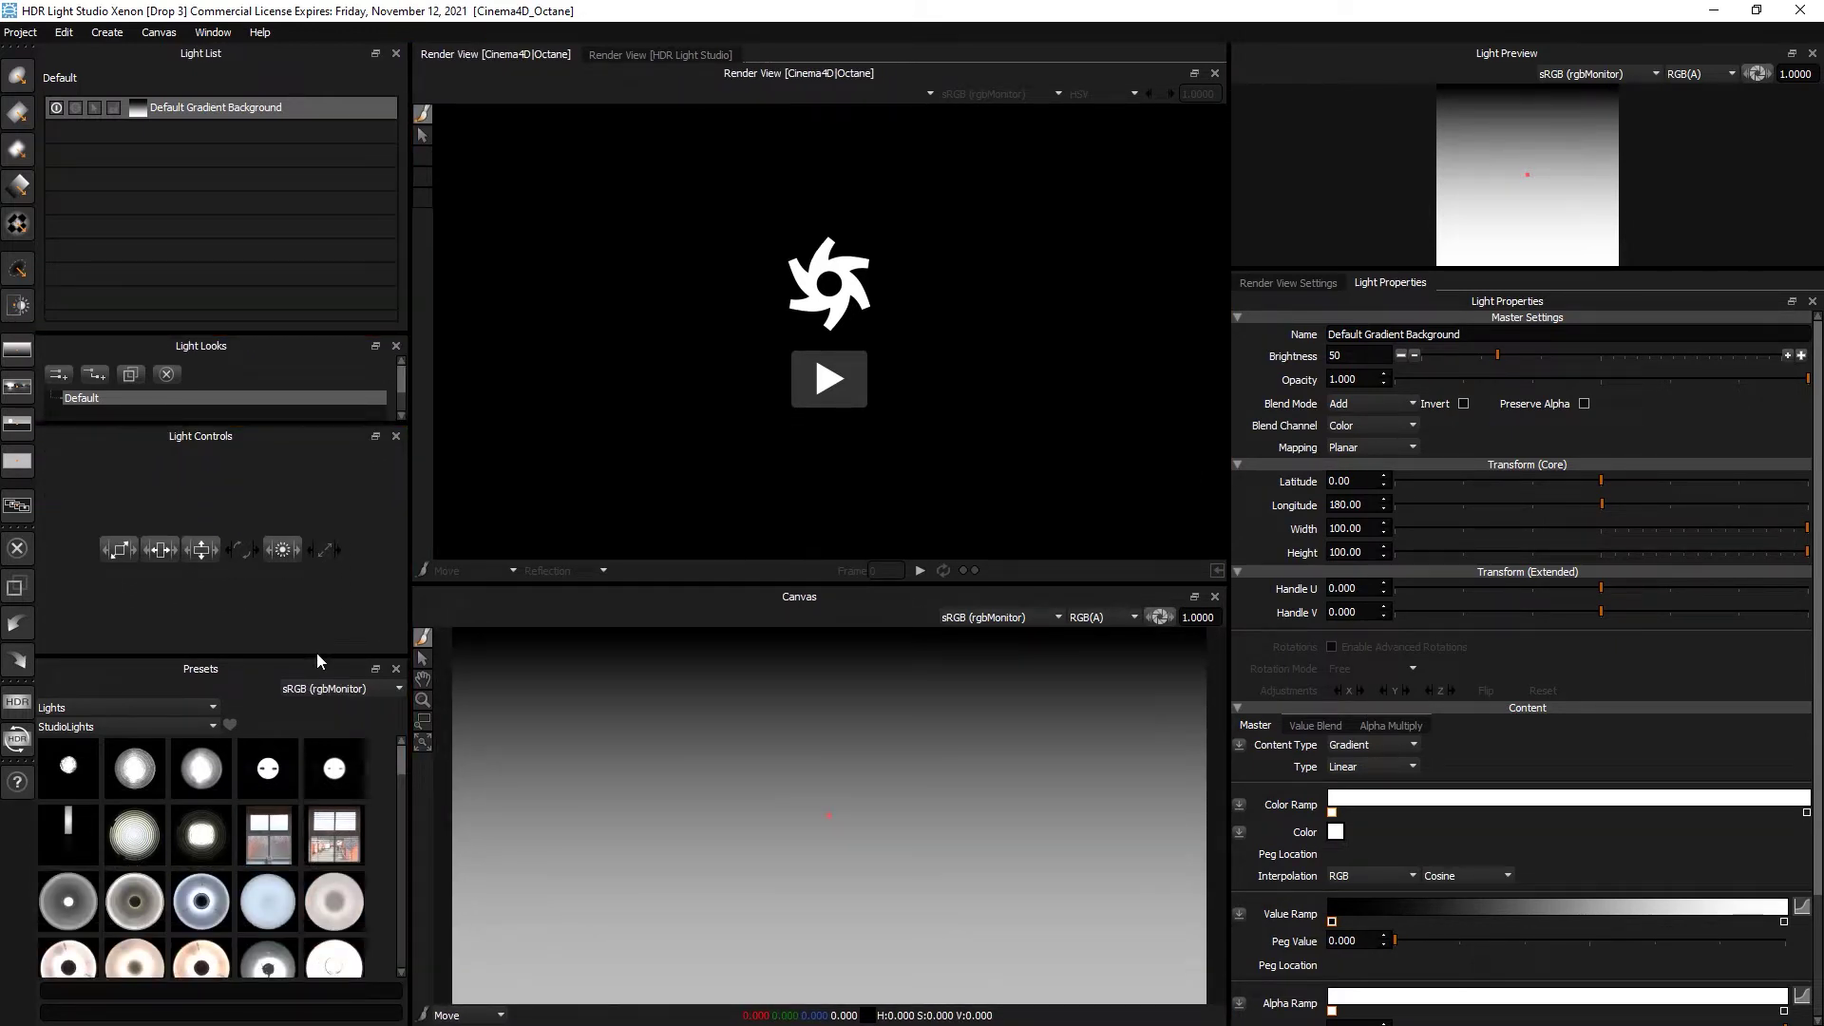
pyautogui.moveTo(318, 657); pyautogui.dragTo(402, 486)
pyautogui.moveTo(490, 582); pyautogui.dragTo(561, 715)
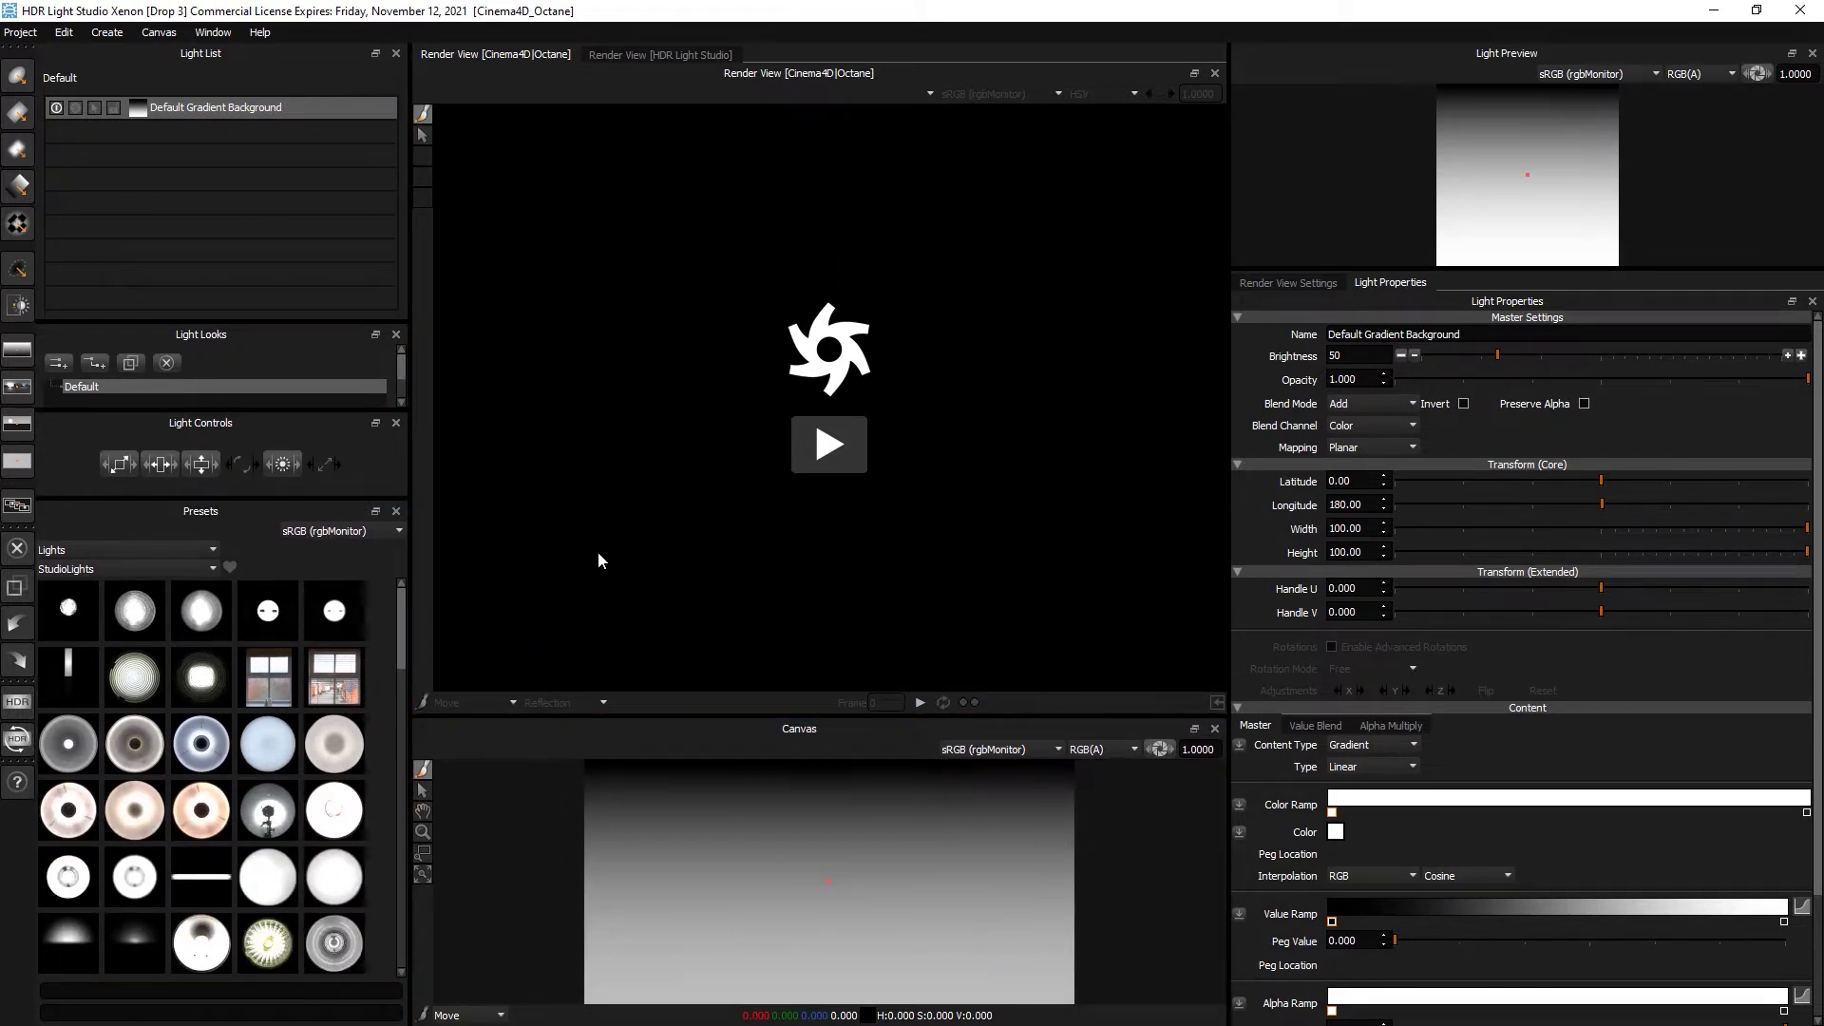
# Start the live watch render, set its colour space to None (rgbMonitor), and select Default Gradient Background.
pyautogui.click(829, 444)
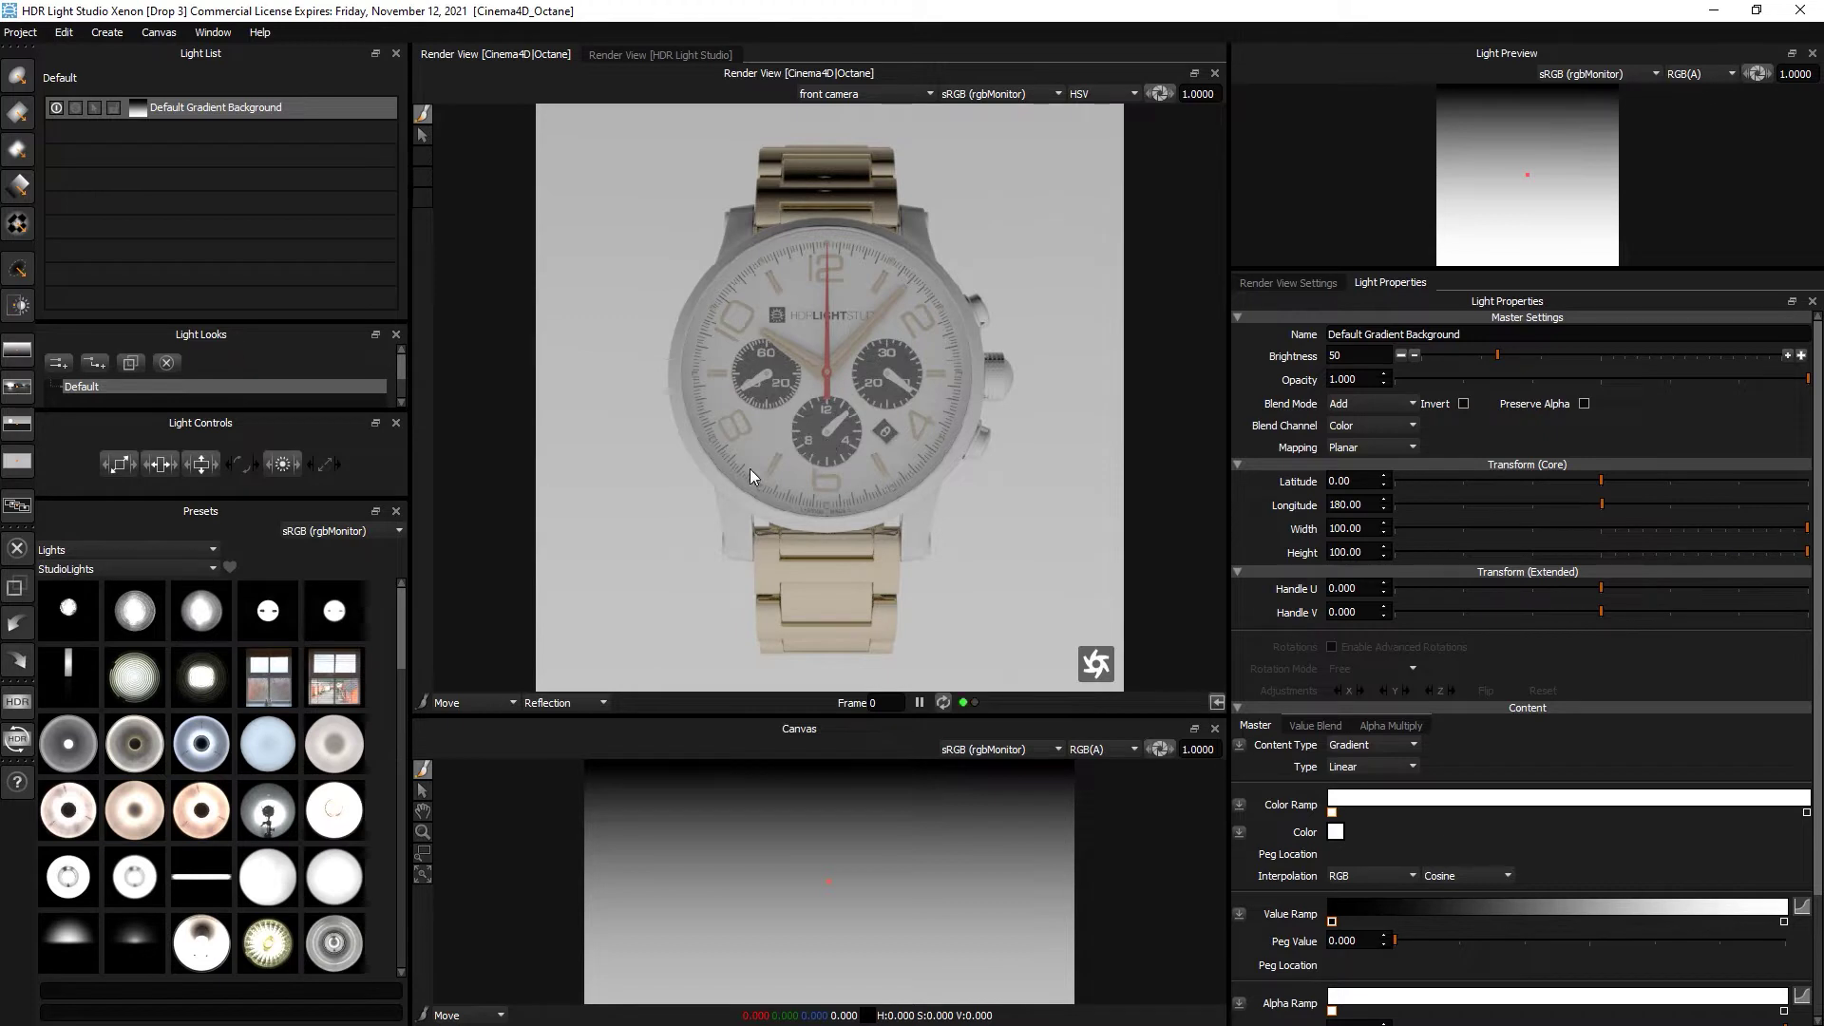
pyautogui.moveTo(268, 611); pyautogui.dragTo(806, 359)
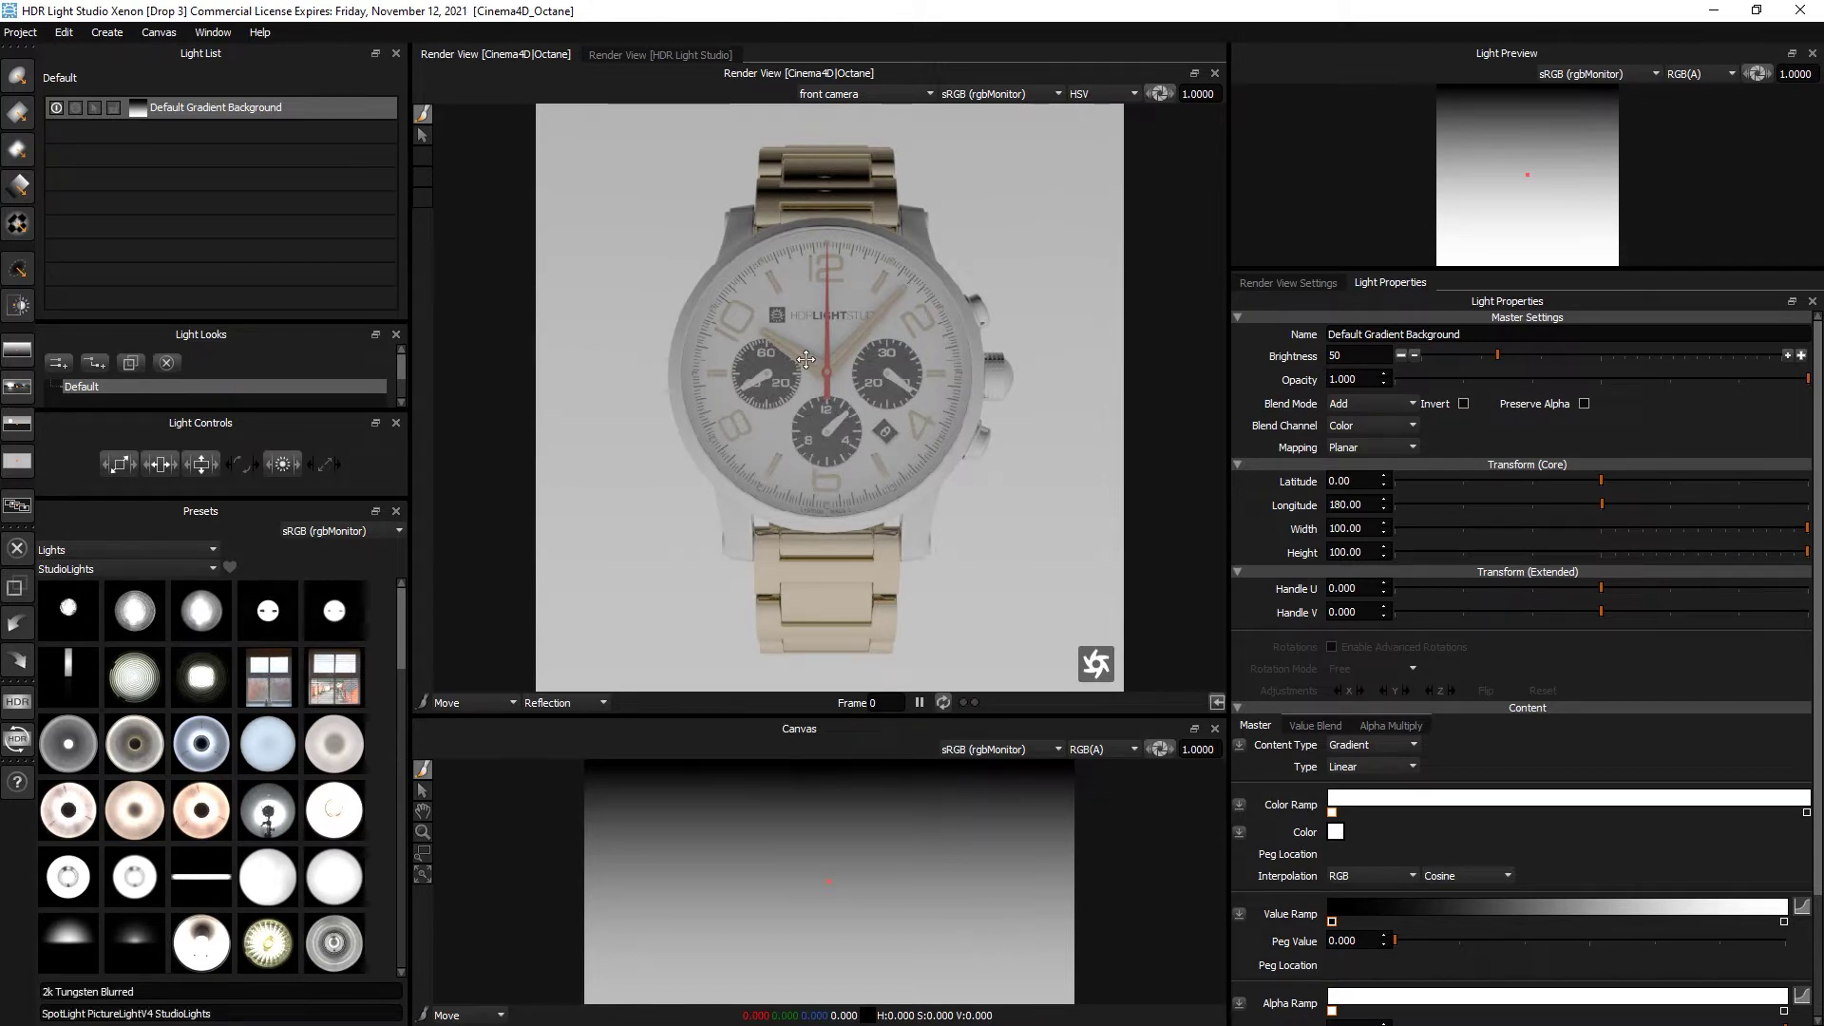
pyautogui.click(955, 94)
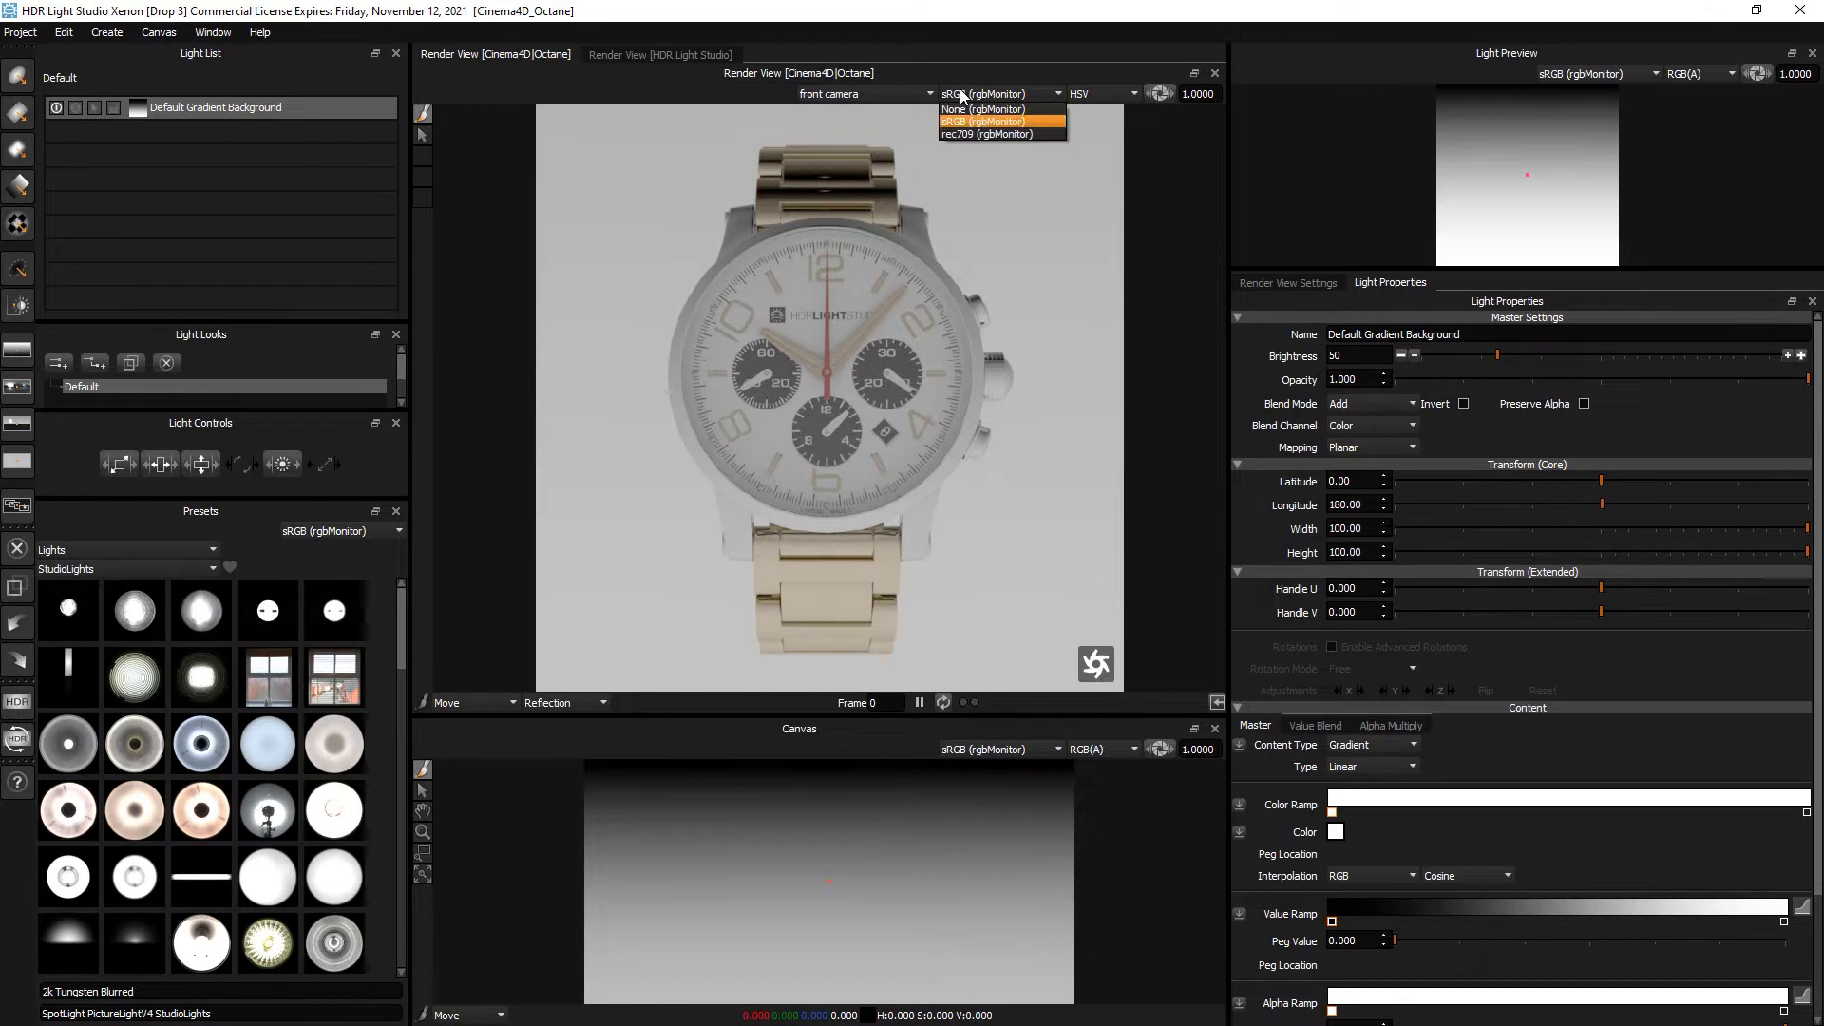
pyautogui.click(967, 110)
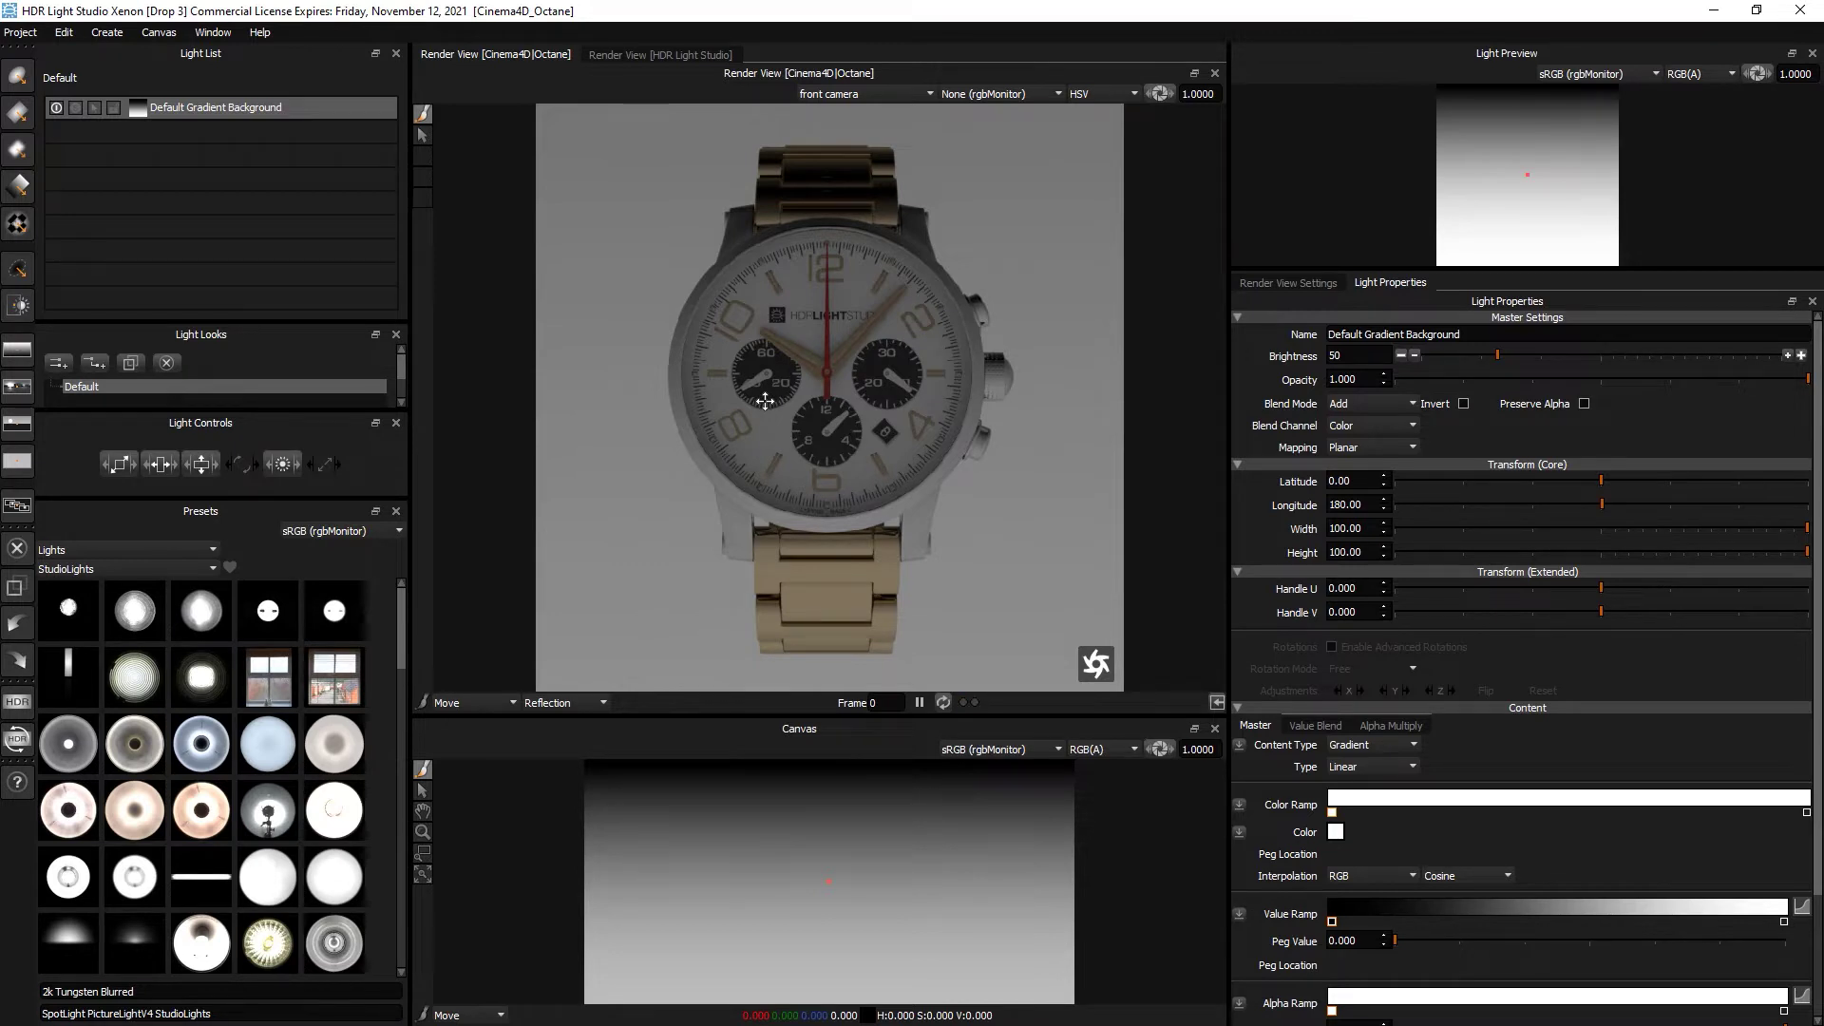
pyautogui.click(959, 95)
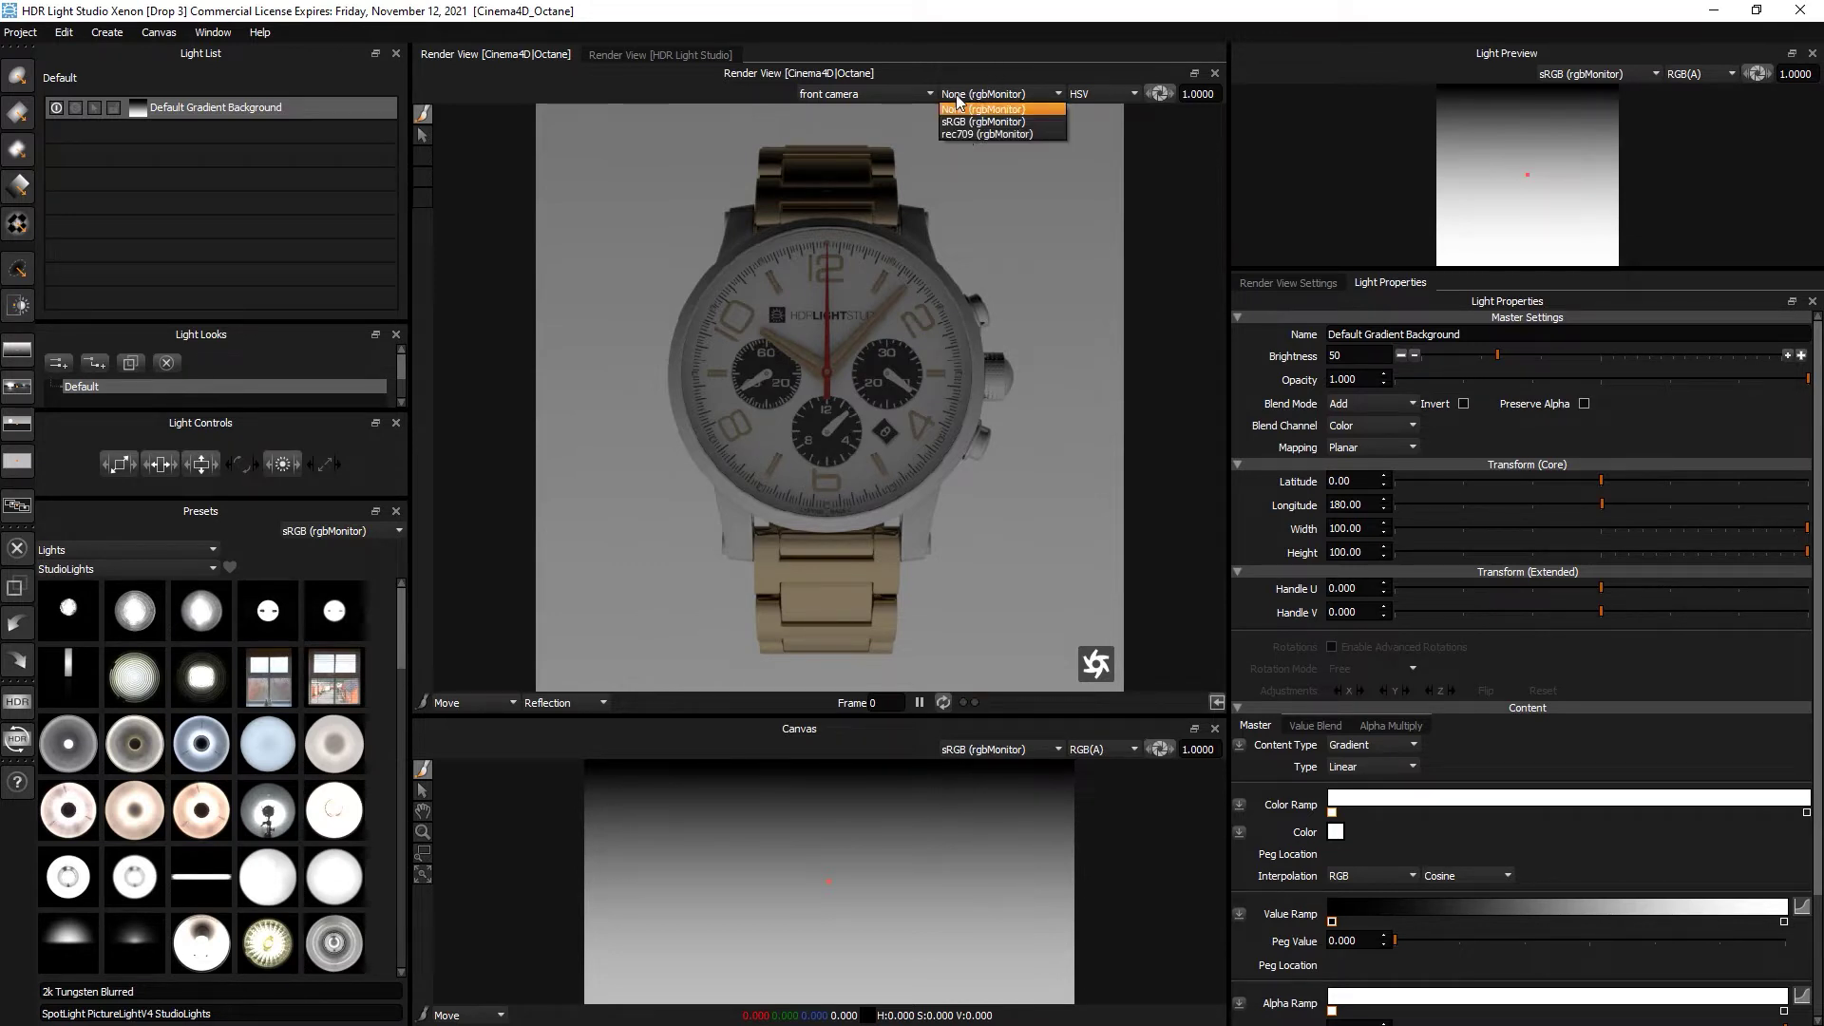
pyautogui.click(963, 111)
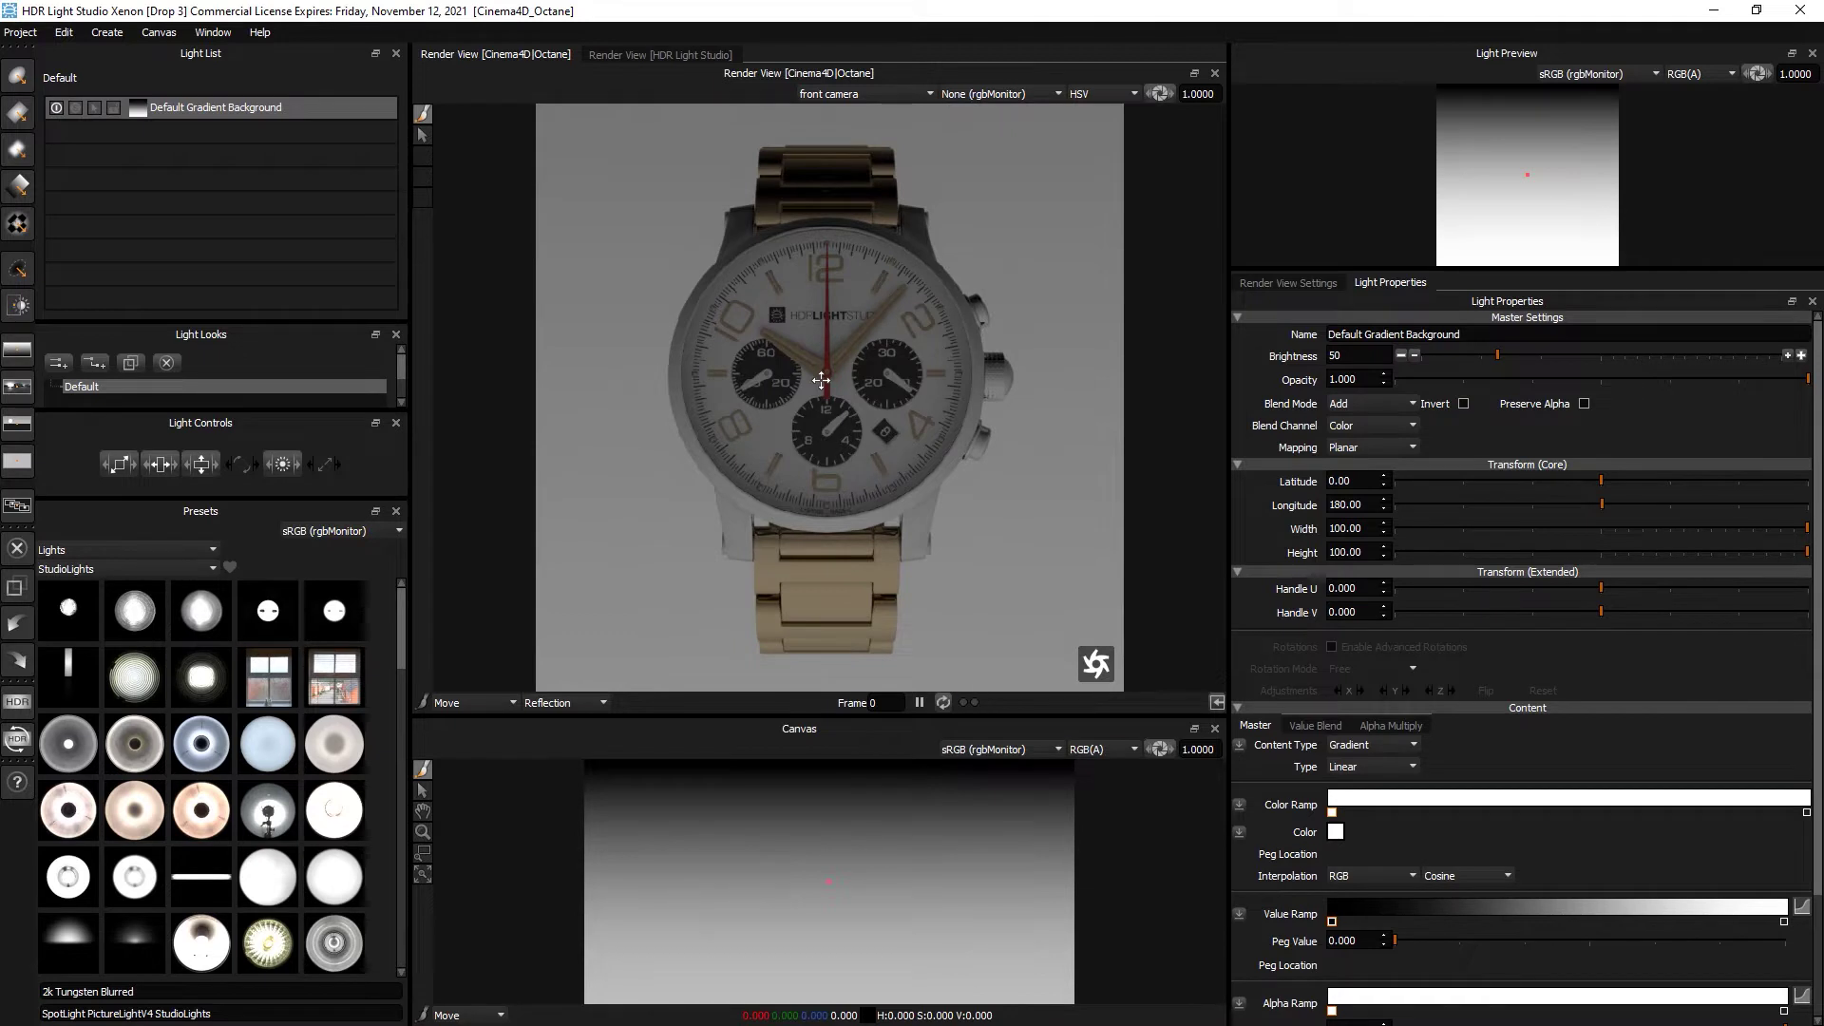
pyautogui.click(213, 112)
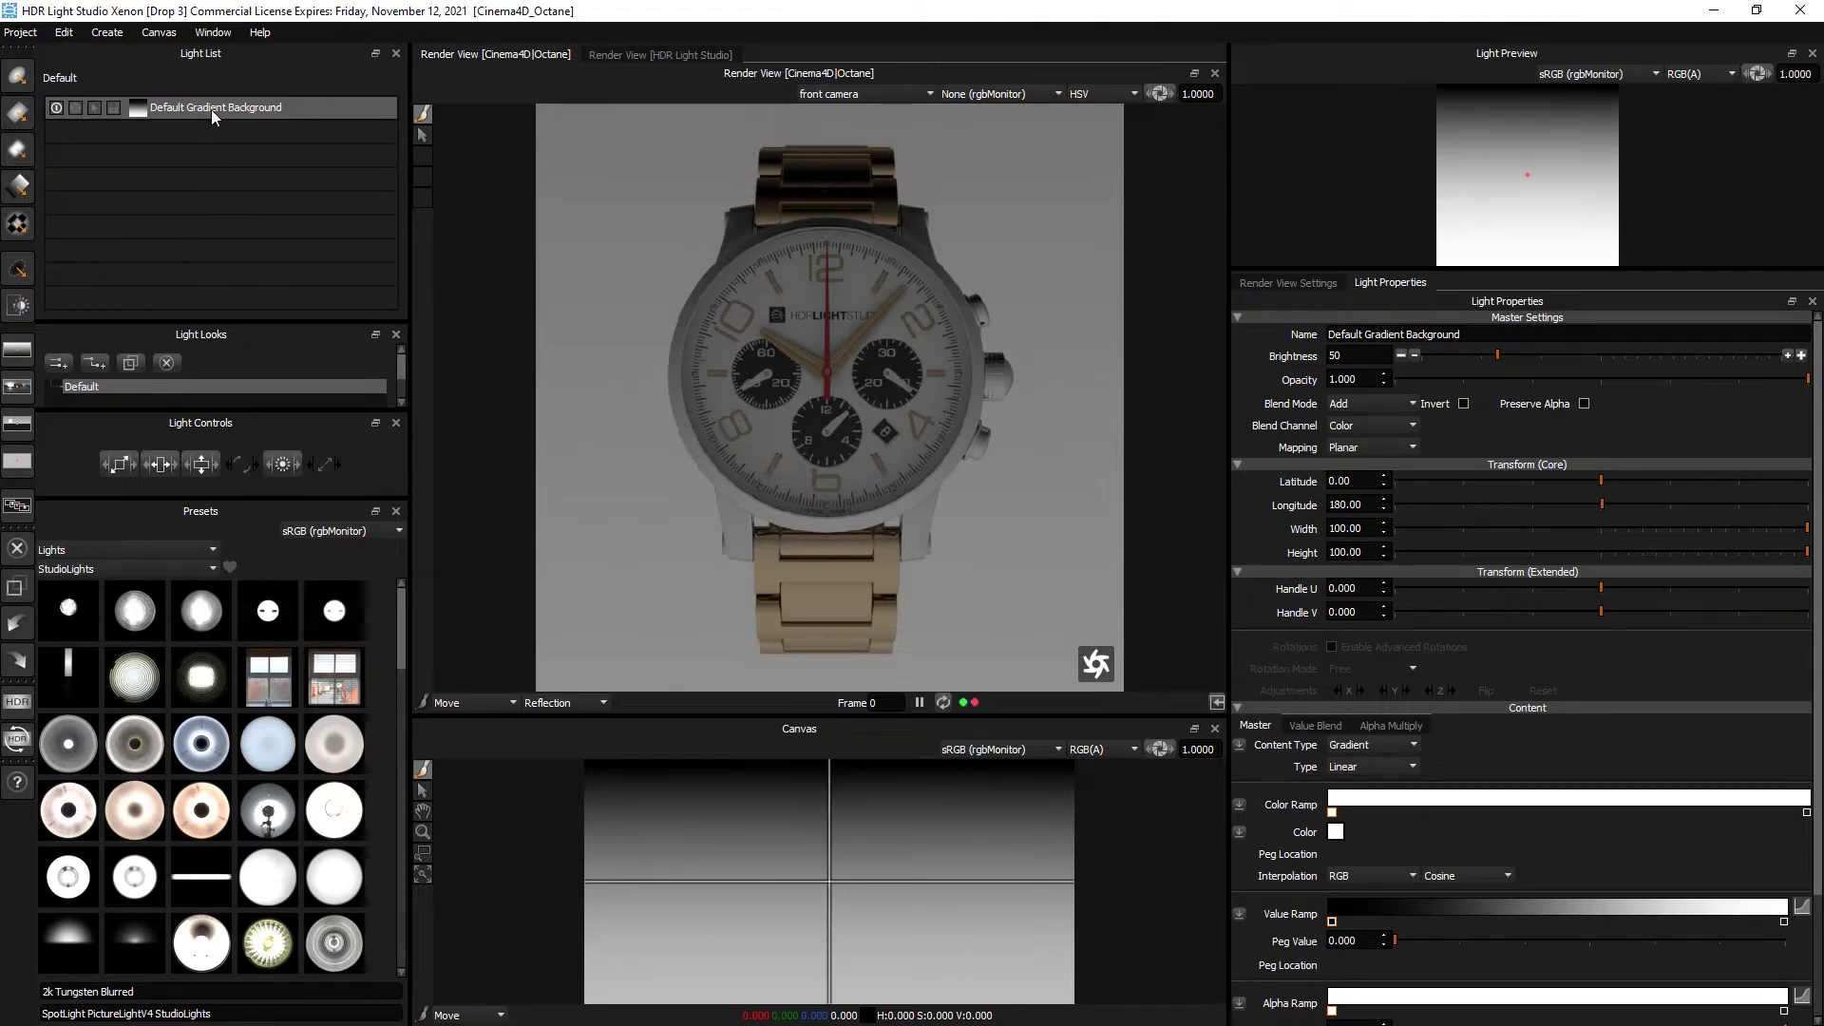
# Lower the Default Gradient Background brightness from 50 to 12.
pyautogui.click(1453, 357)
pyautogui.click(1444, 357)
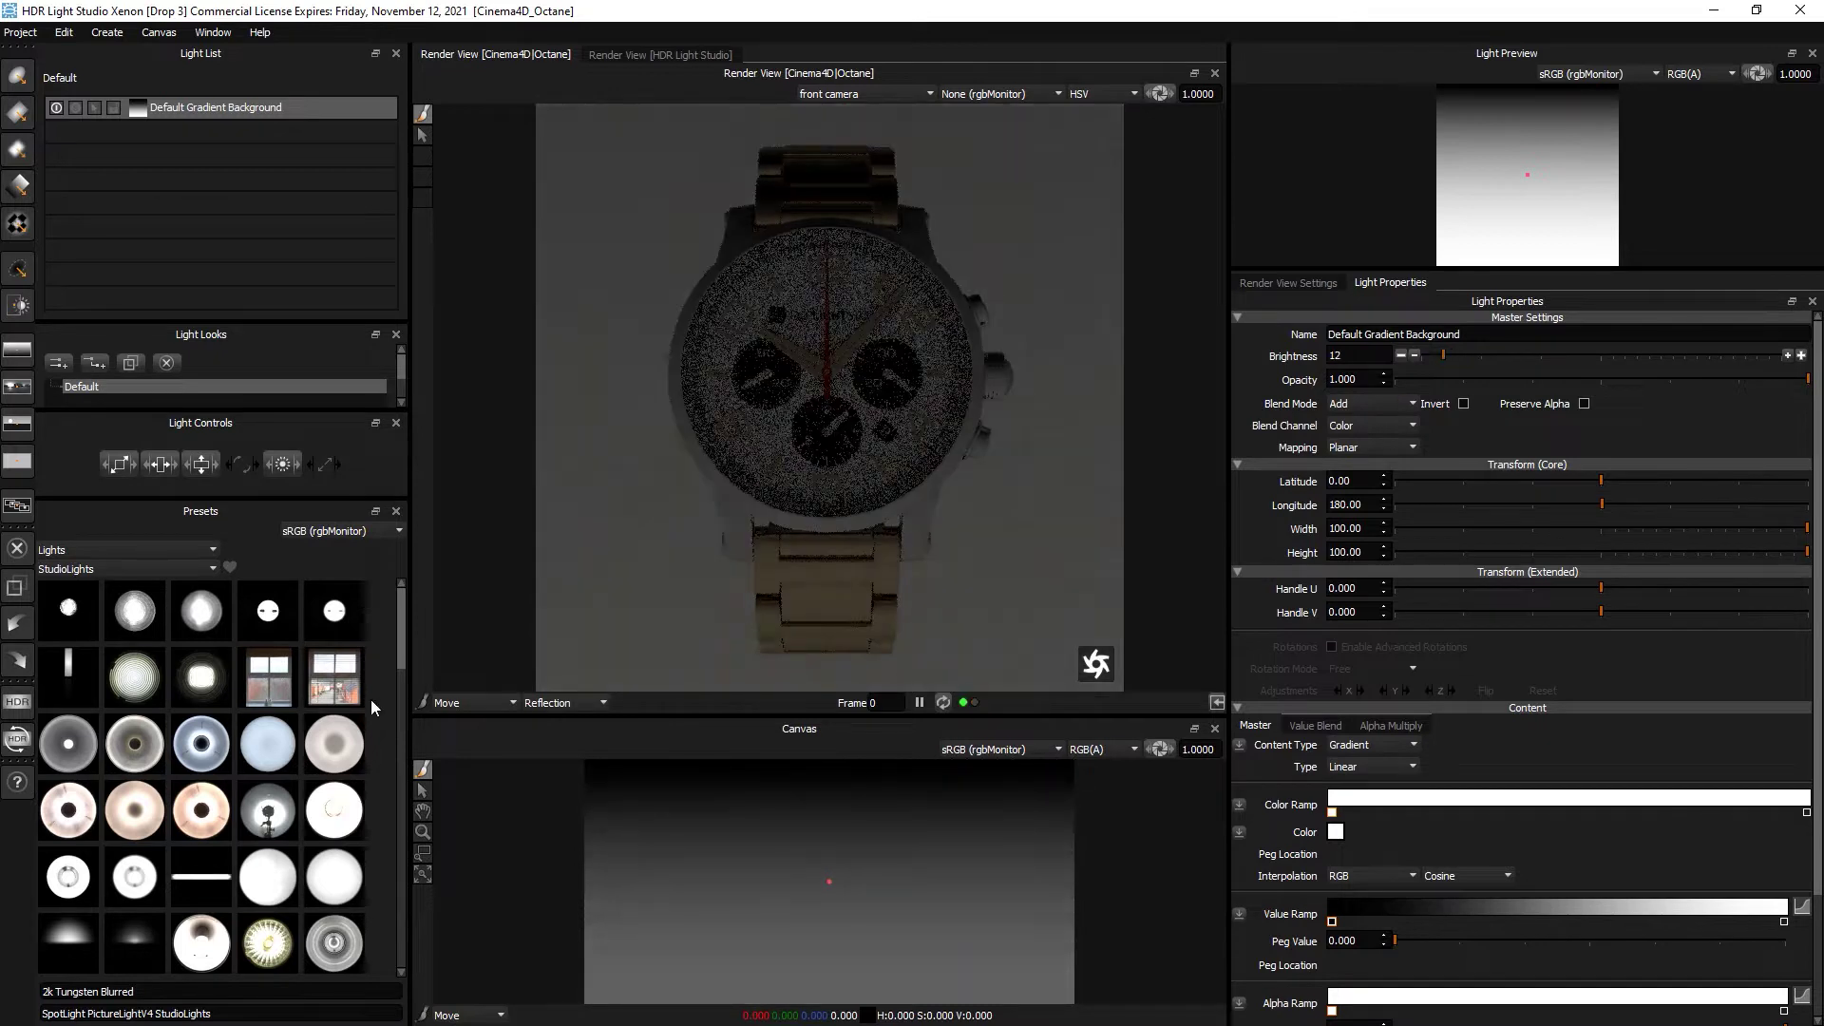
pyautogui.scroll(-1, 263, 751)
pyautogui.scroll(-3, 265, 756)
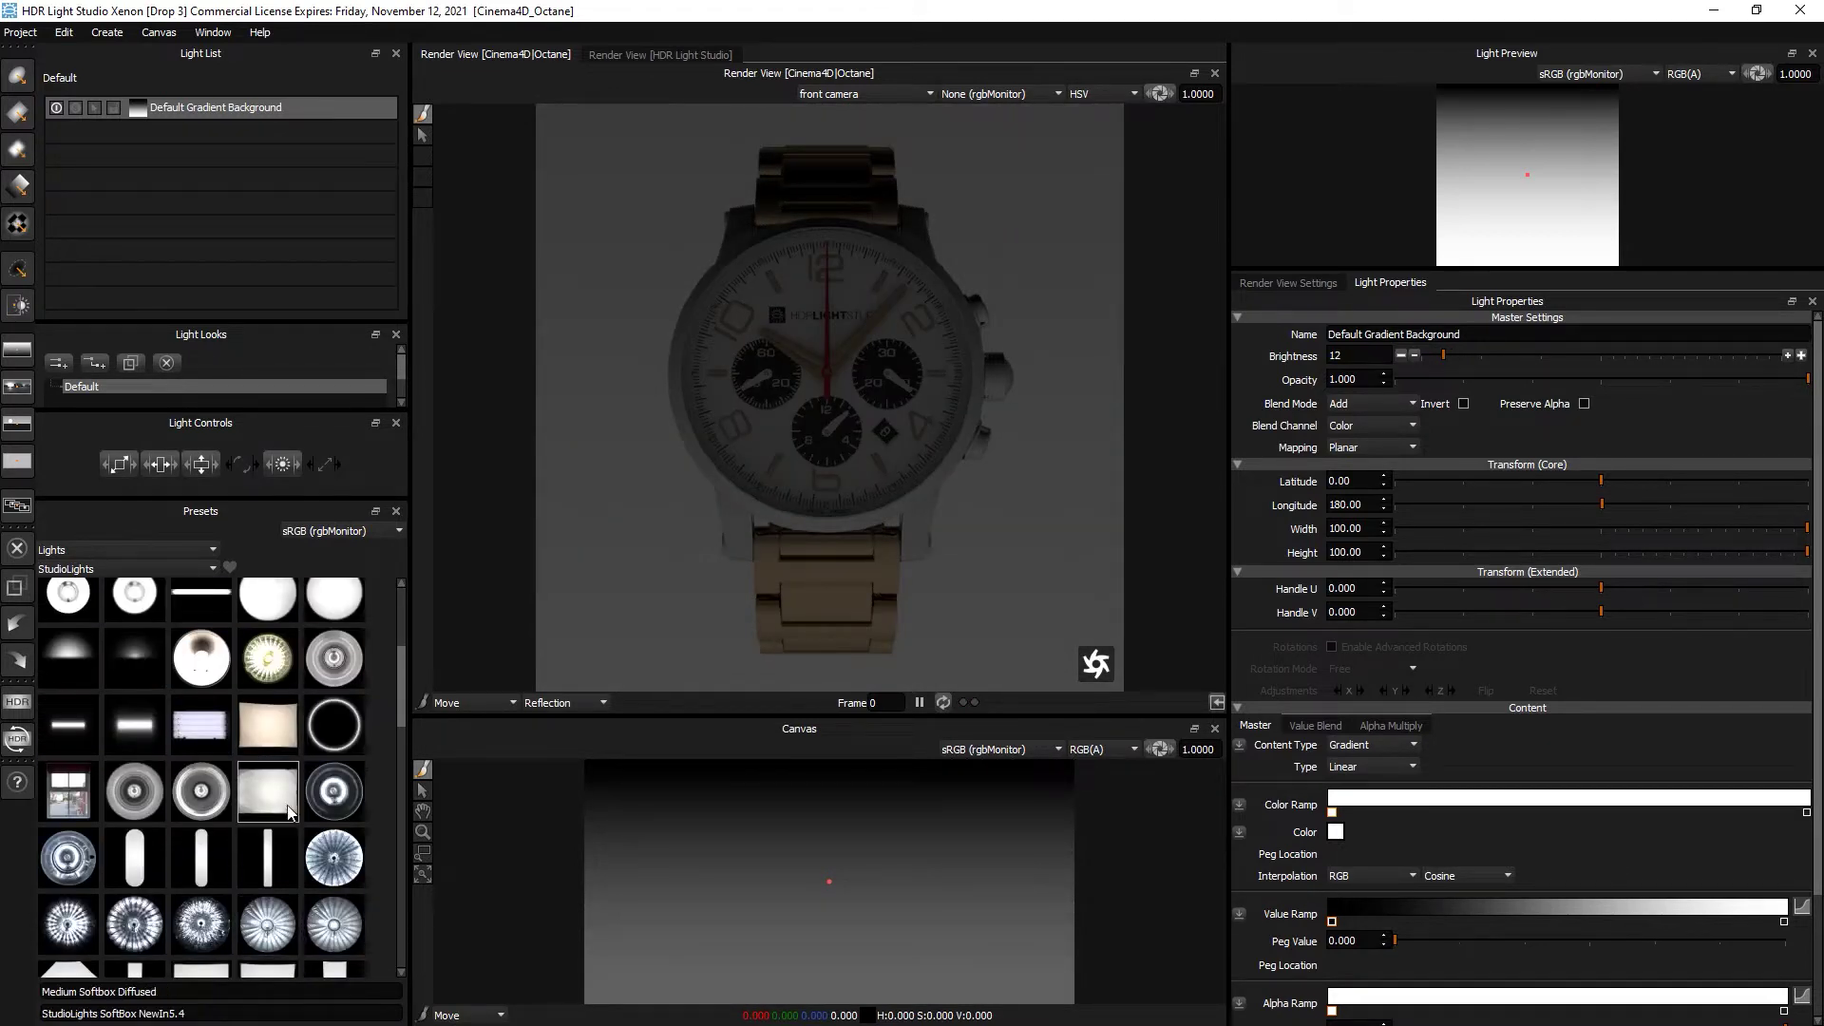
# Add a Medium Softbox Diffused light reflecting on the watch, with brightness 556 and much larger width and height.
pyautogui.moveTo(272, 796); pyautogui.dragTo(793, 444)
pyautogui.moveTo(831, 317); pyautogui.dragTo(830, 317)
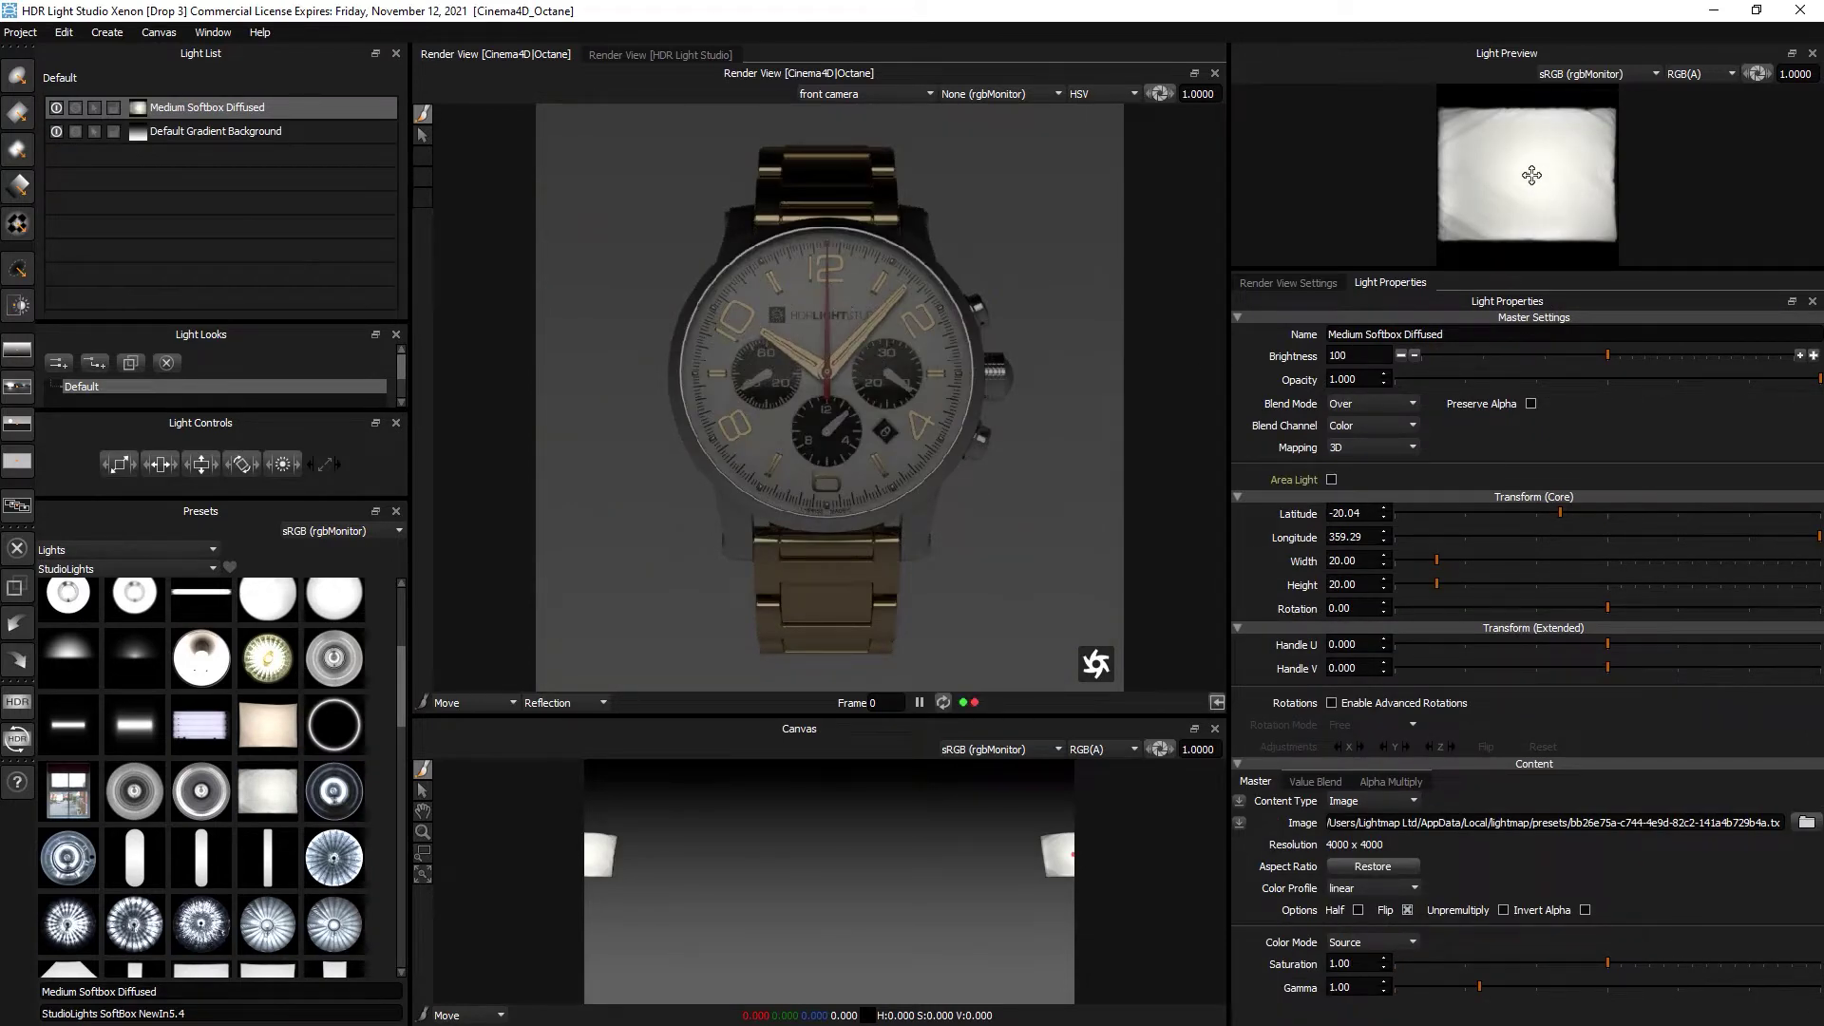
pyautogui.moveTo(1530, 189); pyautogui.dragTo(1529, 256)
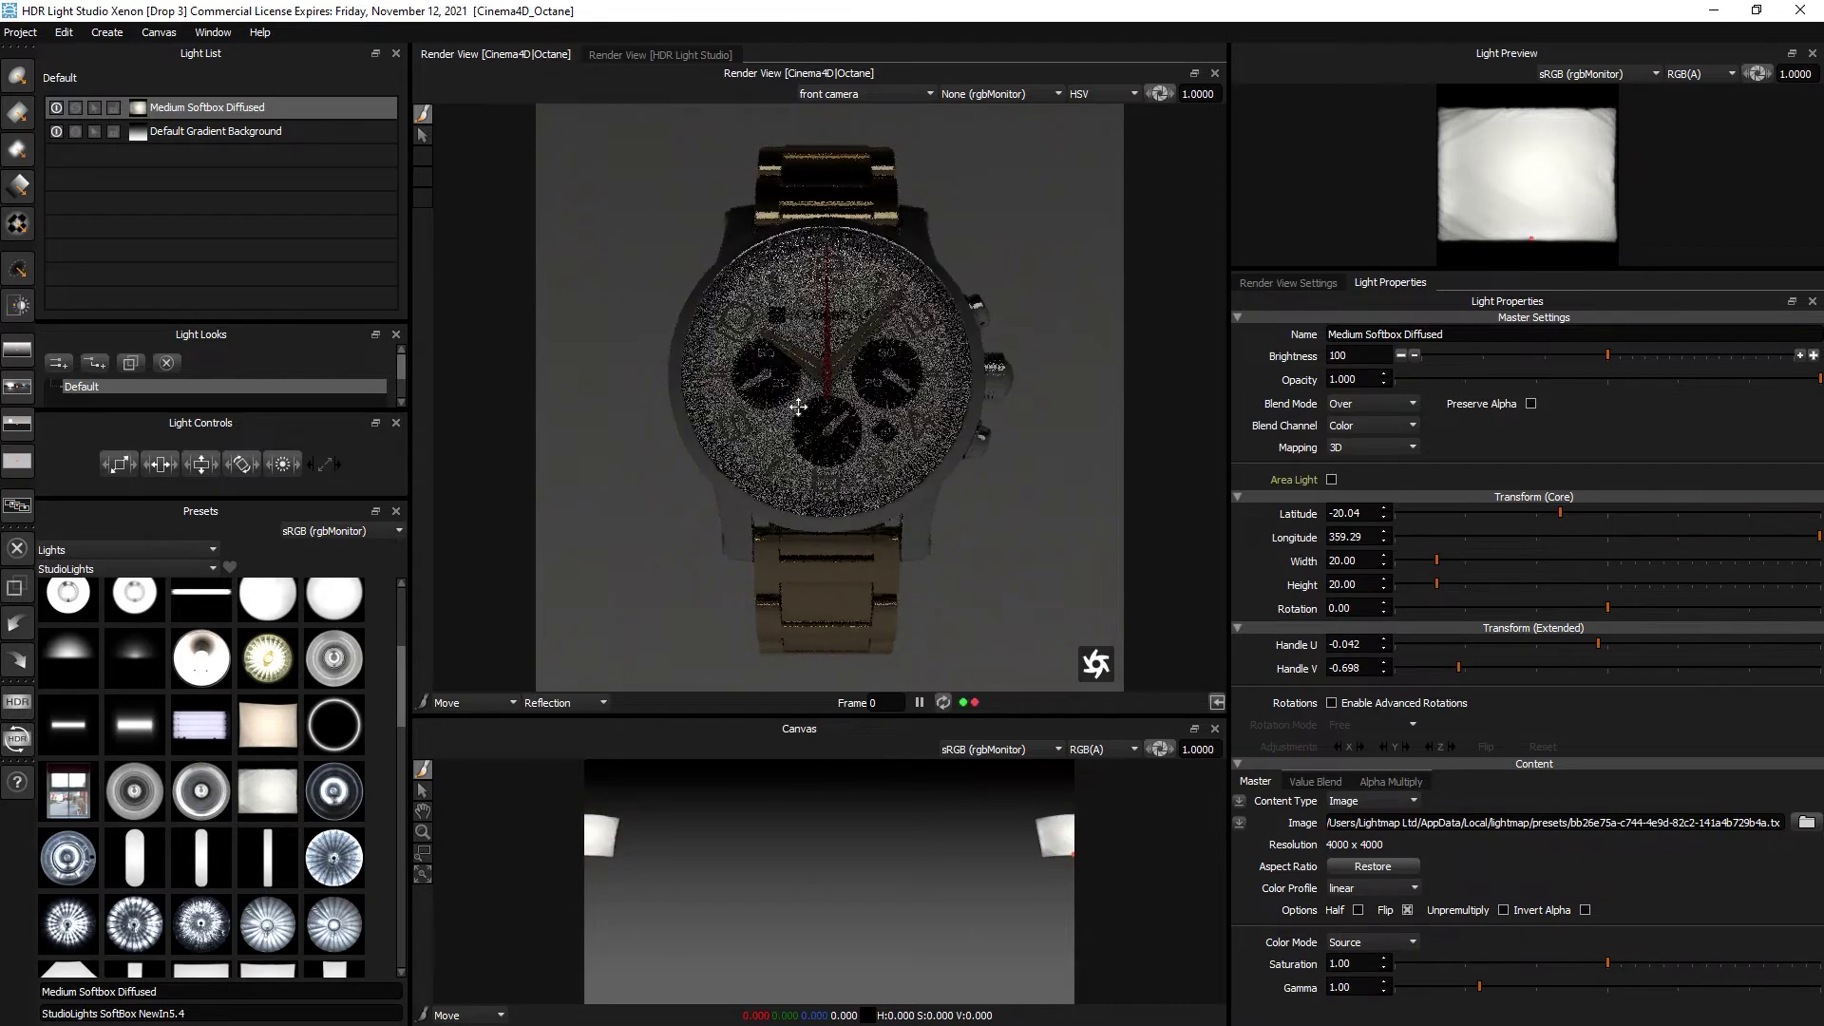
pyautogui.click(827, 350)
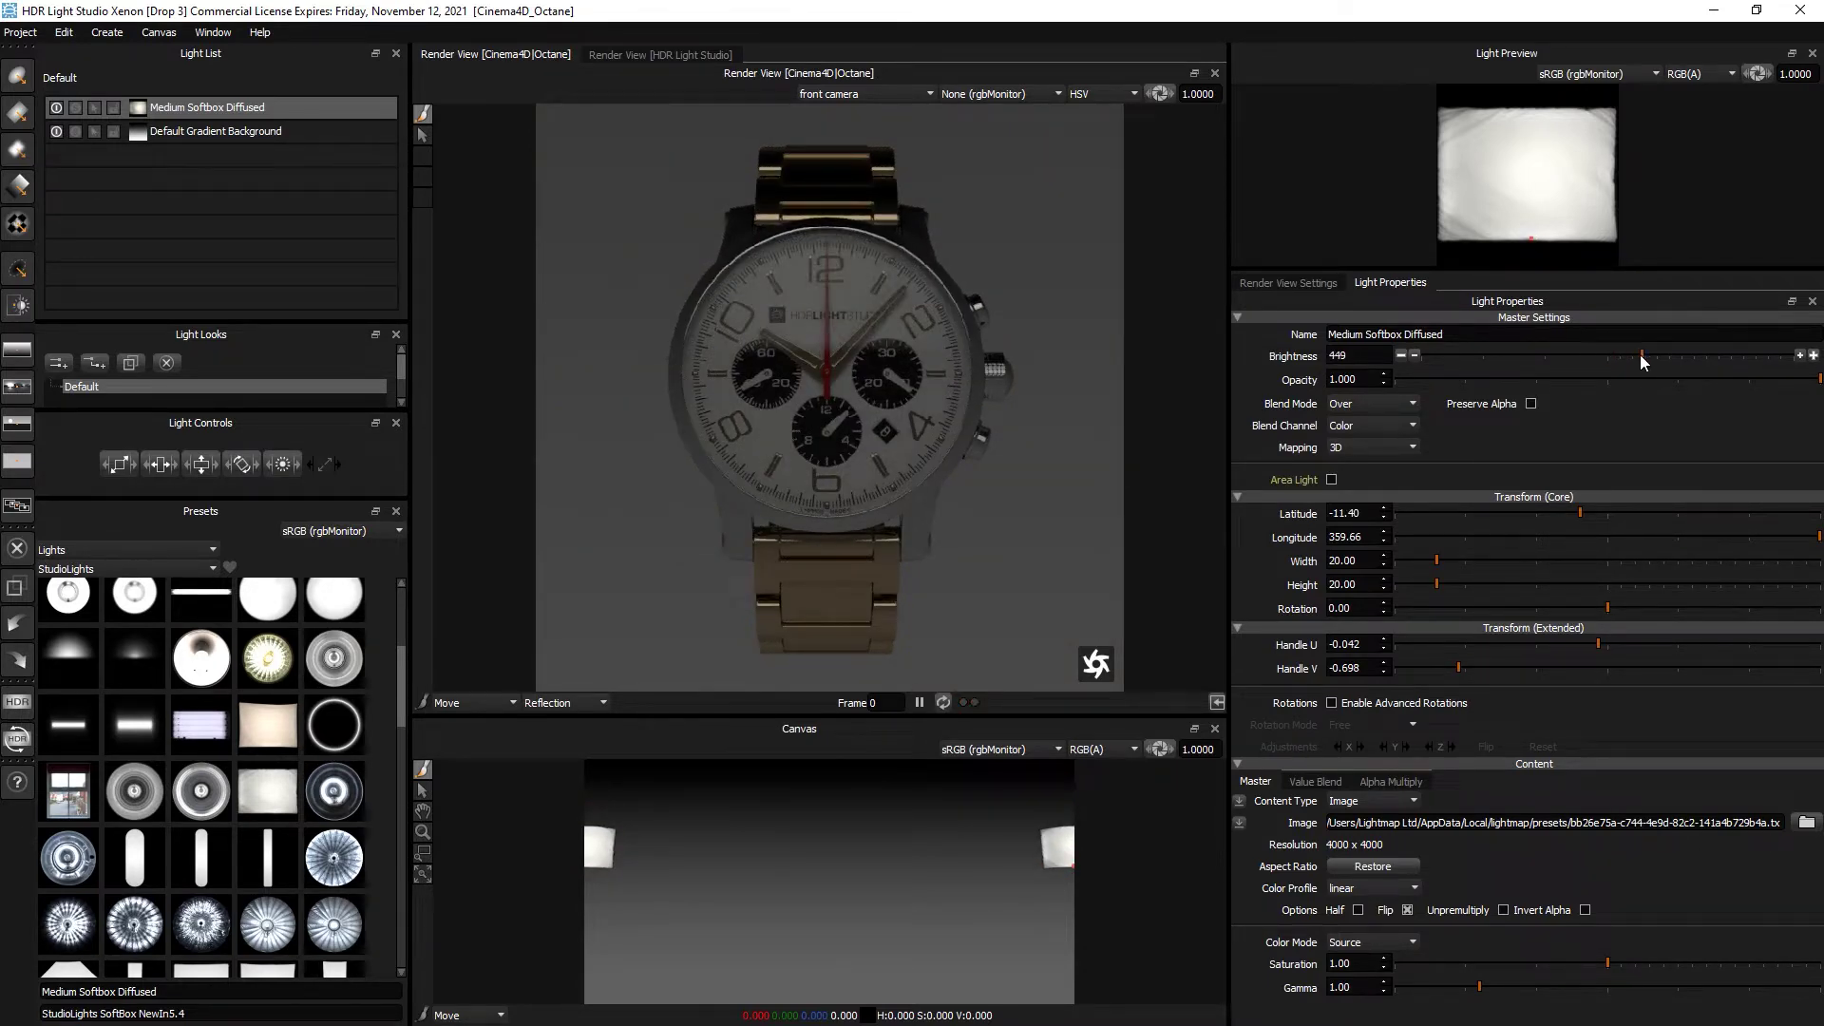
pyautogui.moveTo(1640, 356); pyautogui.dragTo(1652, 354)
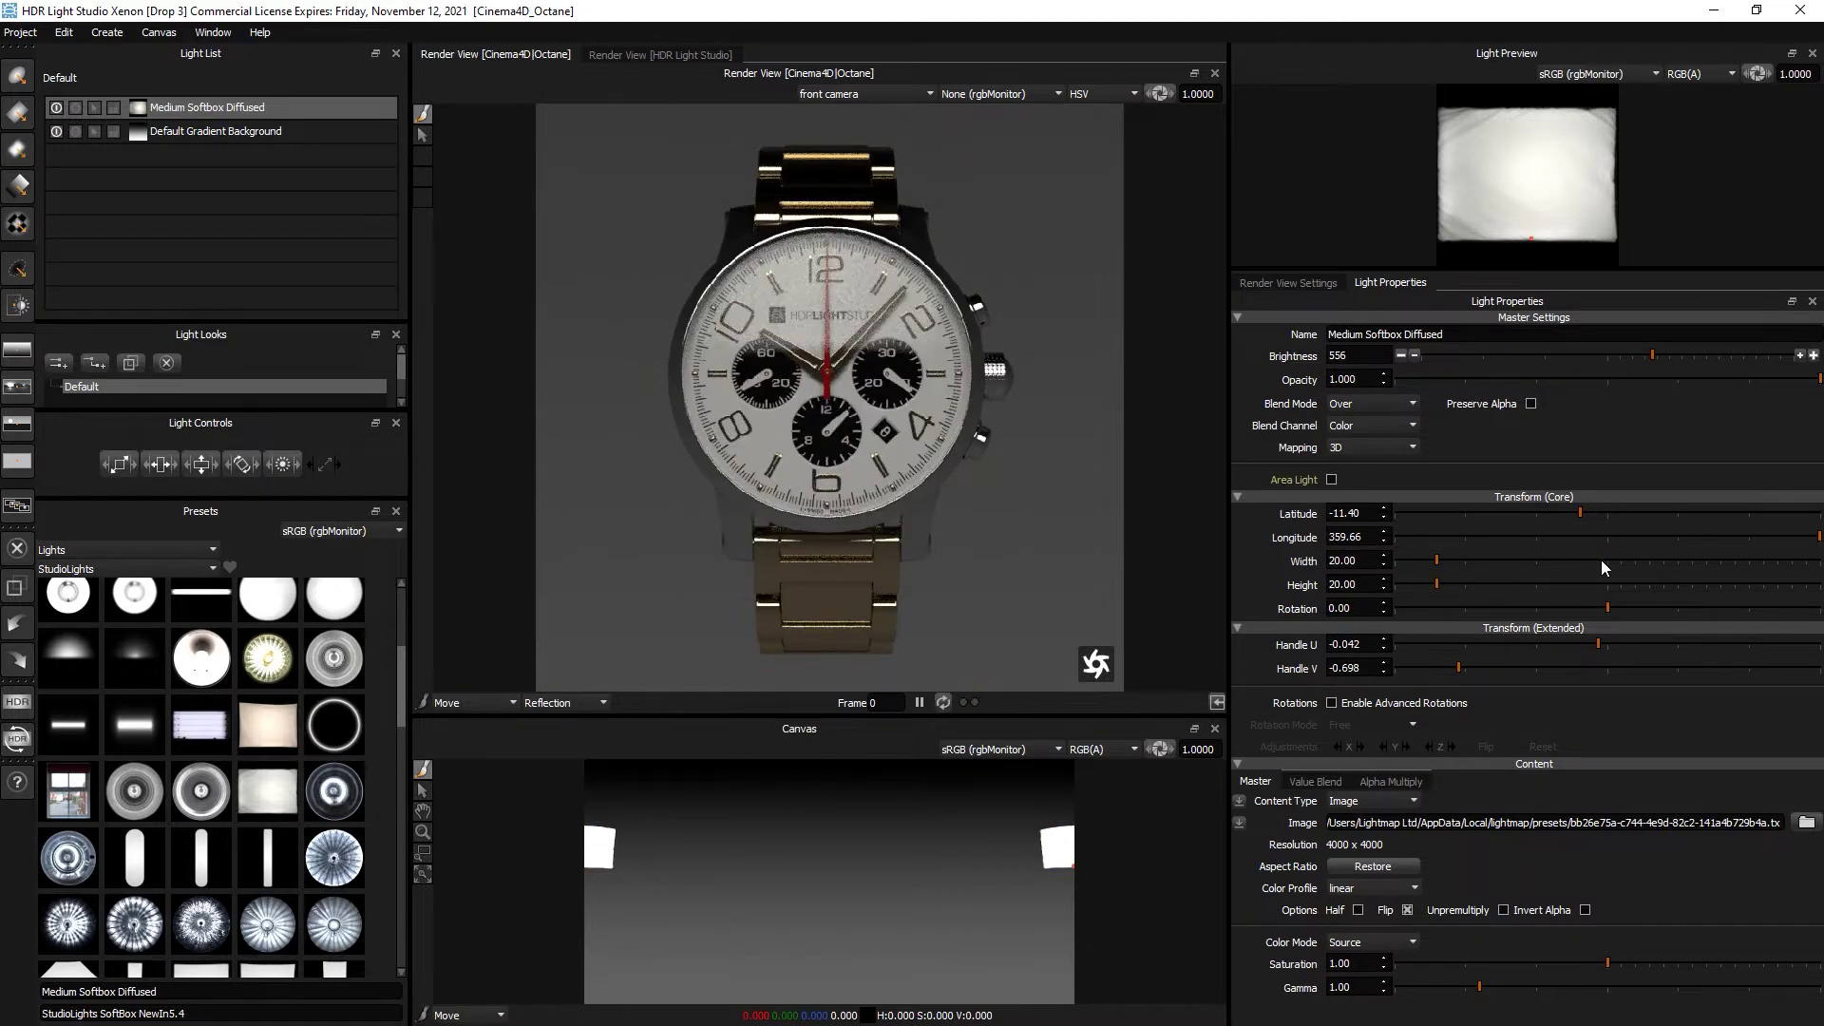
pyautogui.moveTo(1602, 561); pyautogui.dragTo(1795, 590)
pyautogui.click(1771, 584)
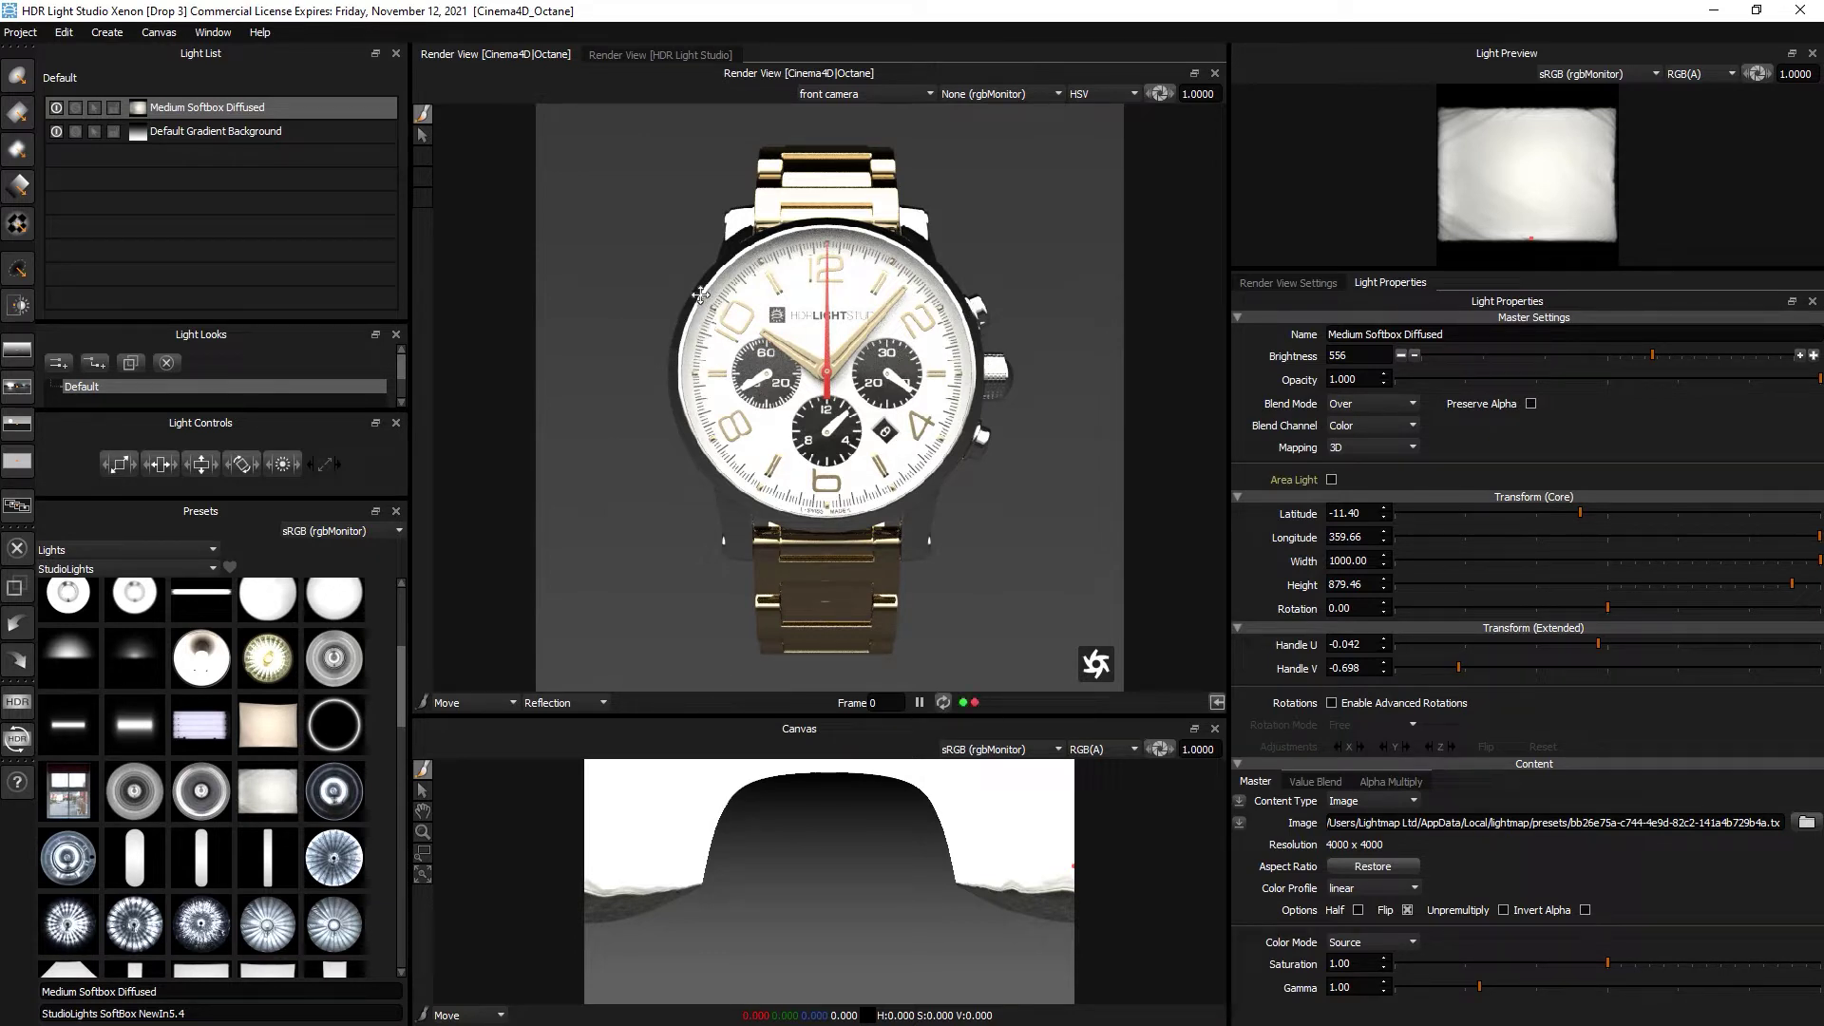
# Add two Round Lights reflecting on the right and left of the watch, then select the added lights.
pyautogui.click(17, 80)
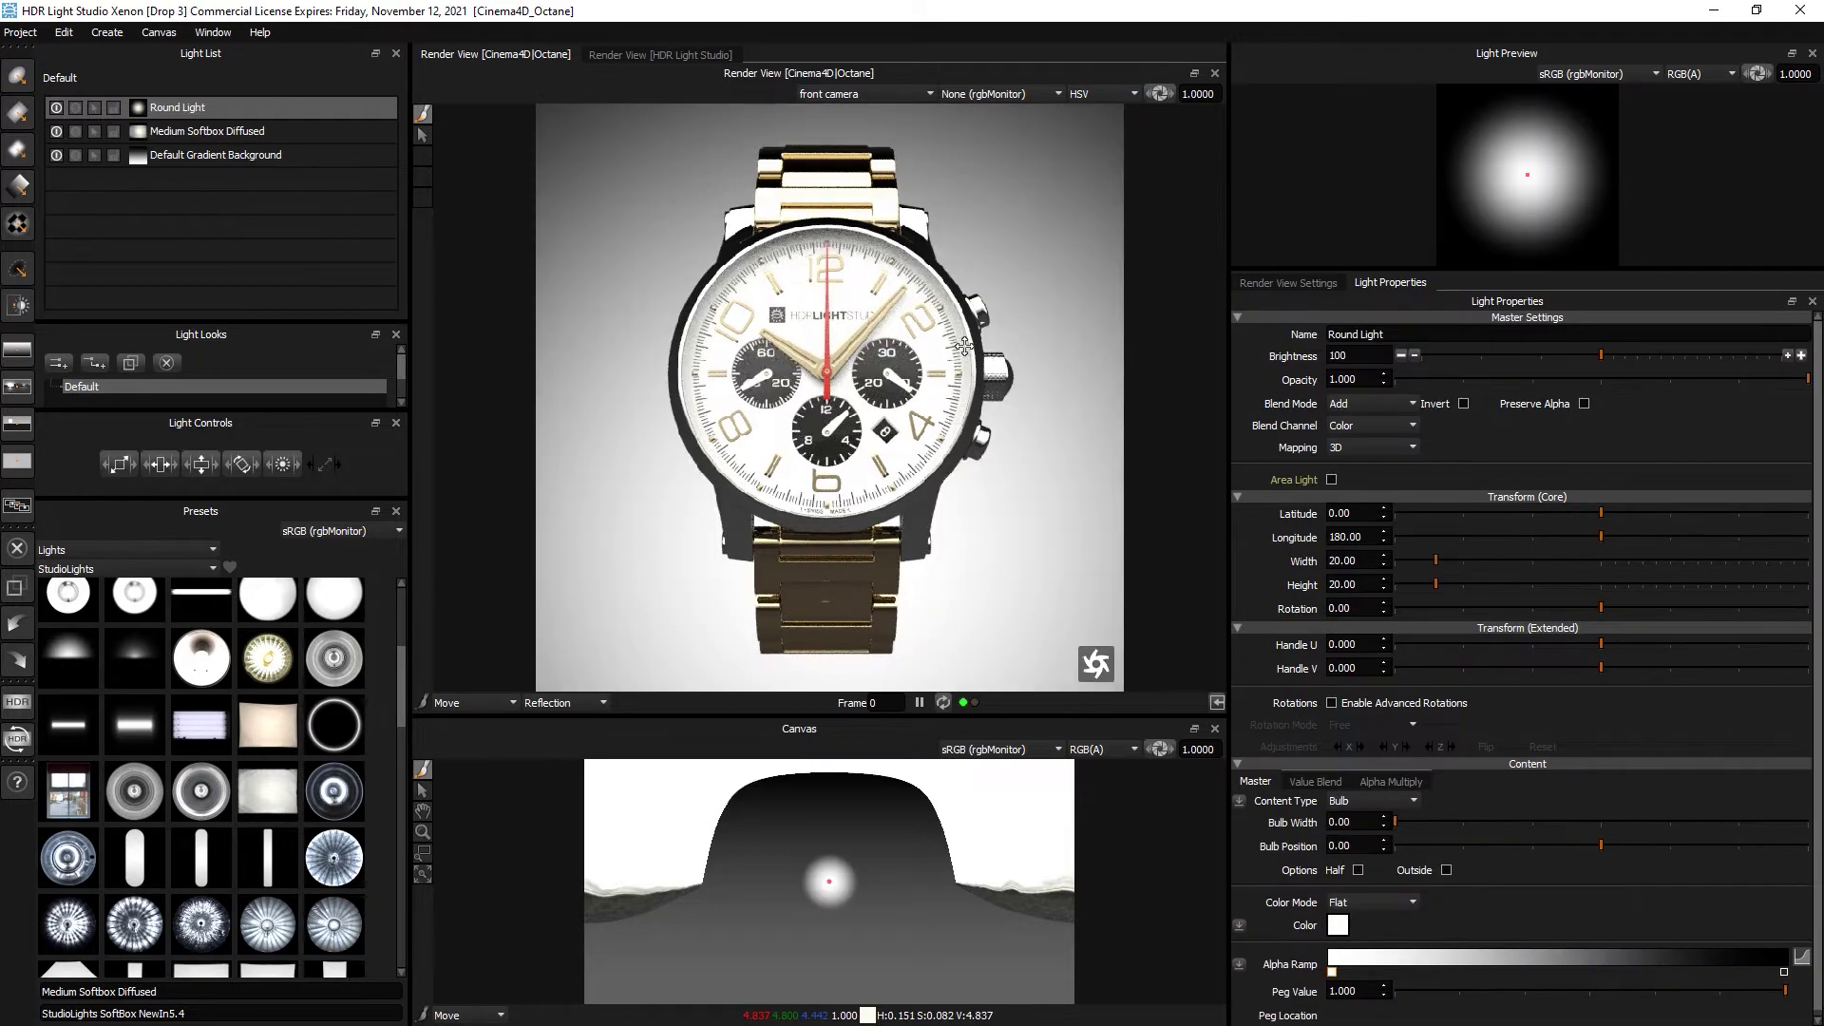
pyautogui.click(979, 342)
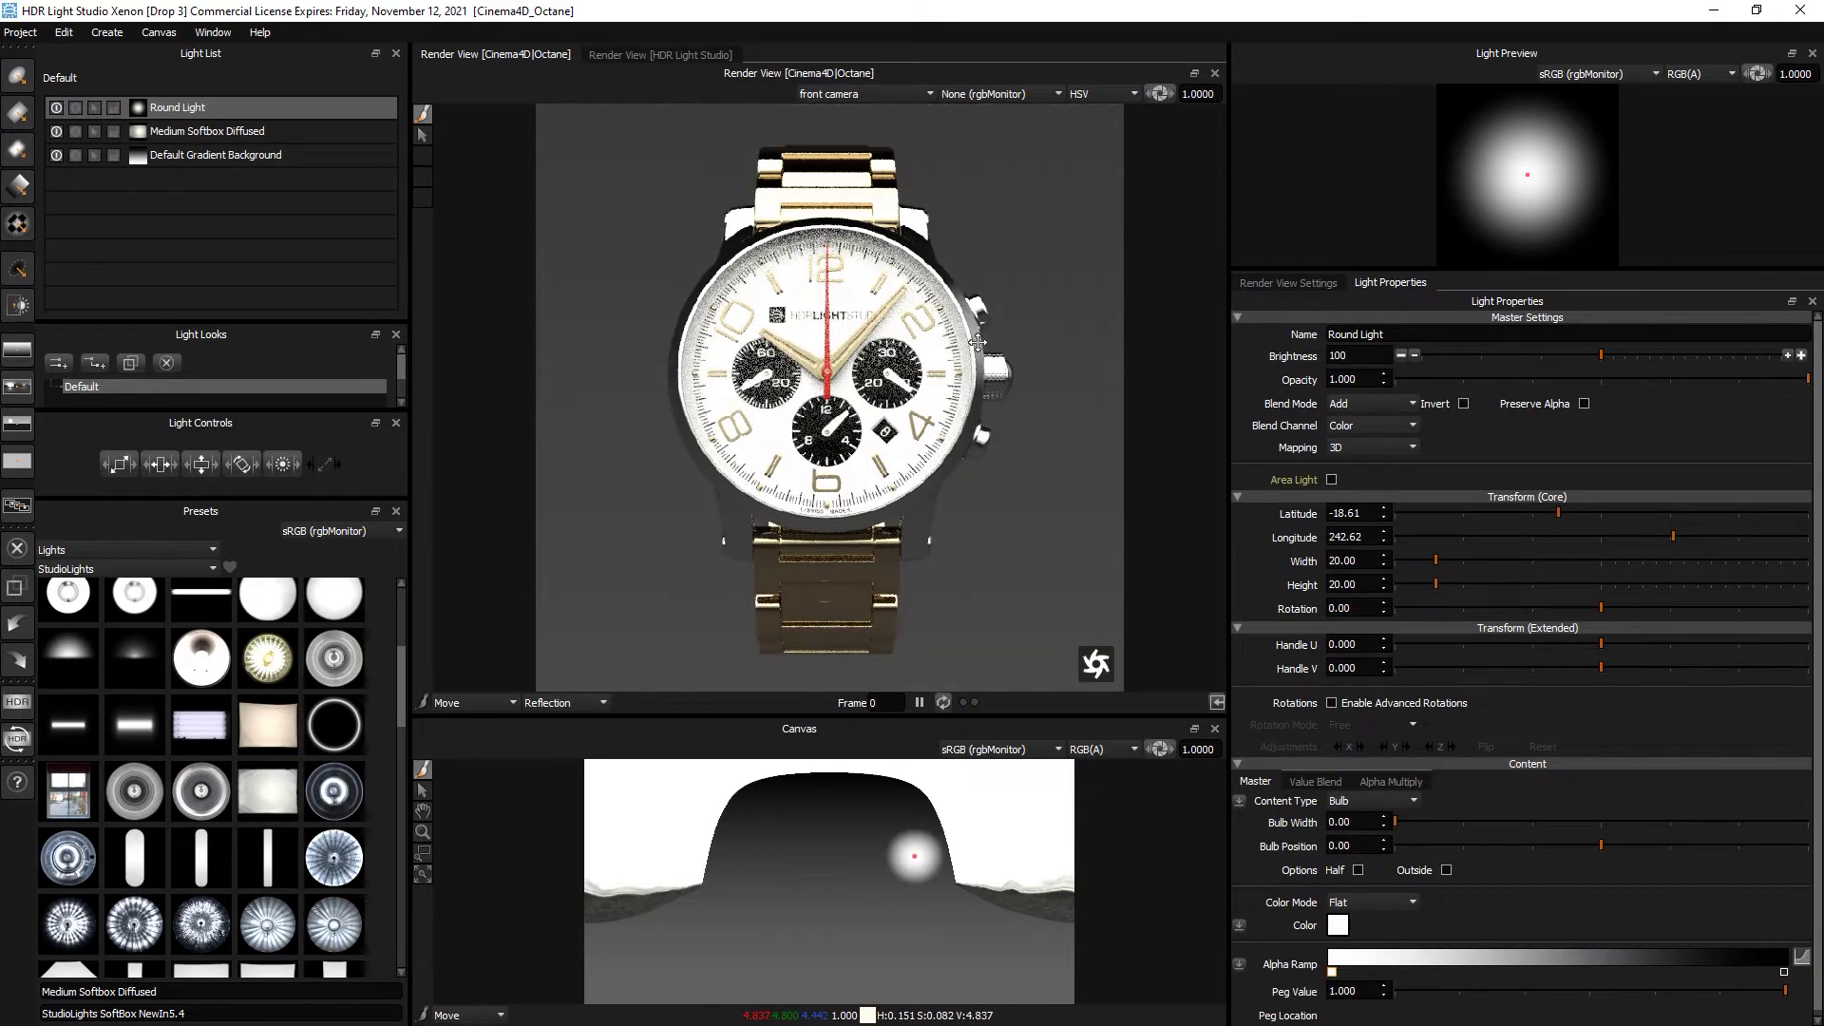
pyautogui.click(17, 80)
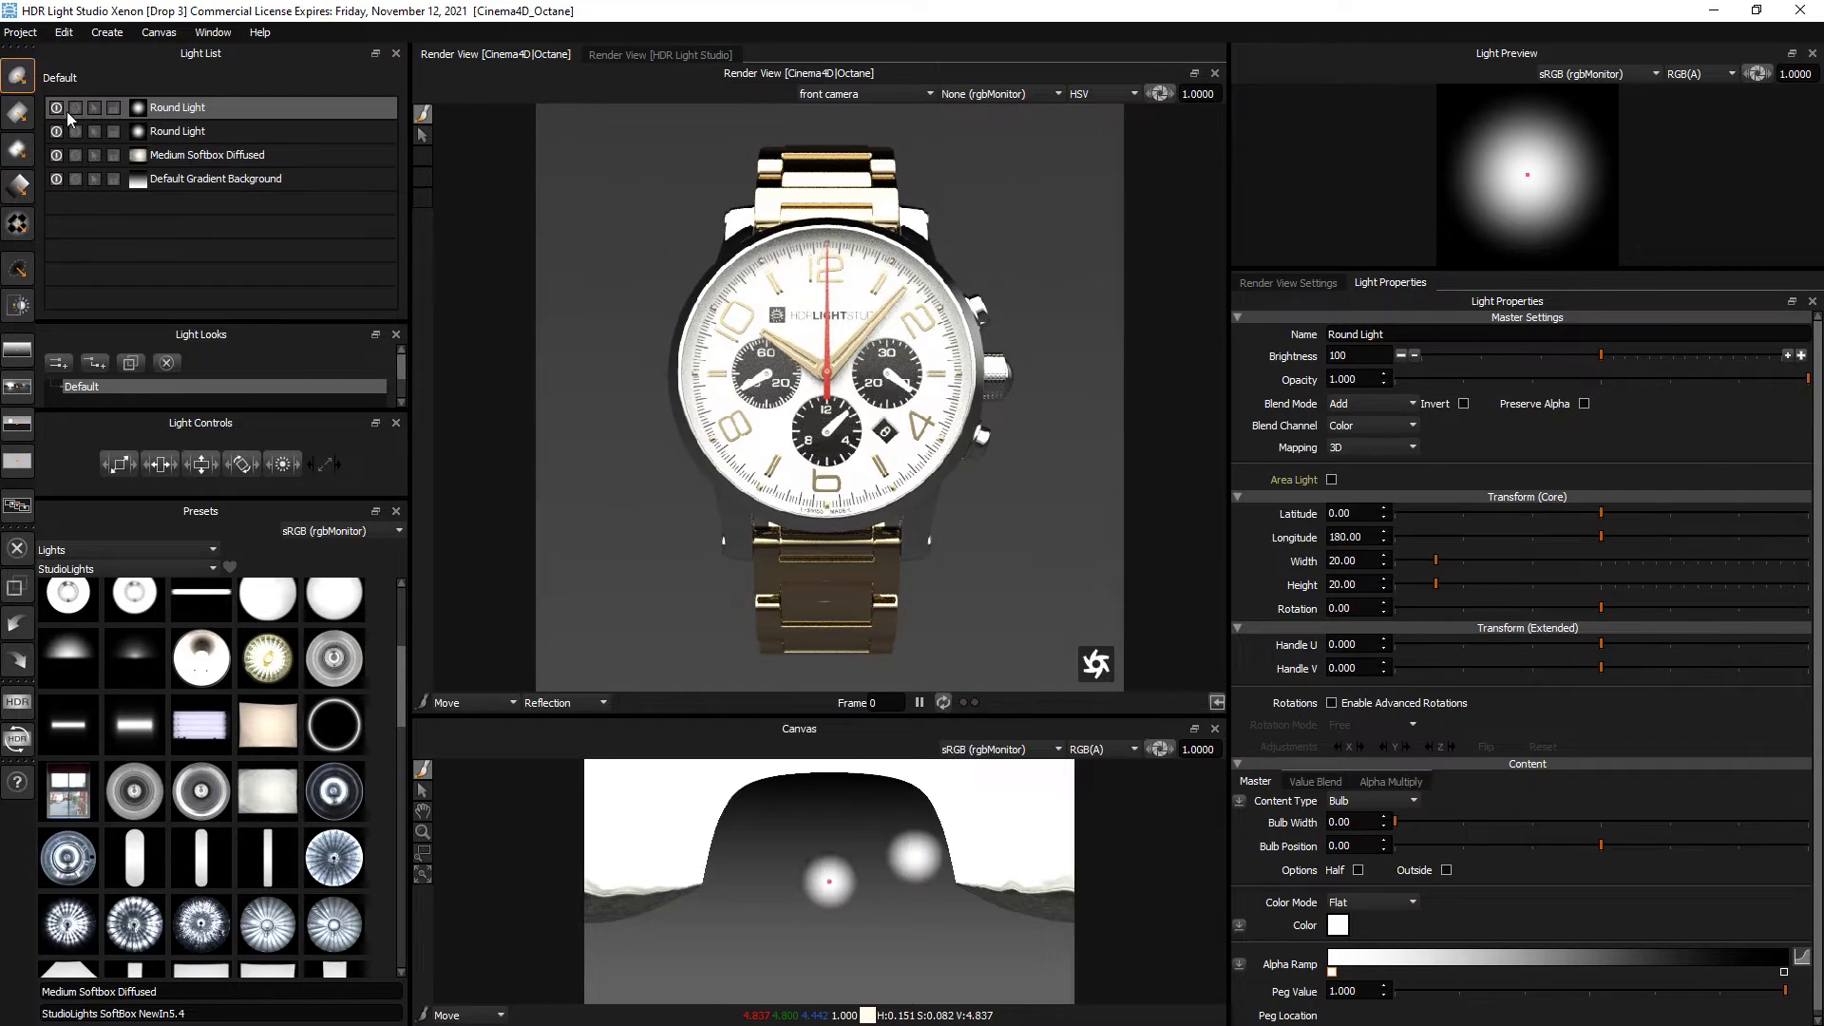
pyautogui.click(678, 338)
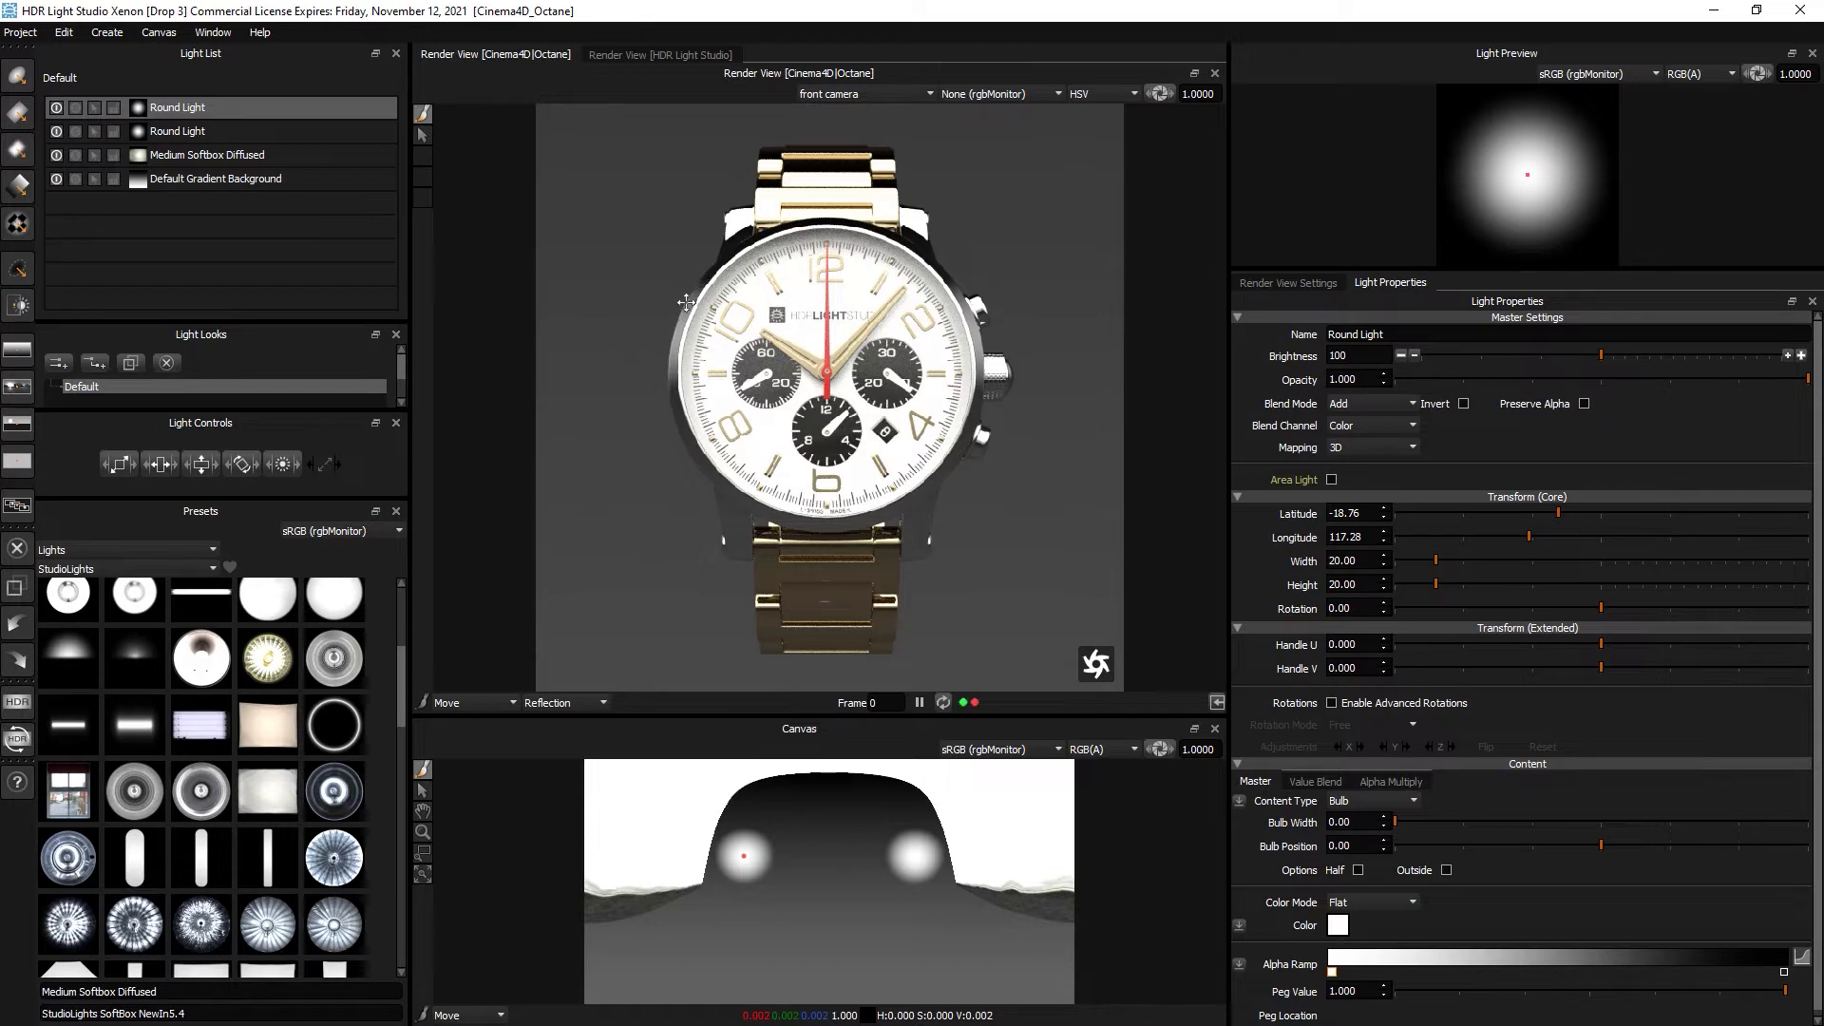
pyautogui.keyDown('shift'); pyautogui.click(244, 155); pyautogui.keyUp('shift')
# Delete the softbox and both Round Lights, then select the Default Gradient Background light.
pyautogui.rightClick(196, 155)
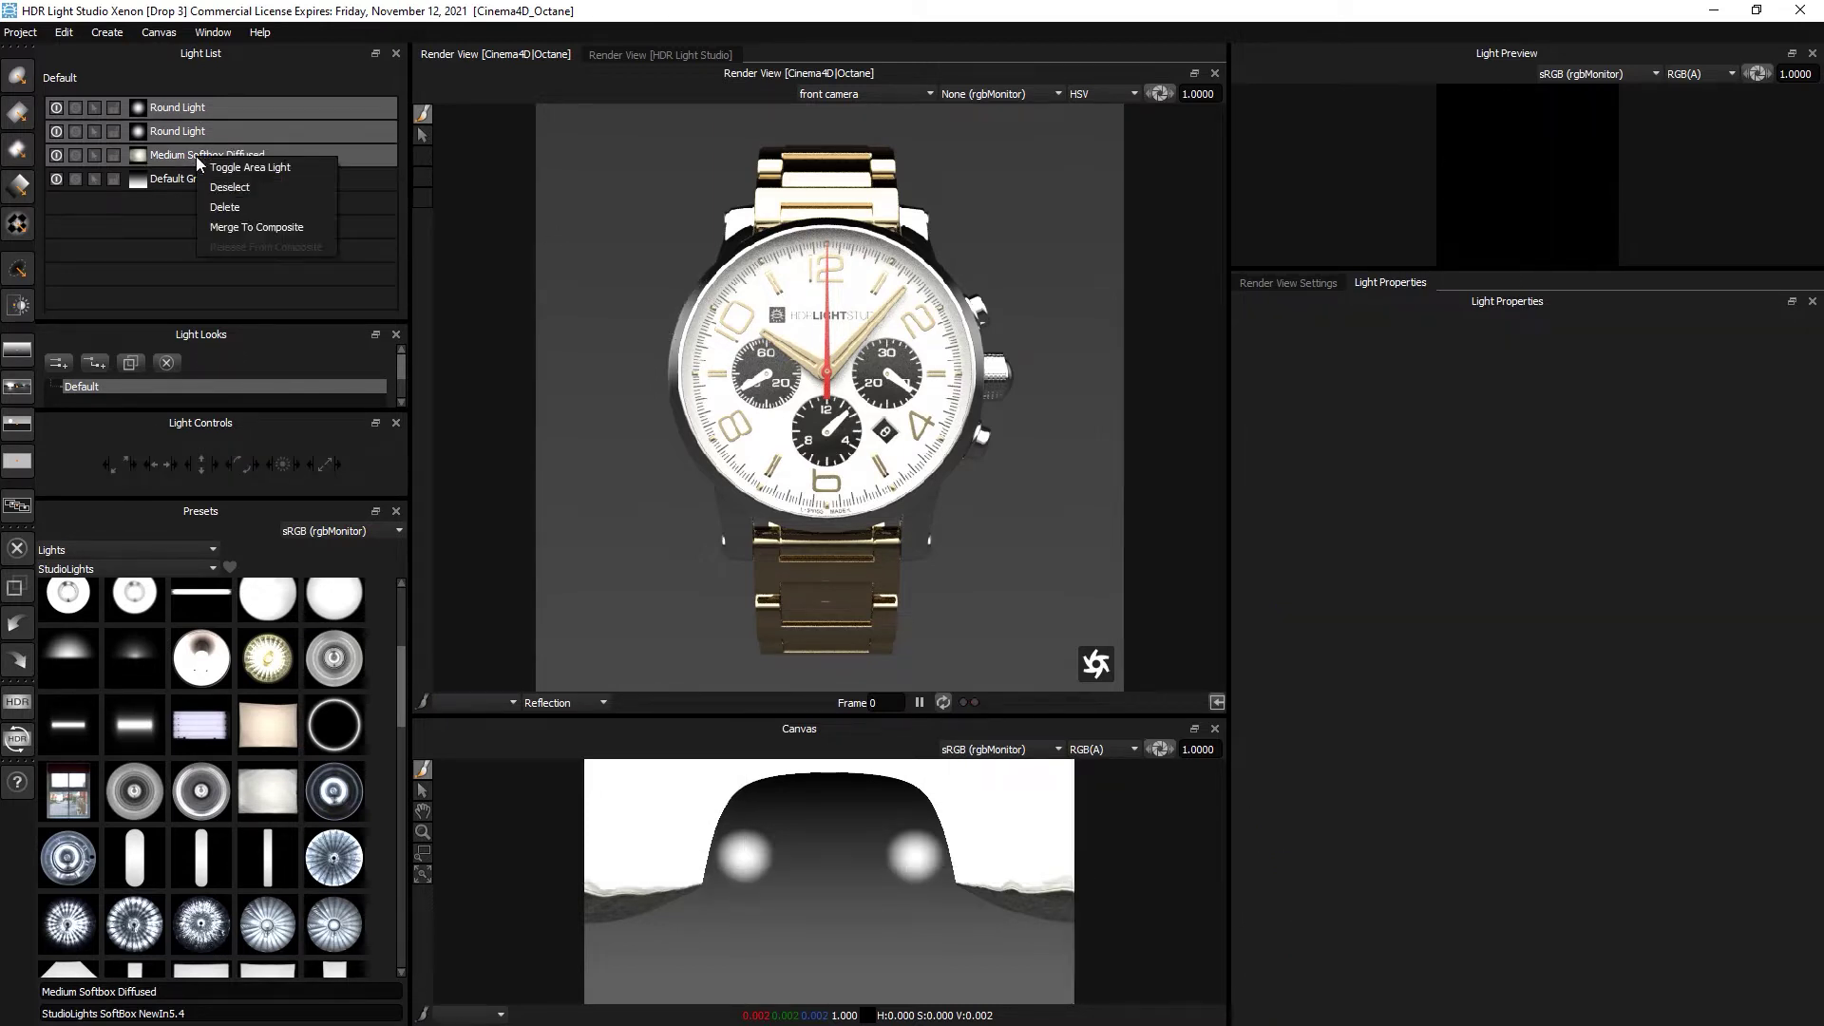
pyautogui.click(226, 207)
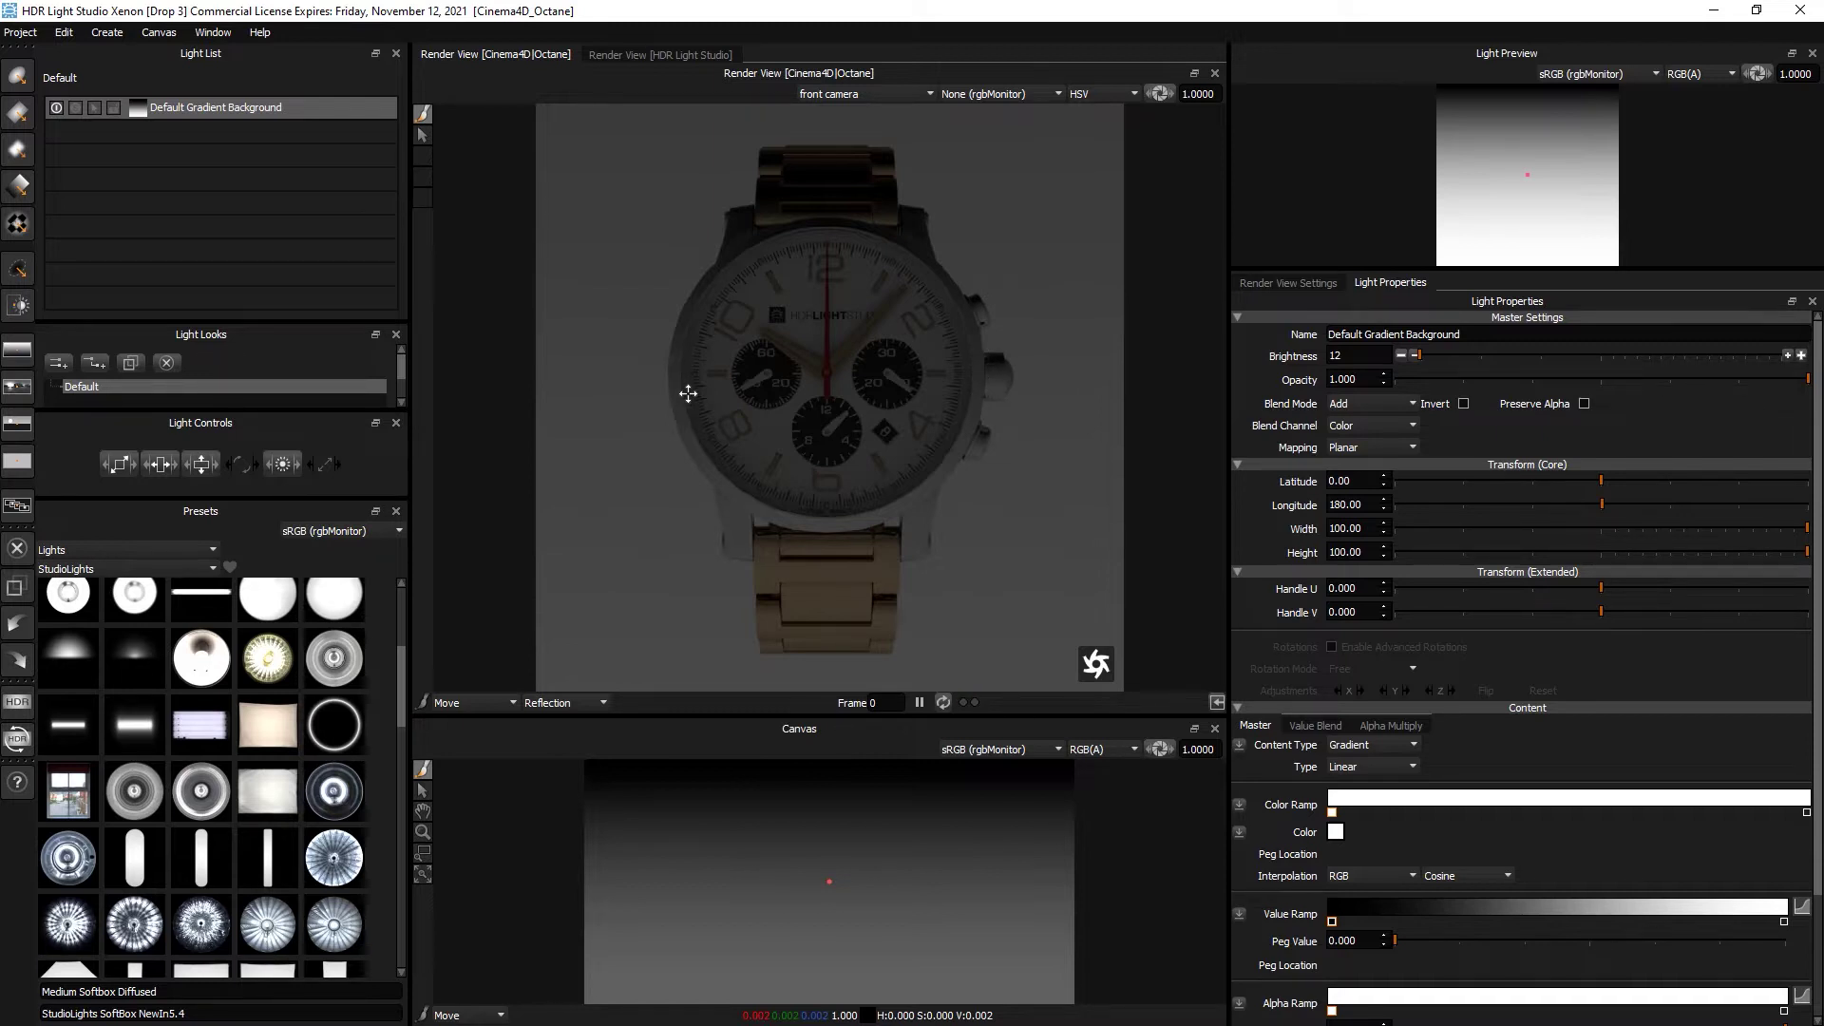
pyautogui.click(244, 110)
pyautogui.scroll(-2, 1817, 806)
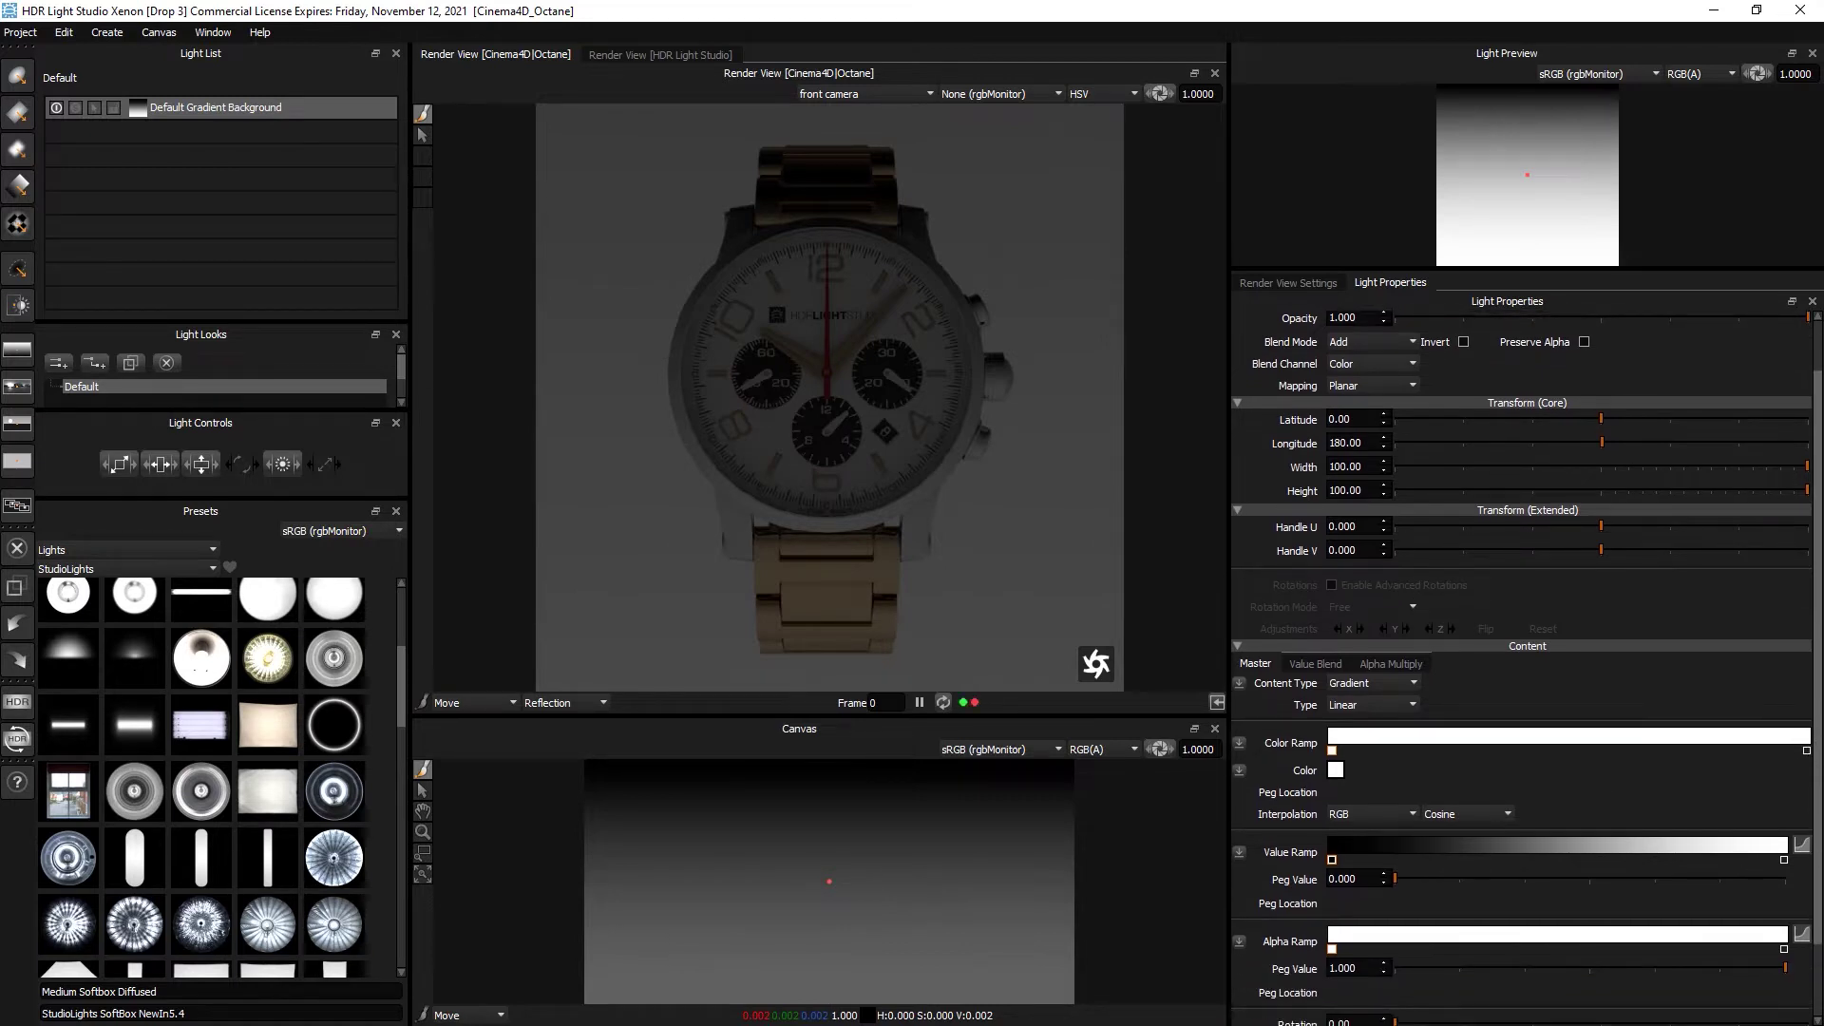
# In the Custom Gradient editor, add pegs forming a full-brightness peak, a dark dip, and a bright rise at 0.542 (0.949).
pyautogui.click(1801, 846)
pyautogui.moveTo(909, 233); pyautogui.dragTo(1321, 173)
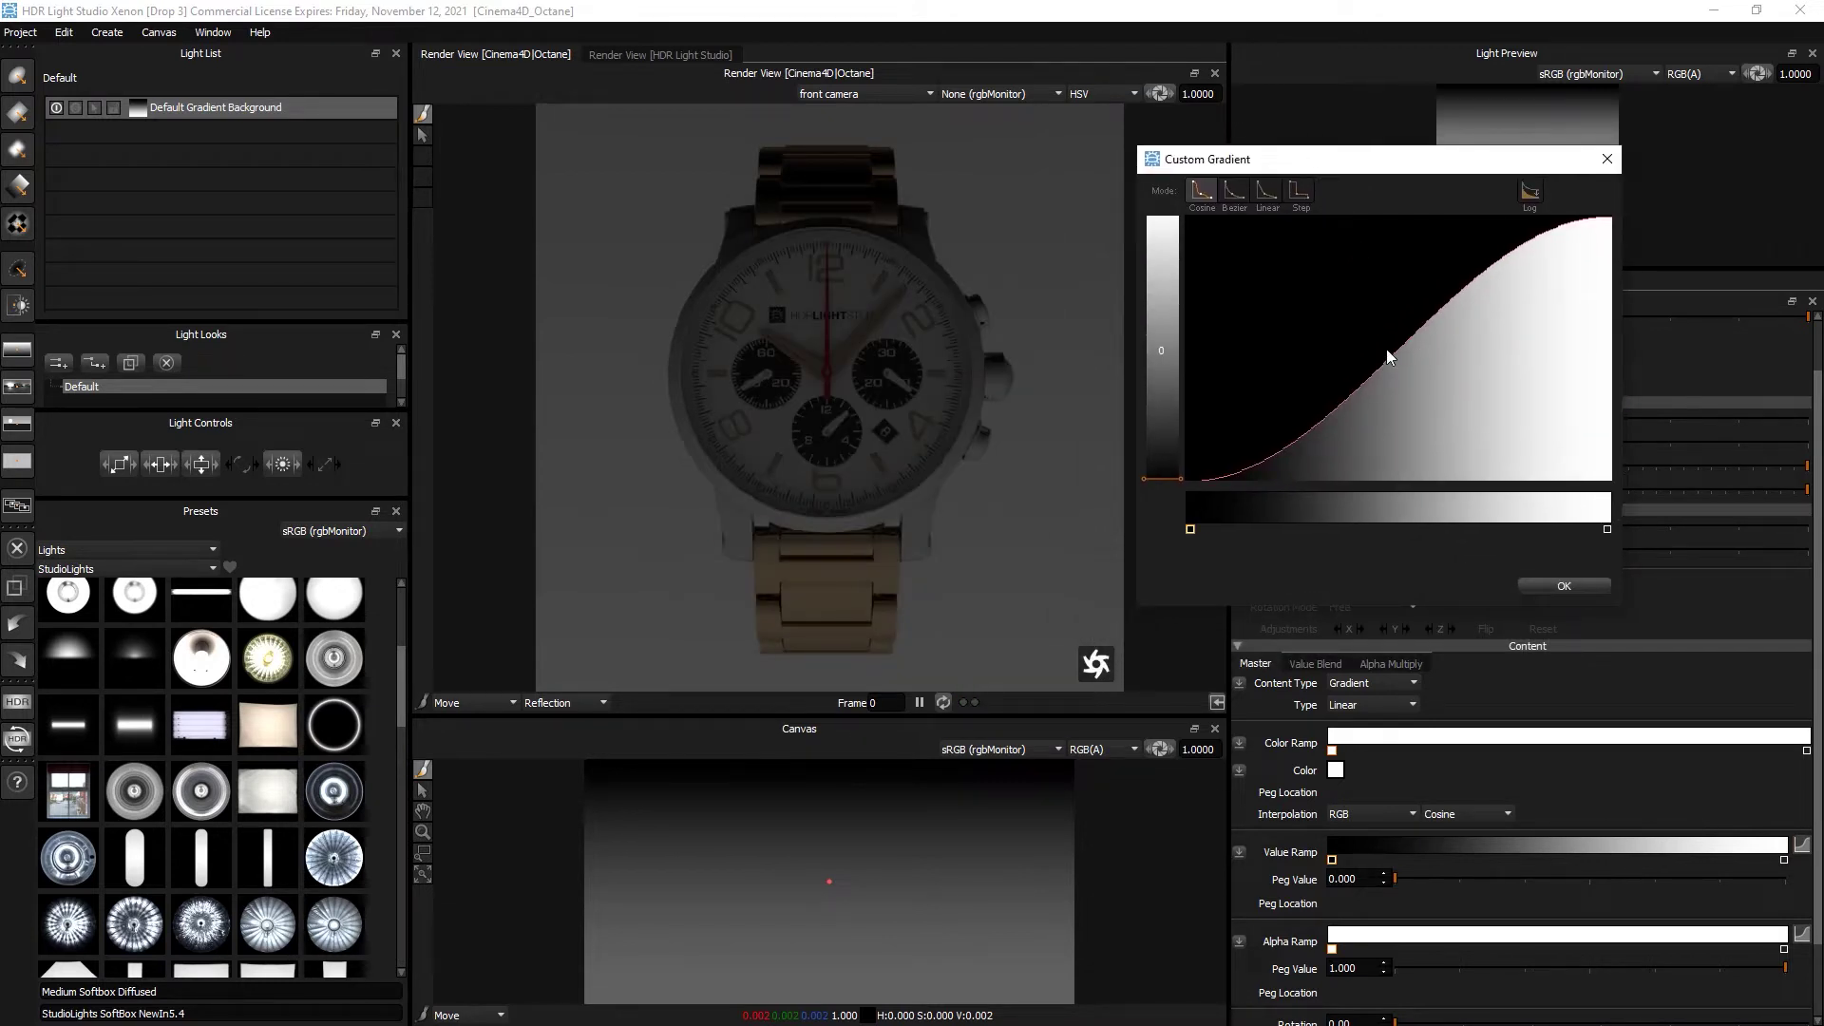
pyautogui.moveTo(1387, 350); pyautogui.dragTo(1378, 224)
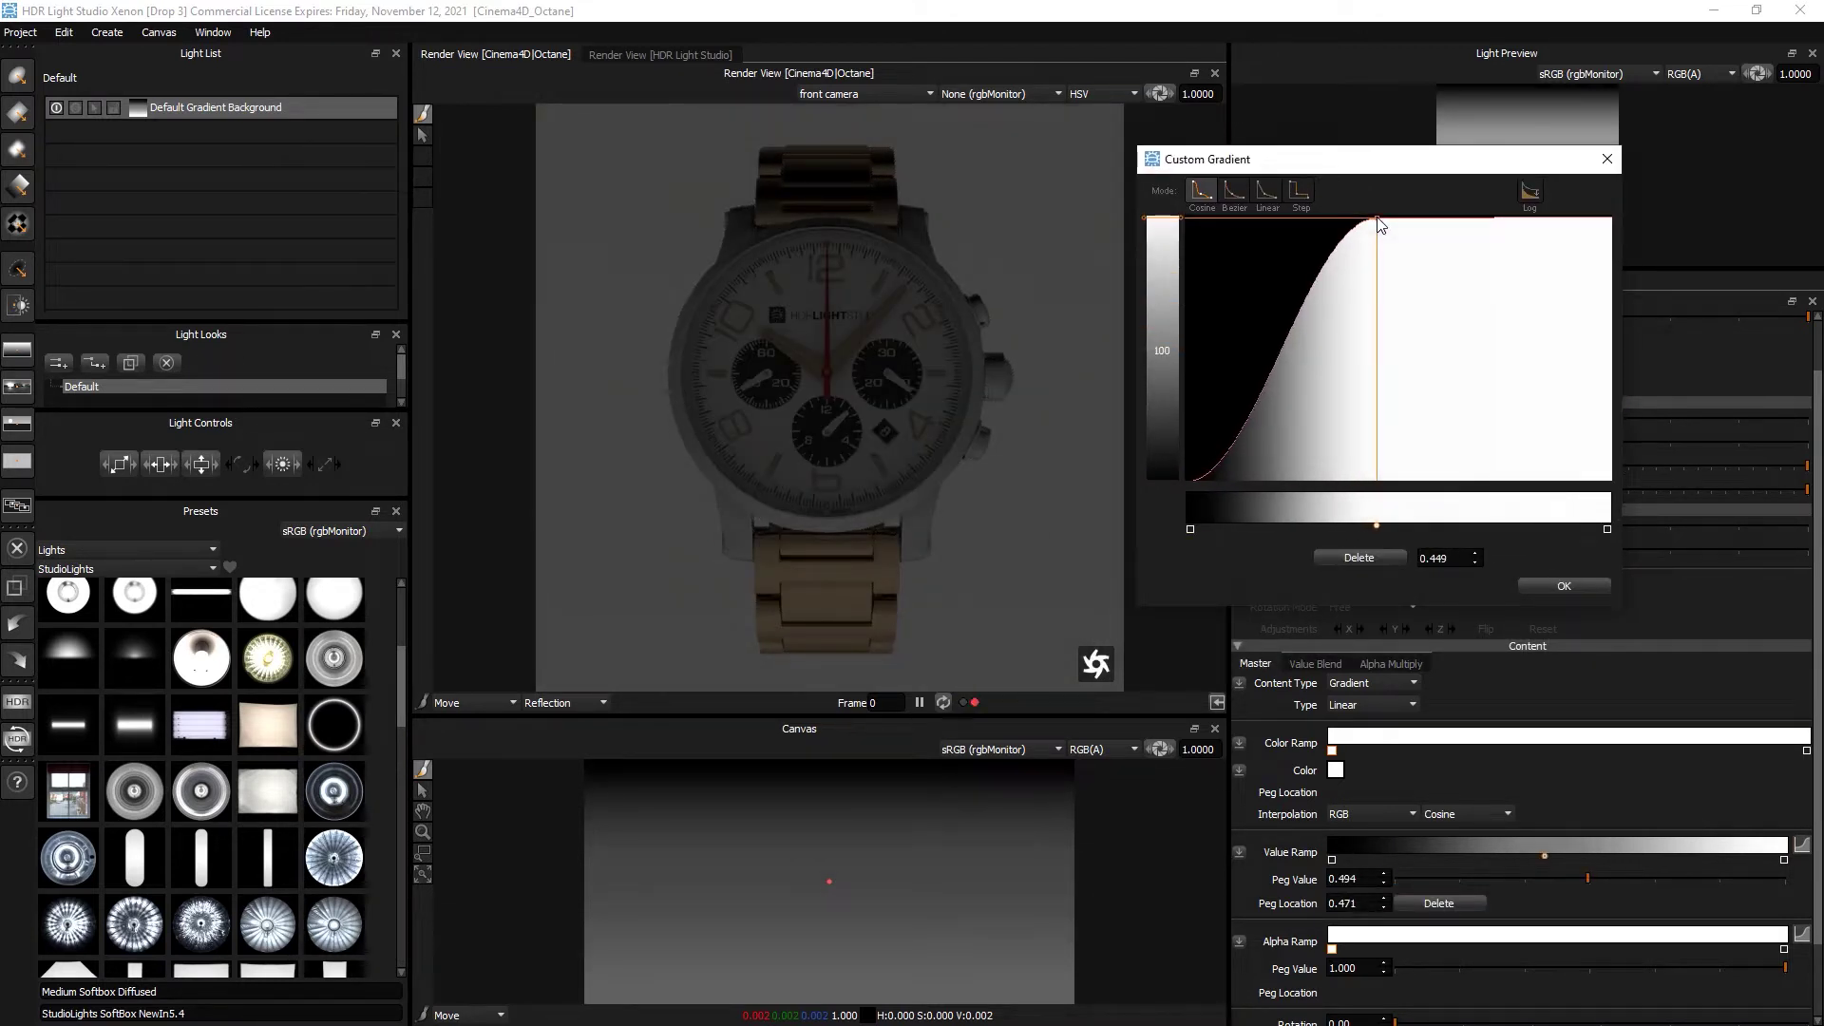
pyautogui.moveTo(1387, 321); pyautogui.dragTo(1401, 487)
pyautogui.moveTo(1463, 436); pyautogui.dragTo(1417, 232)
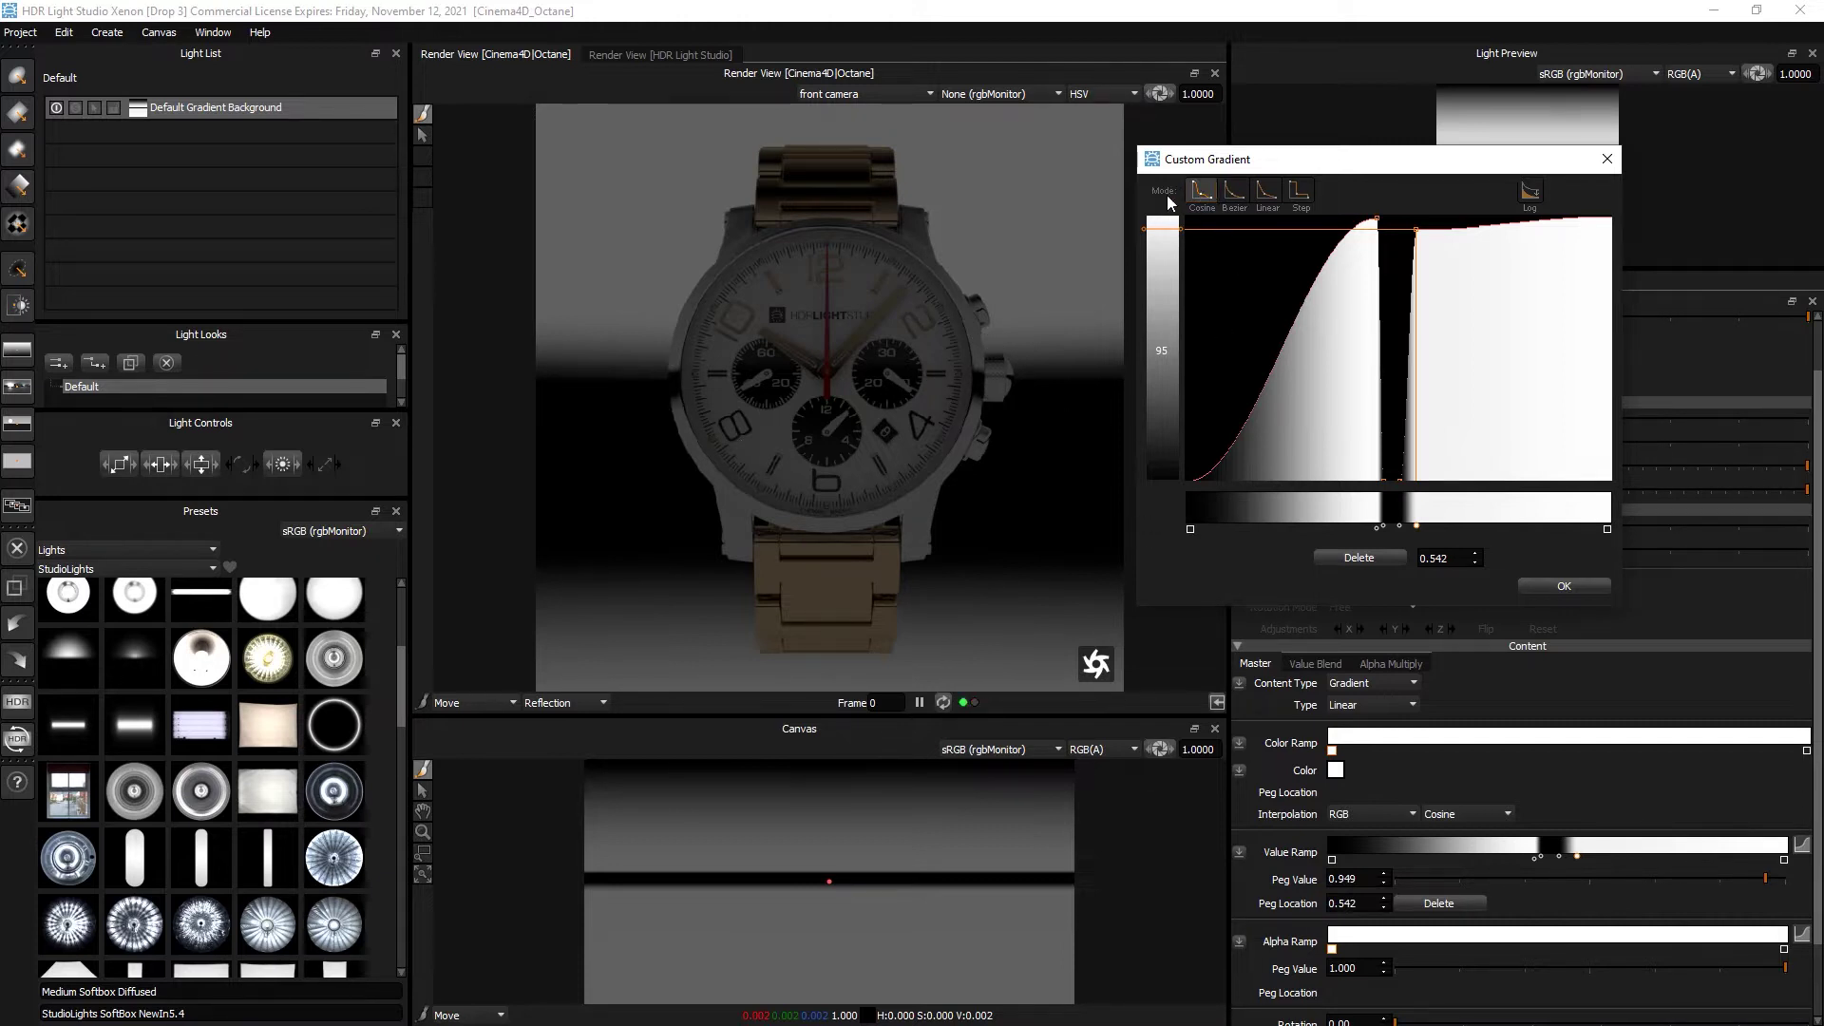
# Switch the curve to Bezier, add a peg at 0.256 with value 0.345, and enable Log view.
pyautogui.click(1235, 194)
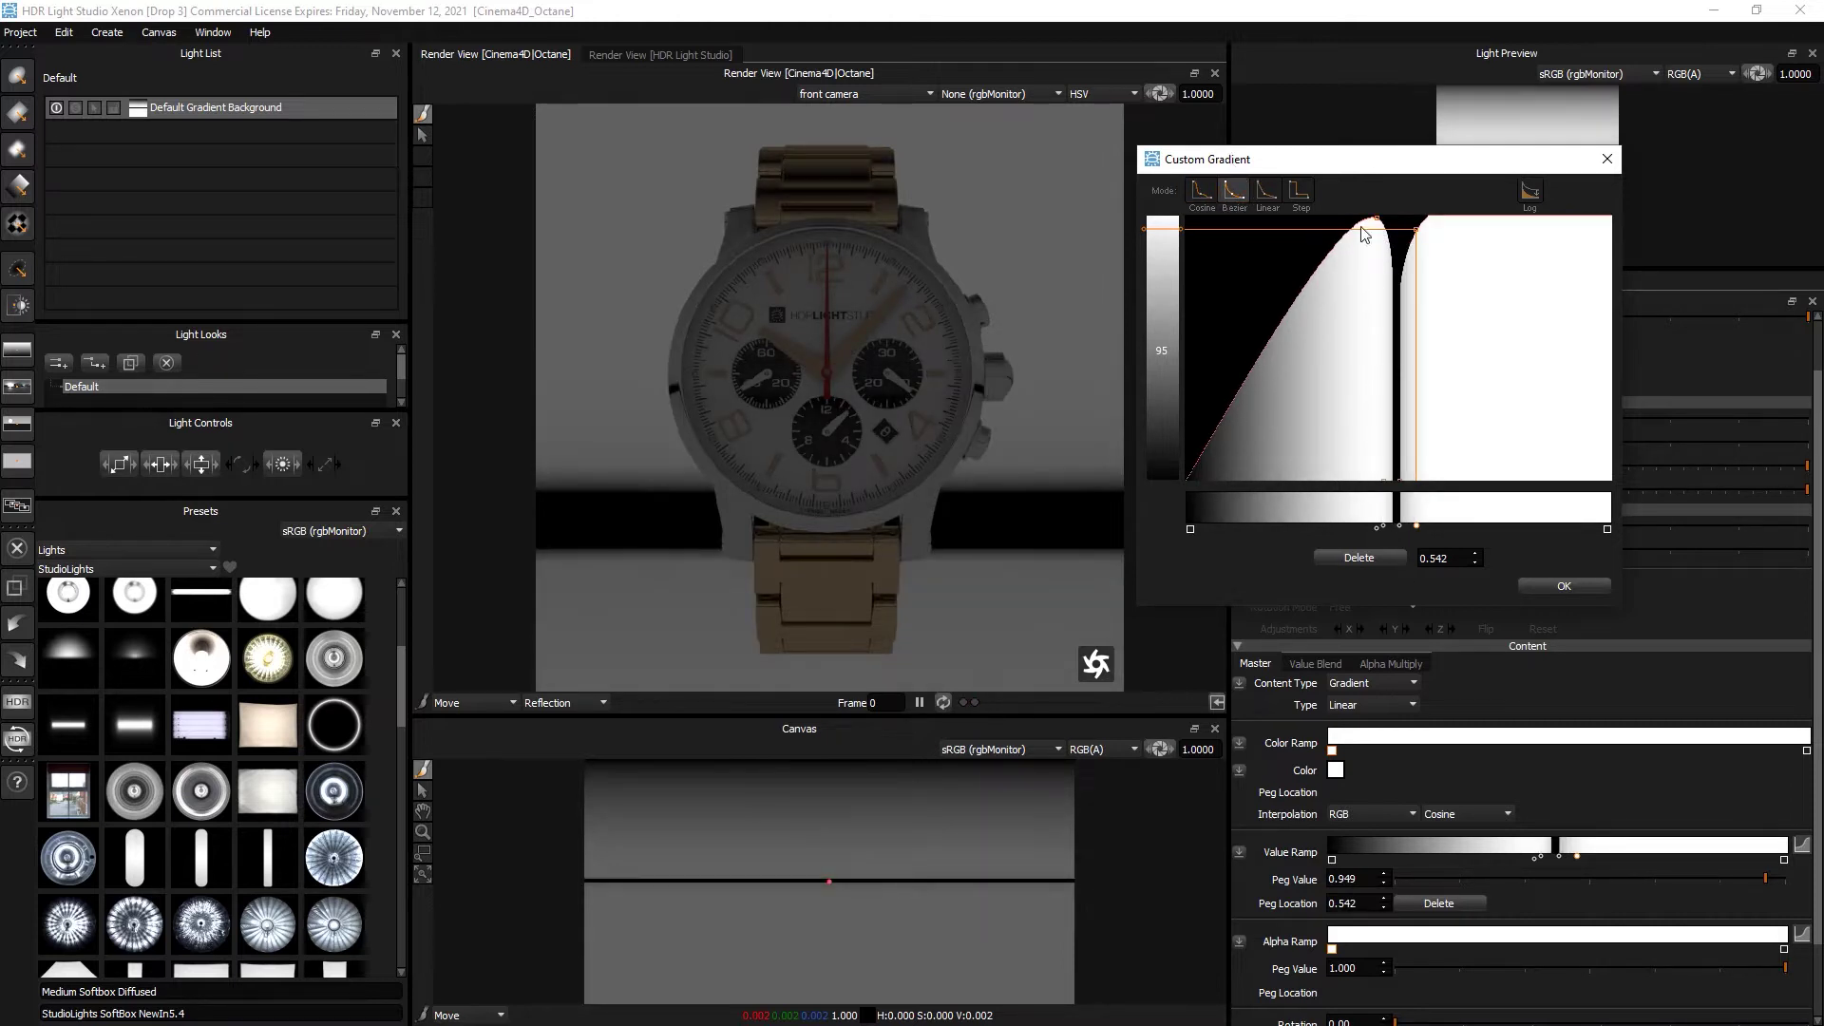
pyautogui.moveTo(1268, 346); pyautogui.dragTo(1294, 389)
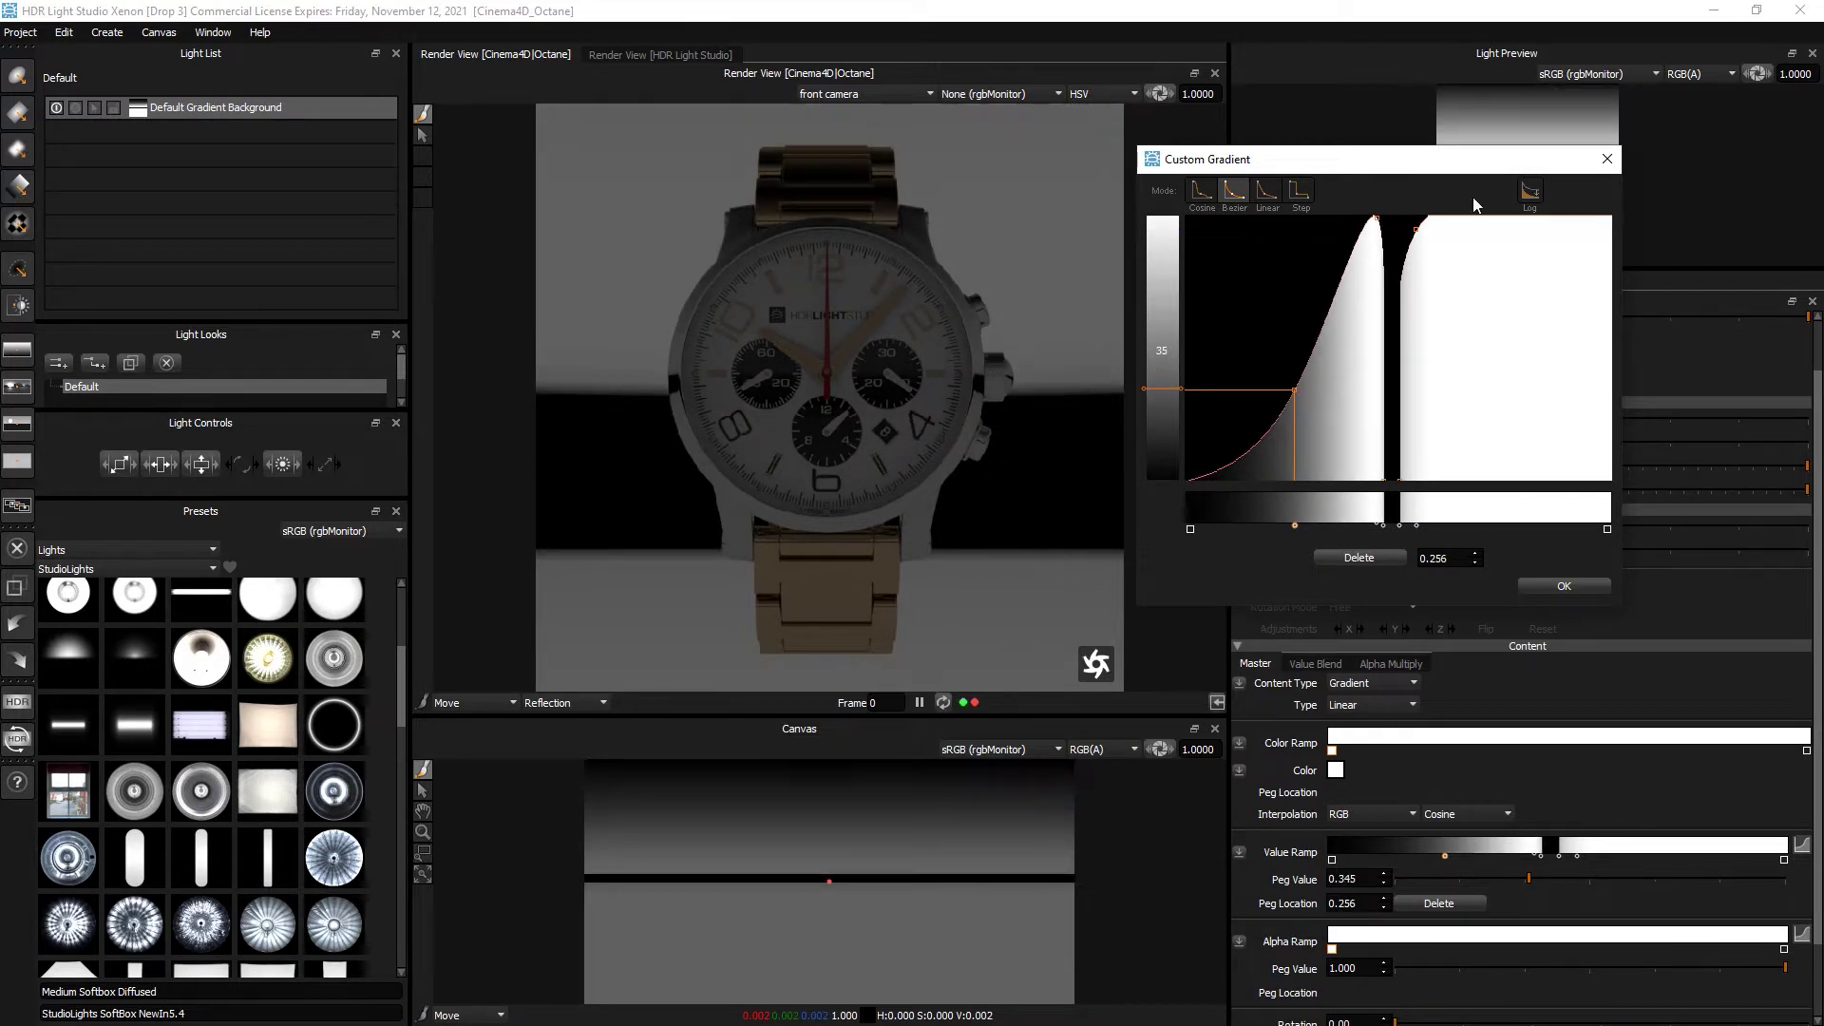
pyautogui.moveTo(1434, 166); pyautogui.dragTo(1378, 177)
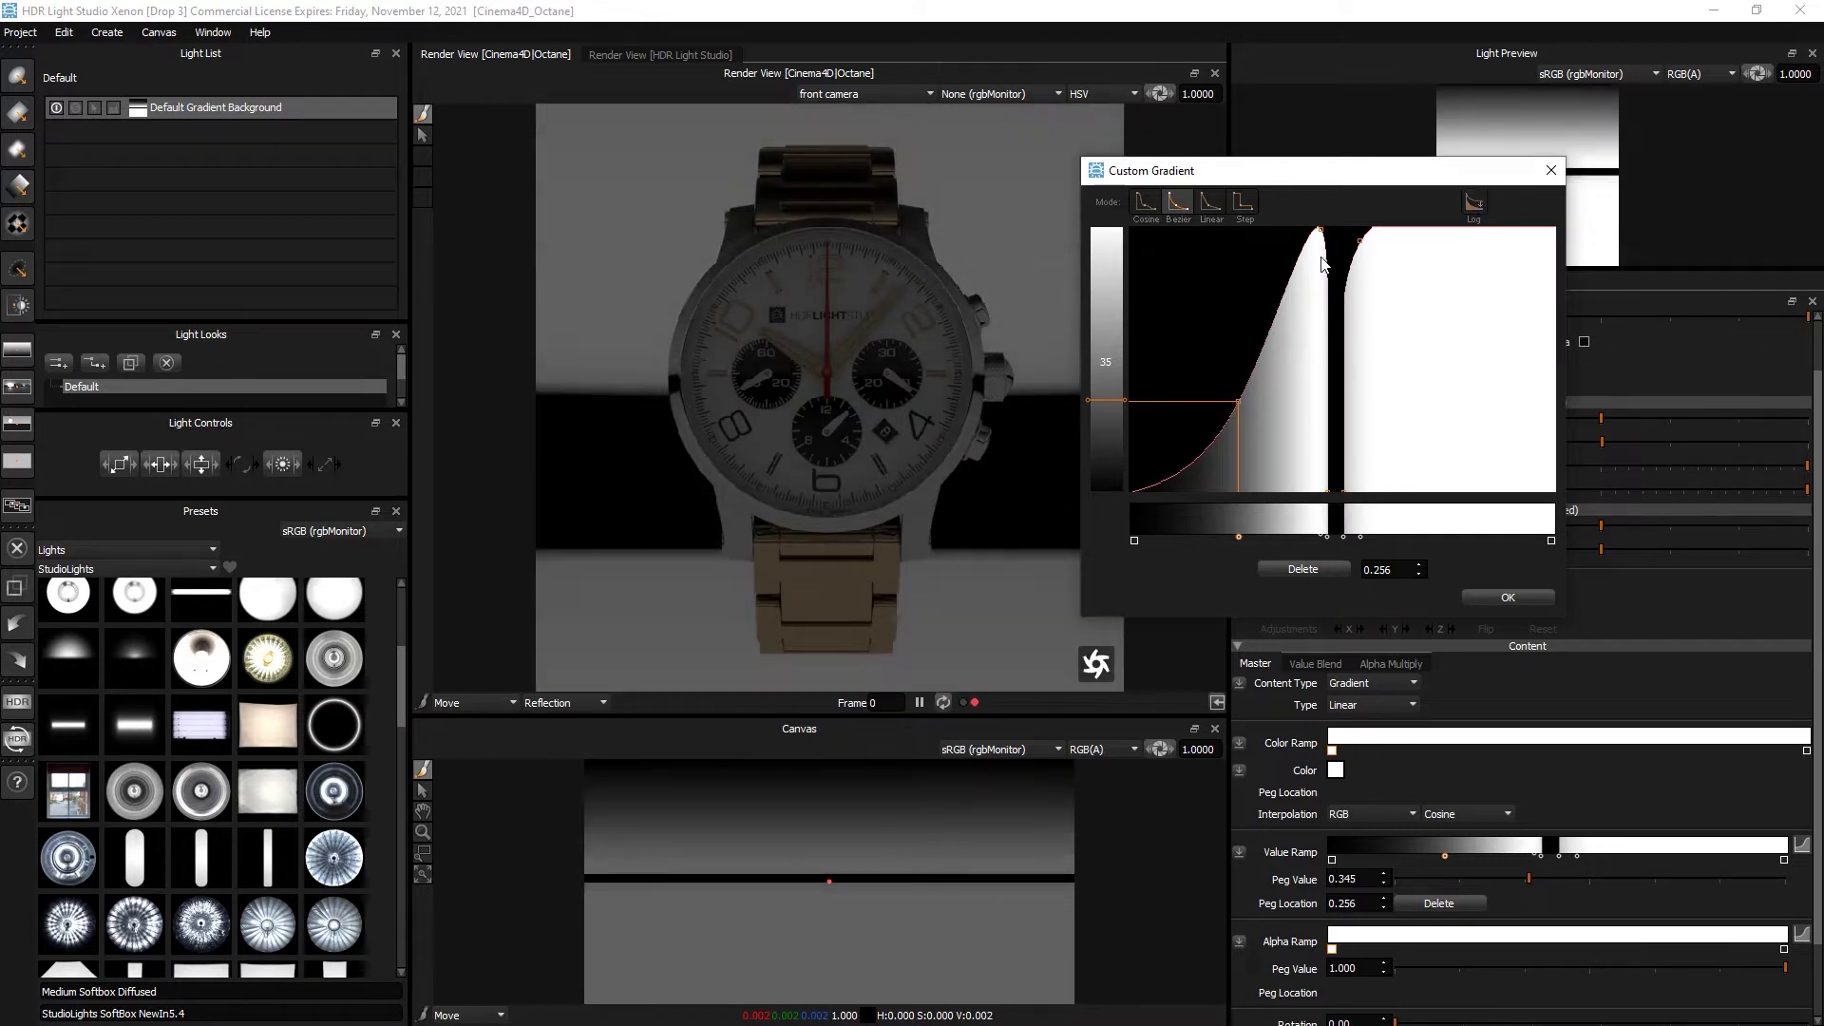
pyautogui.click(1476, 208)
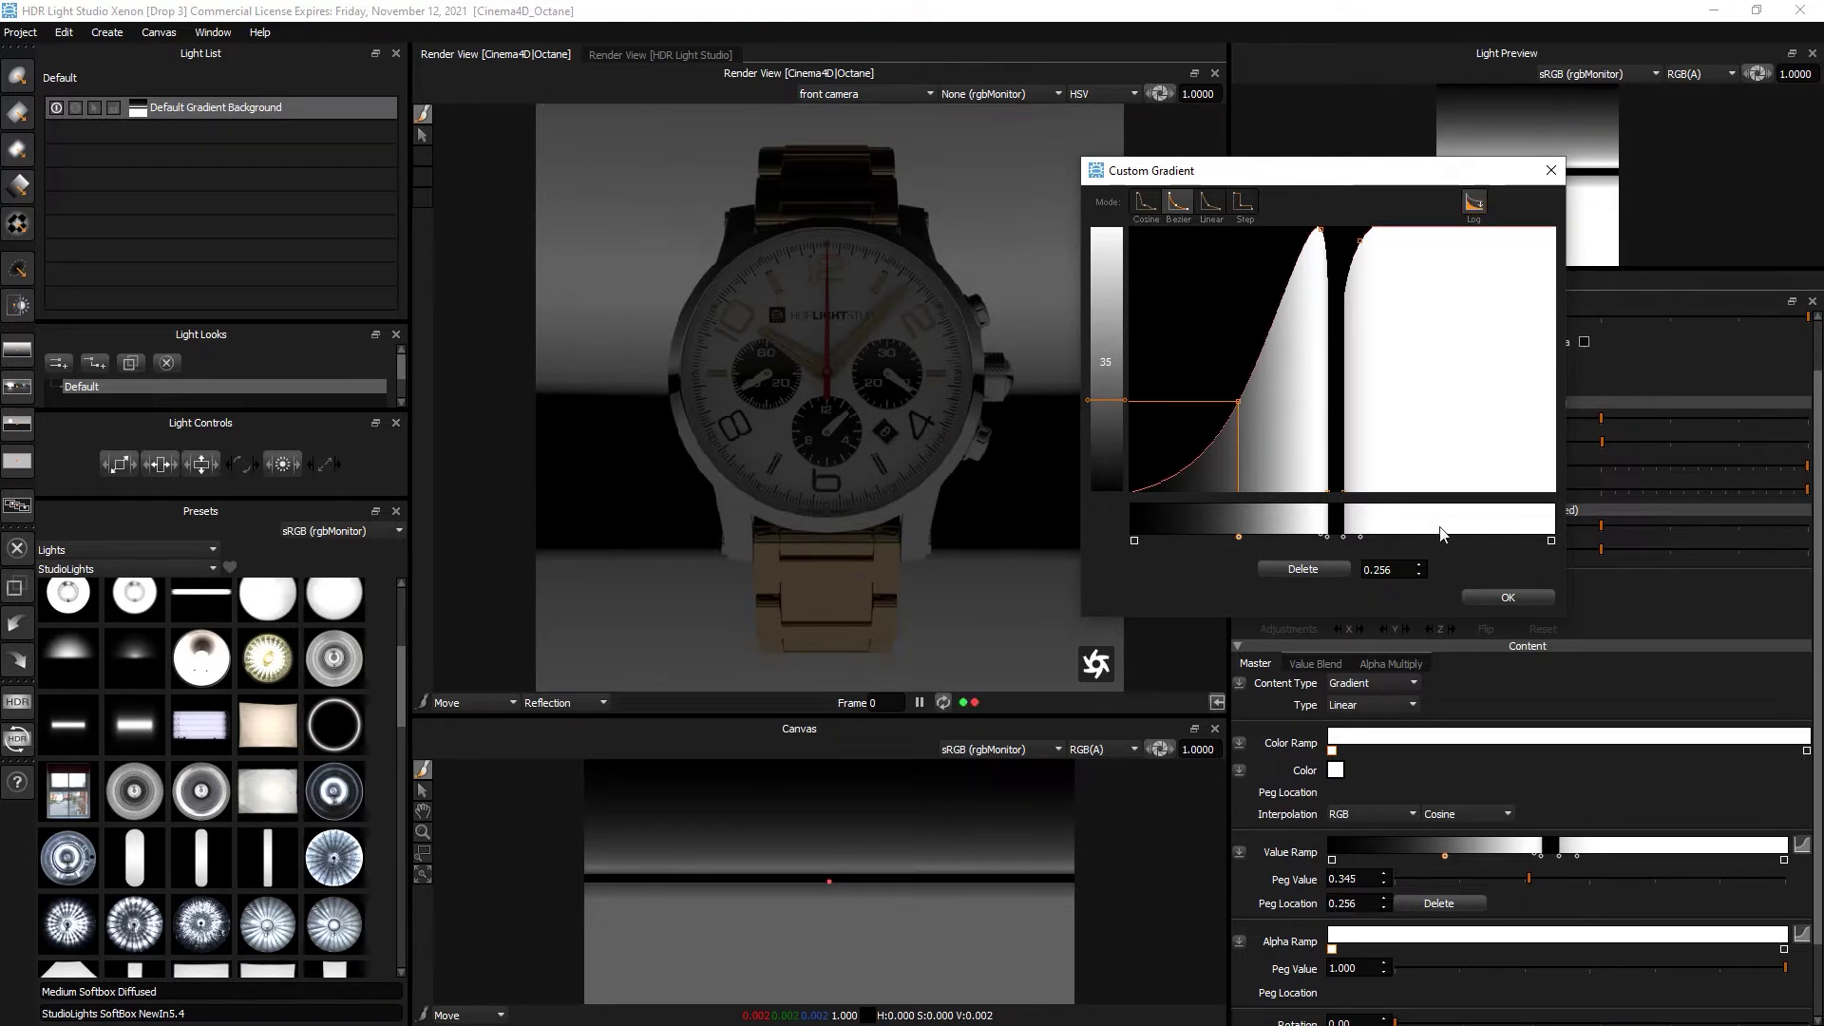
# Lower the right end peg to 18, add a right-slope peg, and drop the centre peg at 0.476 to 0.008.
pyautogui.click(1550, 541)
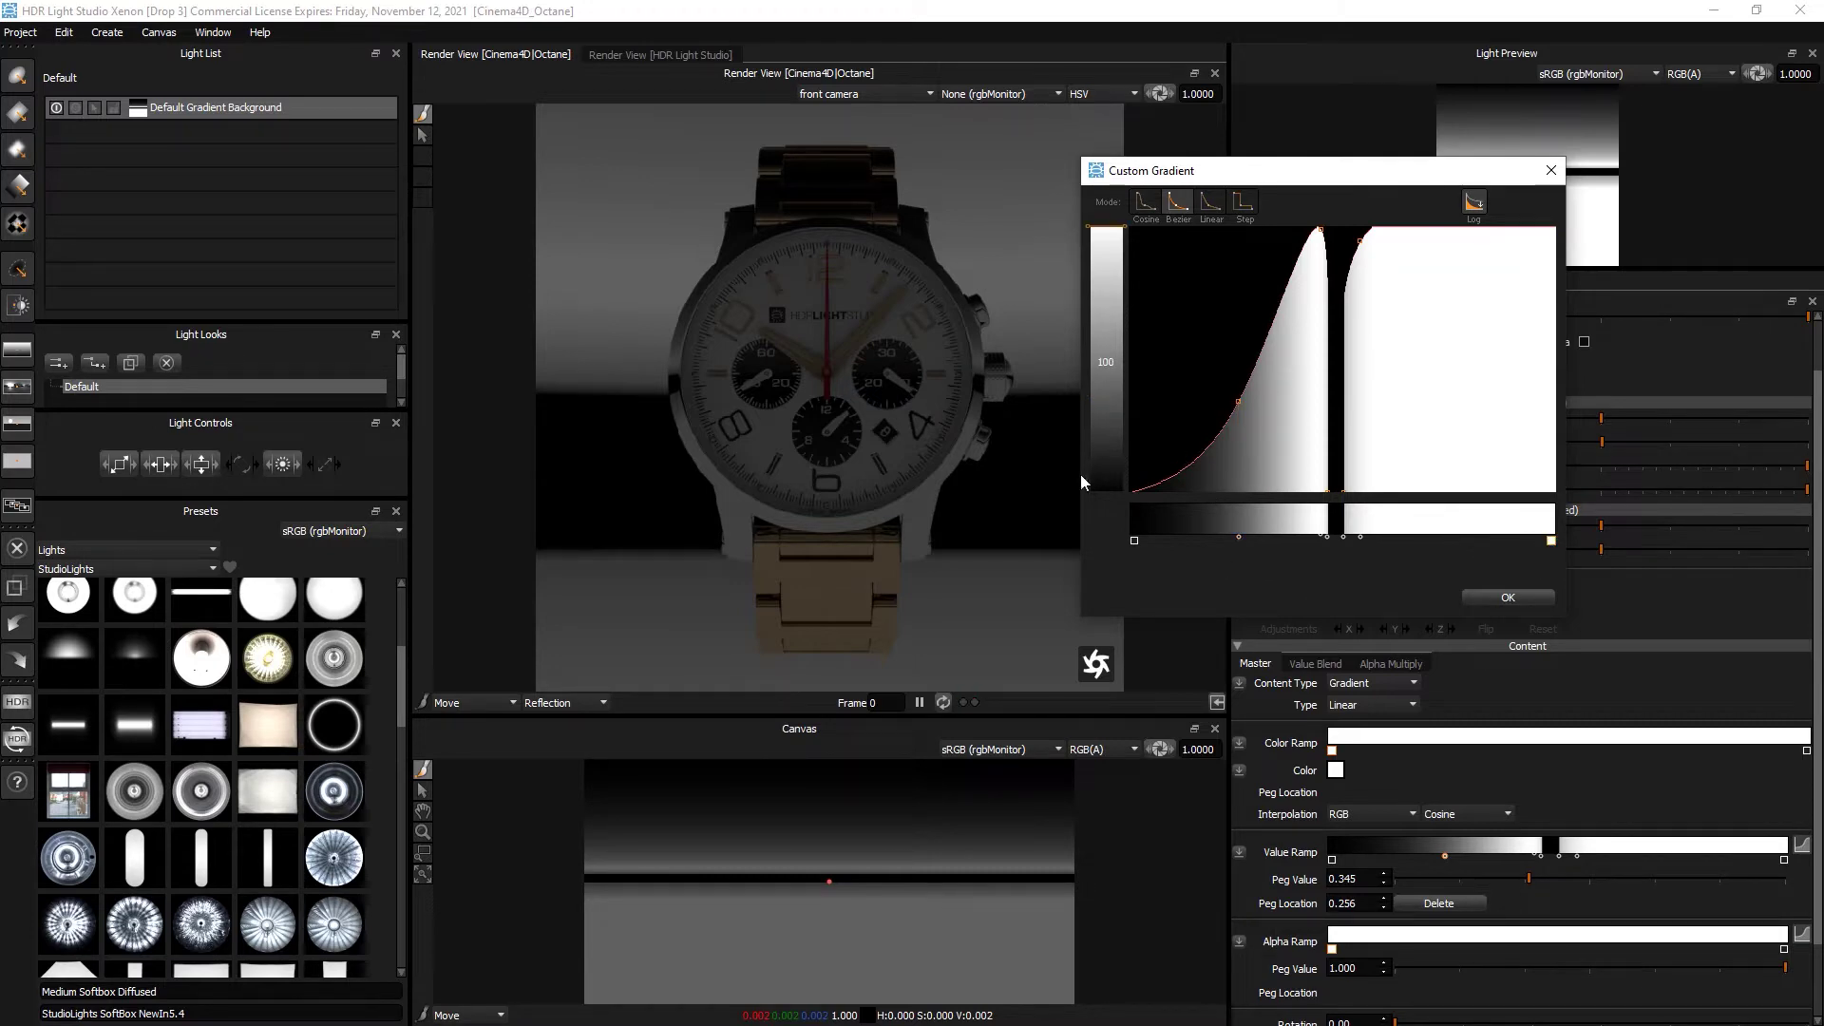
pyautogui.moveTo(1102, 407); pyautogui.dragTo(1105, 445)
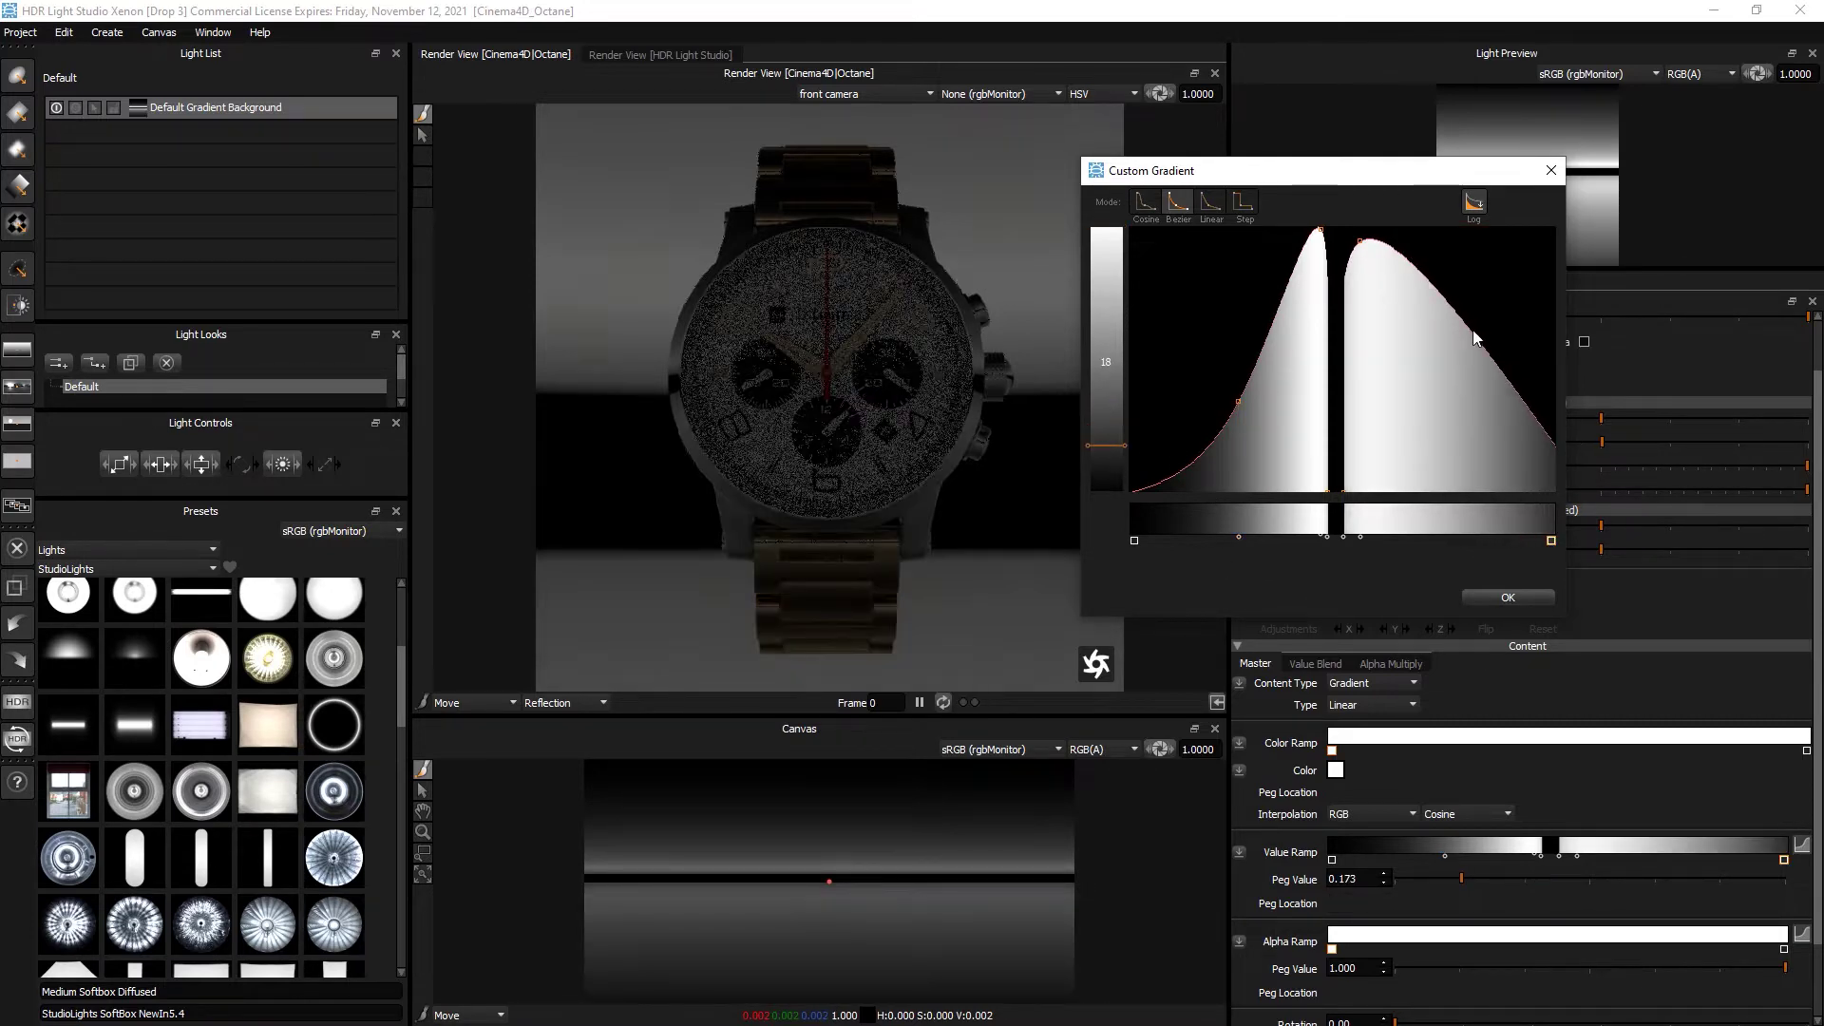
pyautogui.moveTo(1473, 340); pyautogui.dragTo(1420, 392)
pyautogui.moveTo(1361, 241); pyautogui.dragTo(1356, 245)
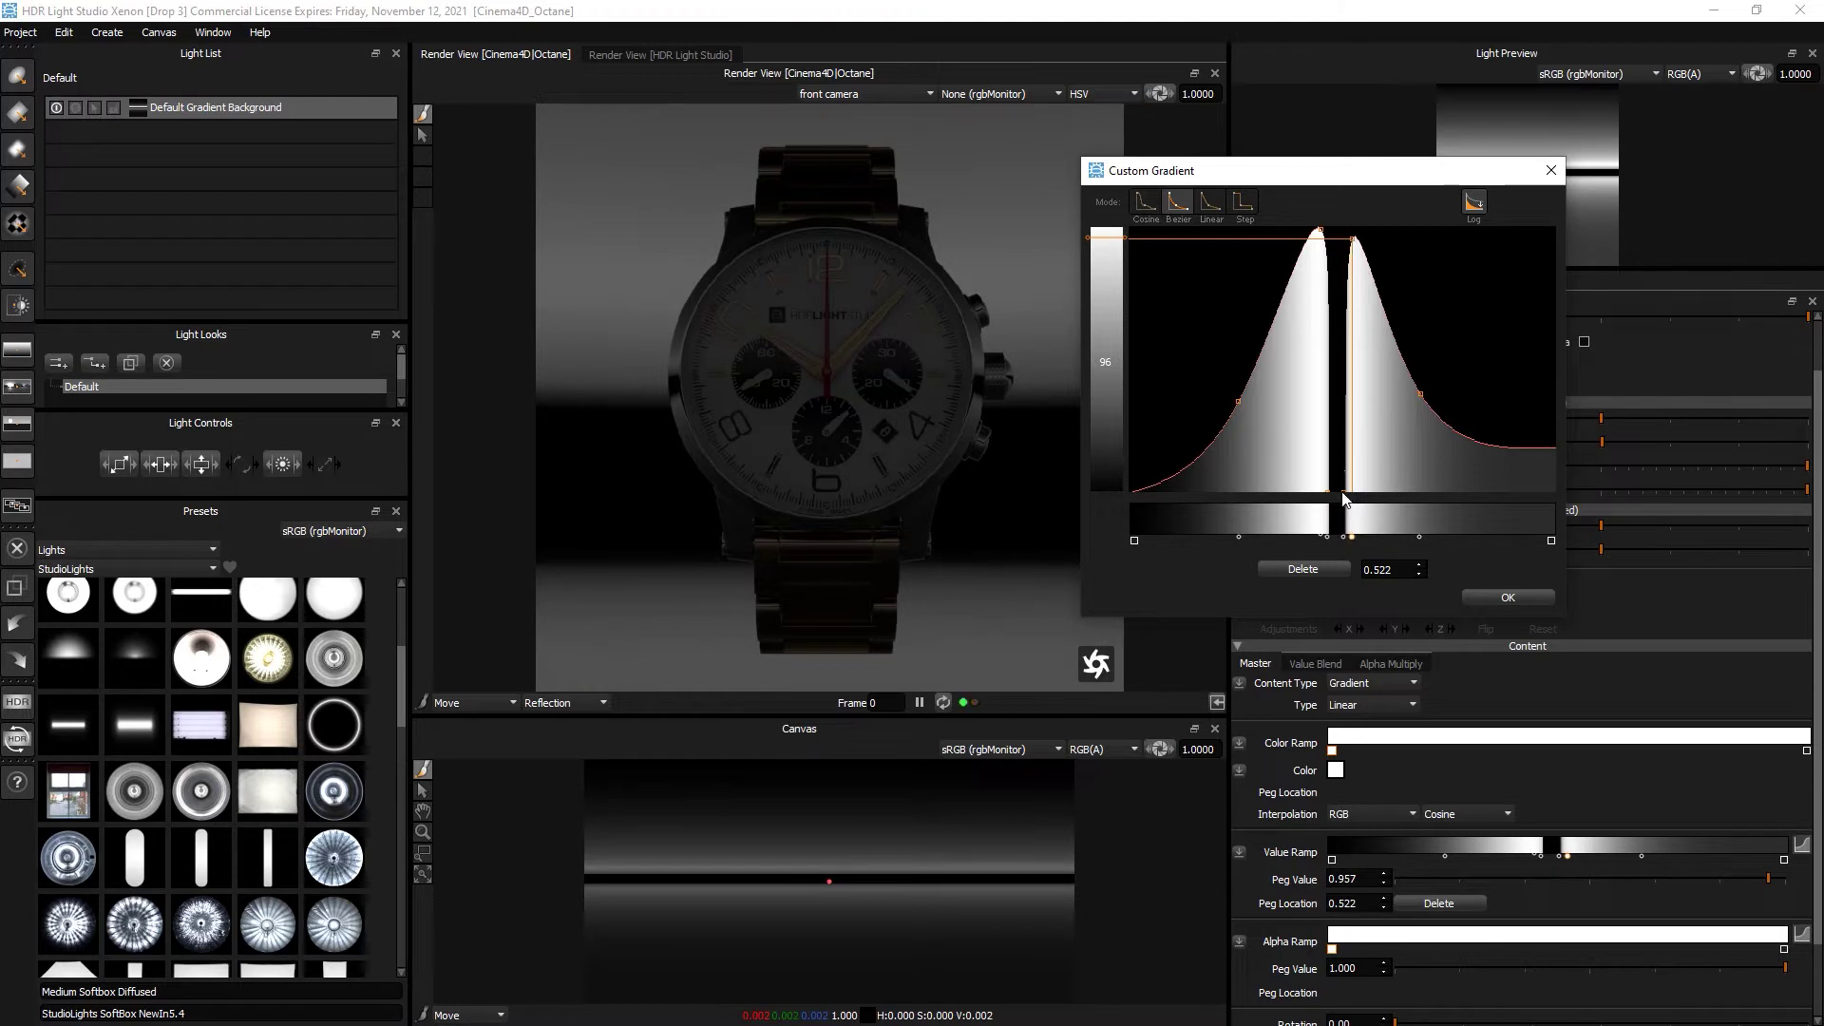
pyautogui.moveTo(1346, 495); pyautogui.dragTo(1338, 495)
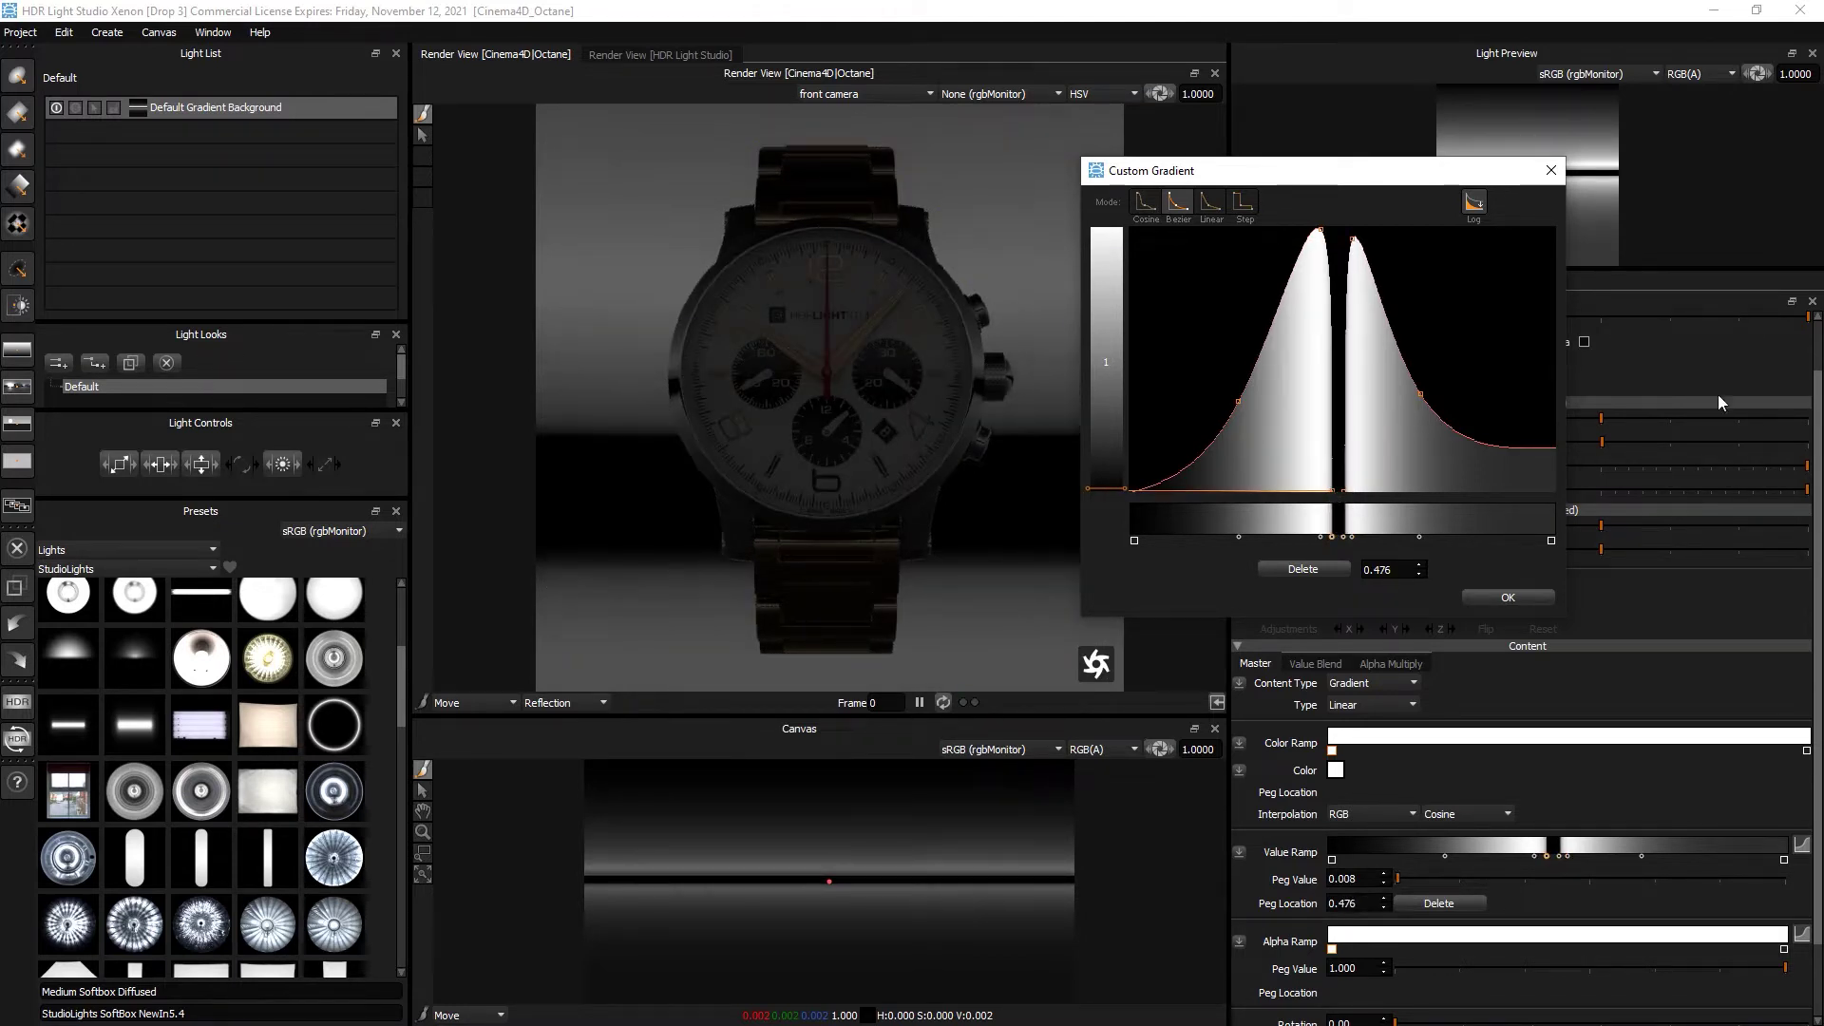
pyautogui.moveTo(1333, 176); pyautogui.dragTo(1303, 468)
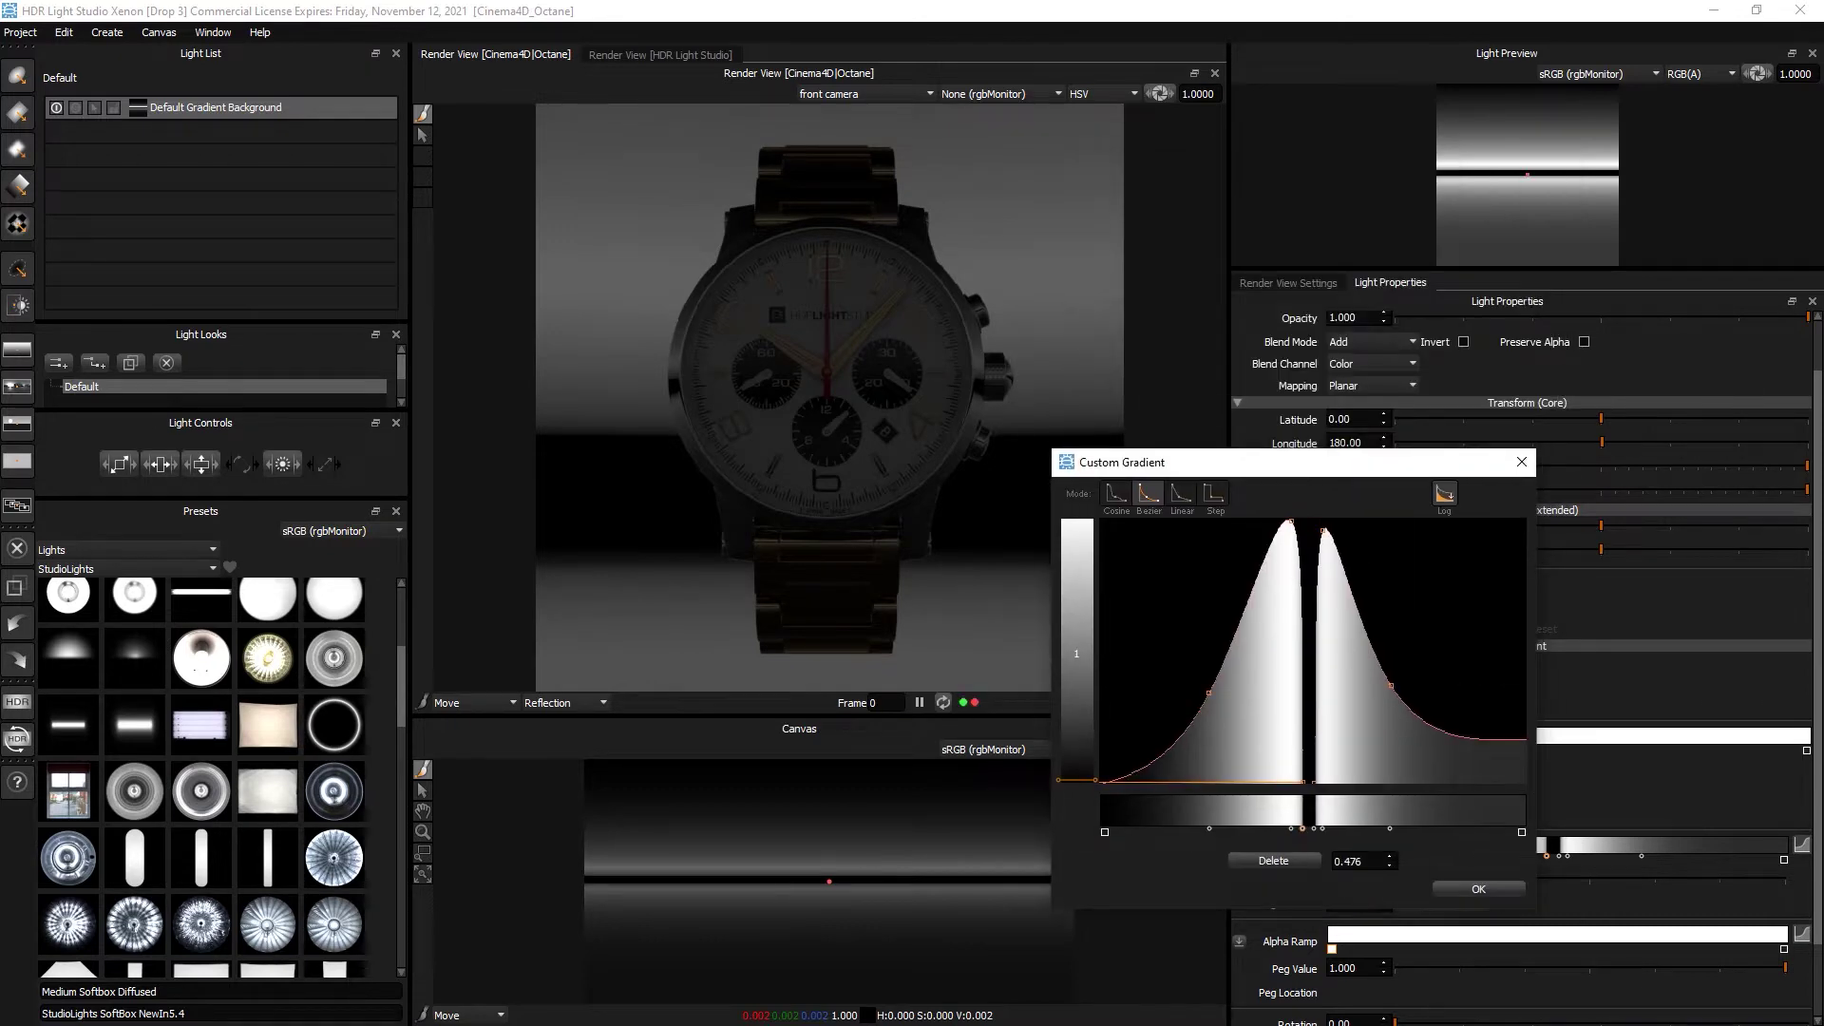
# Raise the Default Gradient Background's Brightness step by step until it reads 194.
pyautogui.click(1817, 339)
pyautogui.click(1801, 357)
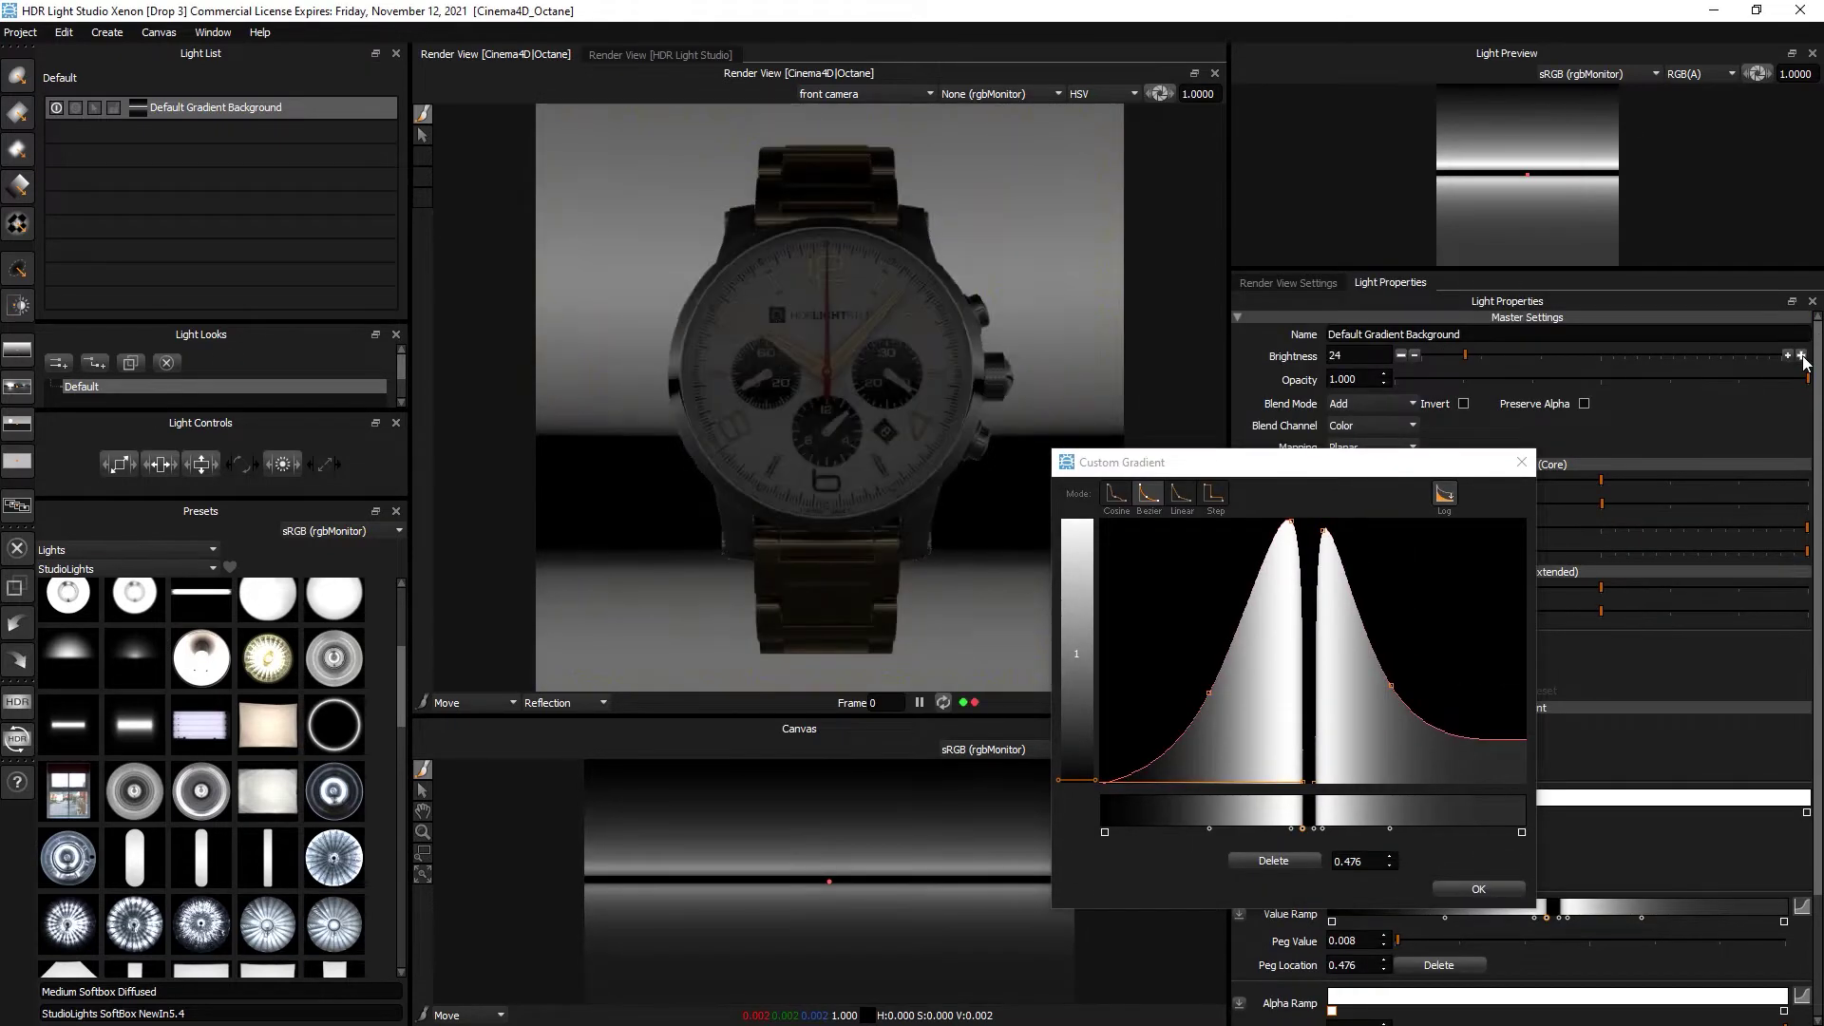
pyautogui.click(1802, 357)
pyautogui.click(1801, 356)
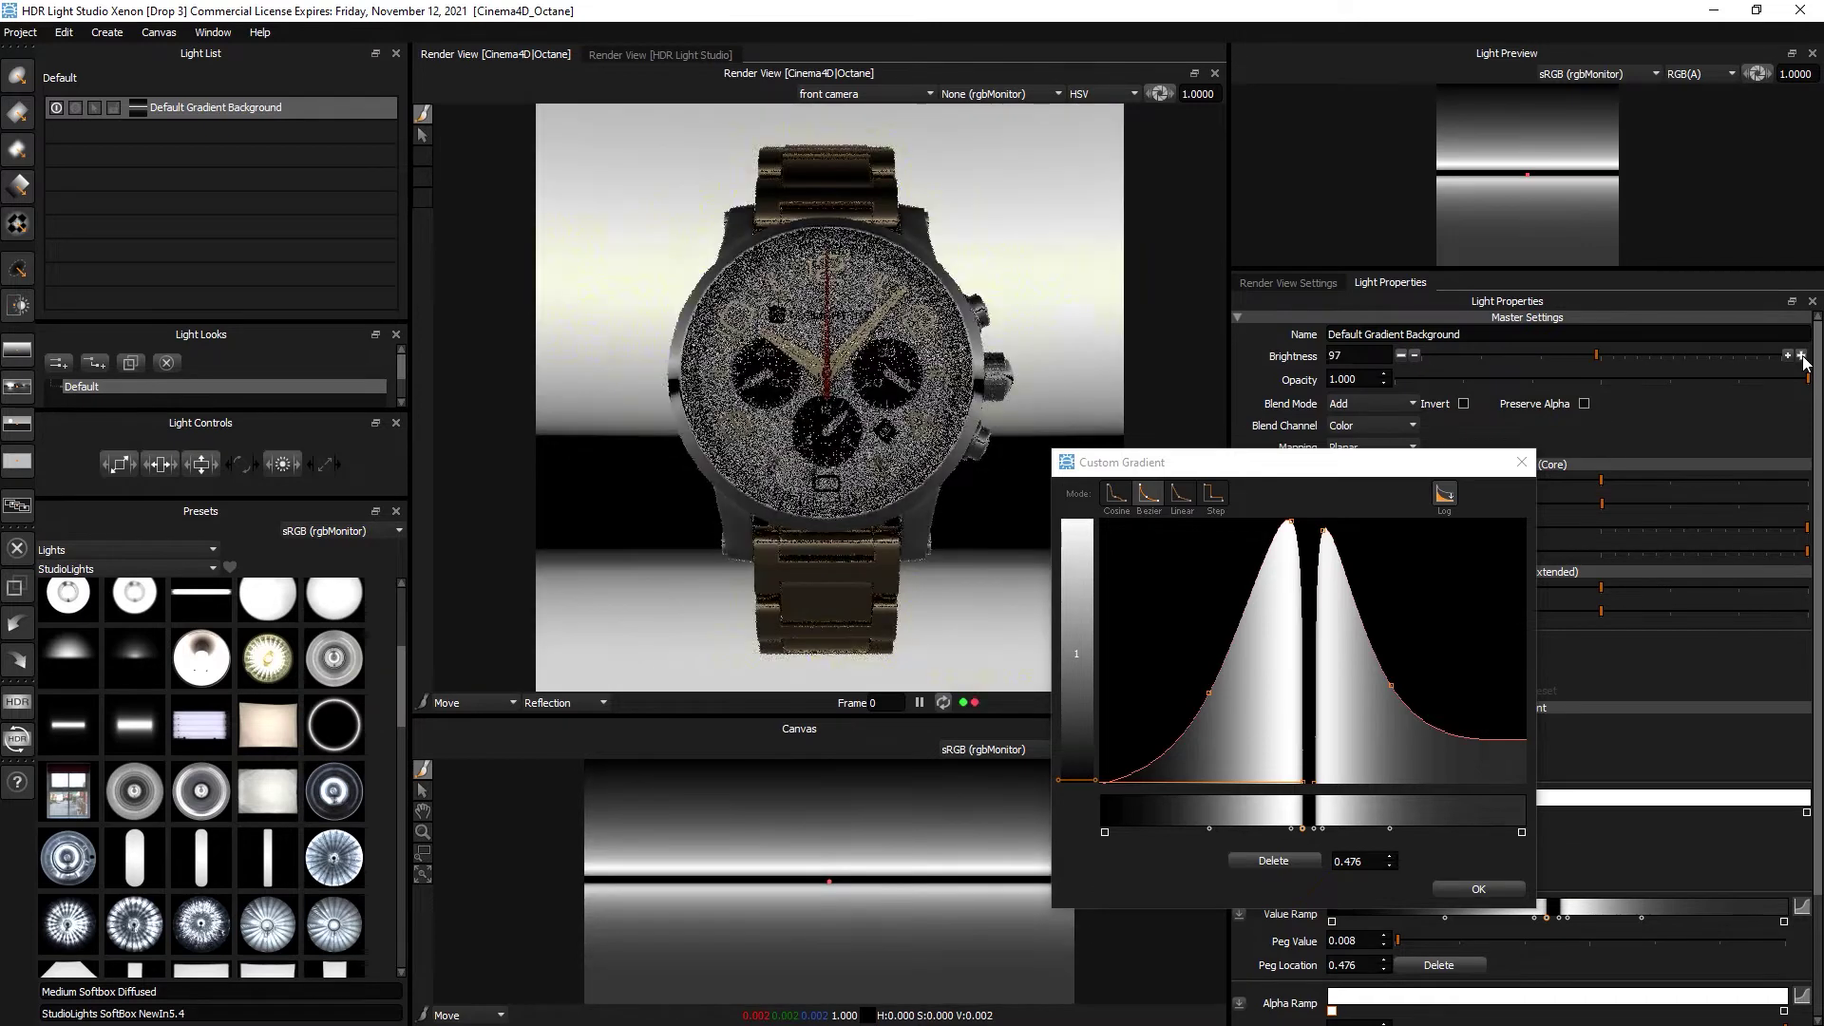
pyautogui.click(1801, 357)
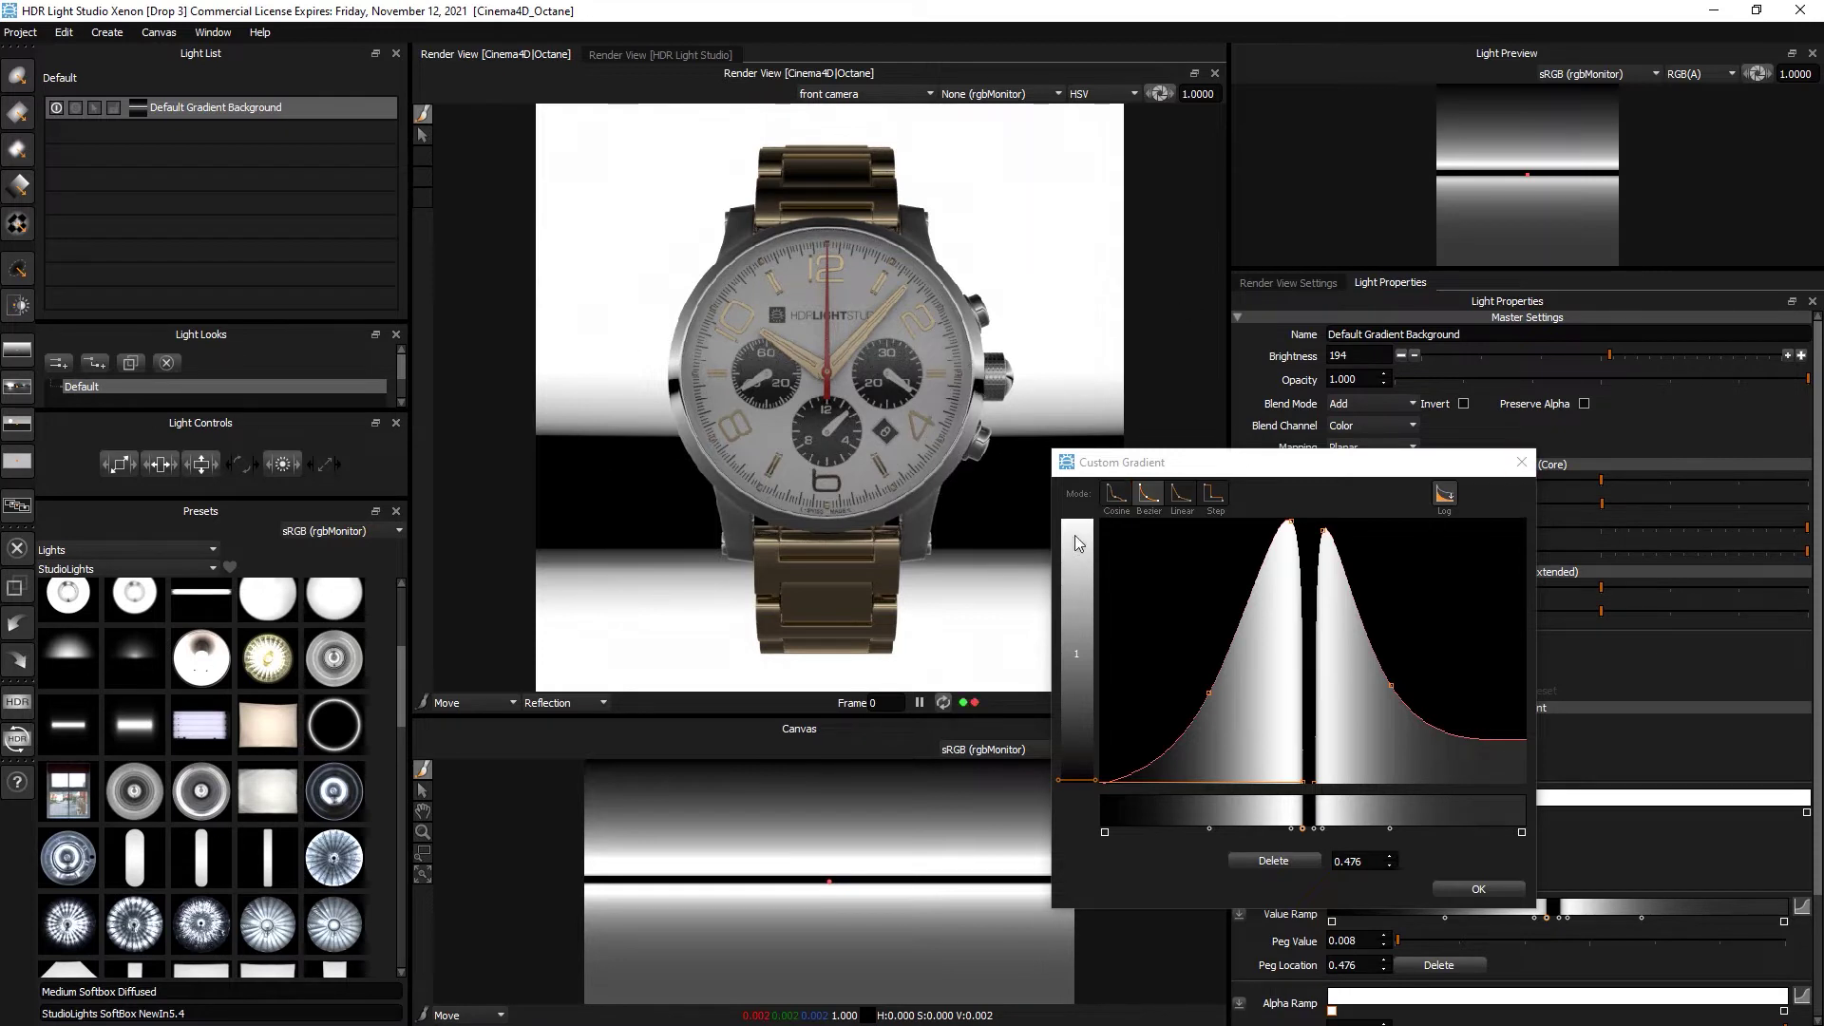
# Close the Custom Gradient editor and add a Soft Square light preset.
pyautogui.click(1521, 462)
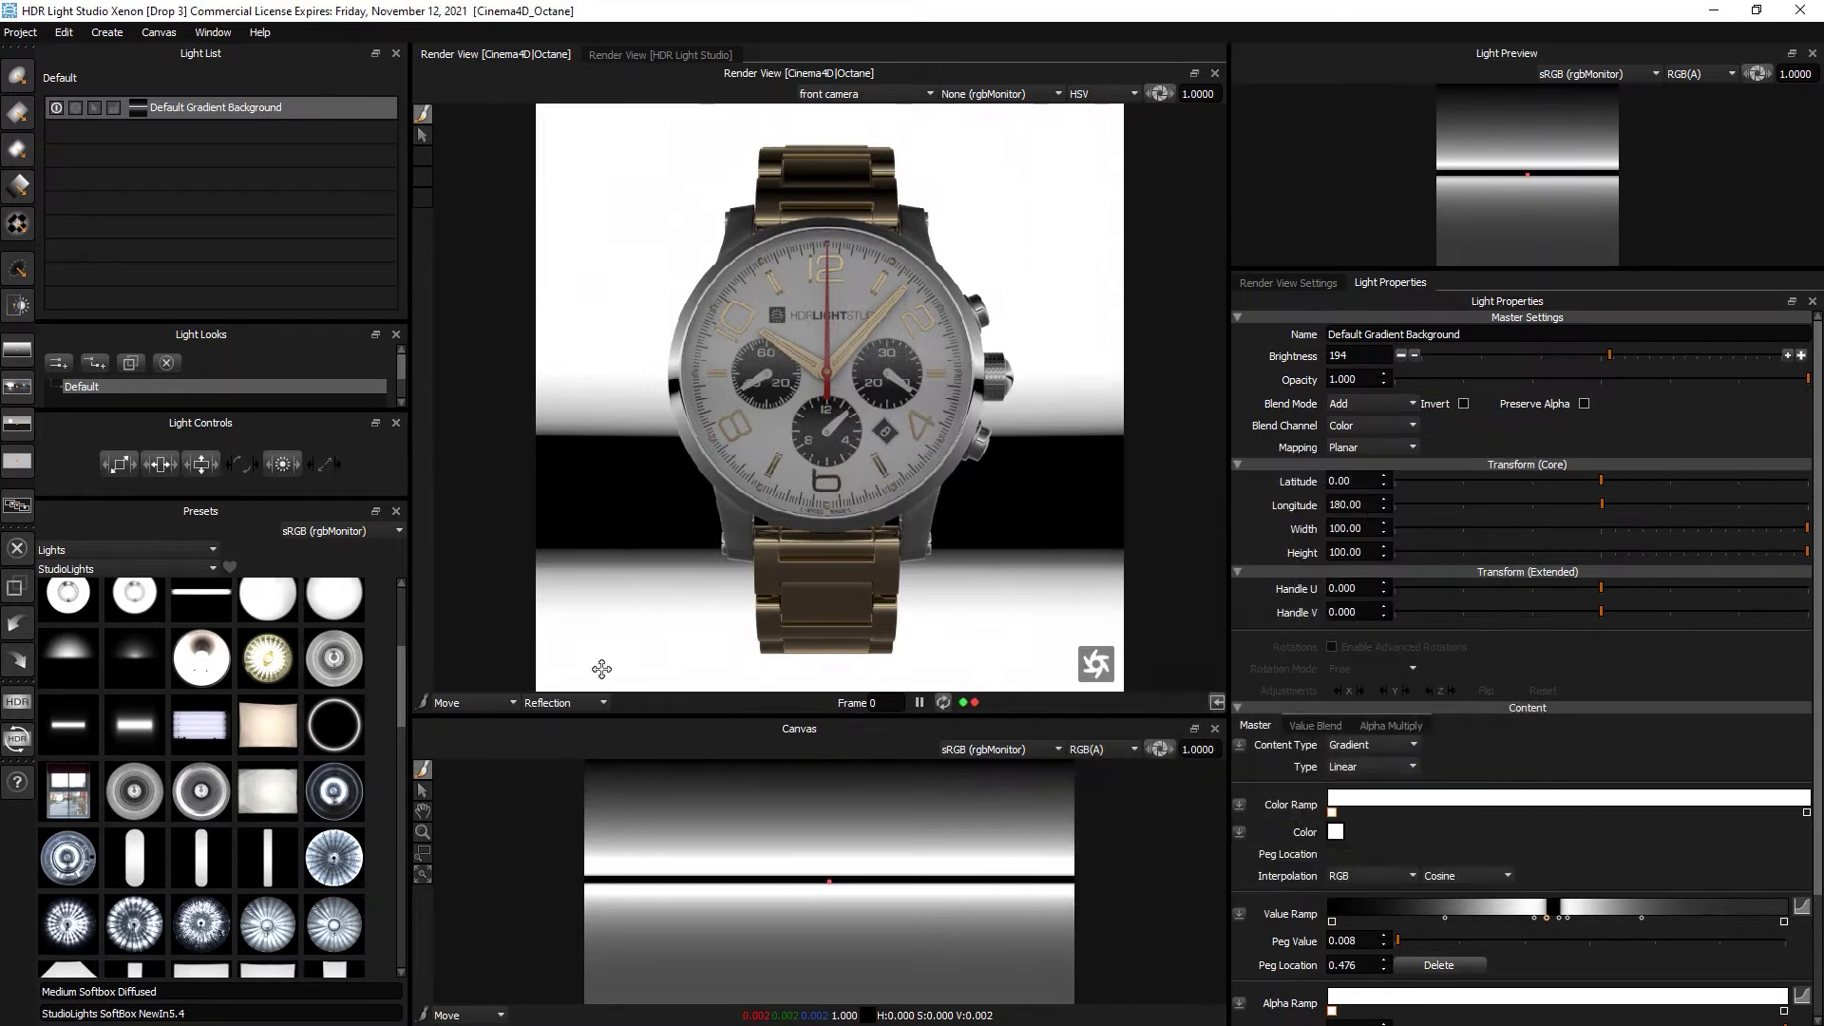
pyautogui.scroll(-2, 224, 773)
pyautogui.scroll(-5, 223, 769)
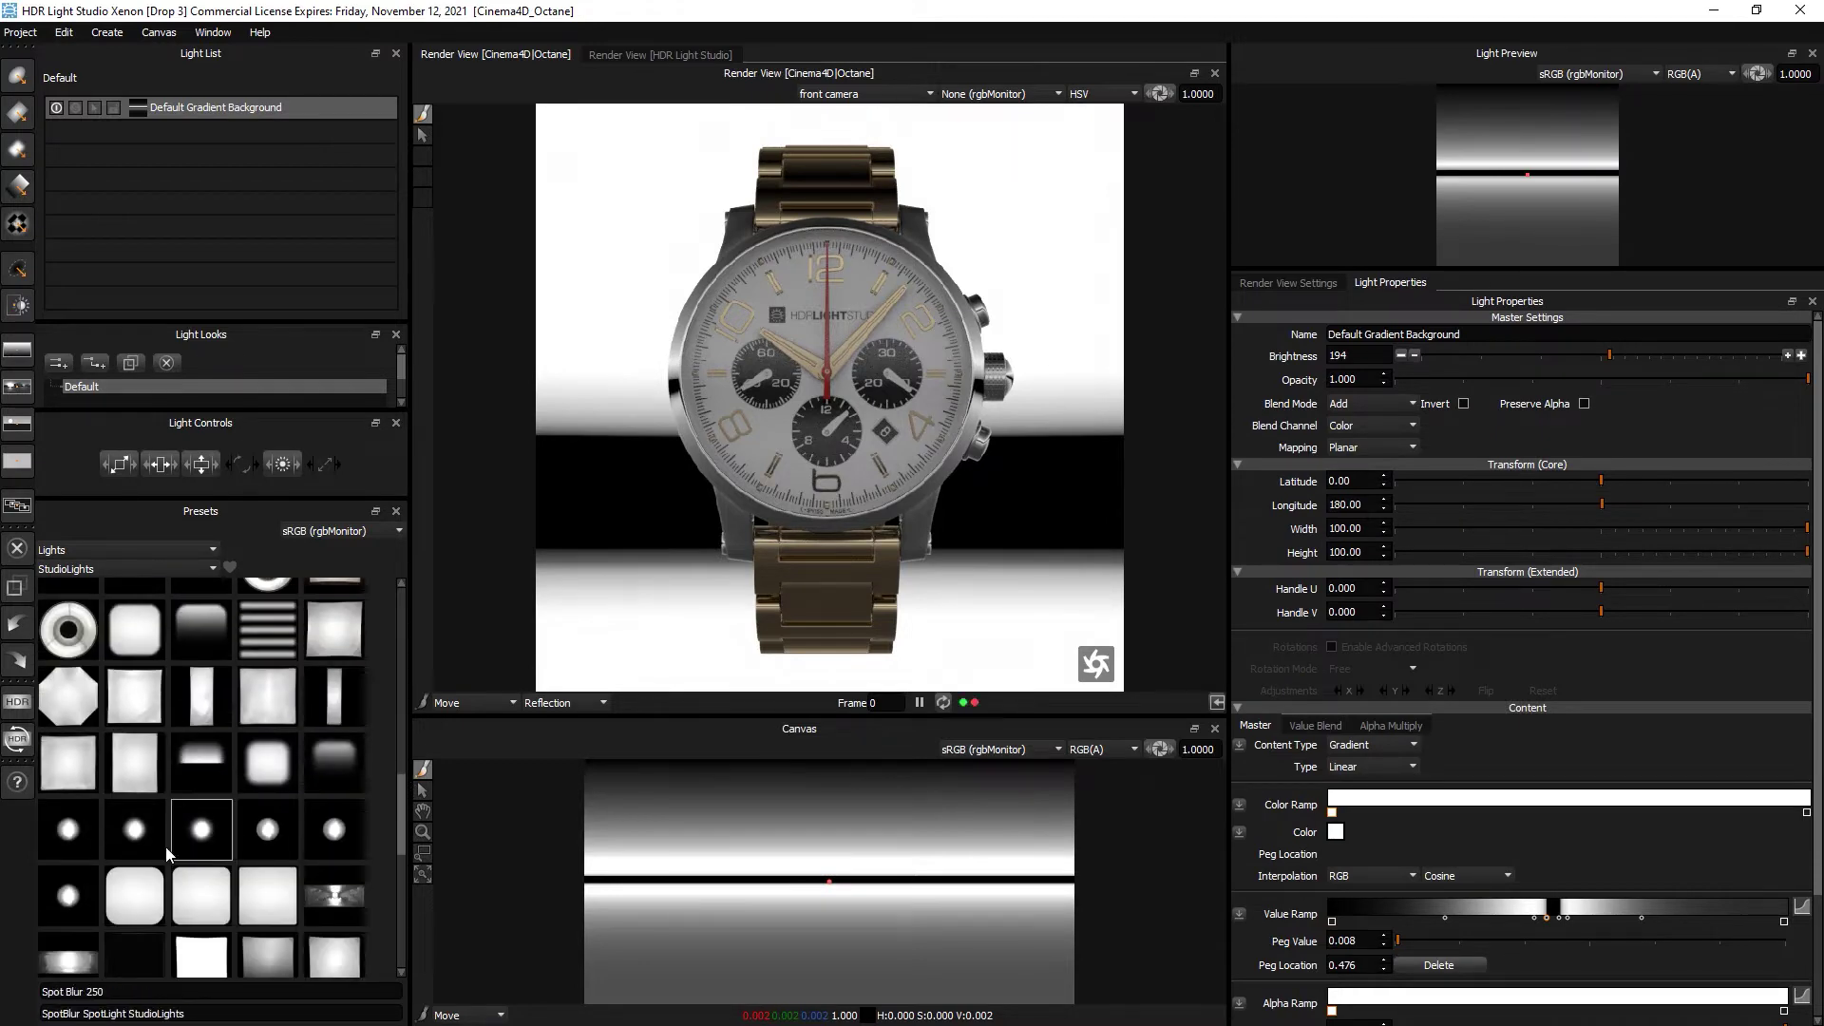
pyautogui.click(136, 633)
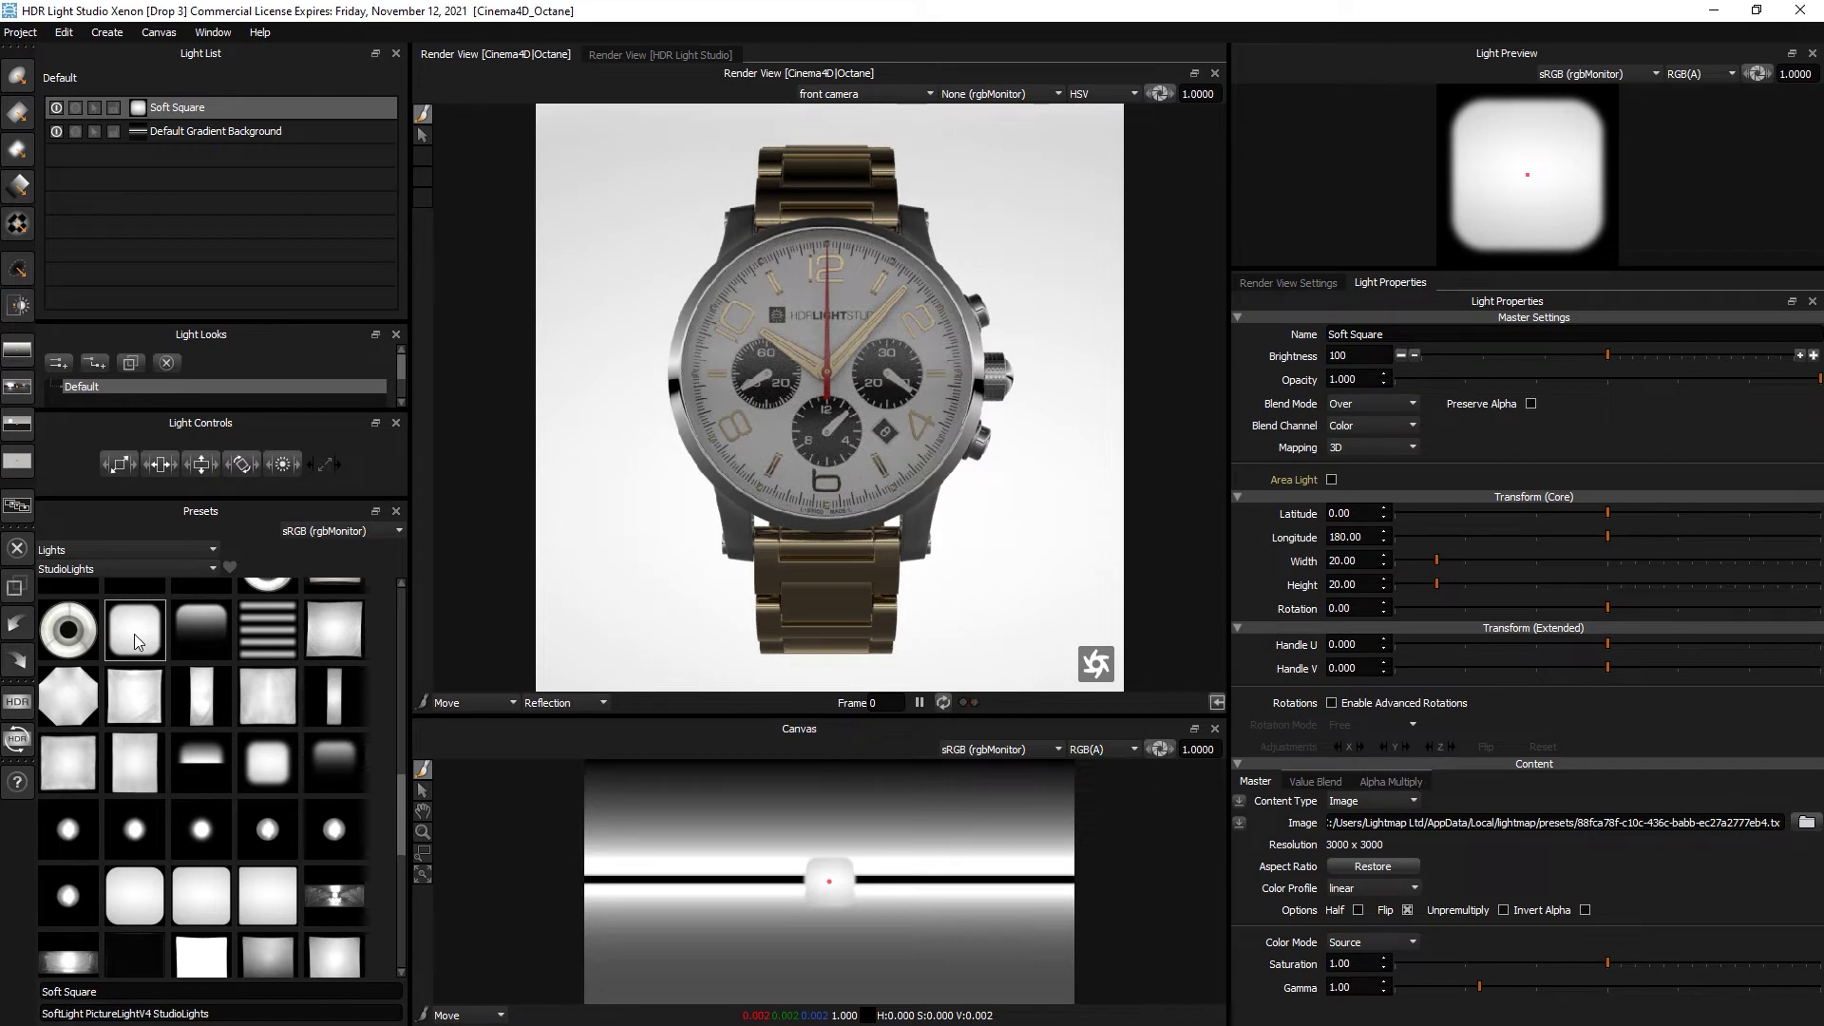
# Place the Soft Square as a rim light on the watch edge, then restore Reflection placement mode.
pyautogui.click(566, 703)
pyautogui.click(543, 741)
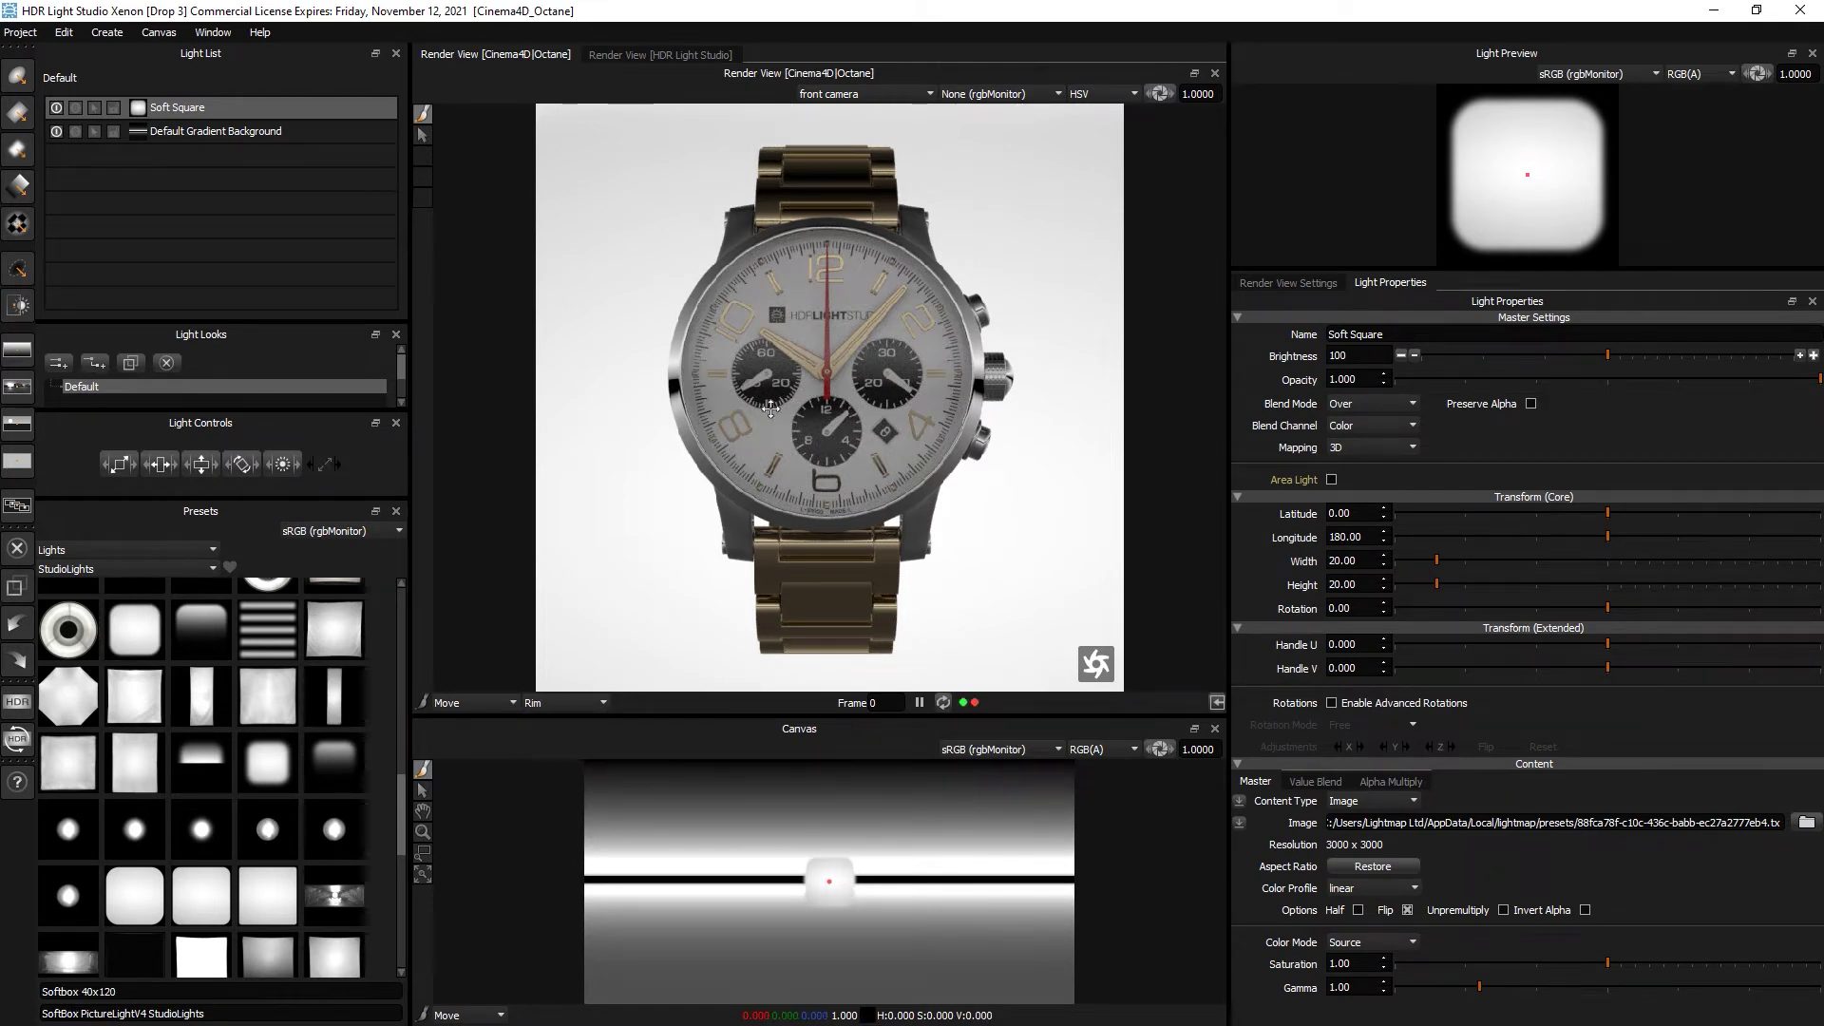
pyautogui.click(826, 370)
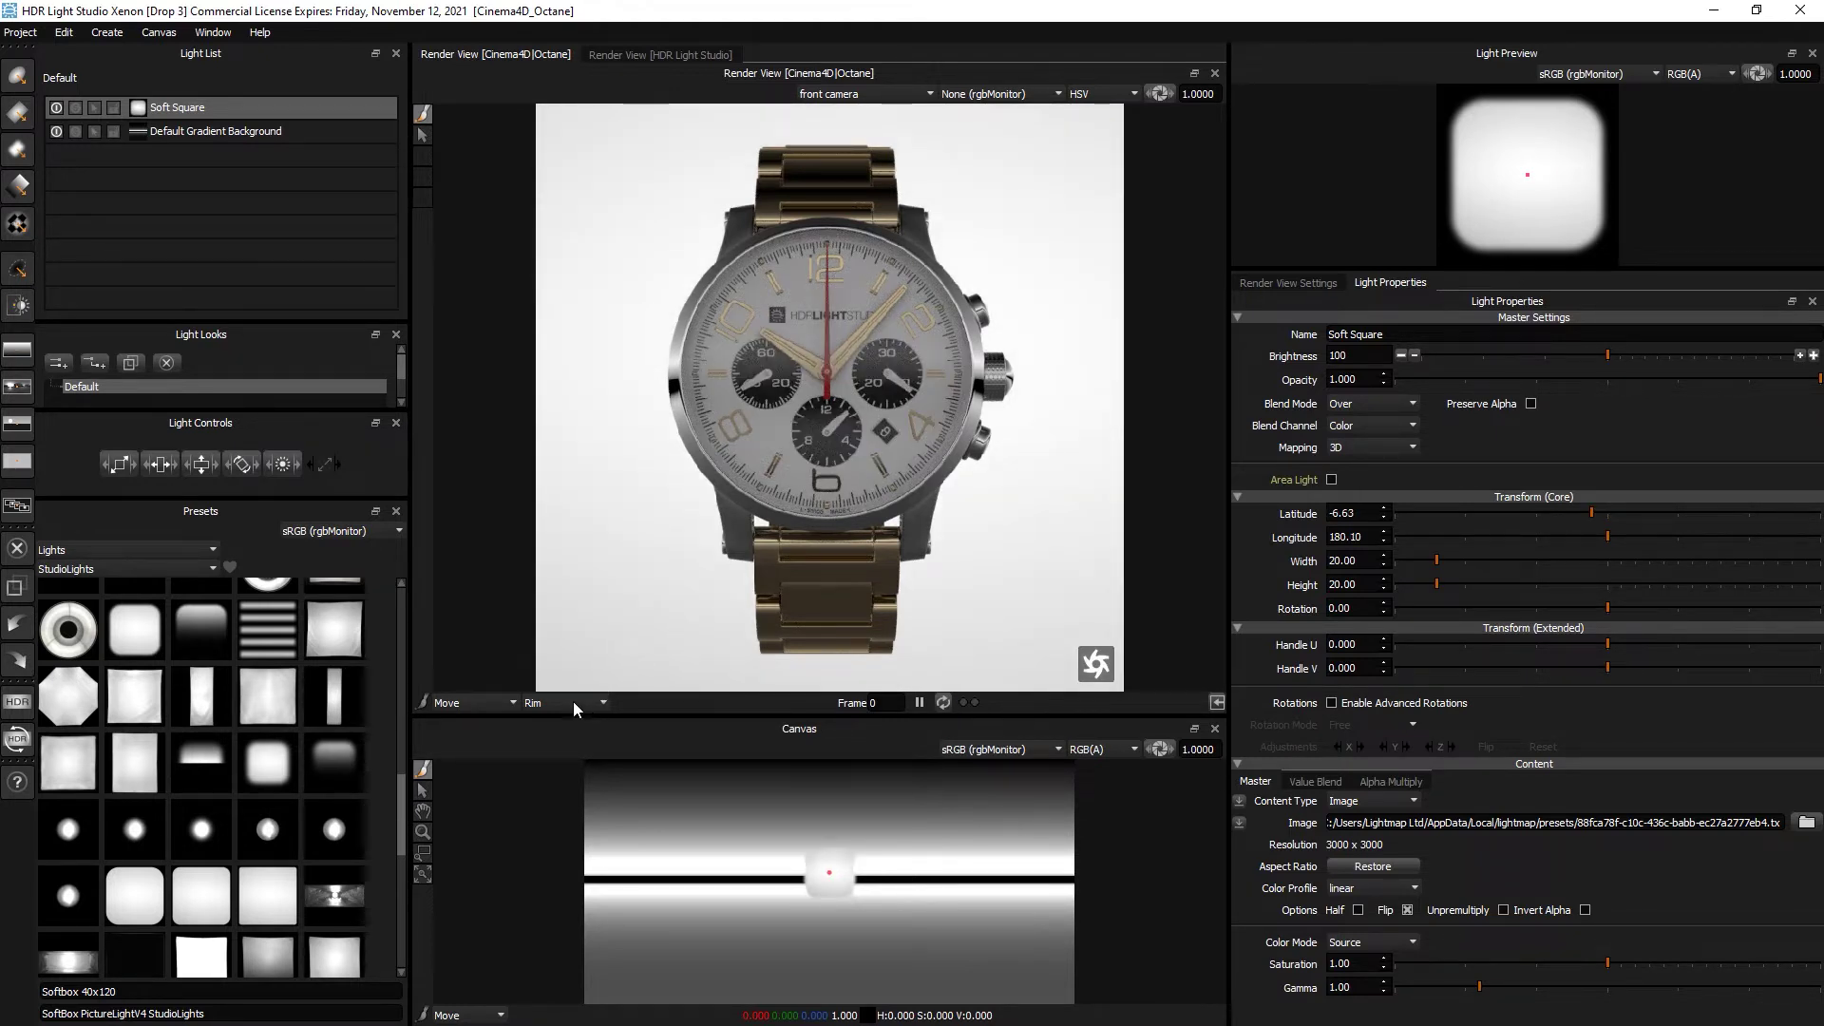
pyautogui.click(573, 701)
pyautogui.click(546, 721)
# Solo the Soft Square light and scale it from 61 down to 34 width and height.
pyautogui.click(76, 107)
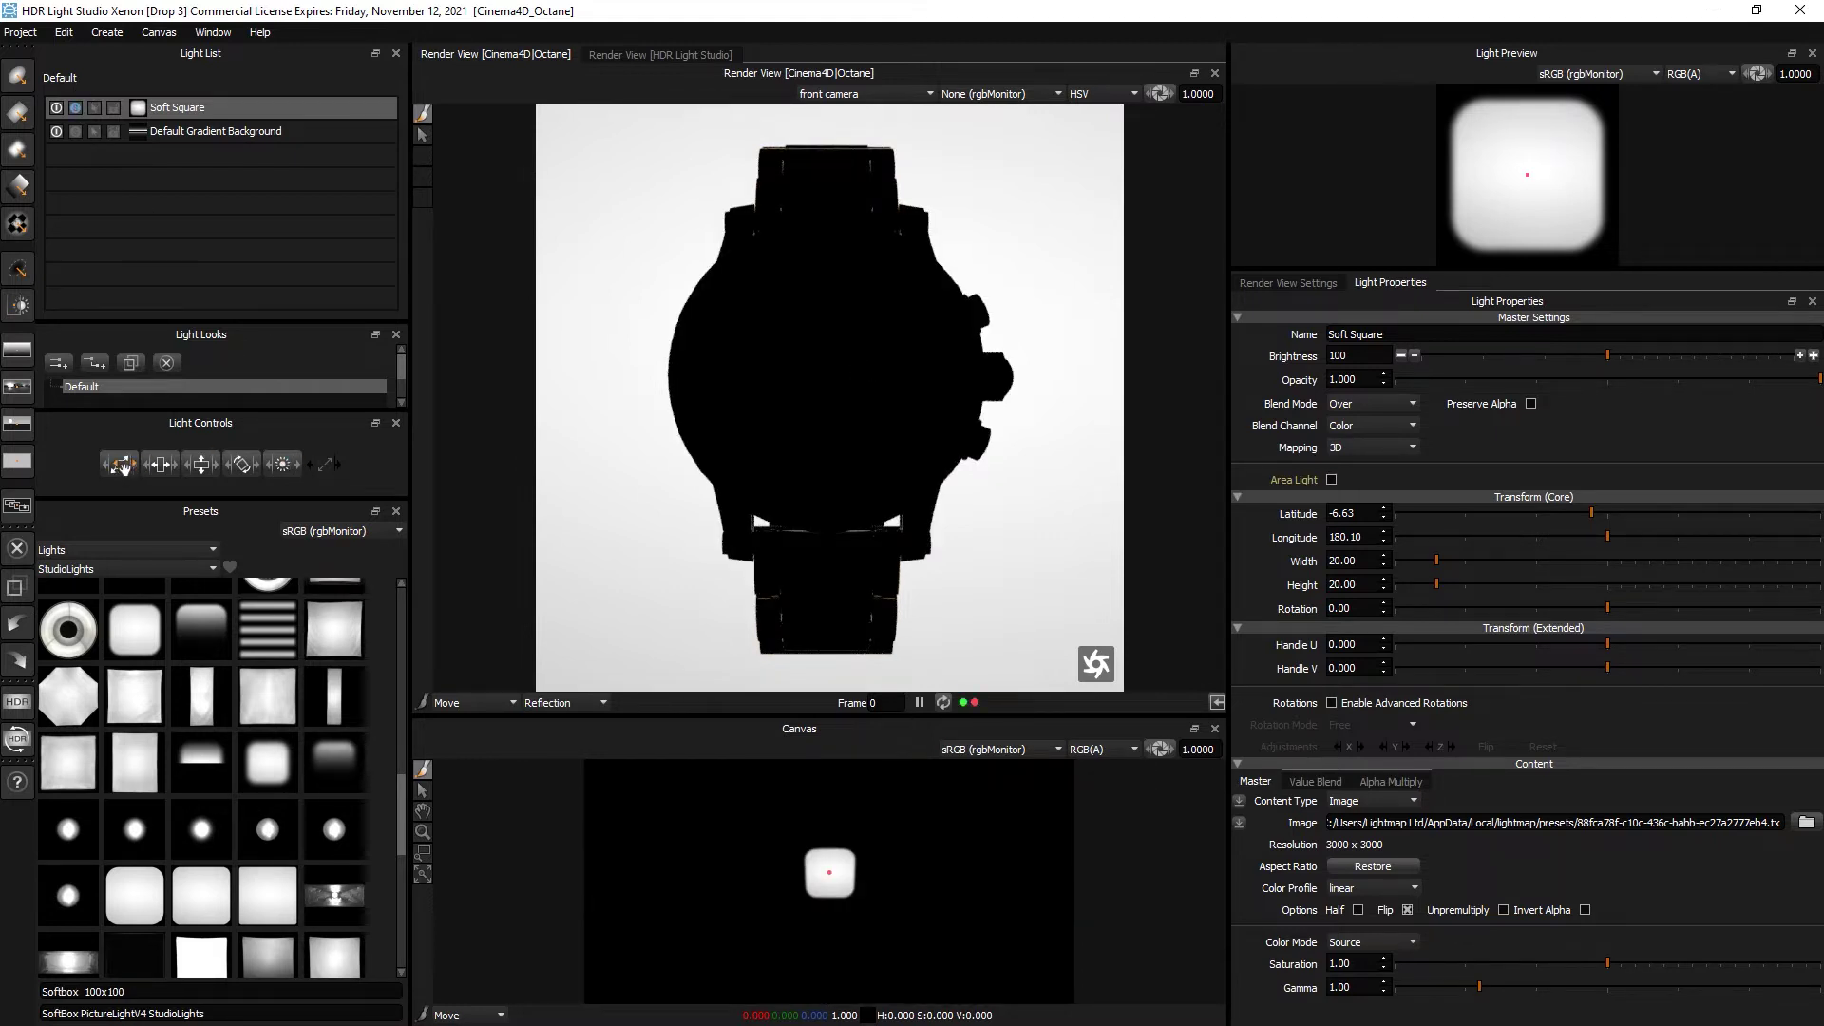
pyautogui.moveTo(131, 466); pyautogui.dragTo(241, 462)
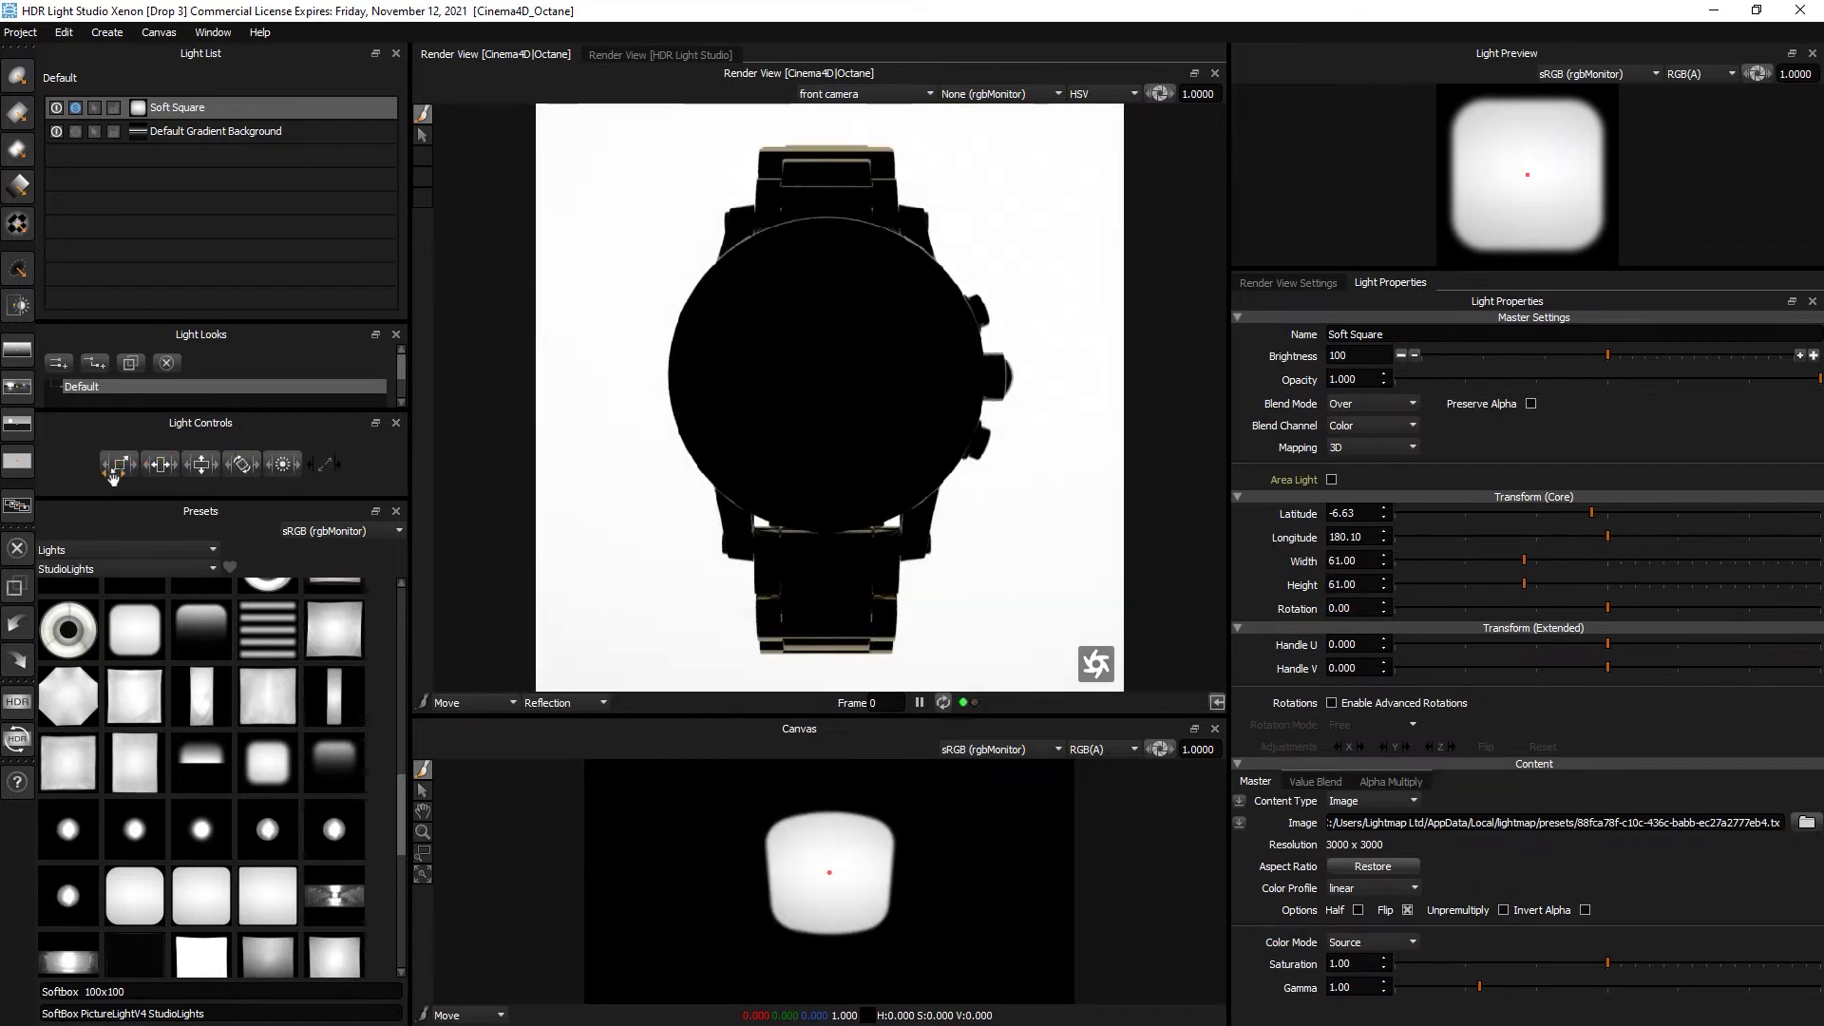
pyautogui.moveTo(116, 472); pyautogui.dragTo(195, 466)
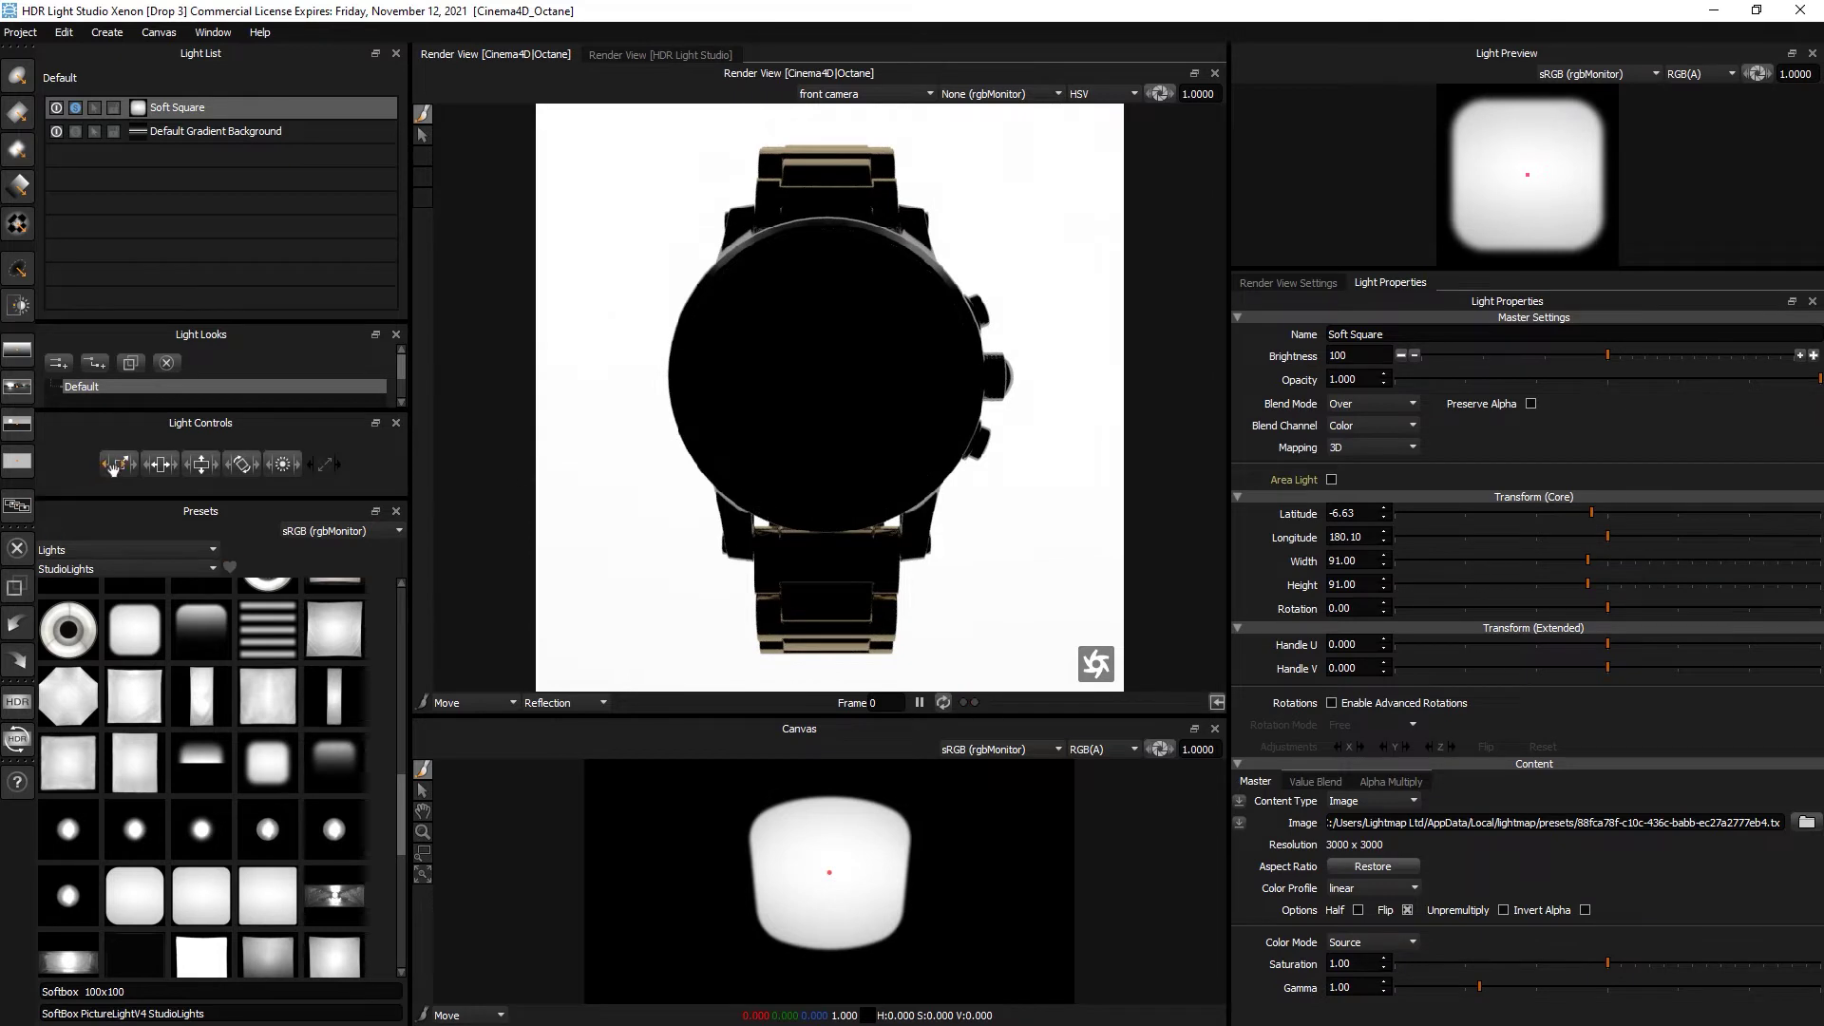
pyautogui.moveTo(114, 468)
pyautogui.mouseDown()
pyautogui.moveTo(141, 494)
pyautogui.moveTo(164, 481)
pyautogui.moveTo(83, 483)
pyautogui.mouseUp()
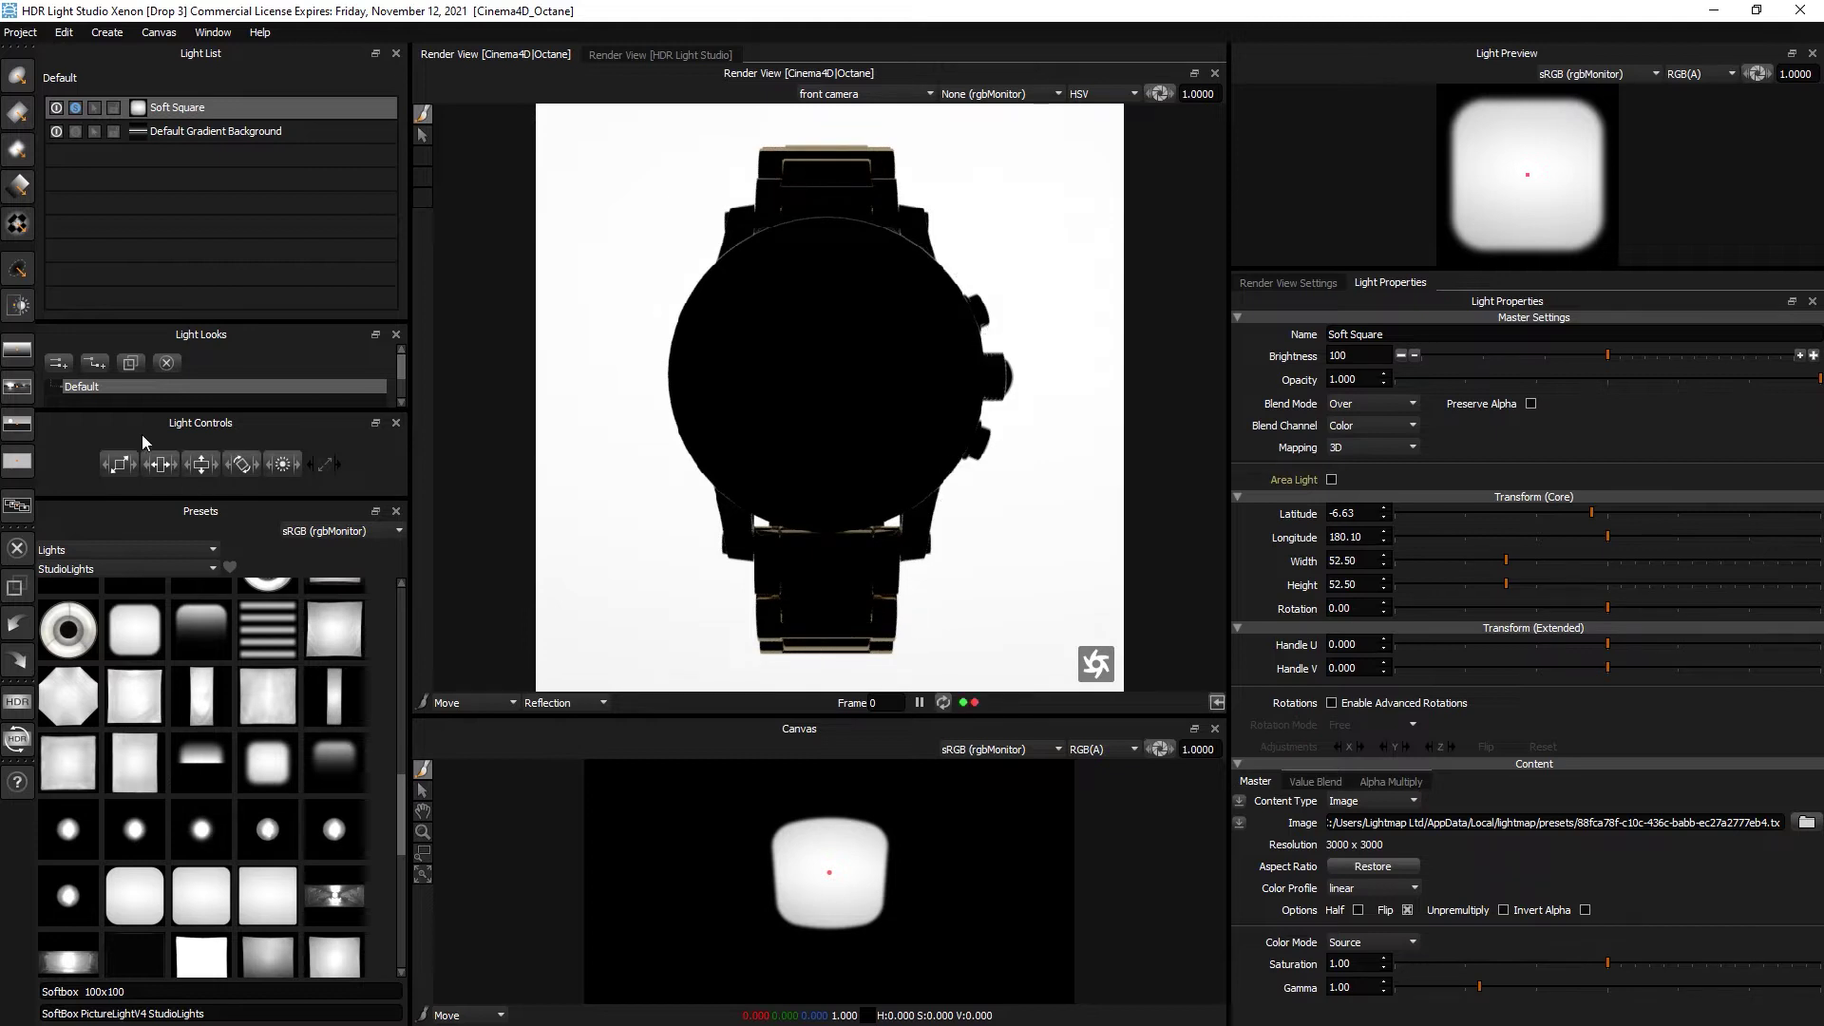
pyautogui.moveTo(111, 466)
pyautogui.mouseDown()
pyautogui.moveTo(66, 465)
pyautogui.moveTo(85, 466)
pyautogui.mouseUp()
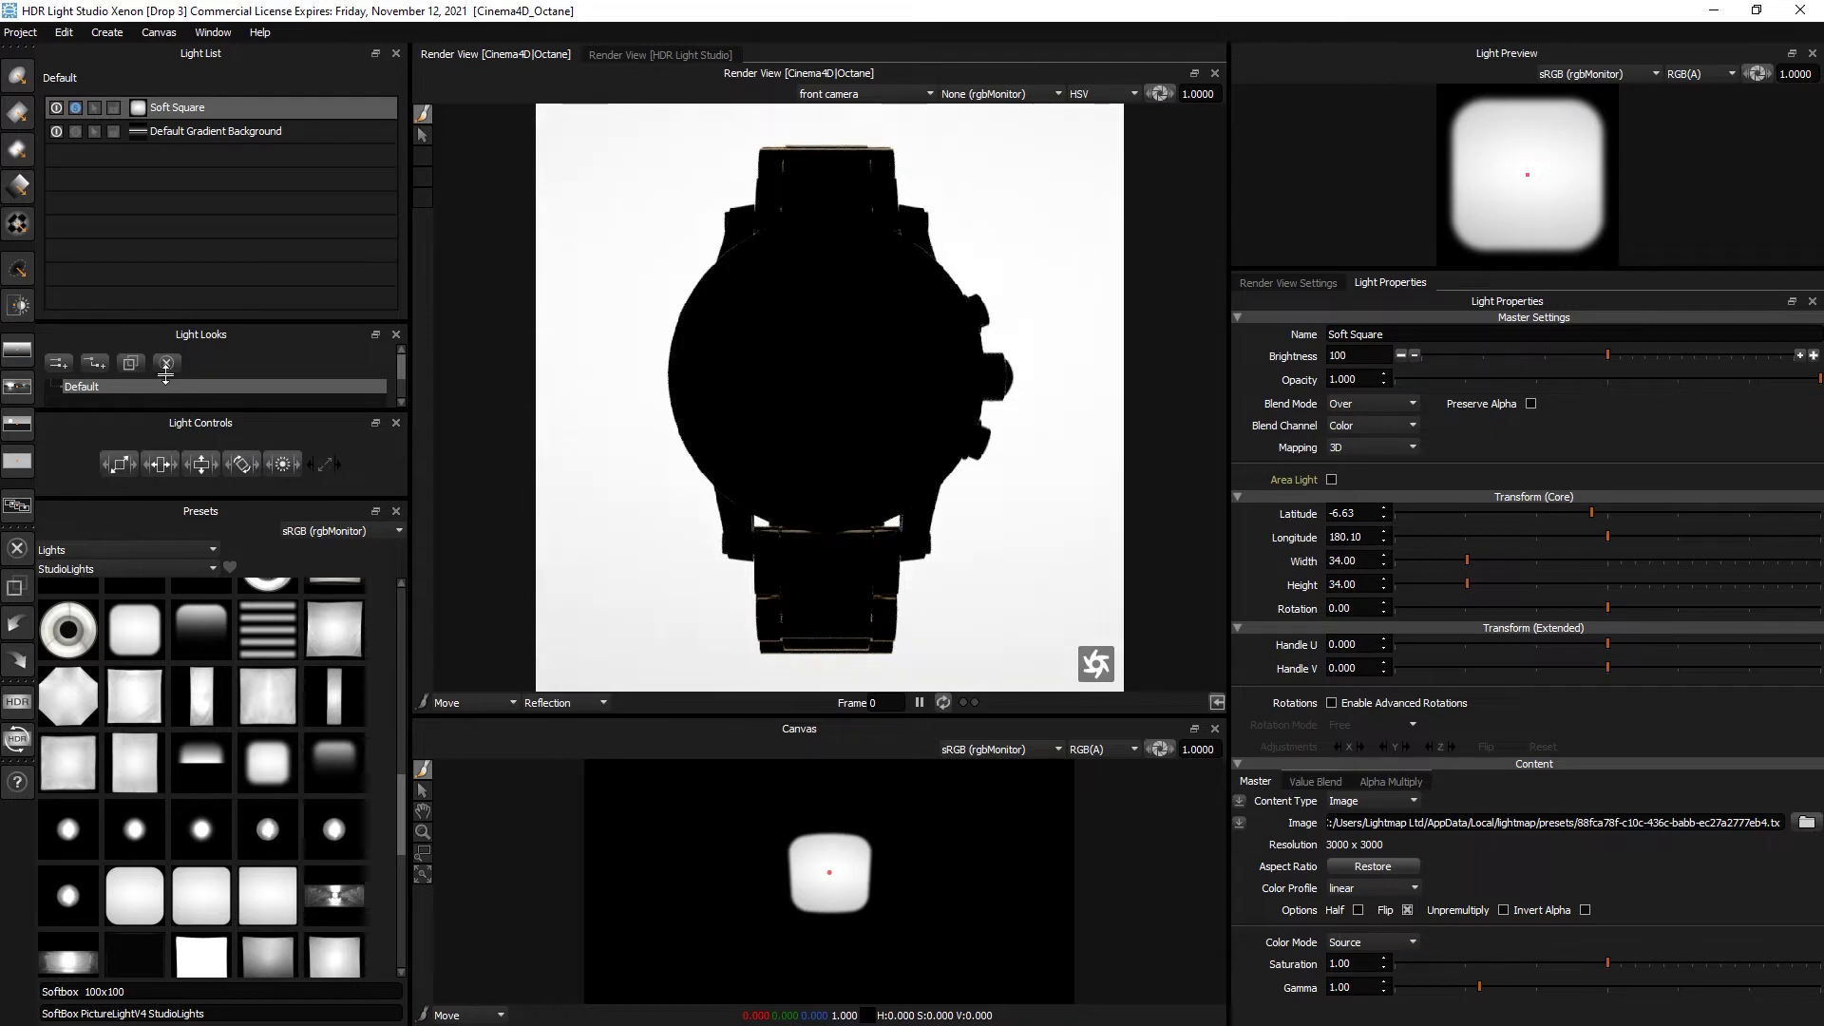
# Unsolo the Soft Square light and raise the gradient background's brightness from 194 to 345.
pyautogui.click(75, 109)
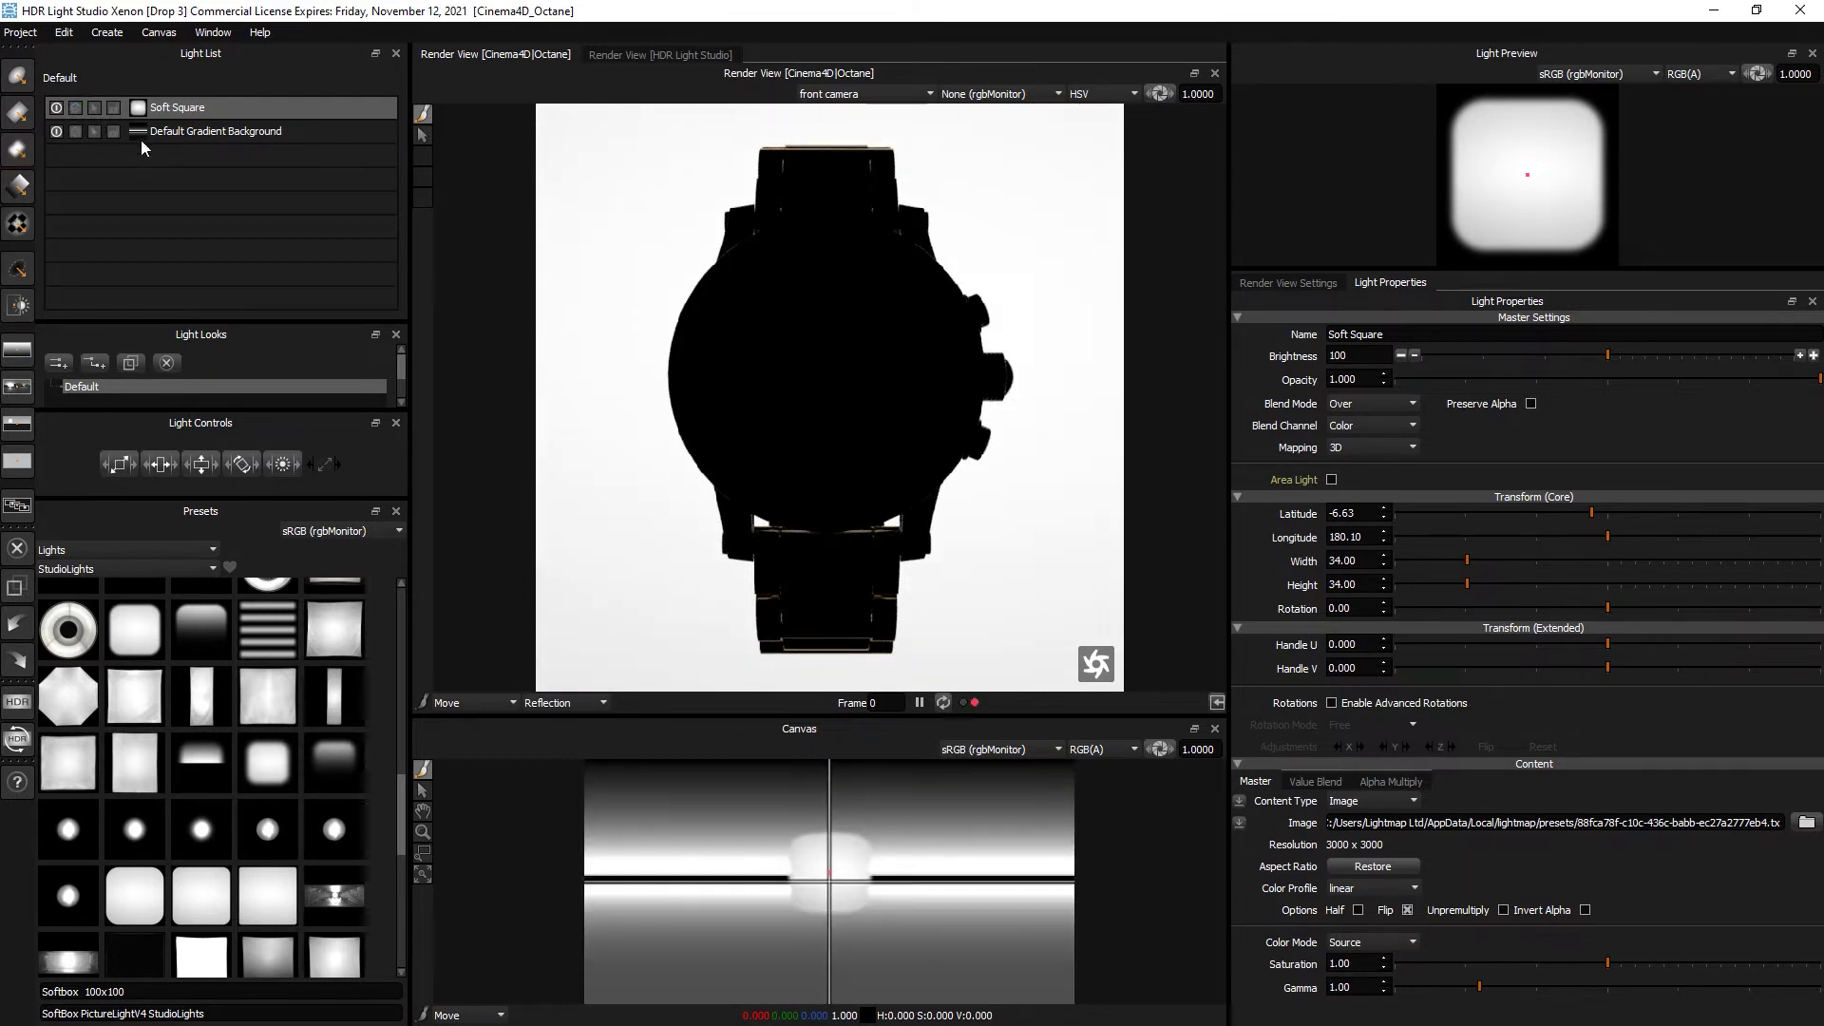
pyautogui.click(265, 134)
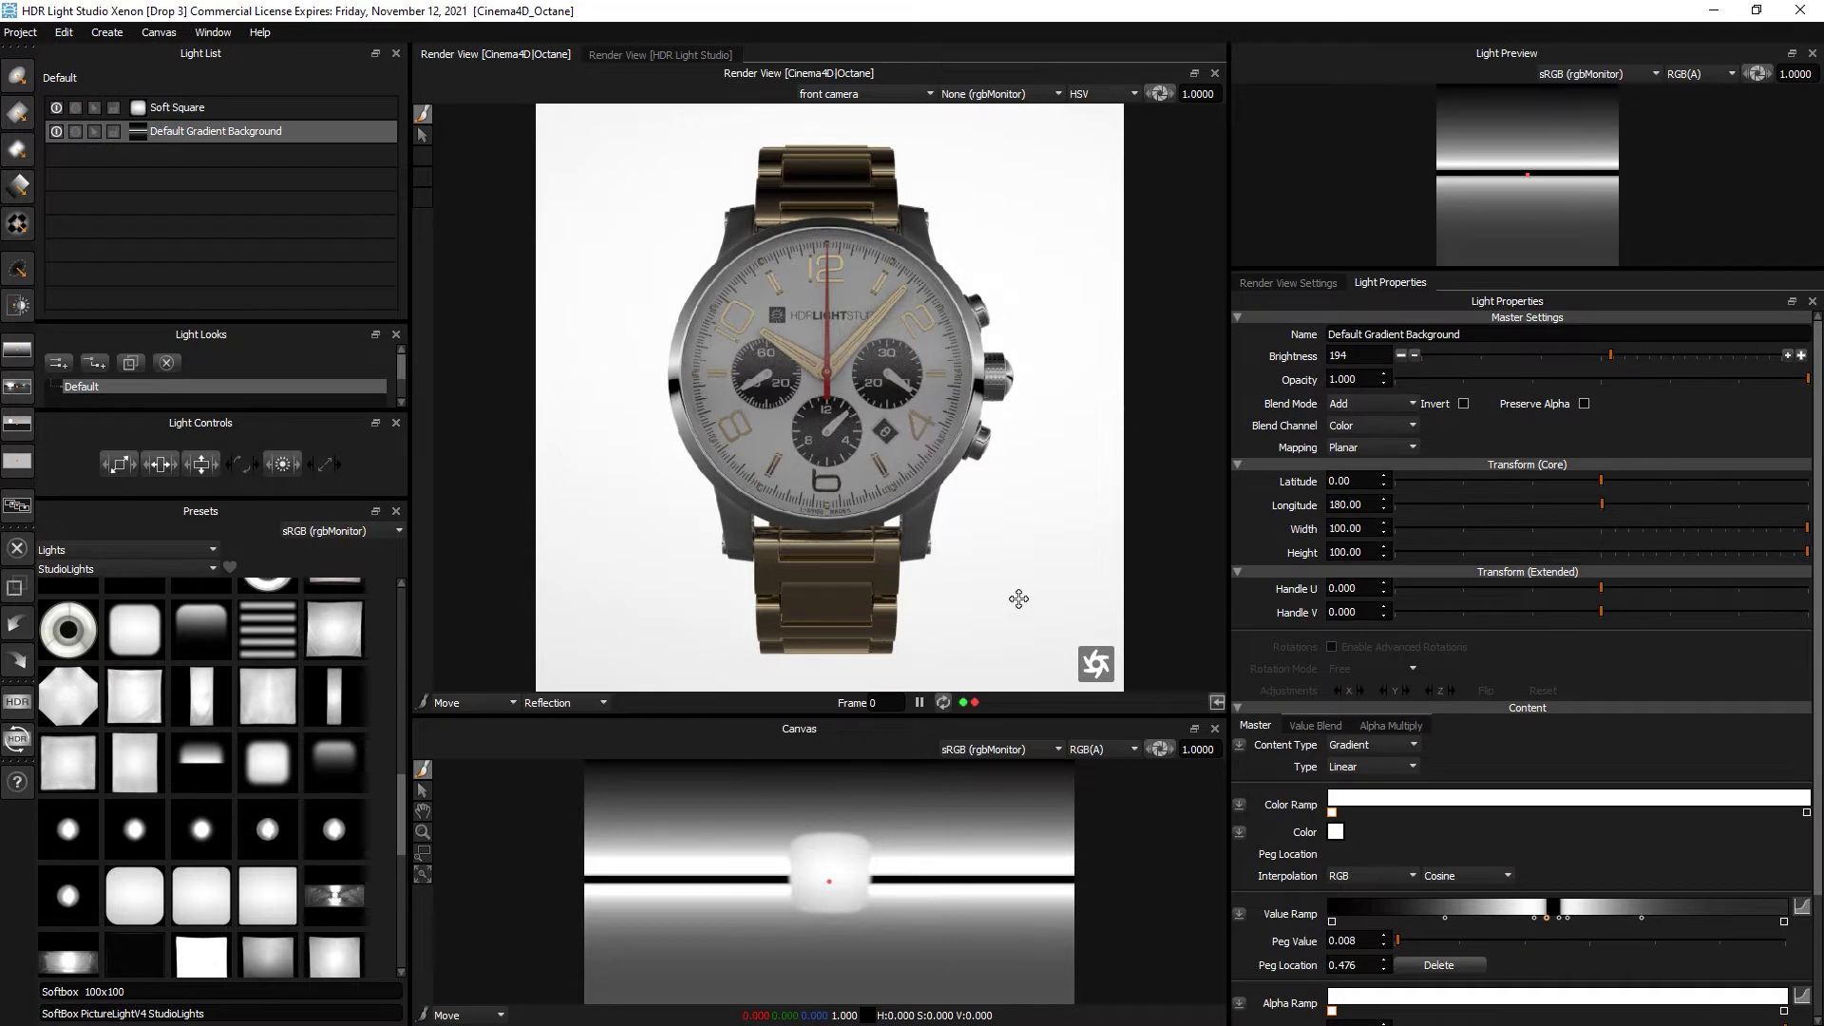
pyautogui.click(1788, 358)
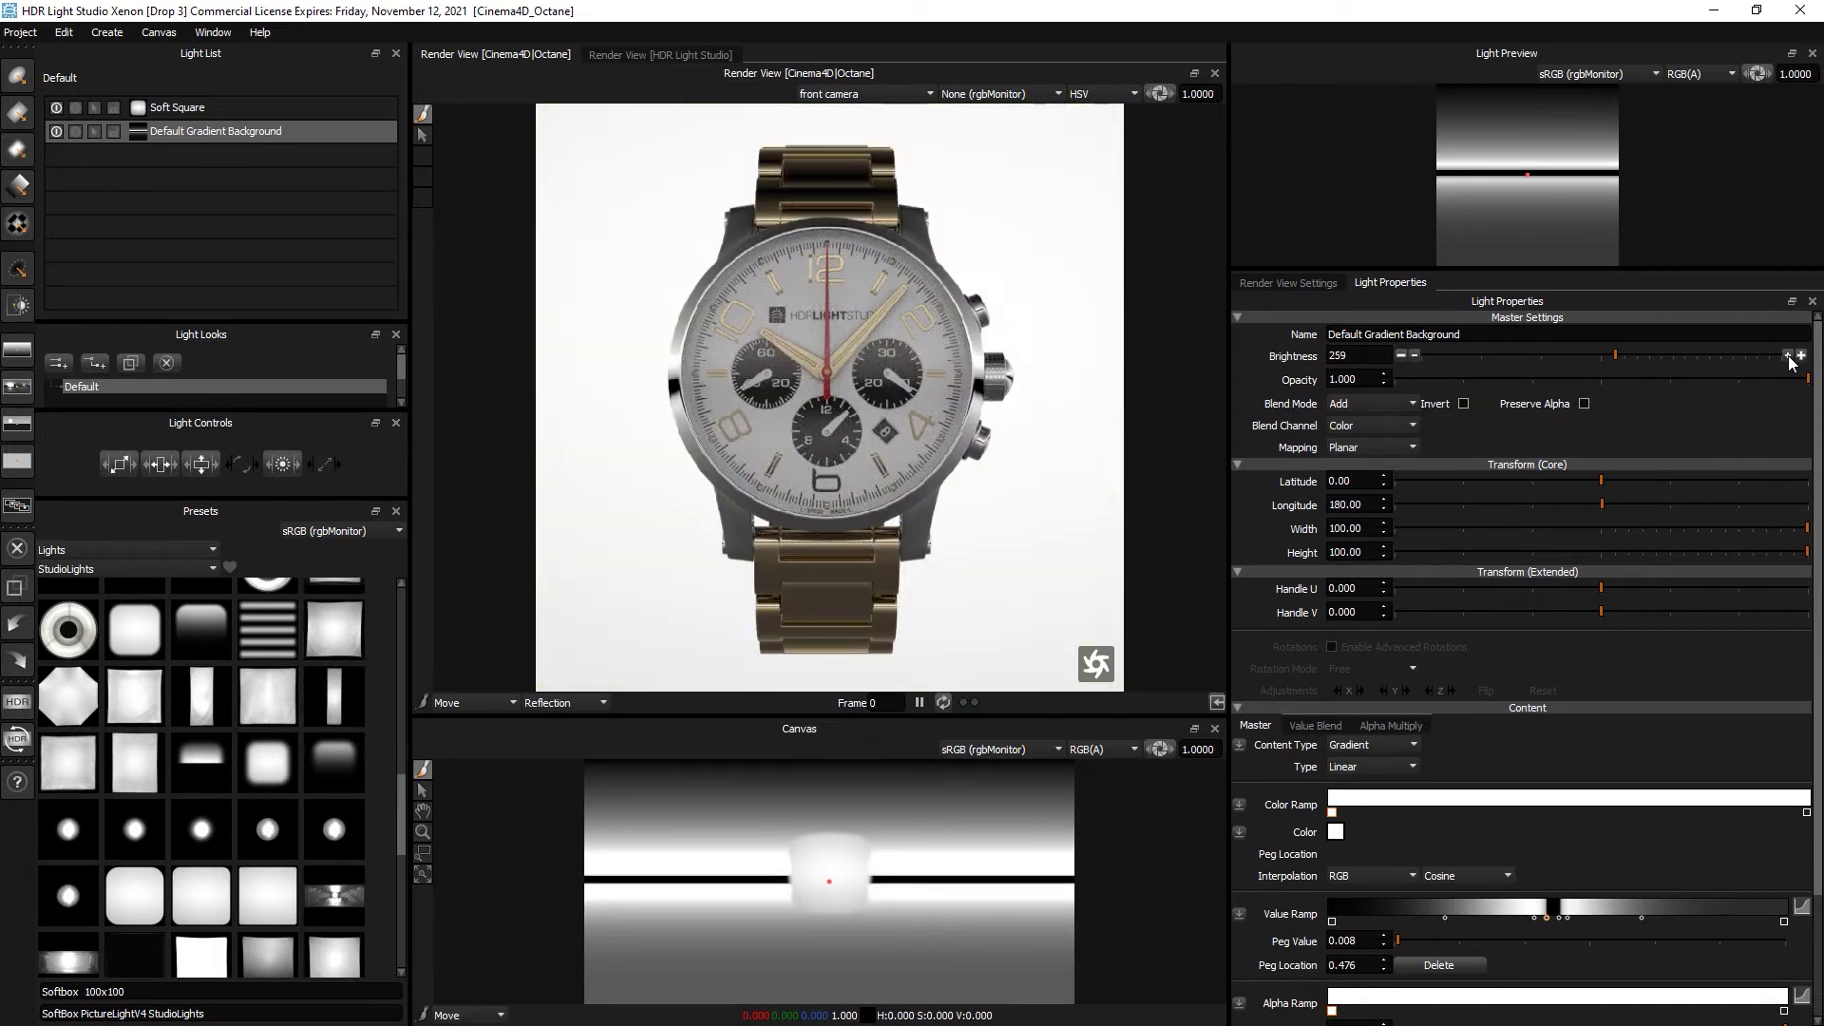
pyautogui.click(1789, 357)
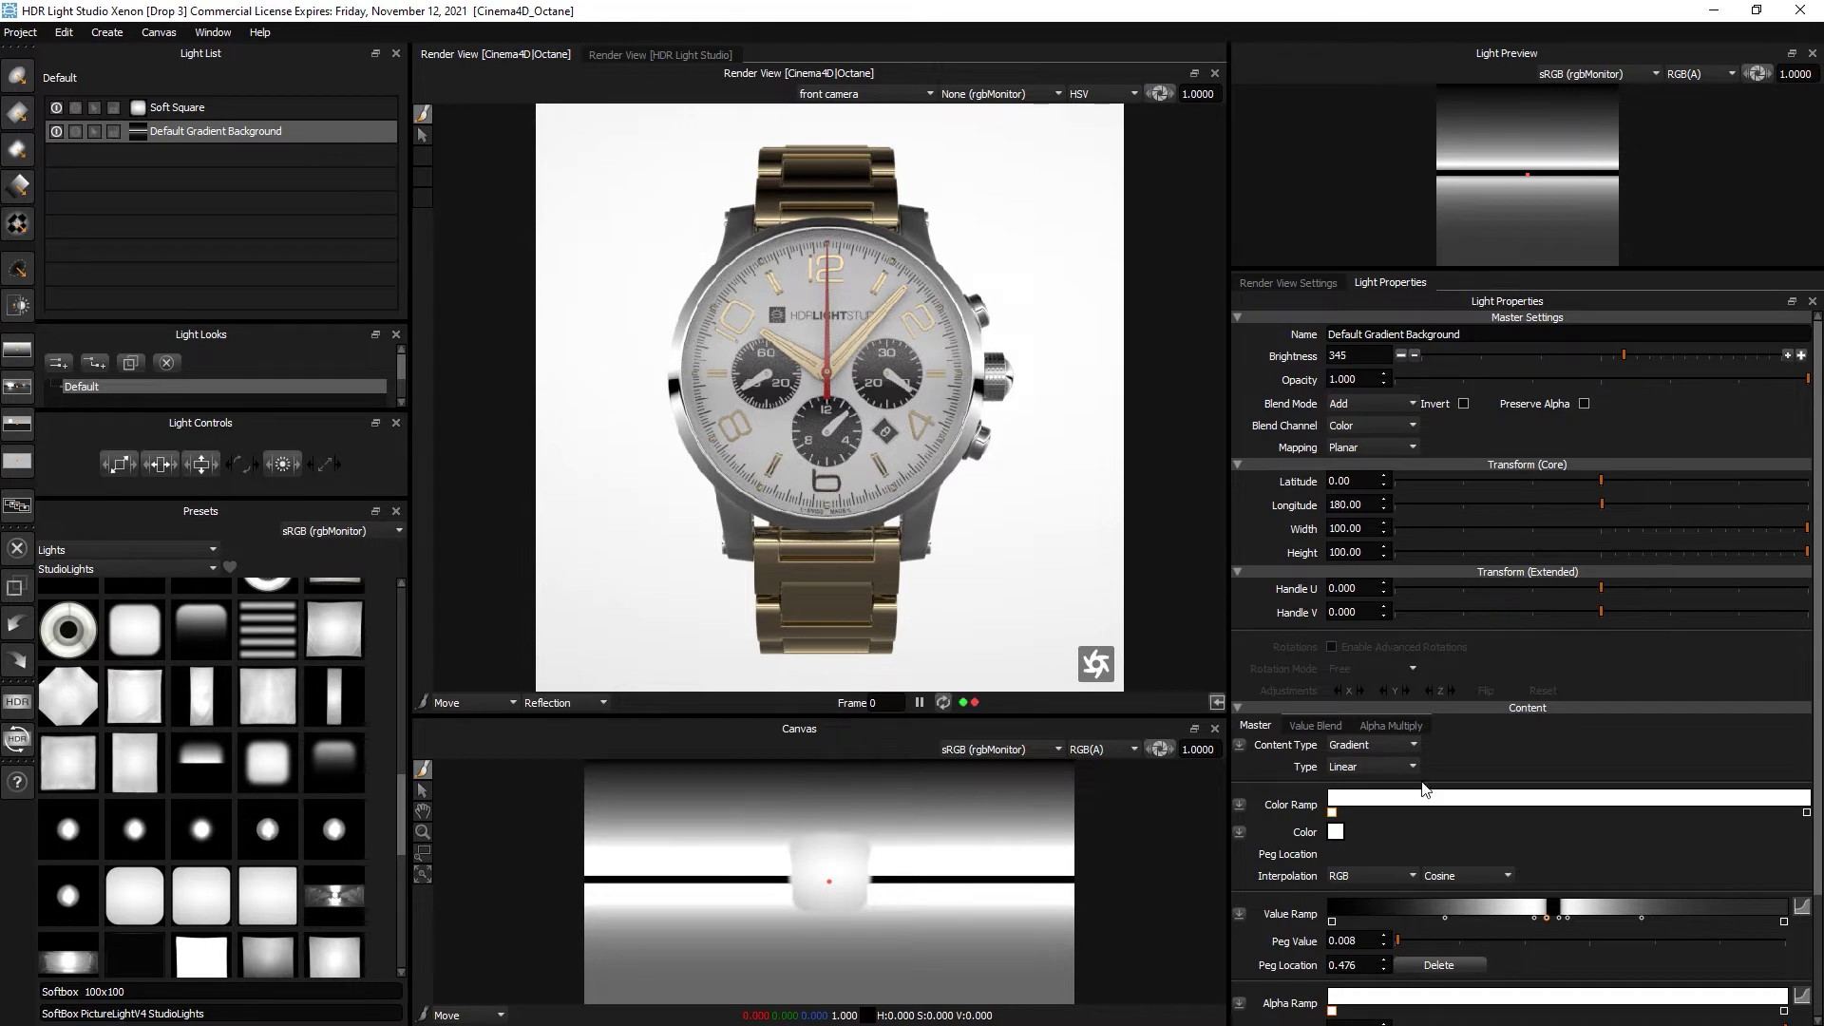
# Reshape the background's value-ramp curve, shifting the peak and dark gap and raising the left shoulder.
pyautogui.click(1802, 908)
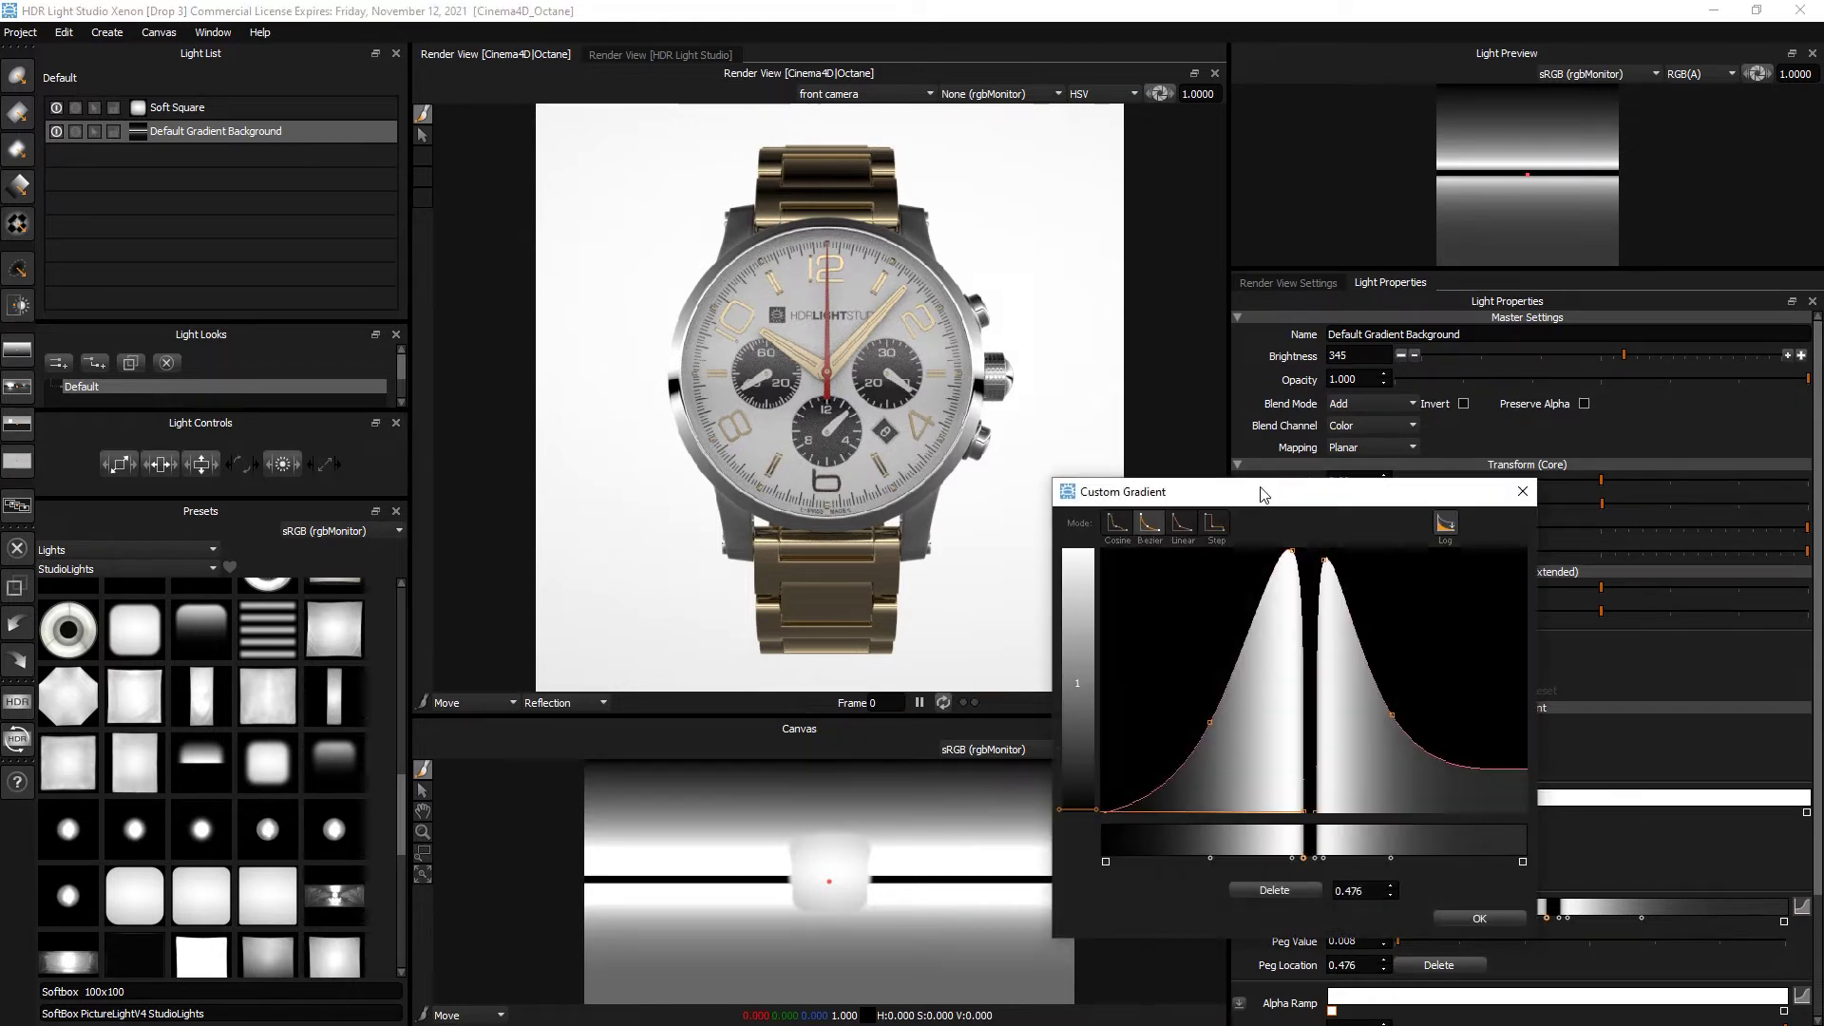
pyautogui.click(1291, 307)
pyautogui.moveTo(1295, 316); pyautogui.dragTo(1298, 317)
pyautogui.moveTo(1302, 567); pyautogui.dragTo(1300, 567)
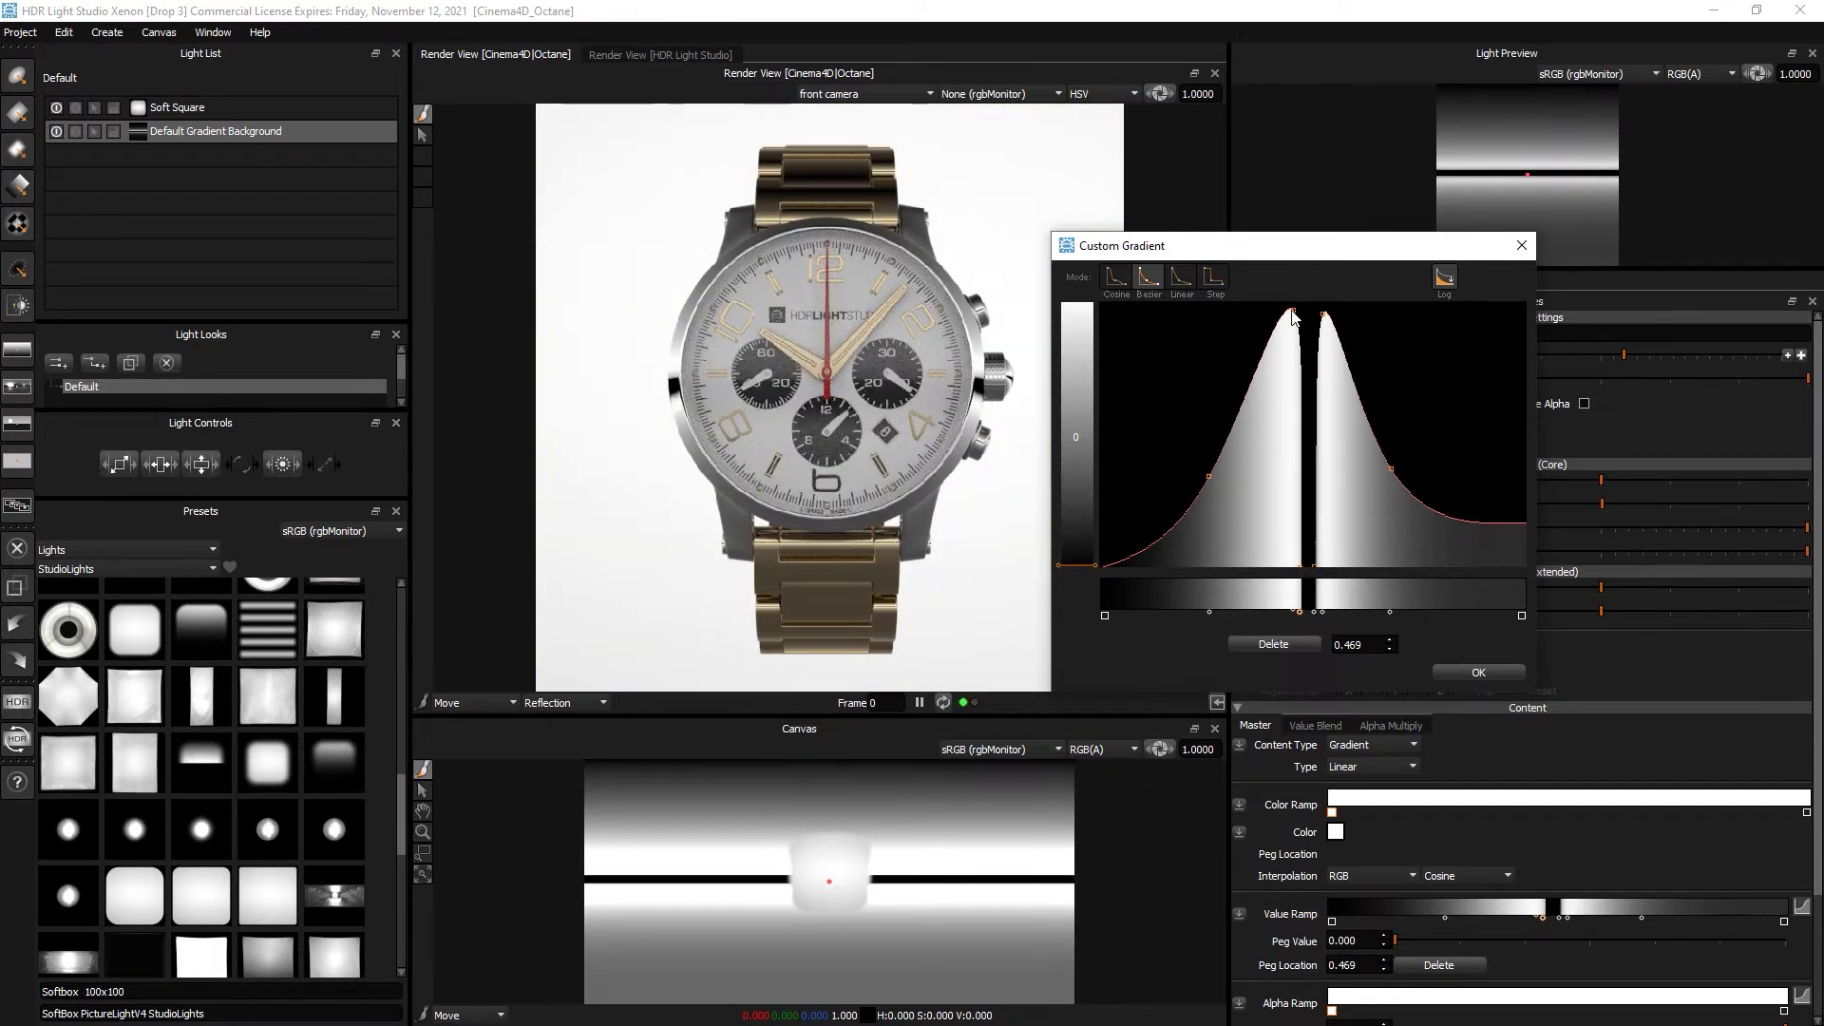
pyautogui.moveTo(1299, 612); pyautogui.dragTo(1319, 342)
pyautogui.click(1312, 613)
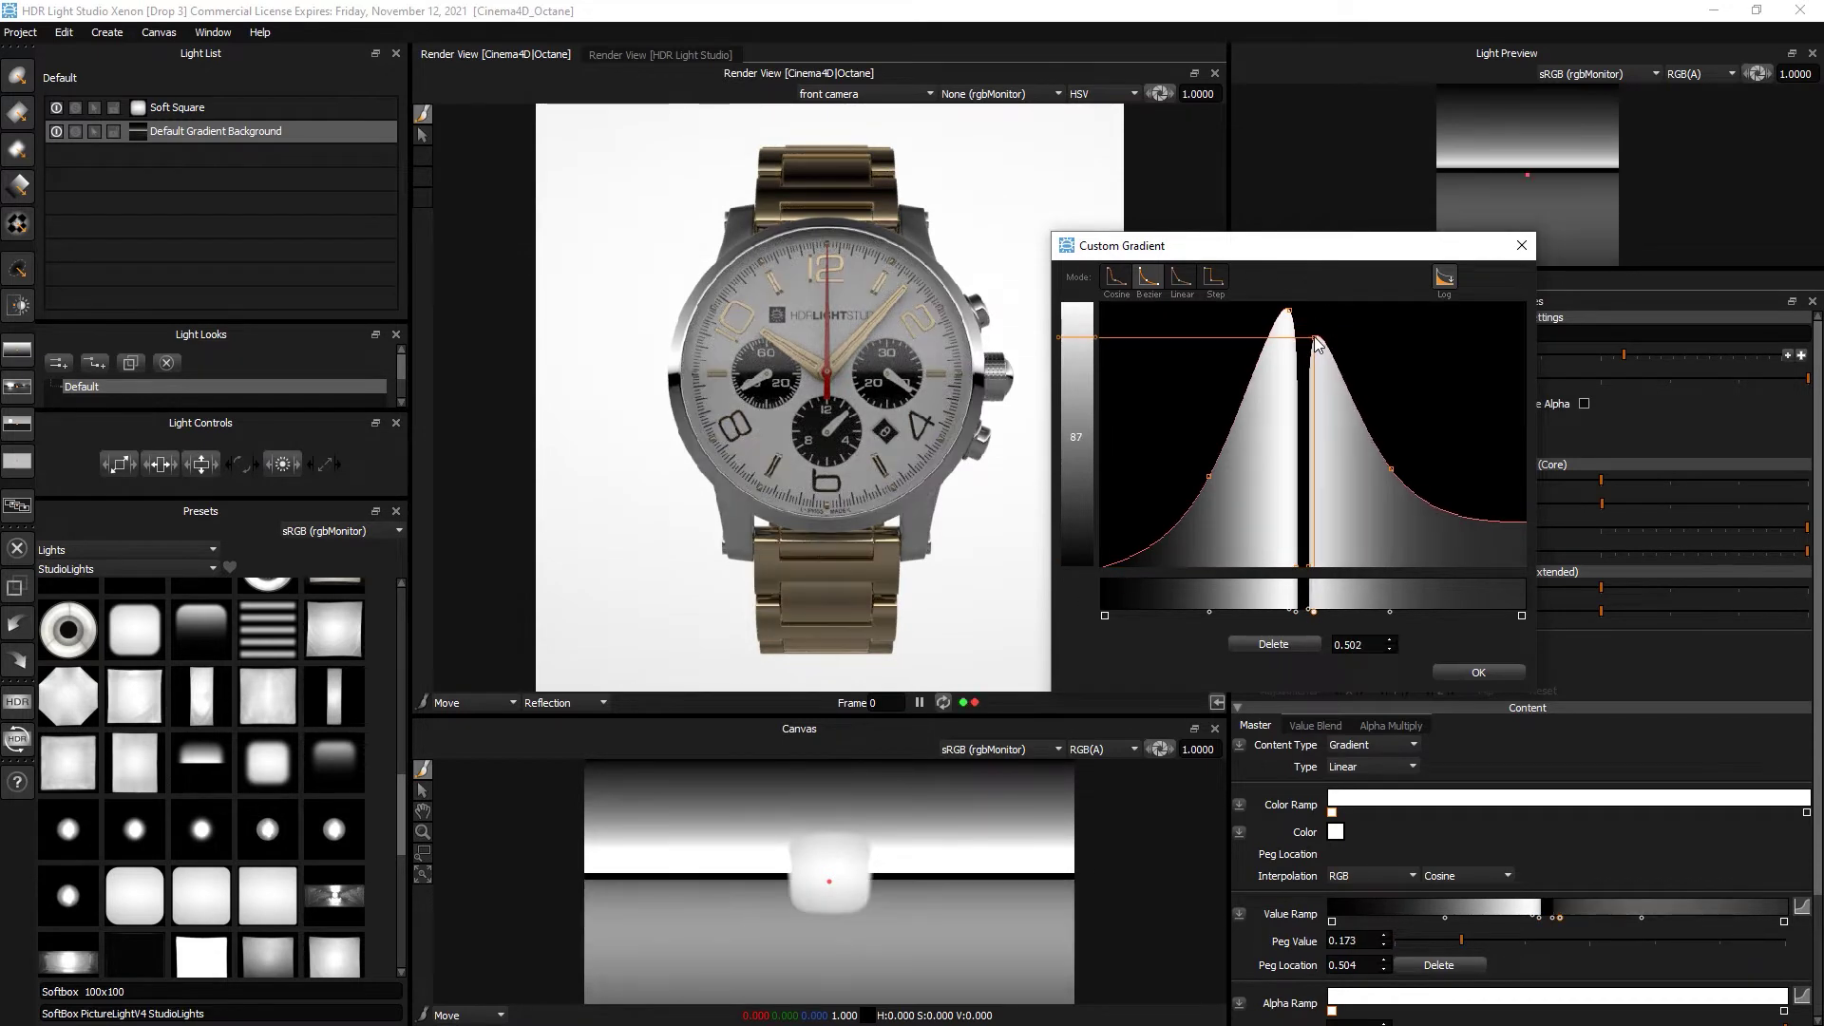
pyautogui.click(1083, 526)
pyautogui.moveTo(1208, 476); pyautogui.dragTo(1211, 454)
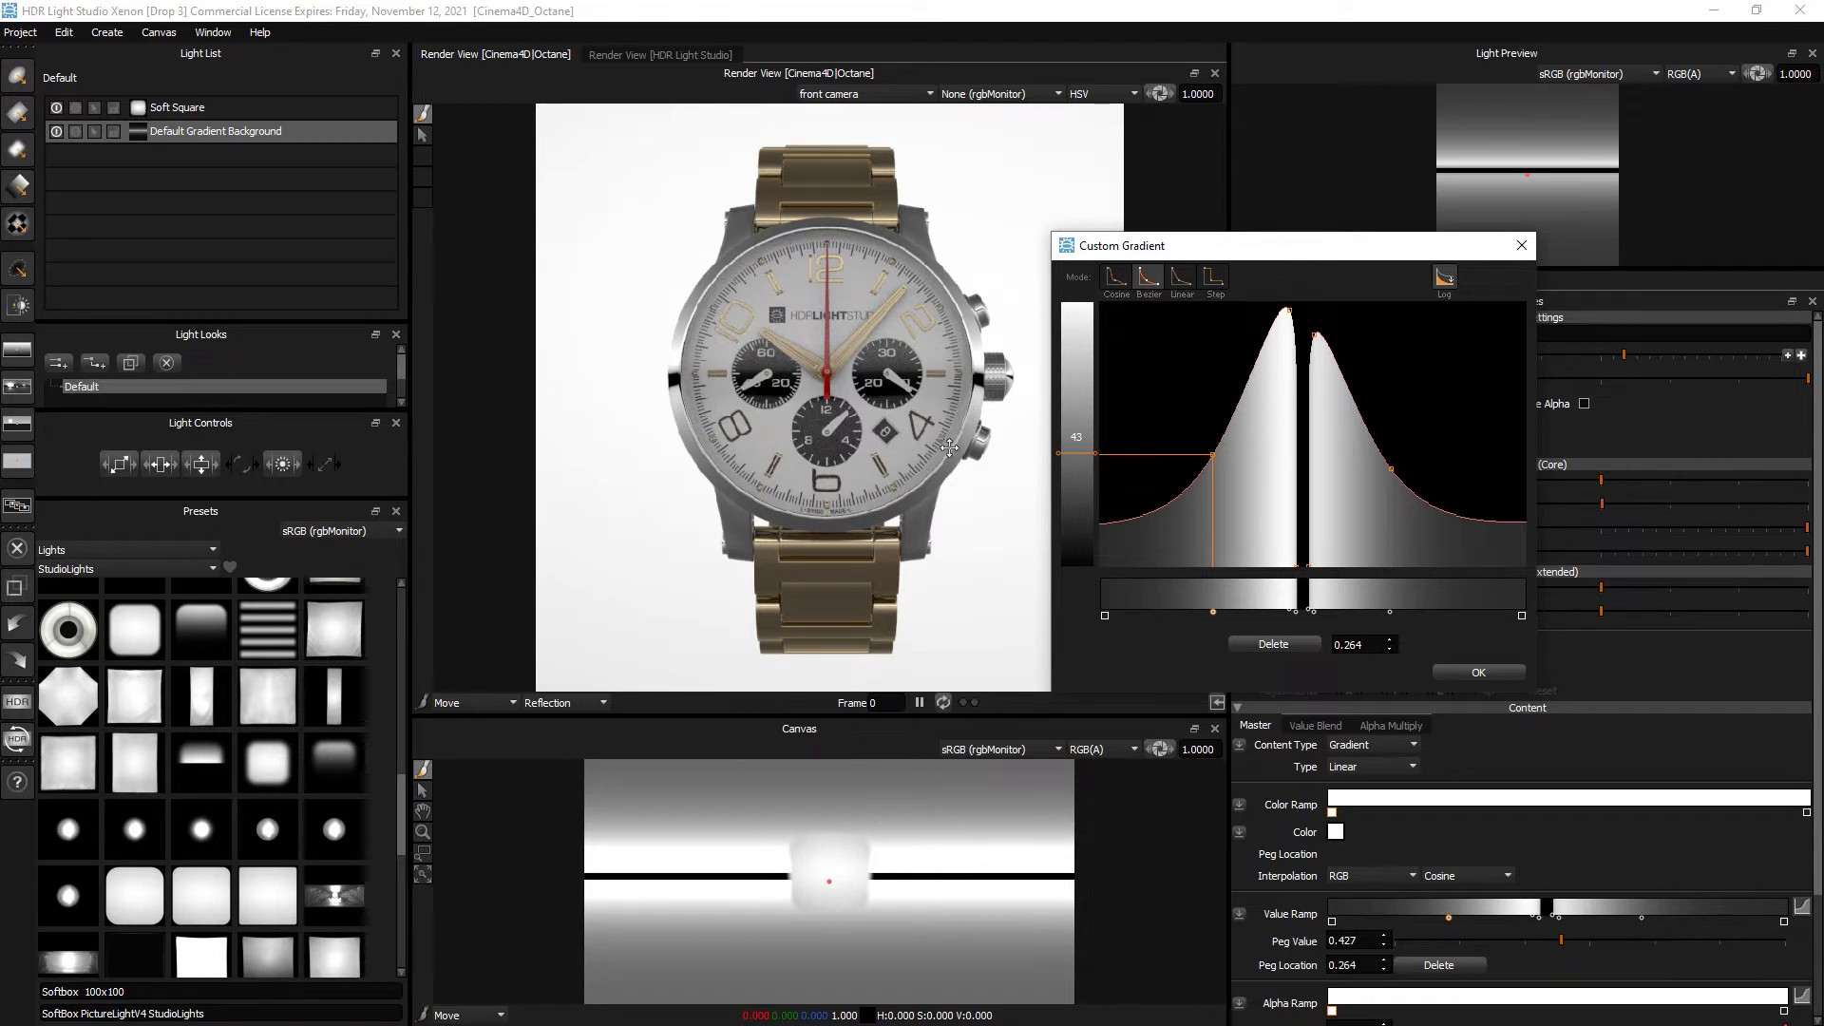
pyautogui.click(1480, 673)
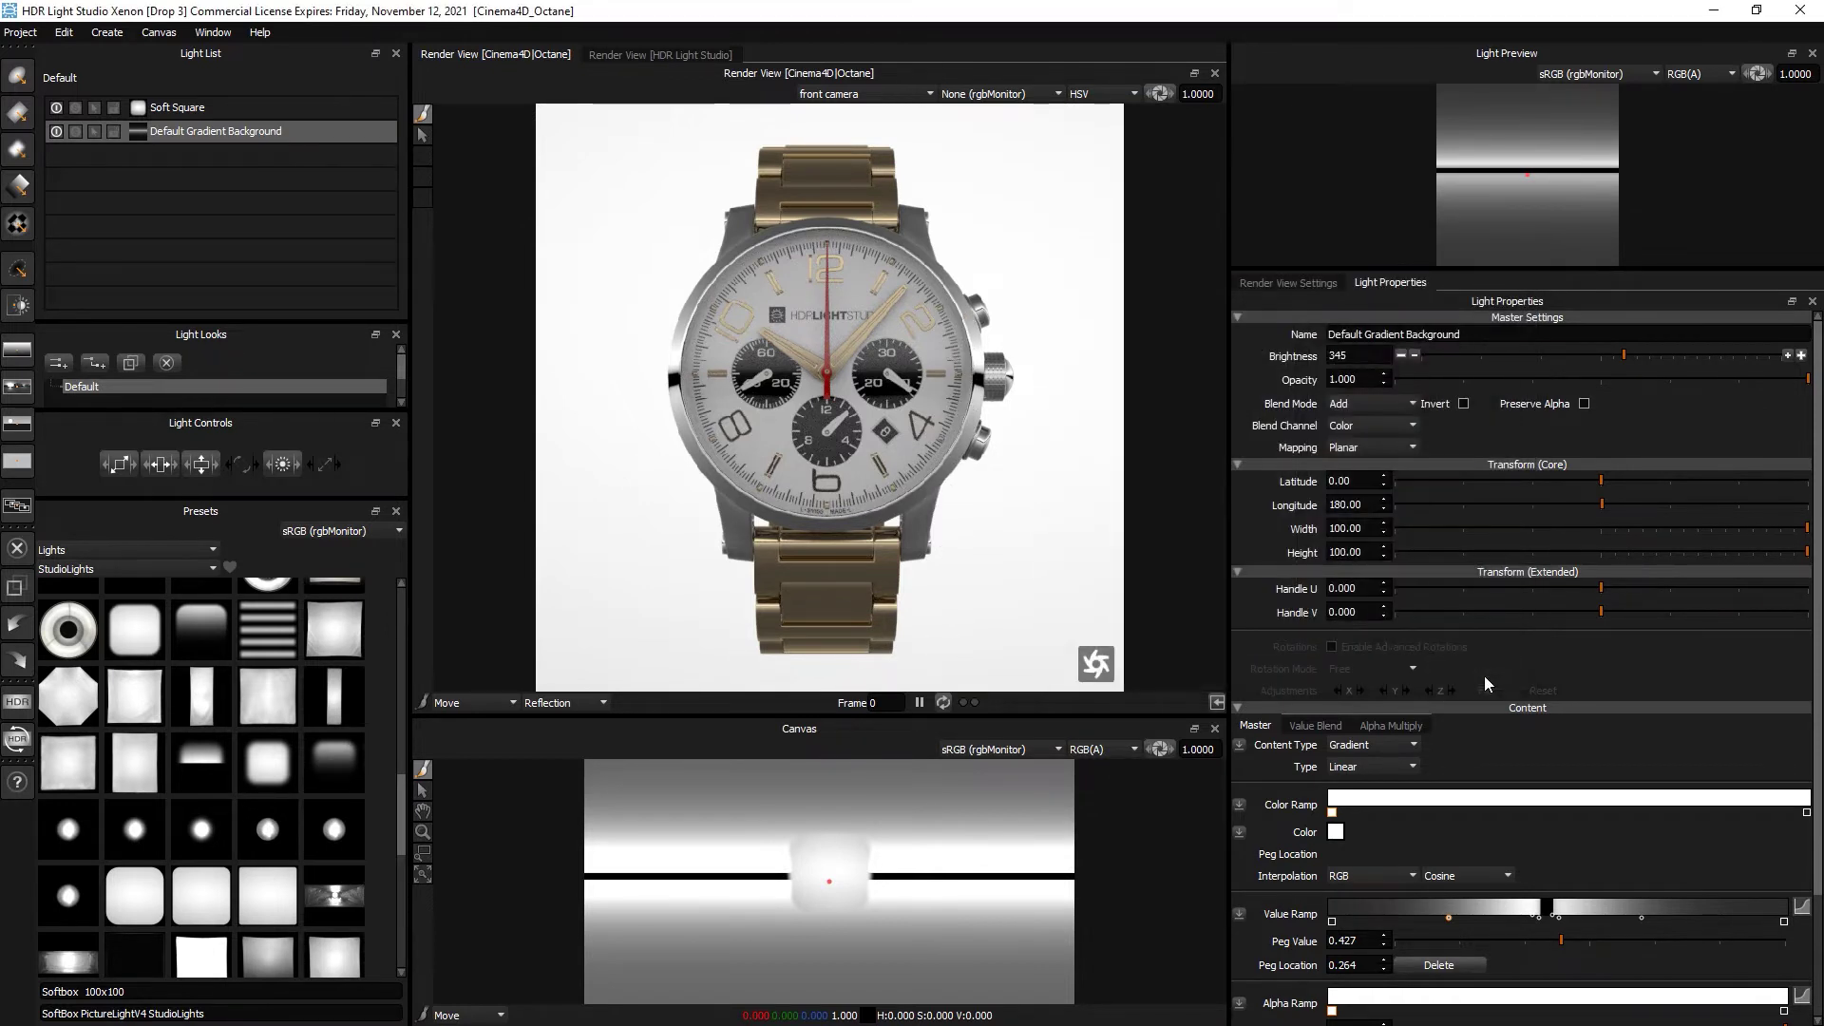
# Add a Round Light placed high above the watch.
pyautogui.click(1160, 752)
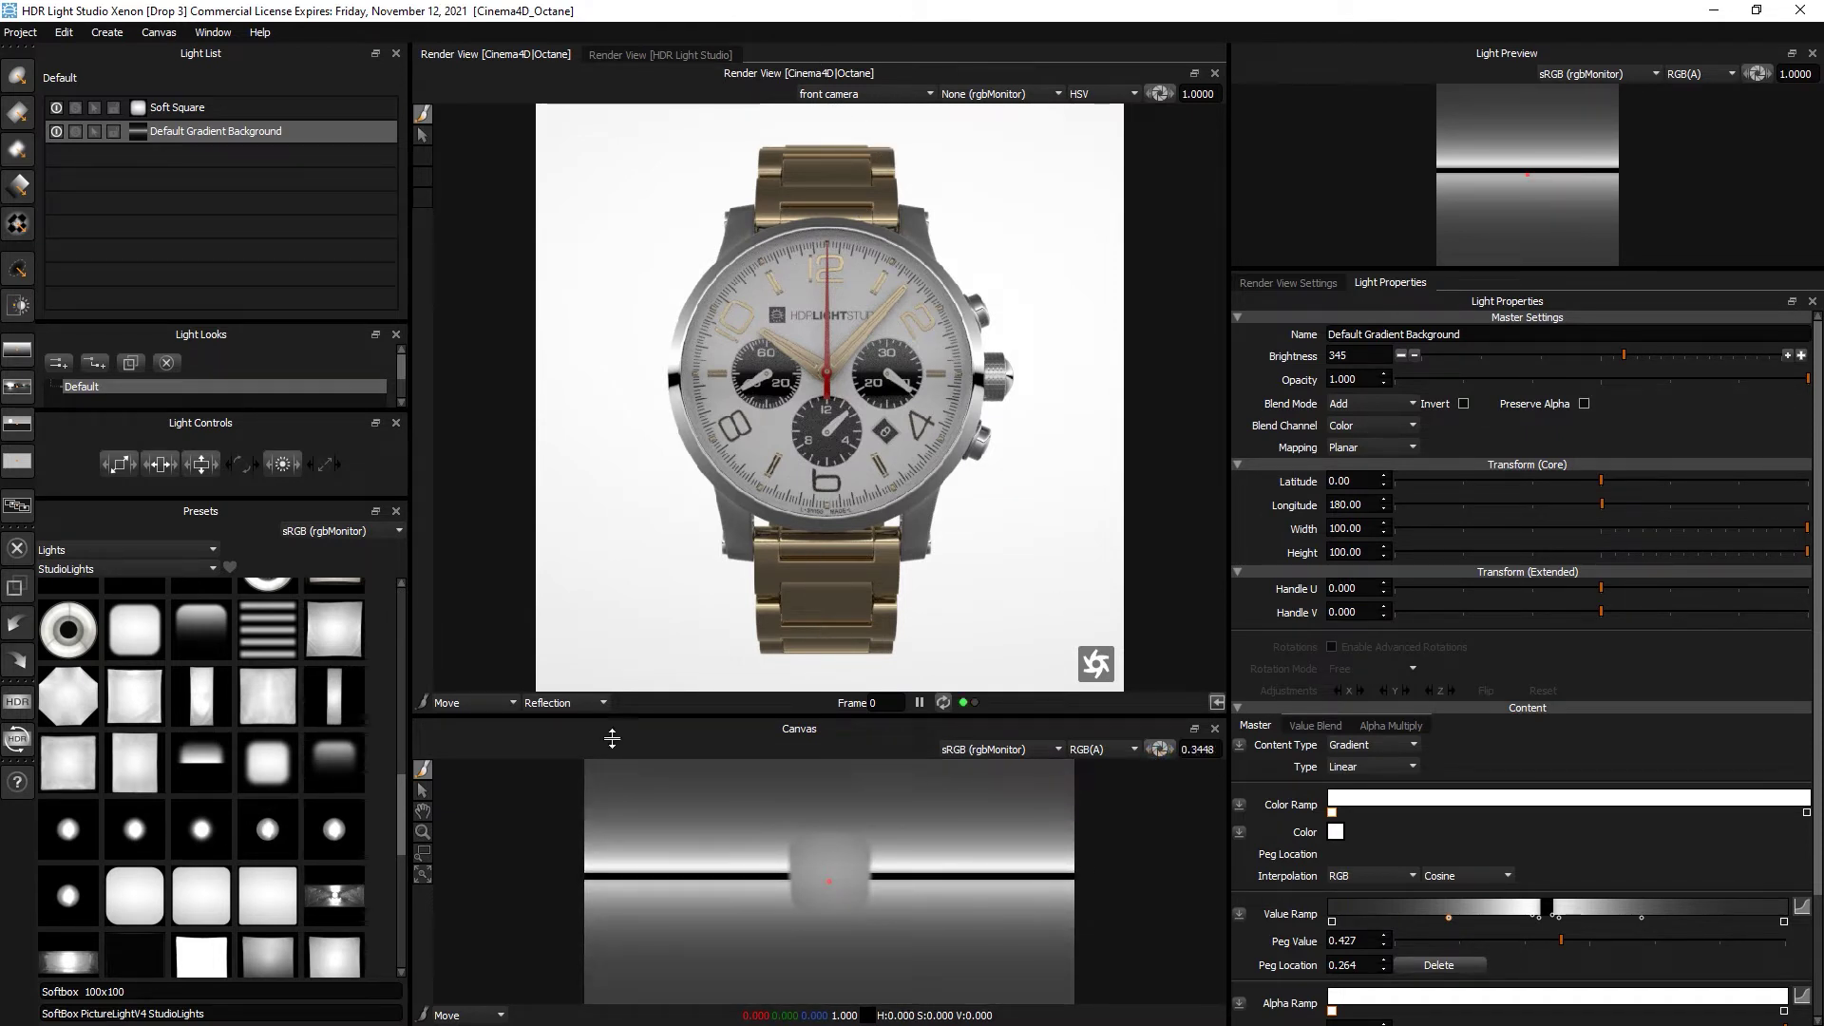
pyautogui.click(20, 81)
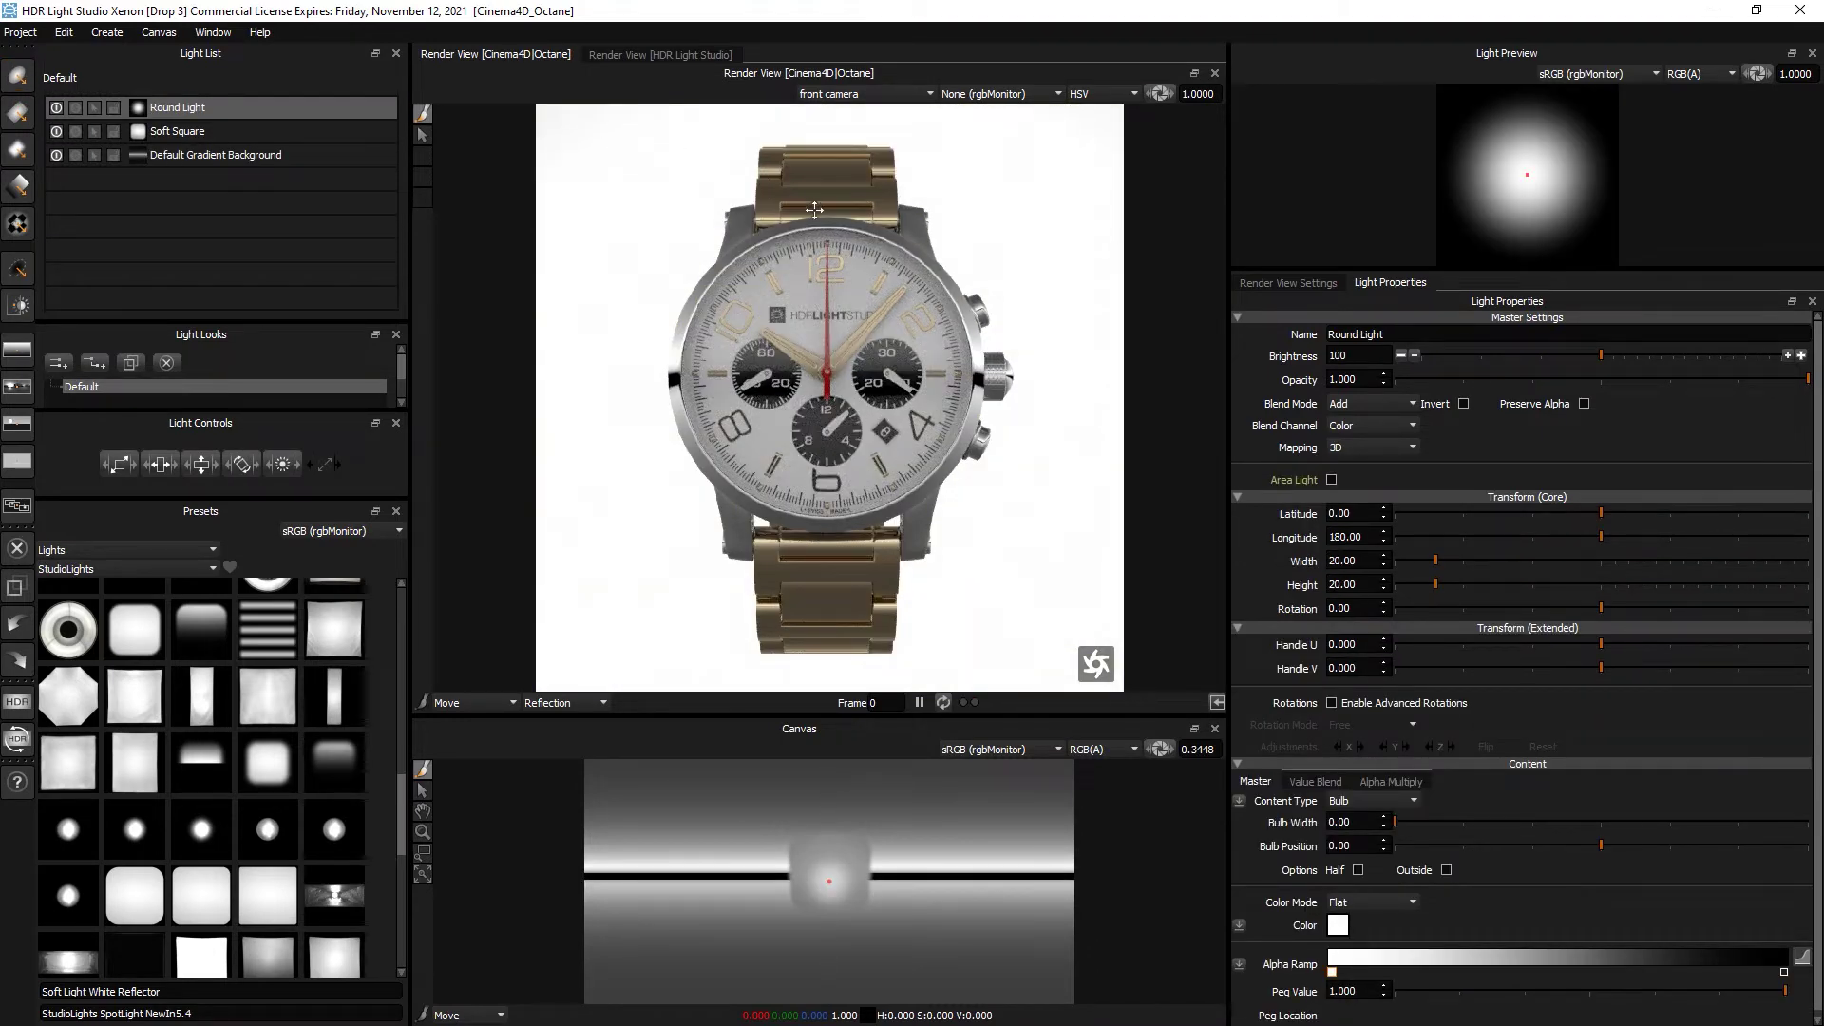
pyautogui.click(828, 222)
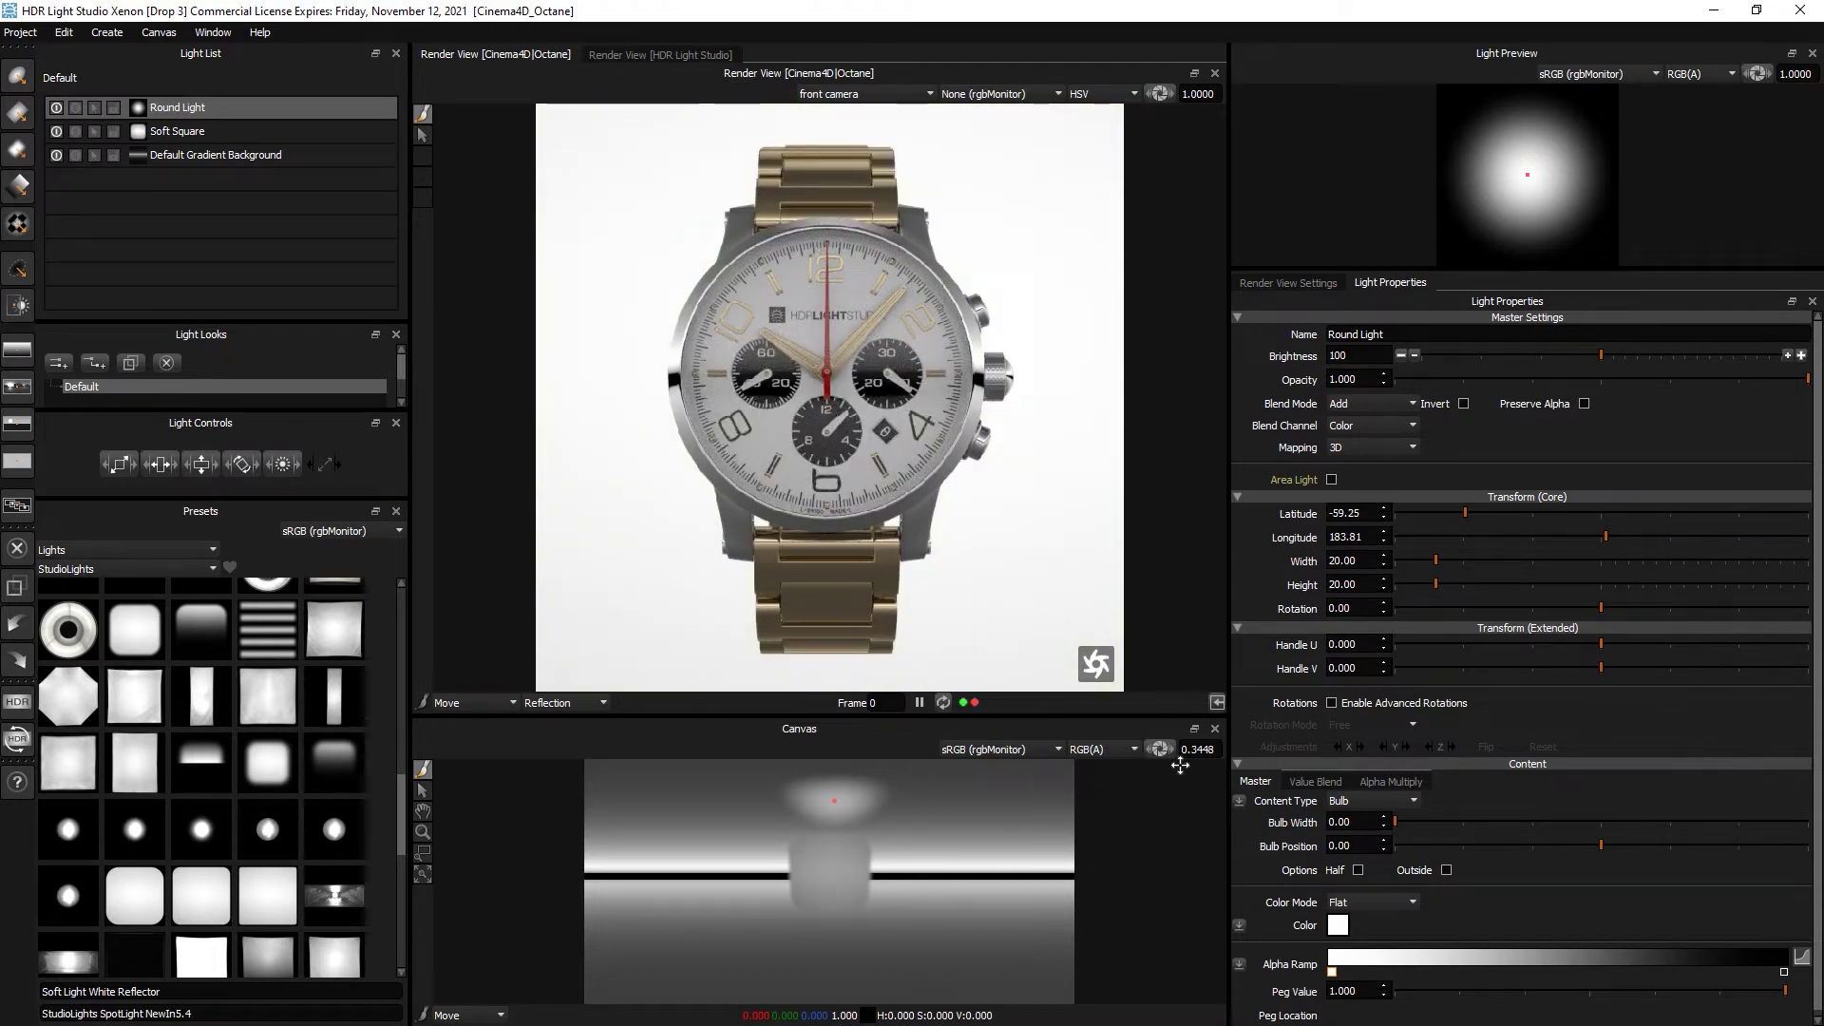
# Give the Round Light a smooth Cosine alpha falloff preset.
pyautogui.moveTo(1180, 766); pyautogui.dragTo(1237, 788)
pyautogui.click(1801, 956)
pyautogui.click(1445, 278)
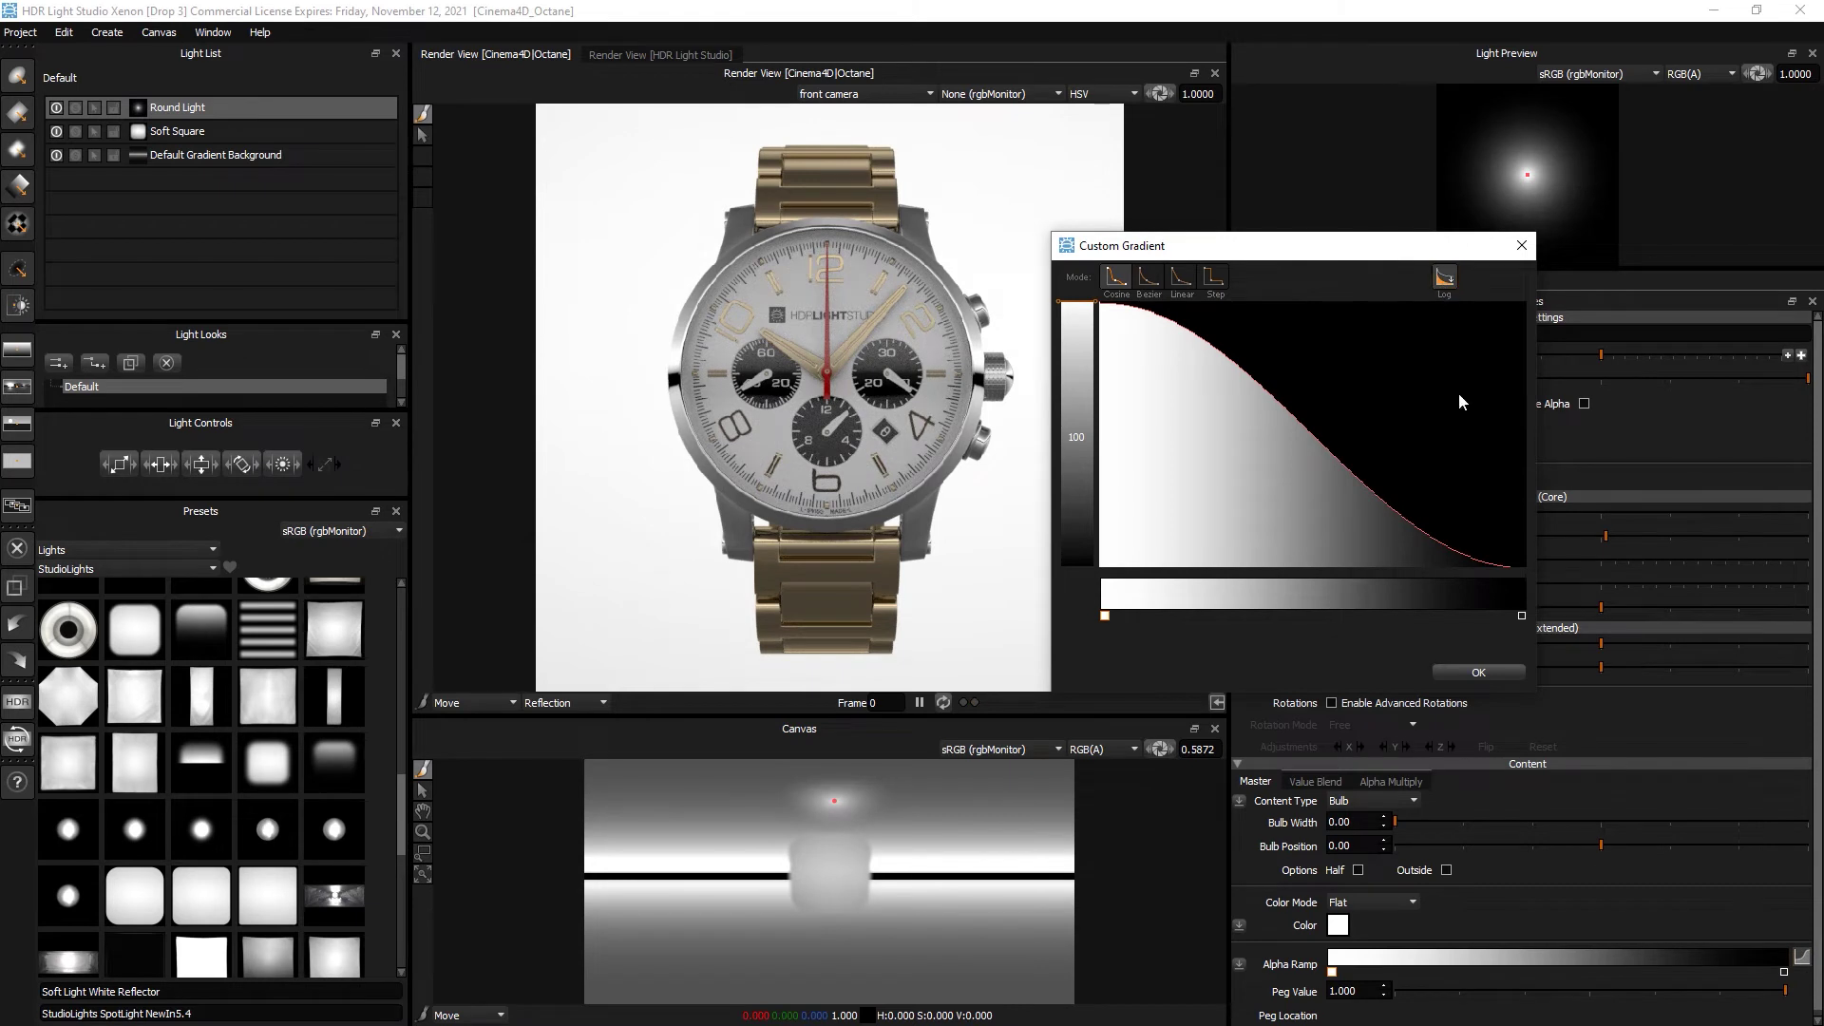
pyautogui.click(1473, 672)
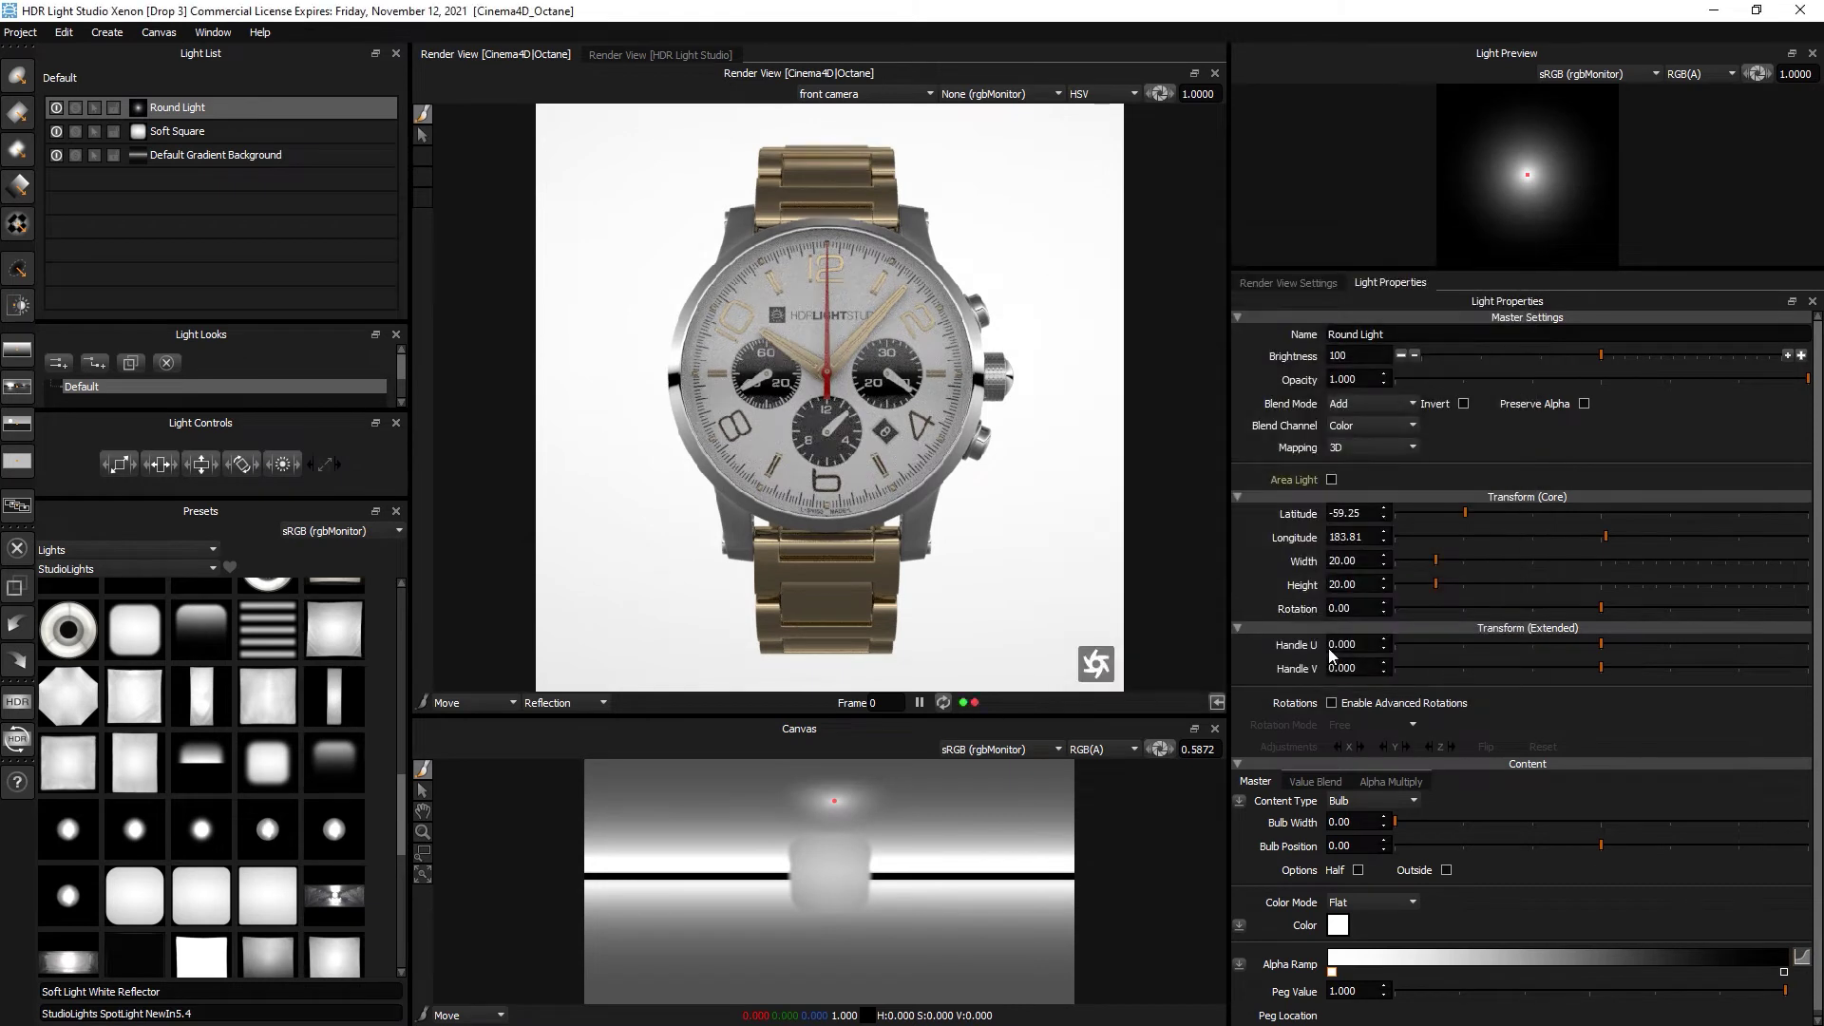
# Raise the Round Light's brightness to 400 and scale it to 41 width and height.
pyautogui.click(1801, 356)
pyautogui.click(1800, 355)
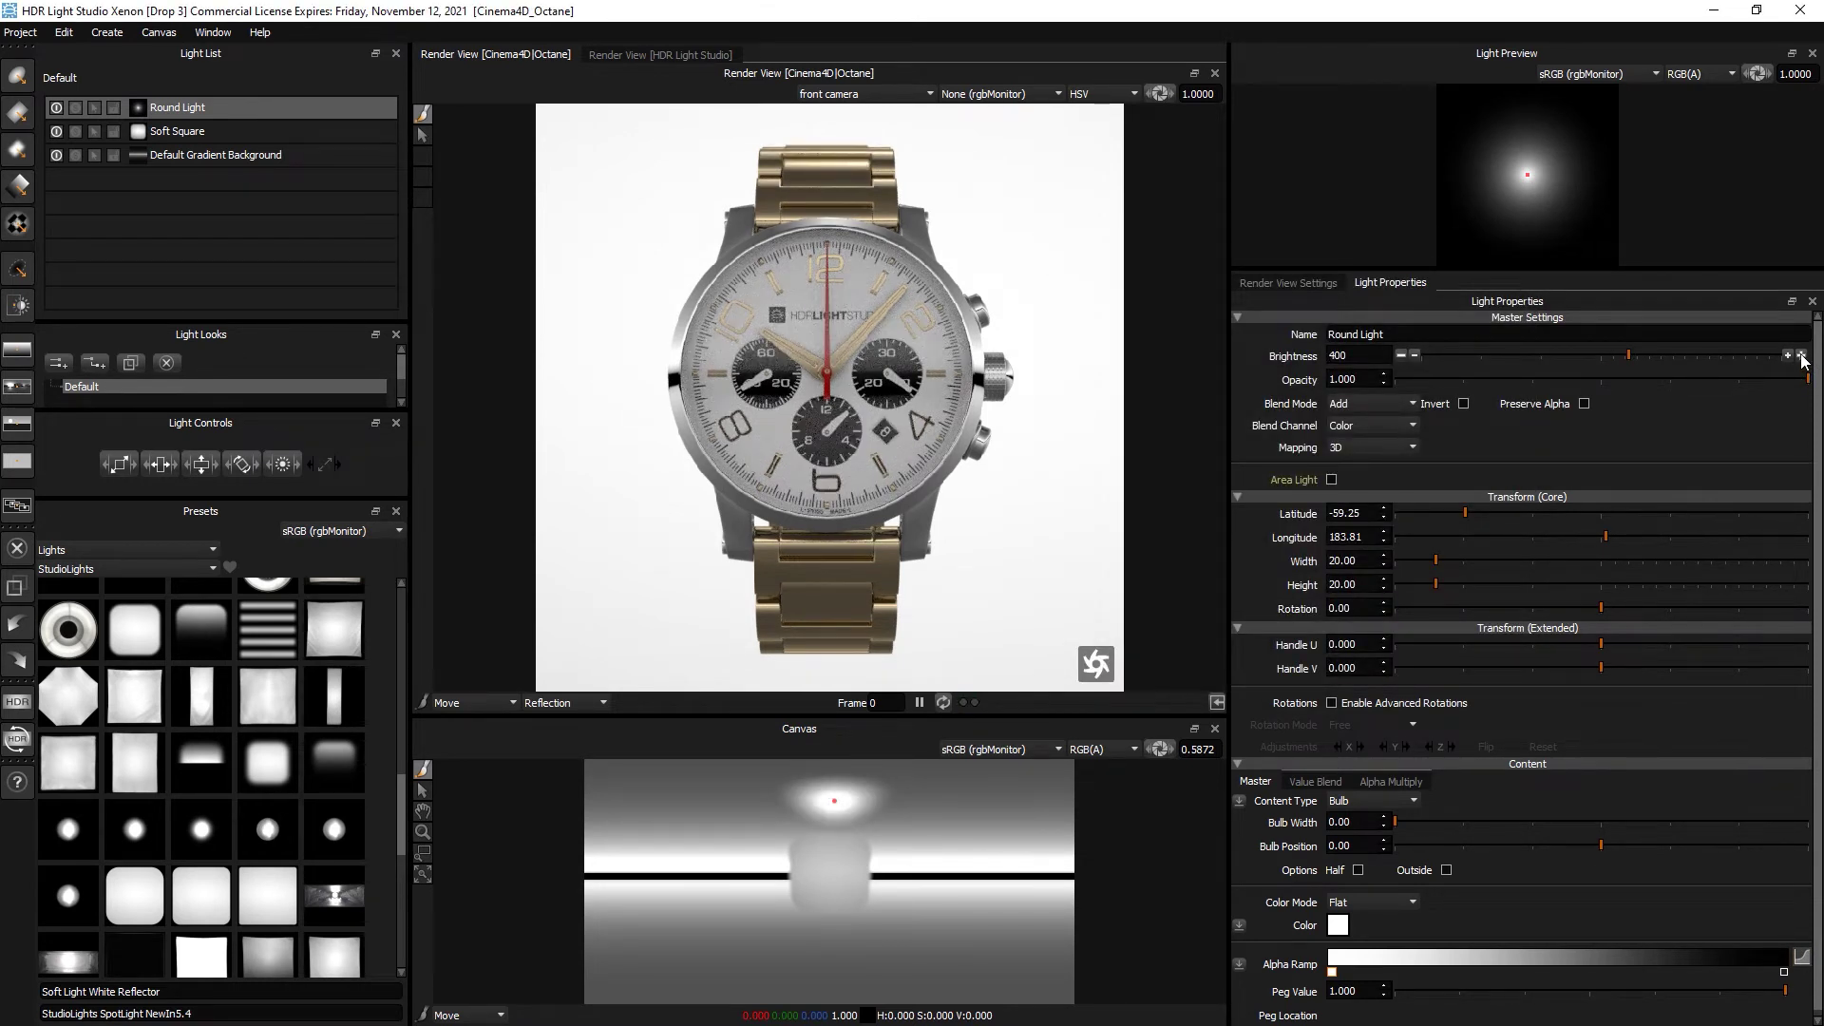
pyautogui.moveTo(102, 462); pyautogui.dragTo(563, 400)
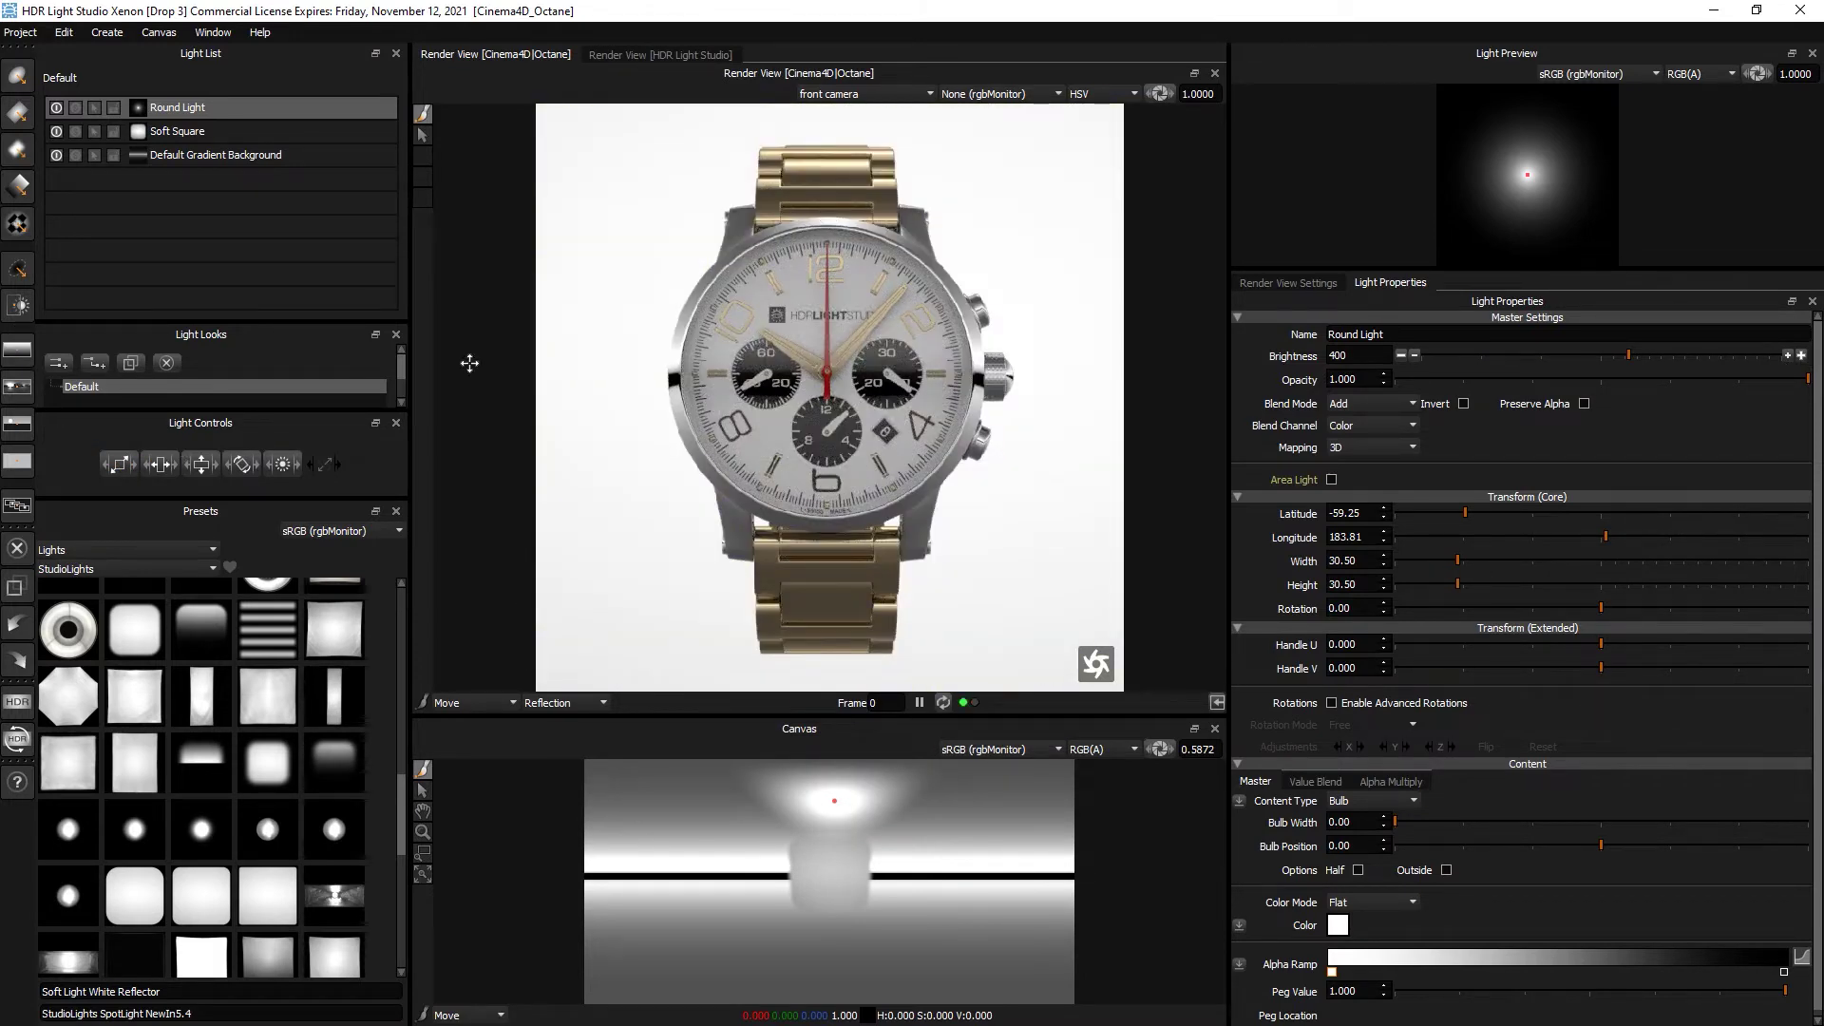
pyautogui.moveTo(118, 464); pyautogui.dragTo(161, 456)
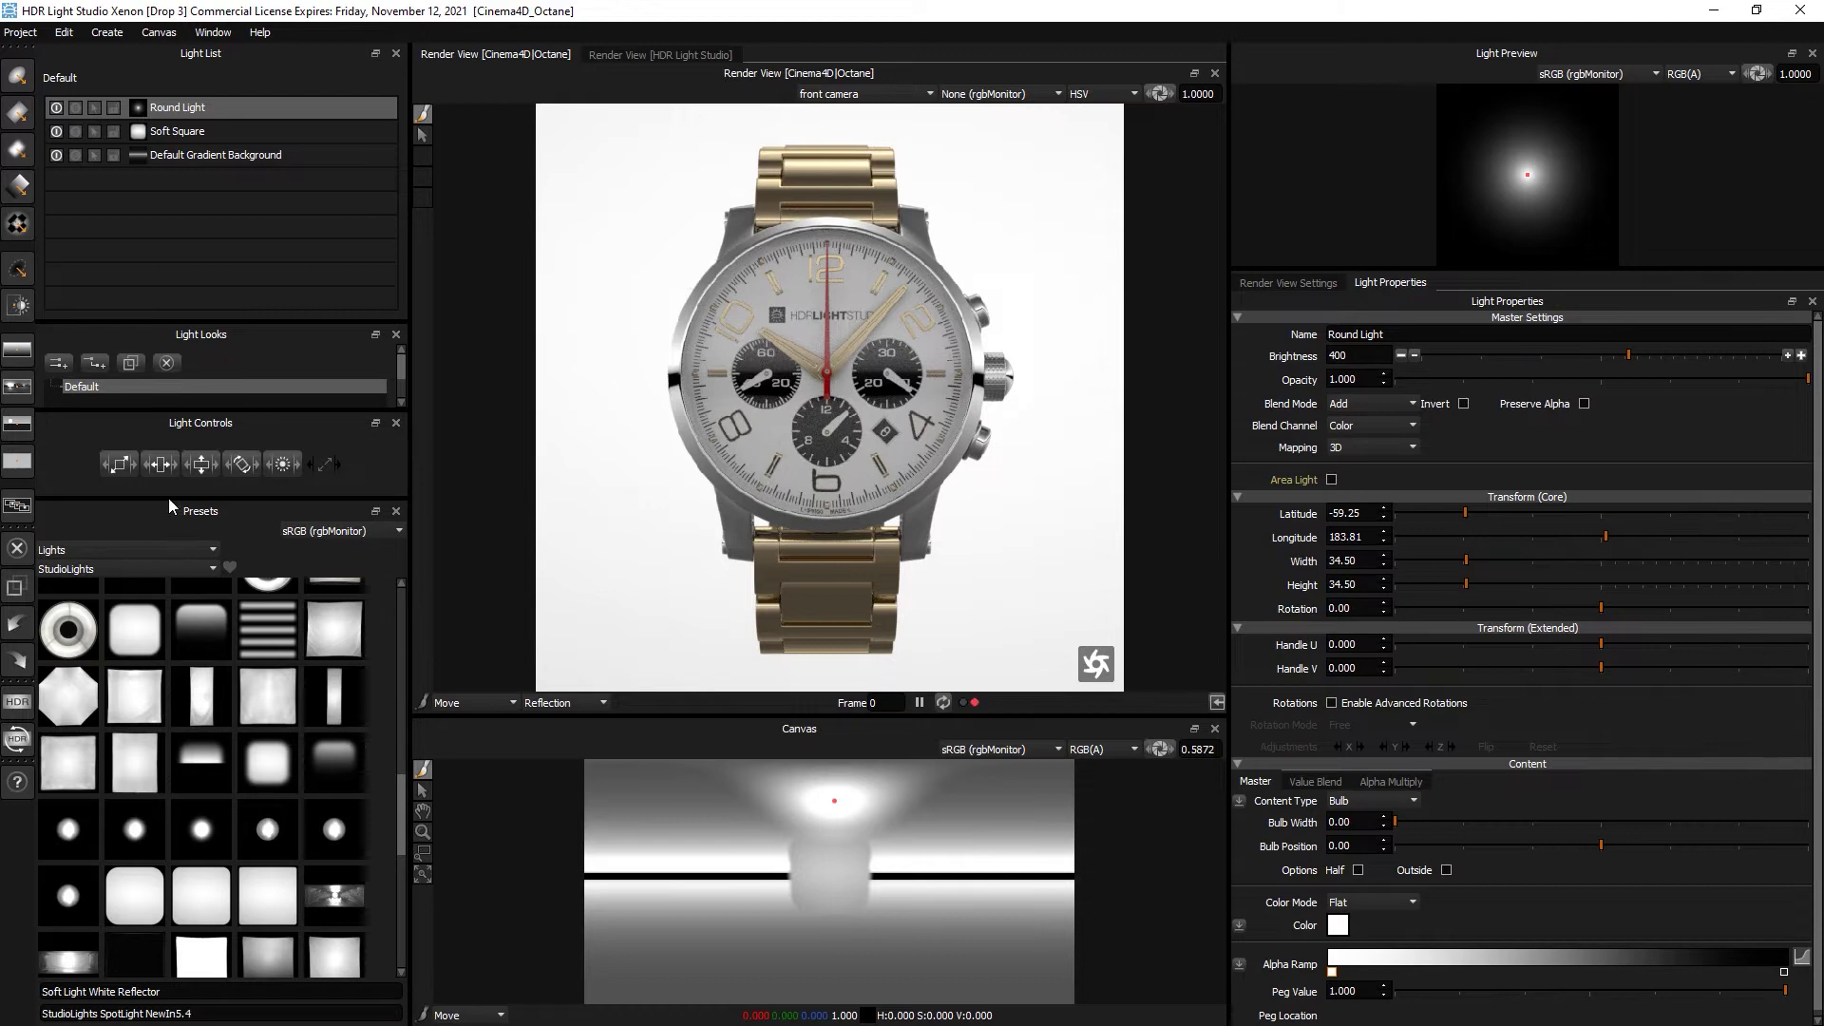
pyautogui.moveTo(118, 465); pyautogui.dragTo(157, 463)
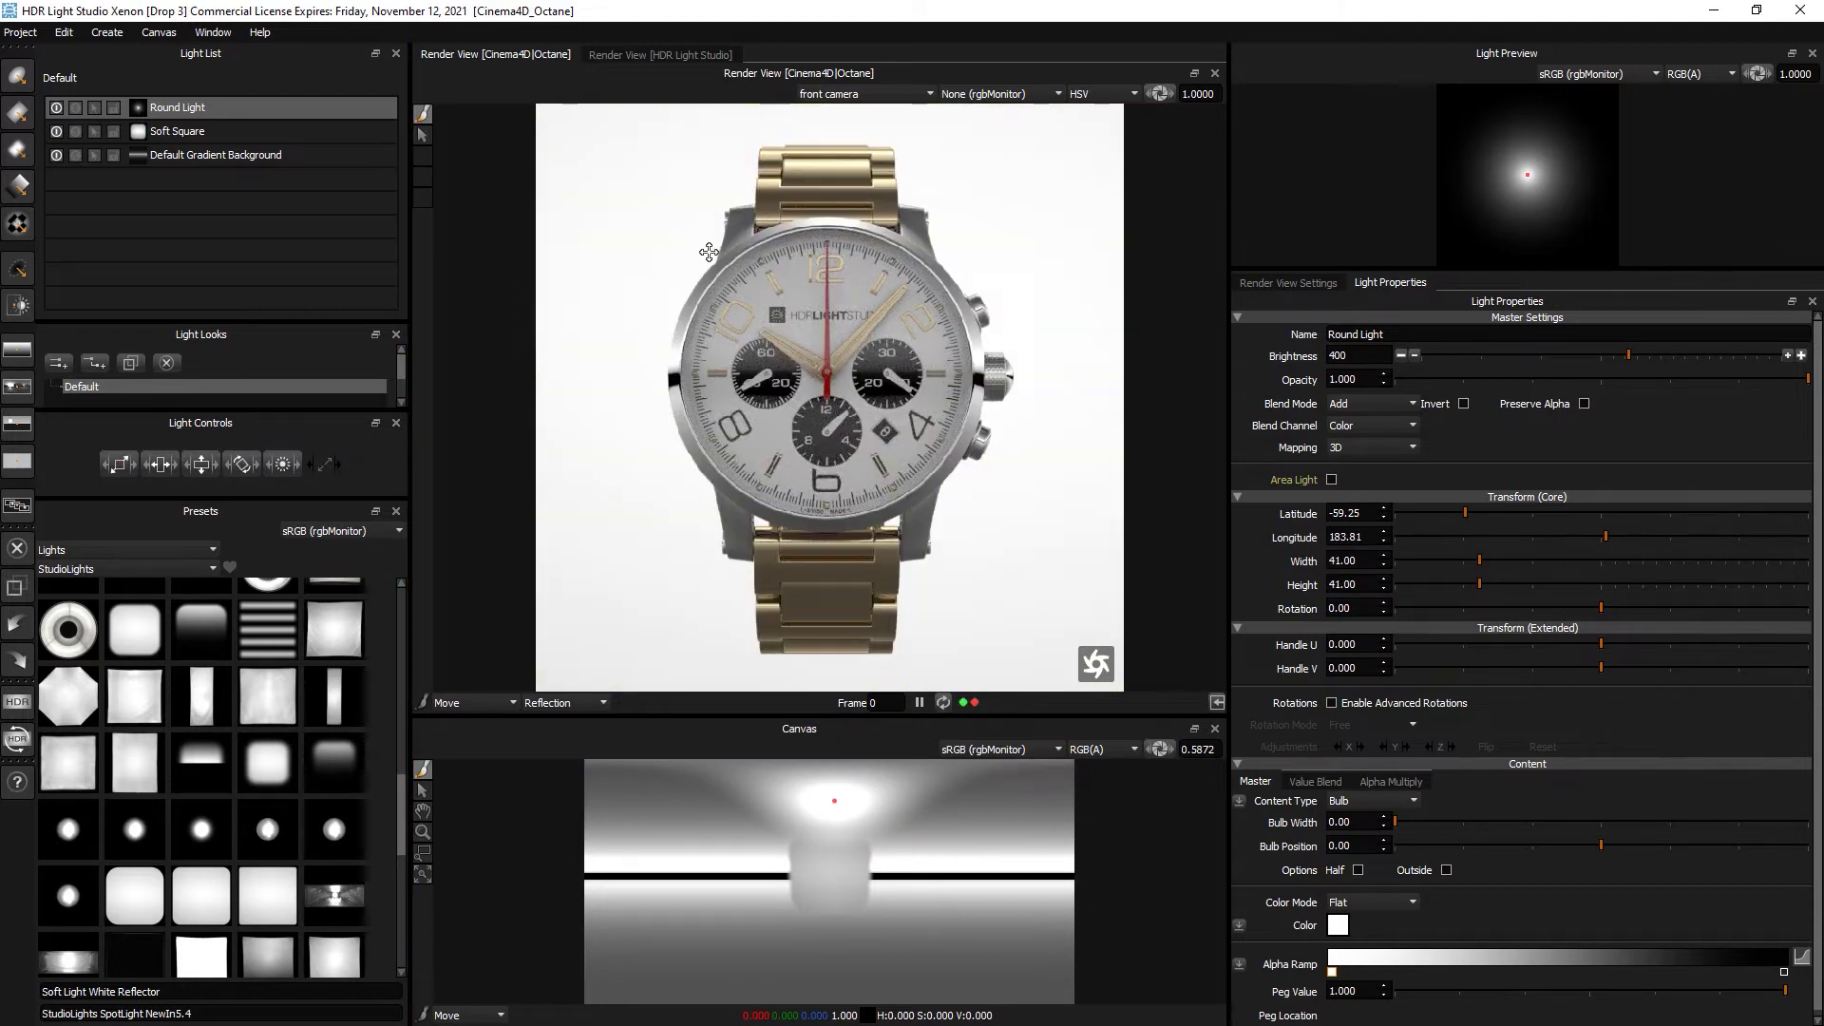
# Duplicate the Round Light, move the copy below the lower bracelet, and set its brightness to 230.
pyautogui.hotkey('ctrl', 'd')
pyautogui.press('Return')
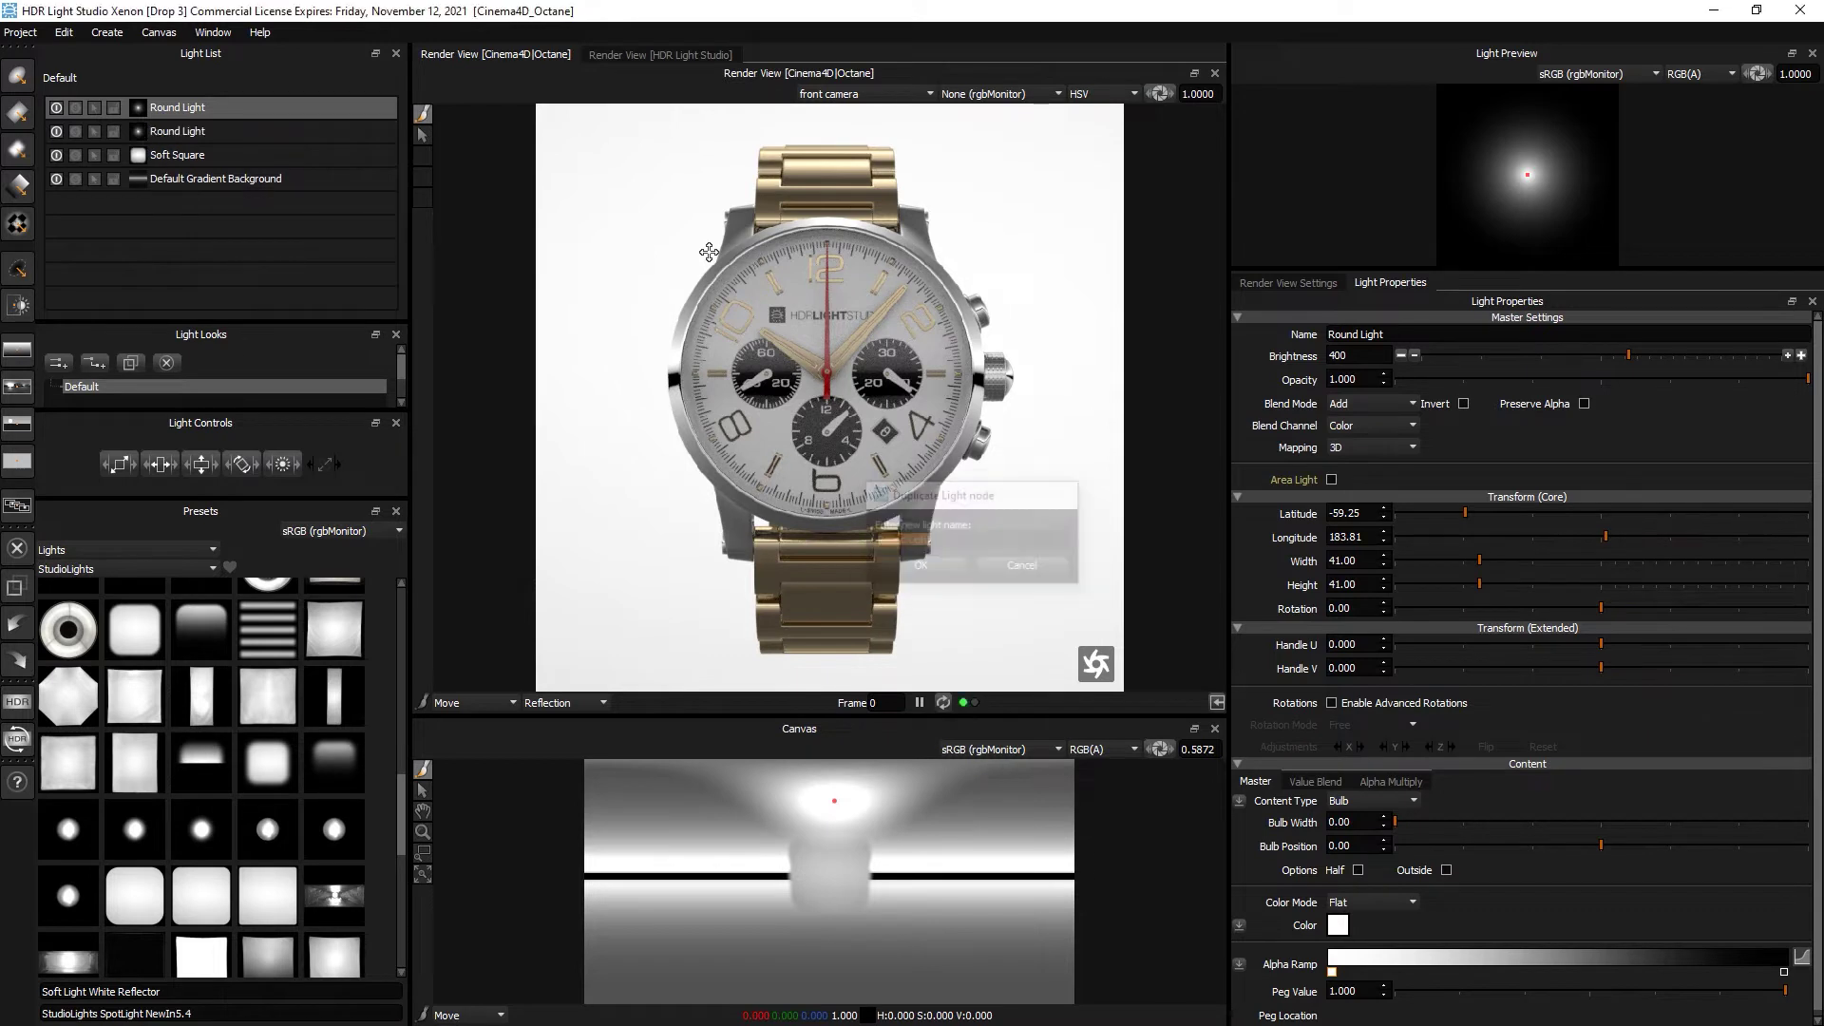
pyautogui.click(827, 524)
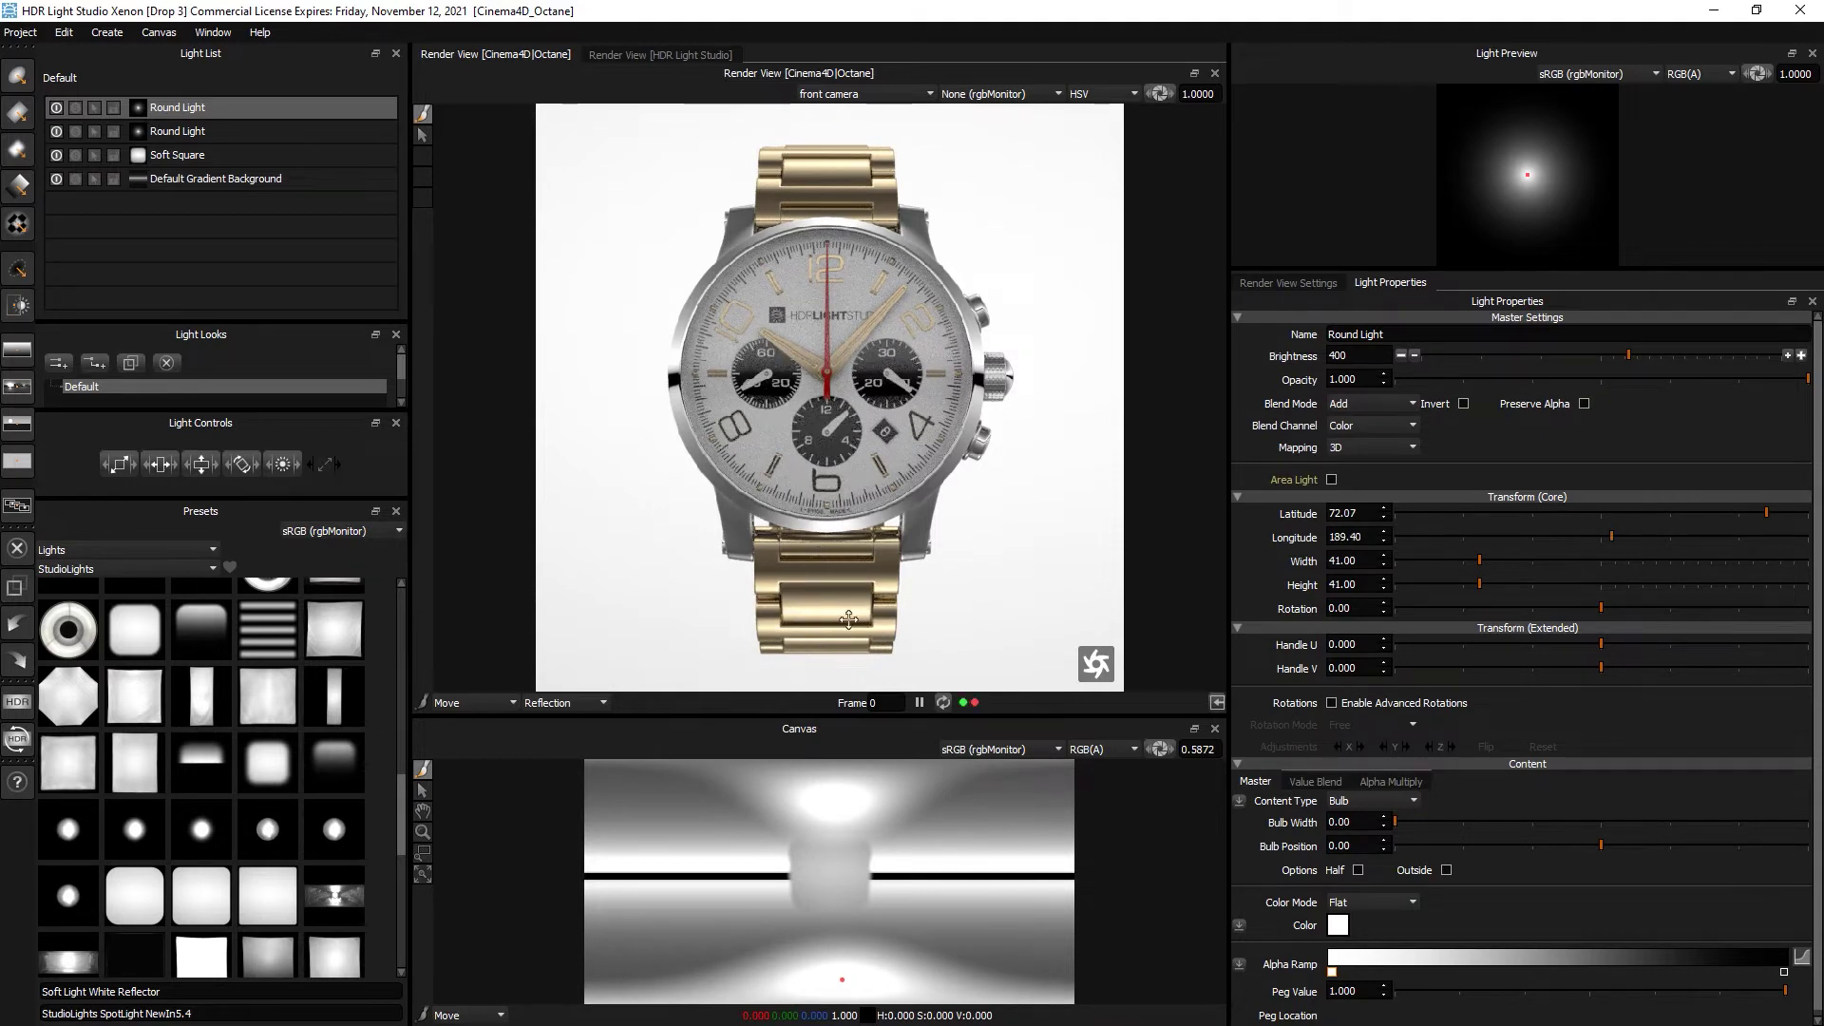
pyautogui.click(1613, 355)
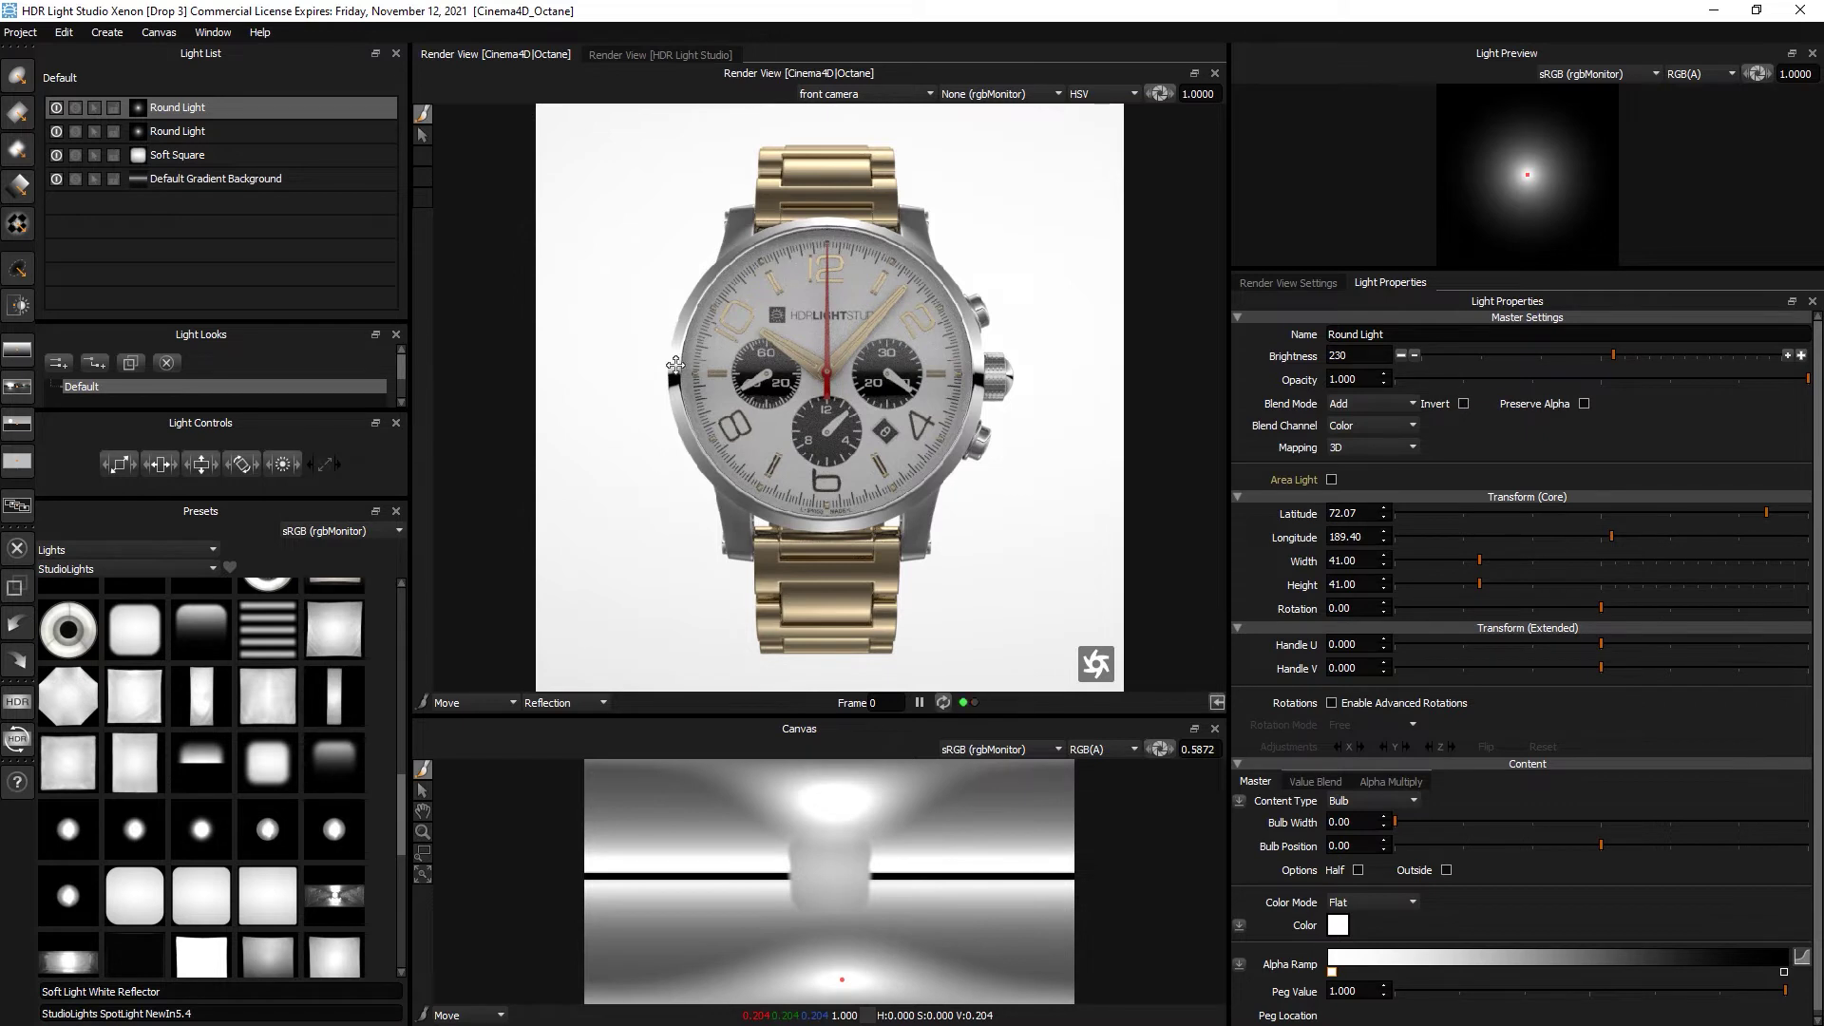
# Add a third Round Light reflecting on the watch, colour it red, and set its alpha peg to 0.776.
pyautogui.click(19, 76)
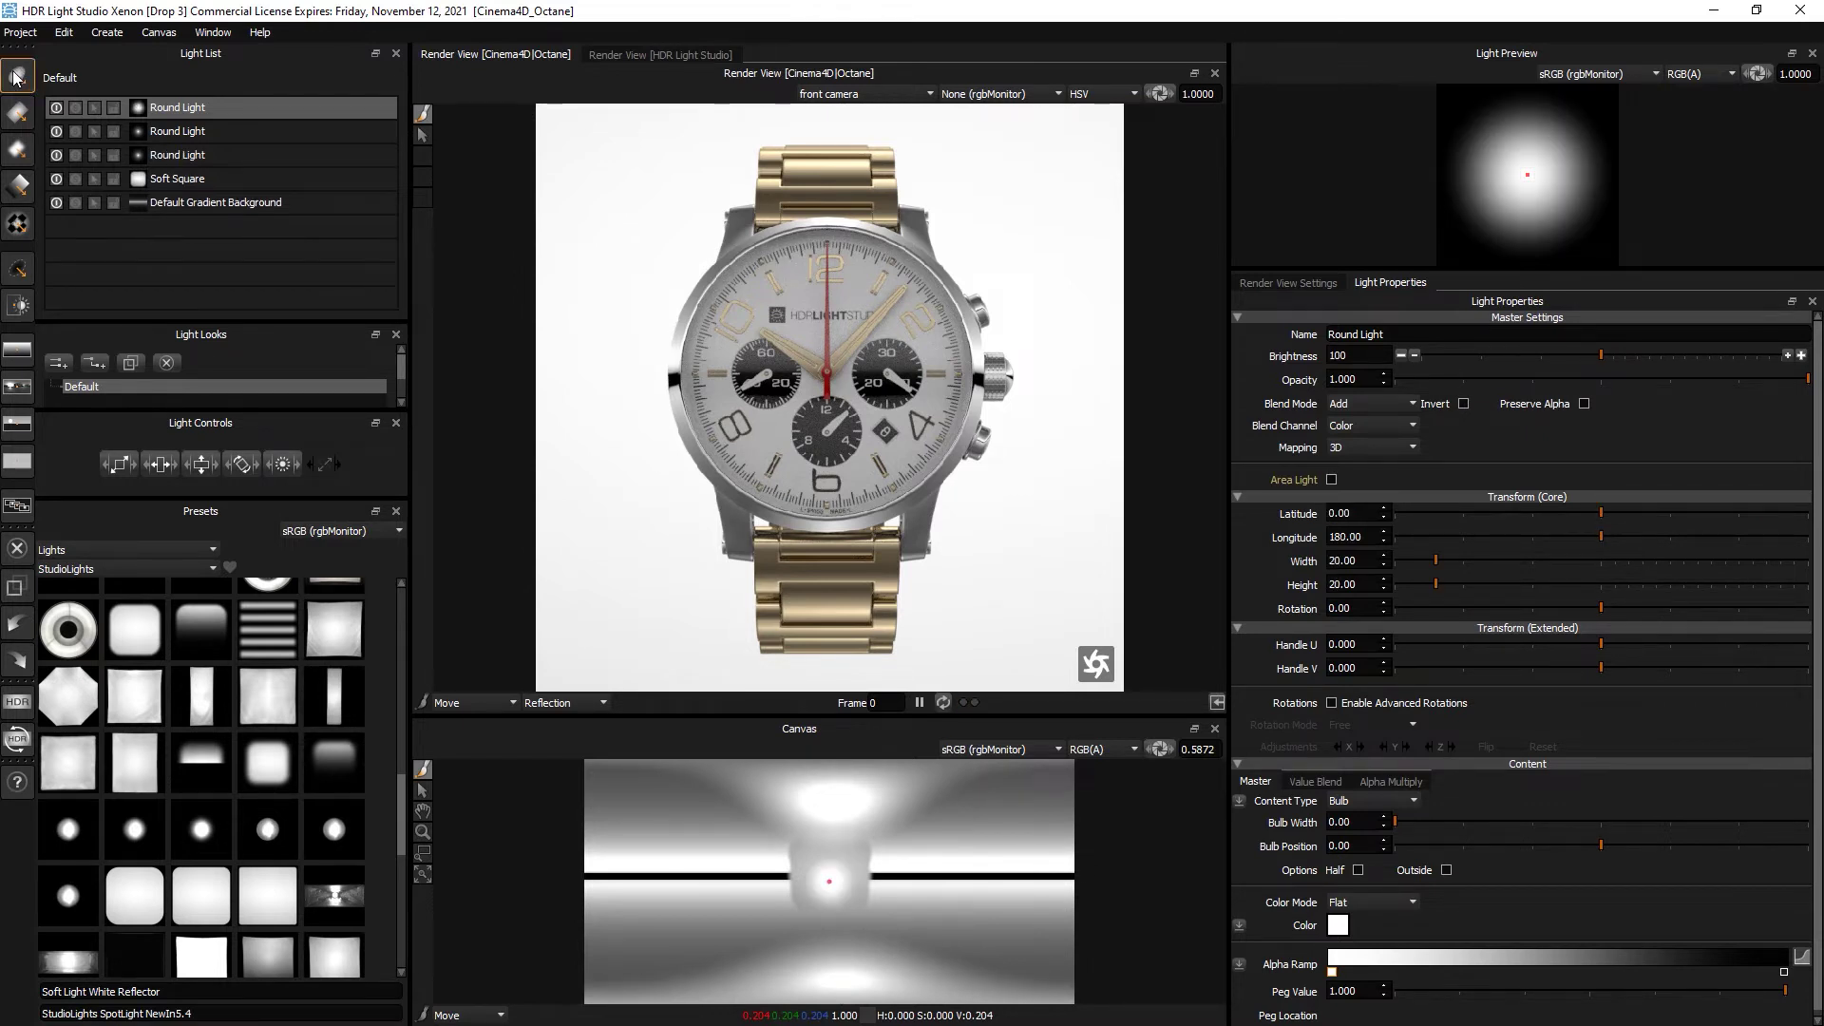
pyautogui.click(828, 371)
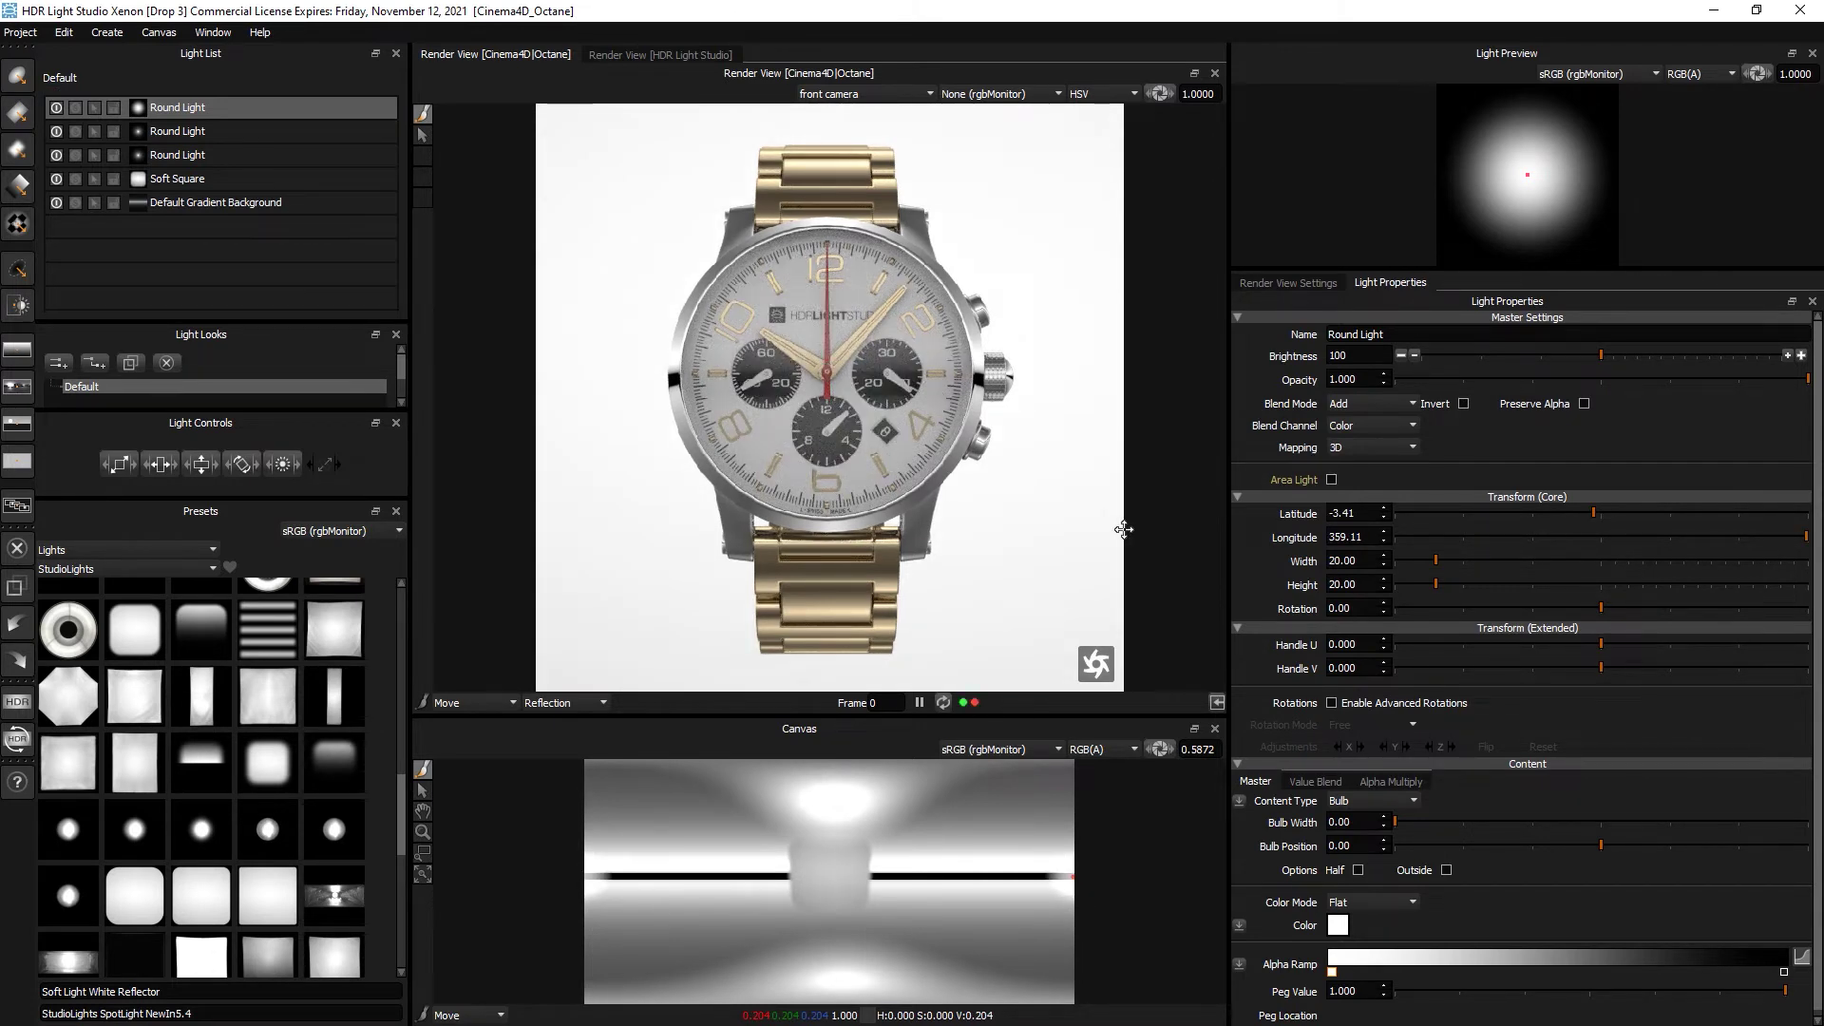
pyautogui.click(1339, 925)
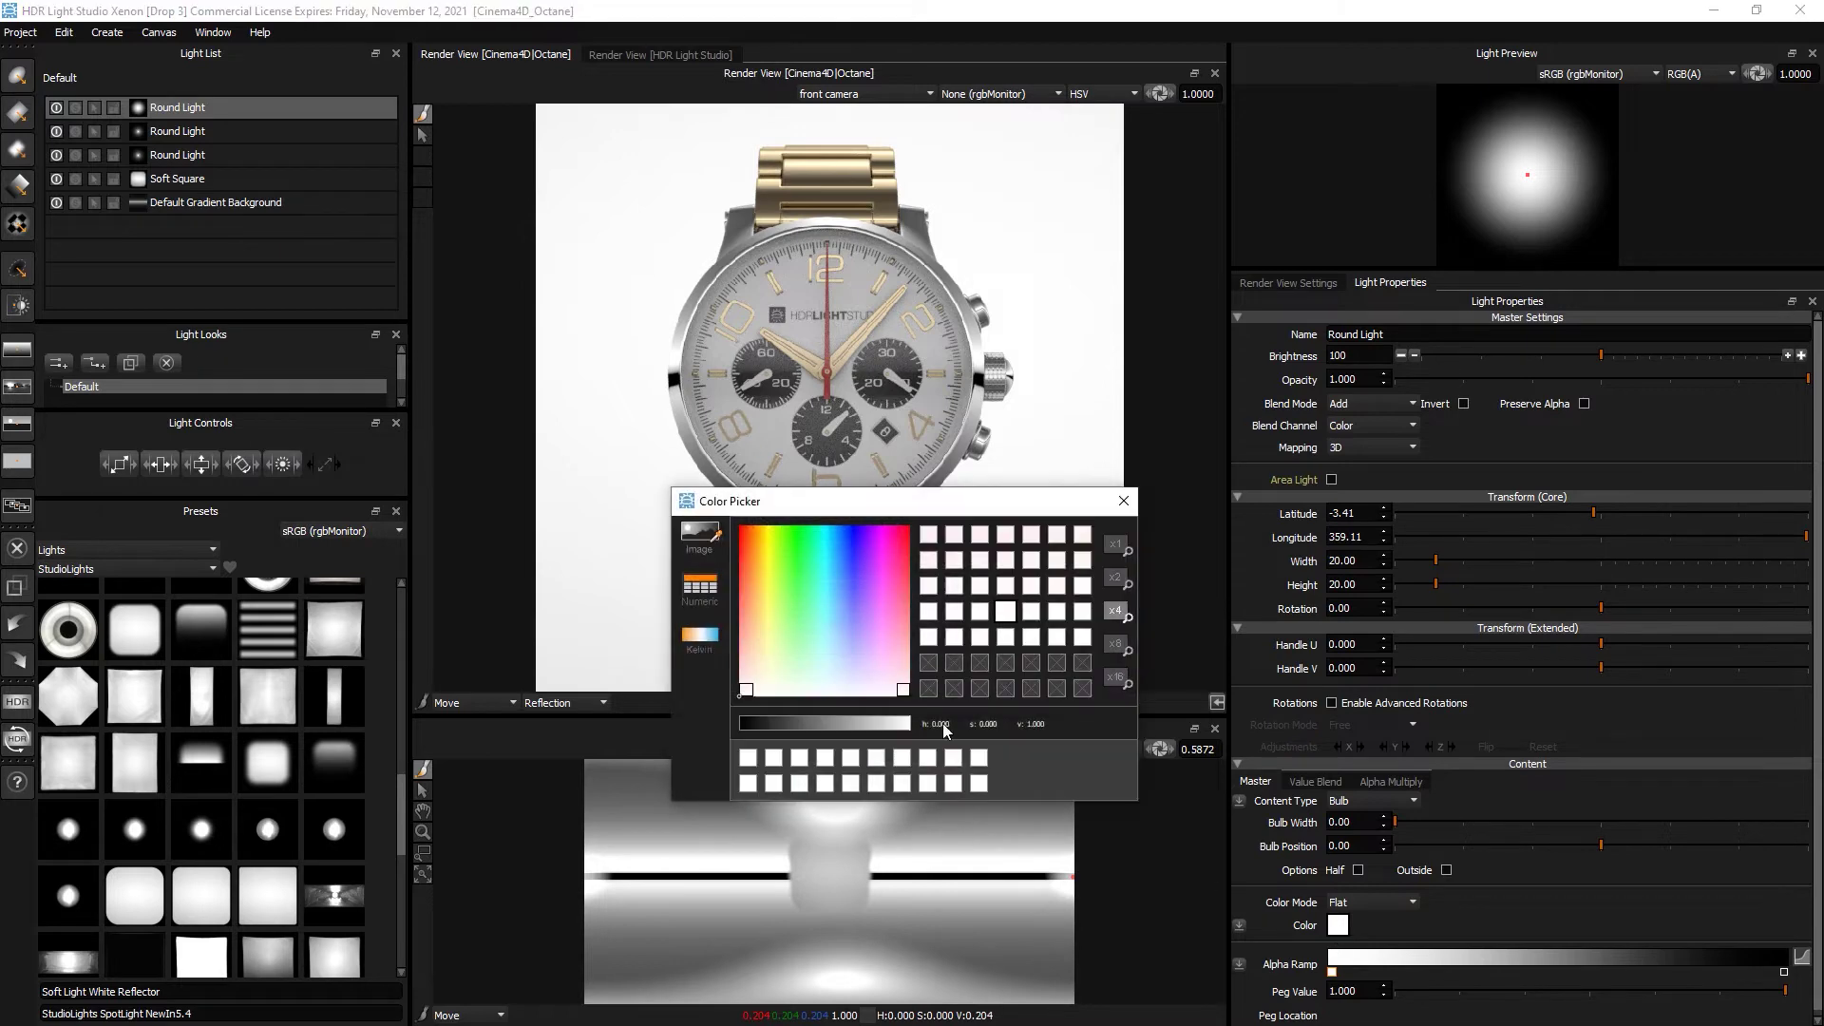
pyautogui.moveTo(855, 530); pyautogui.dragTo(908, 529)
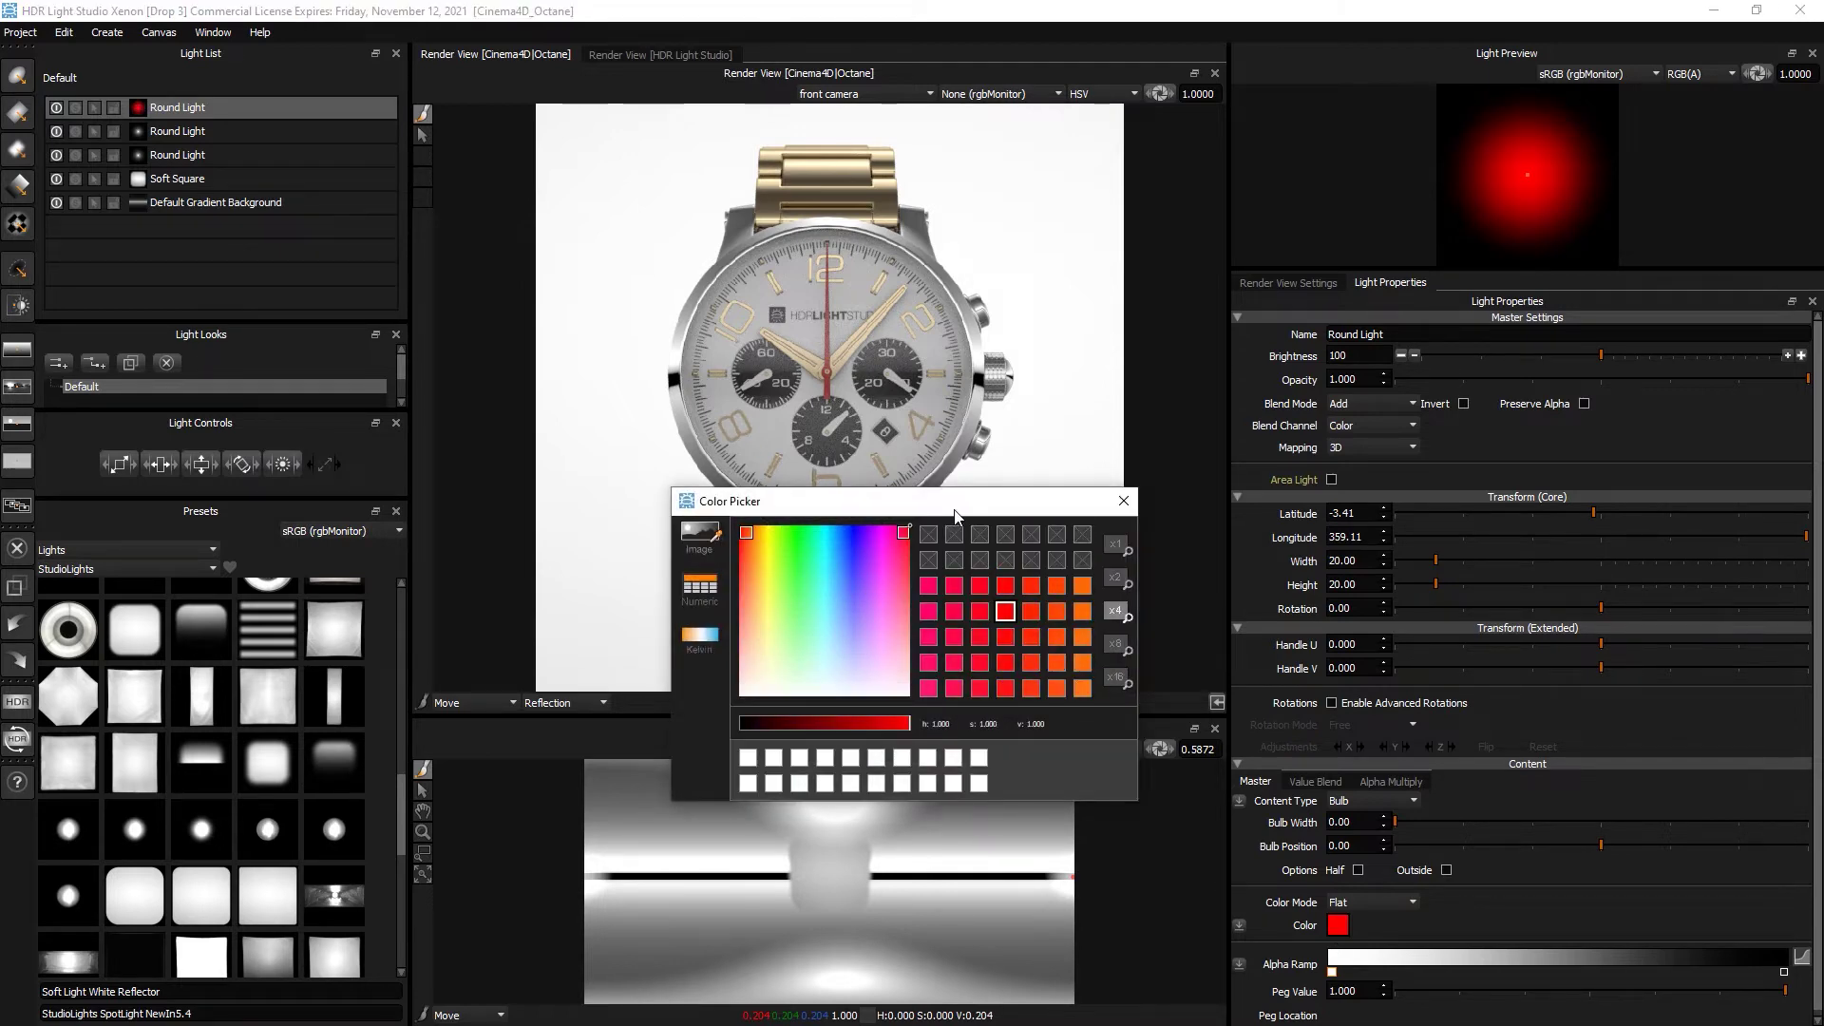
pyautogui.click(1124, 501)
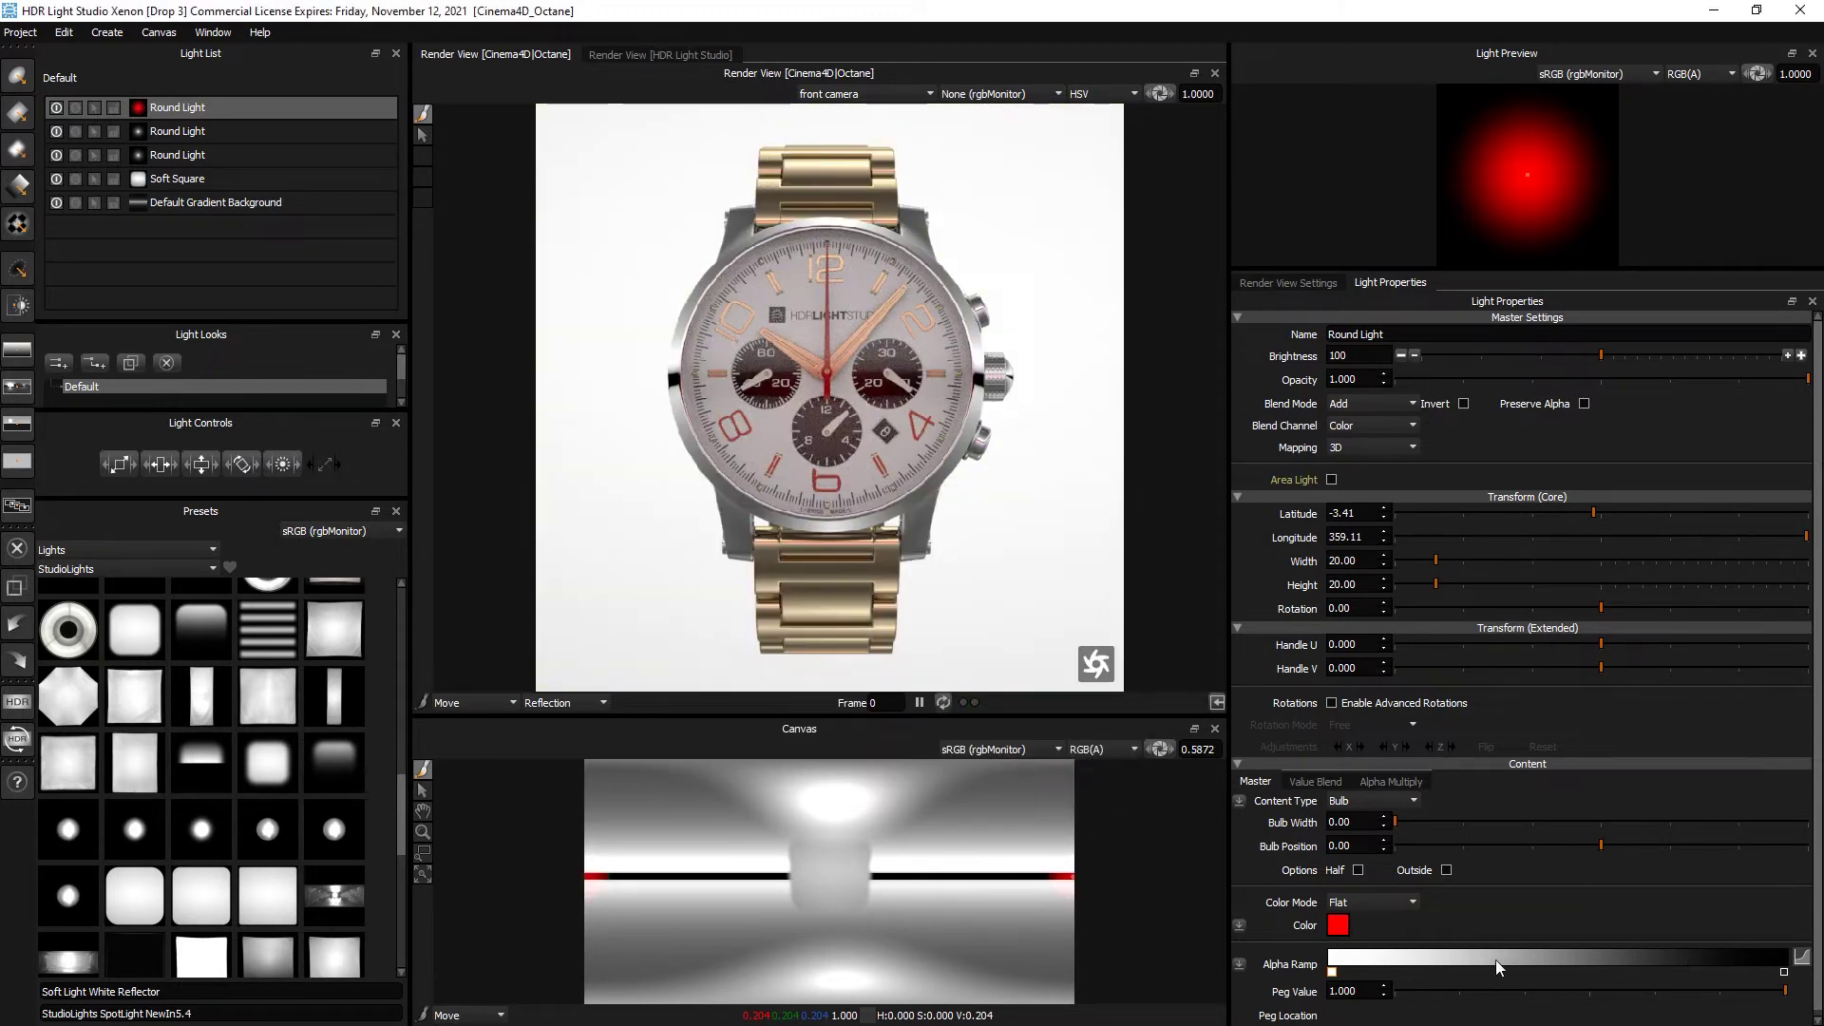
pyautogui.click(1697, 956)
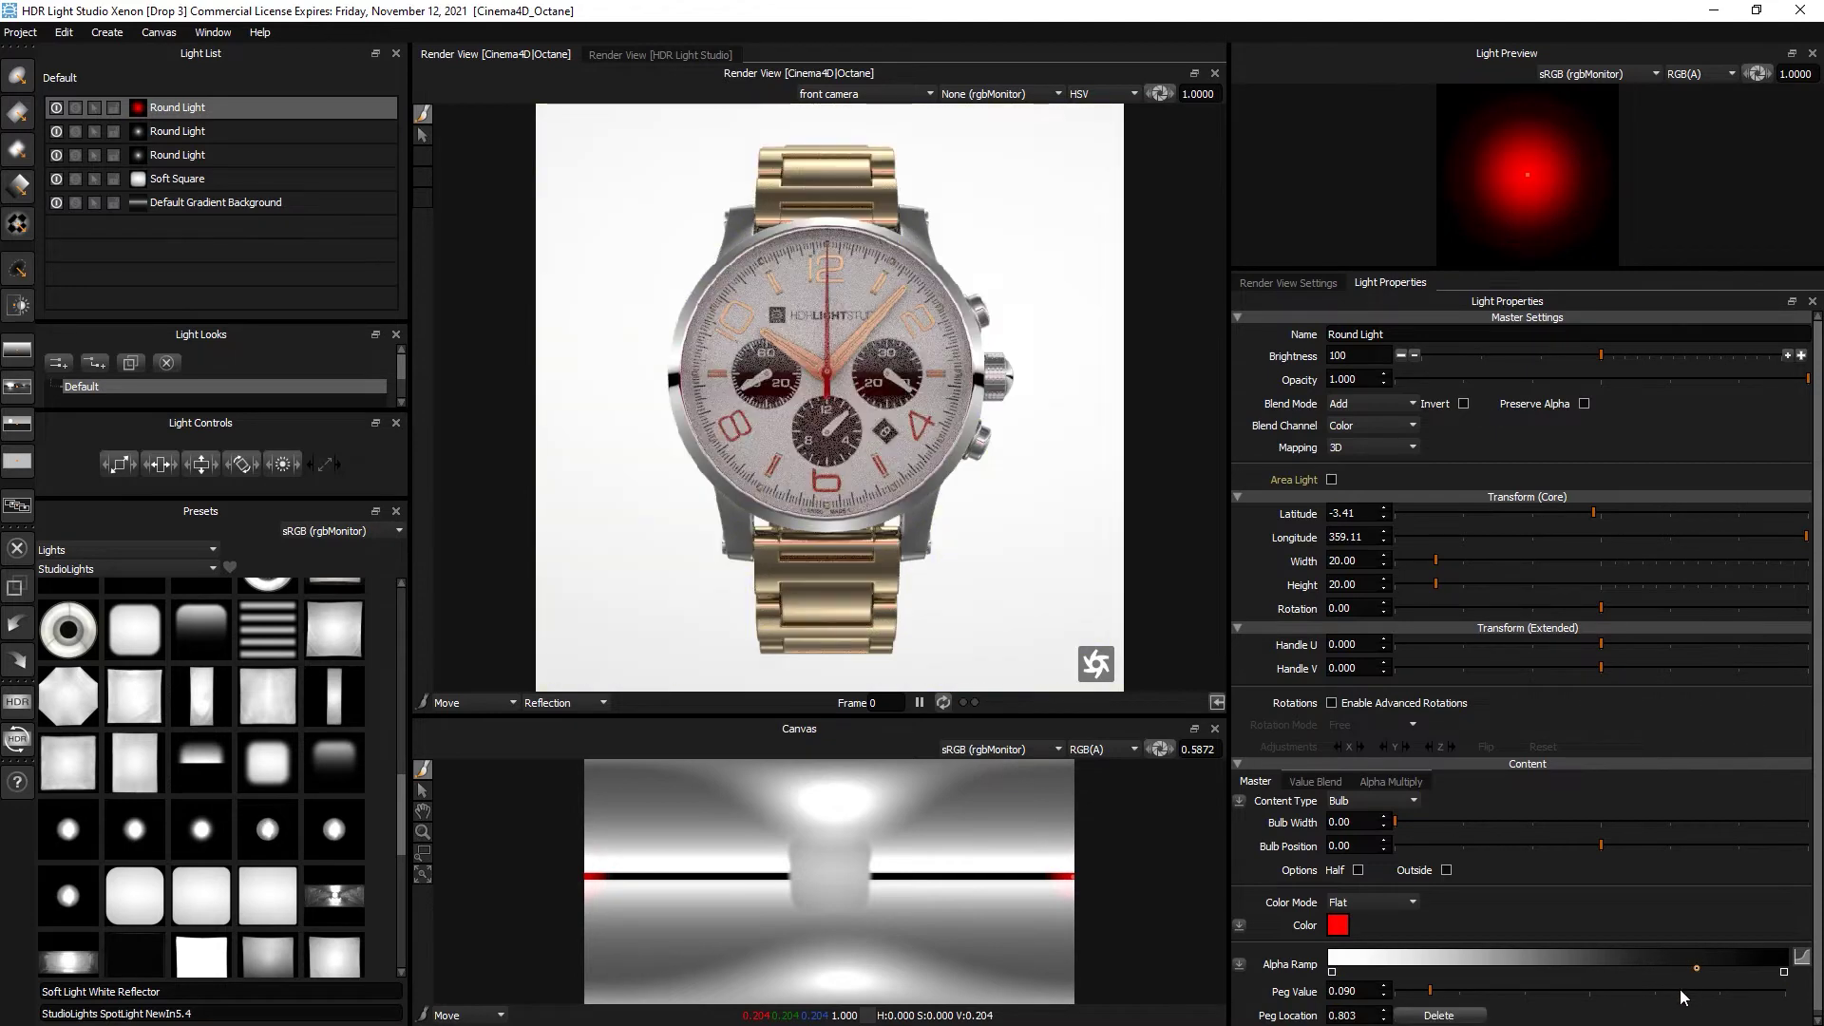
pyautogui.moveTo(1695, 967); pyautogui.dragTo(1686, 967)
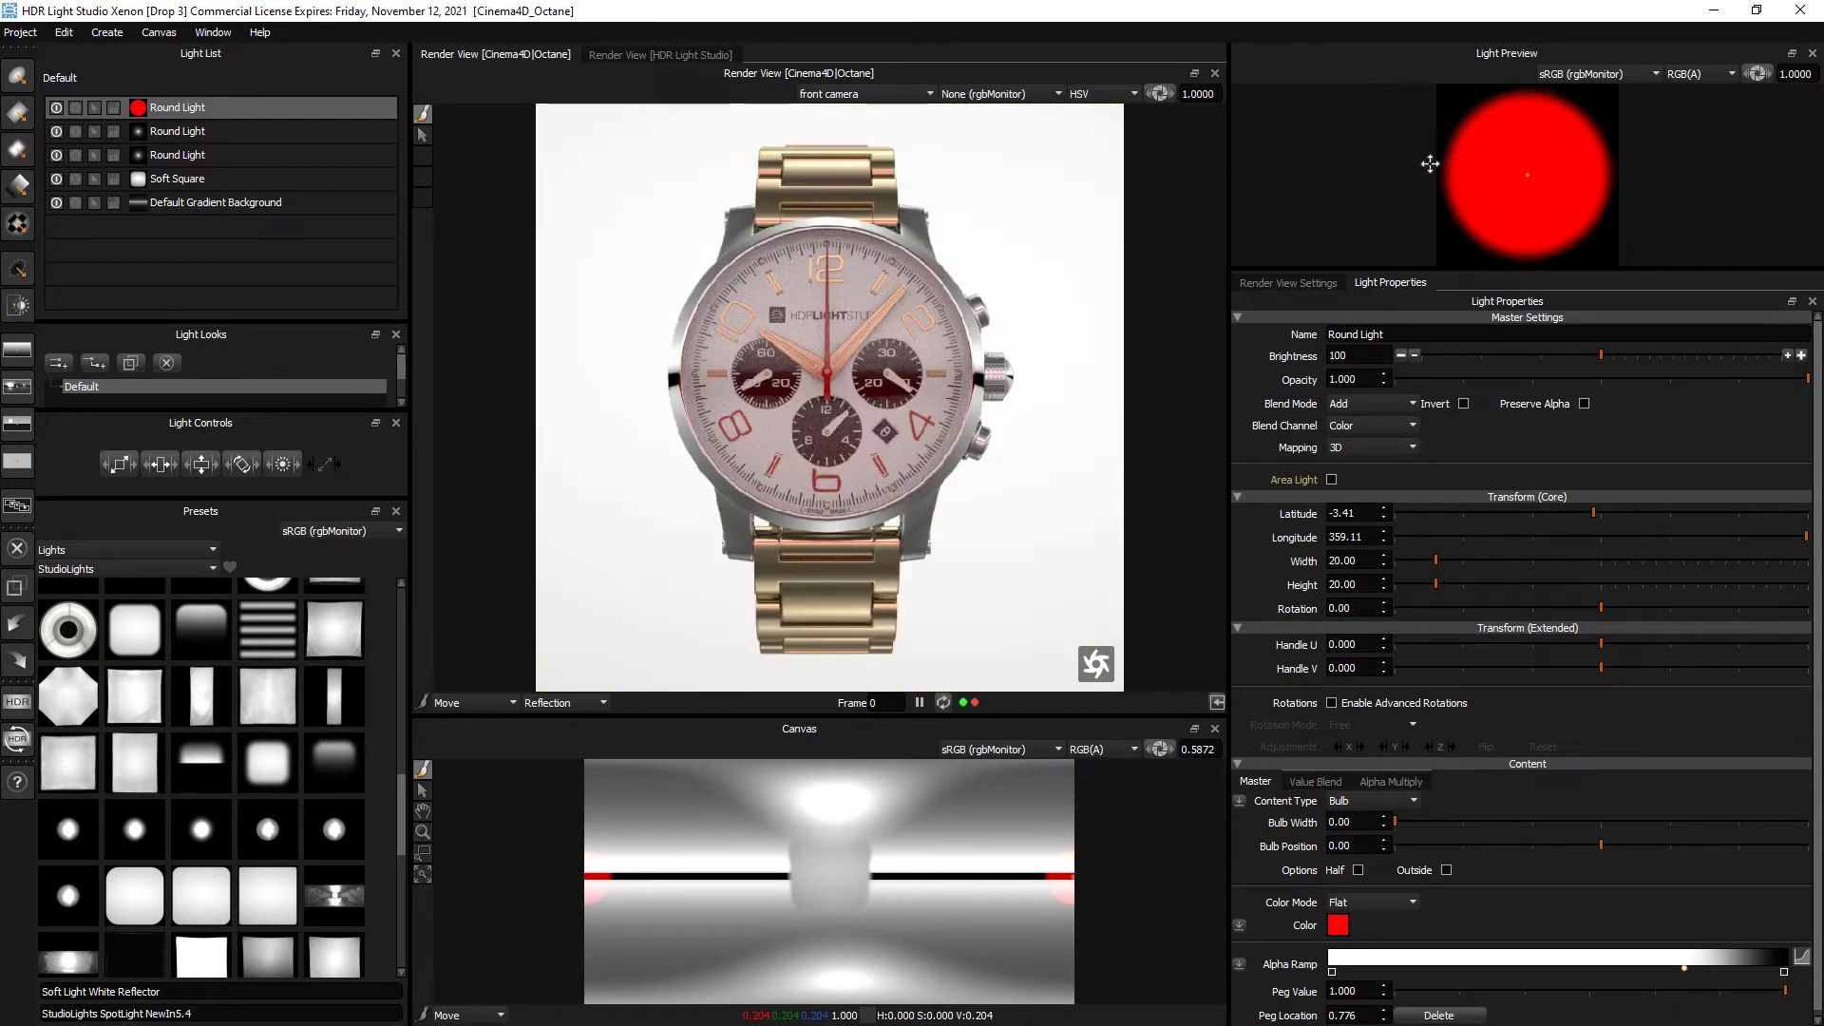
# Solo the red Round Light and resize it to 21 width and height.
pyautogui.click(75, 107)
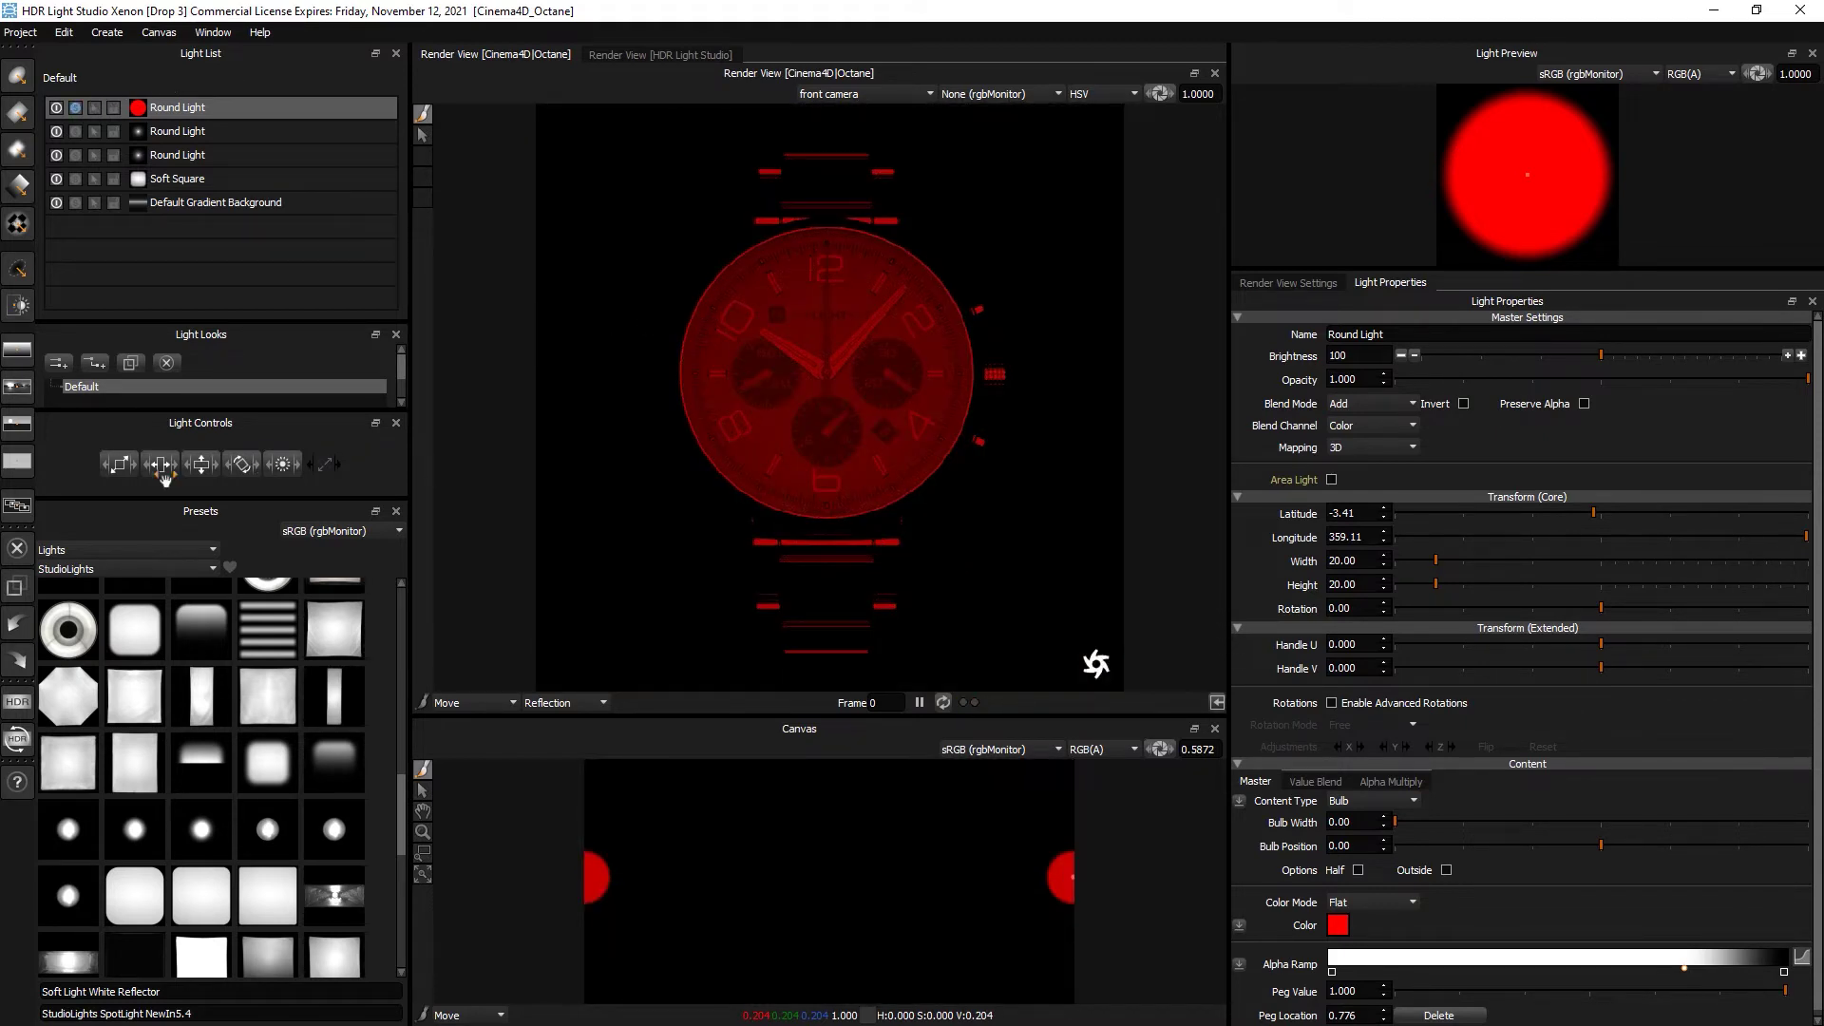
pyautogui.moveTo(118, 464); pyautogui.dragTo(356, 466)
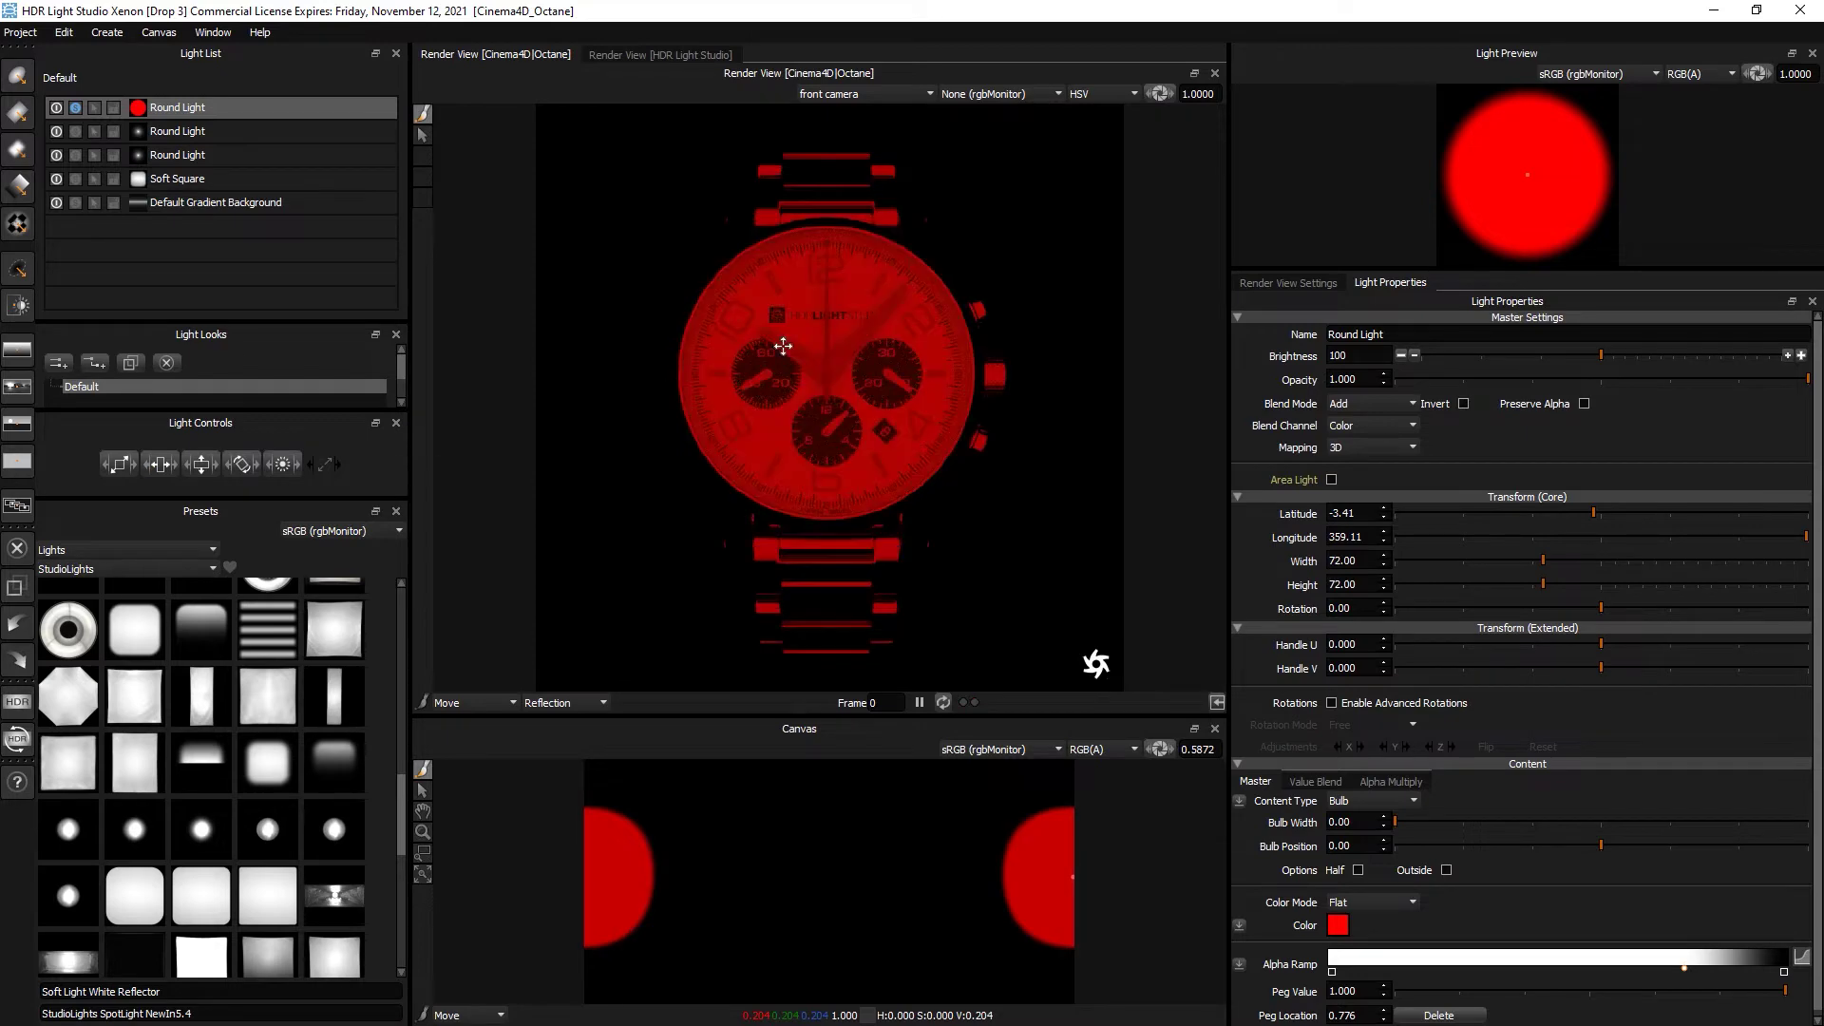
pyautogui.moveTo(118, 466); pyautogui.dragTo(59, 475)
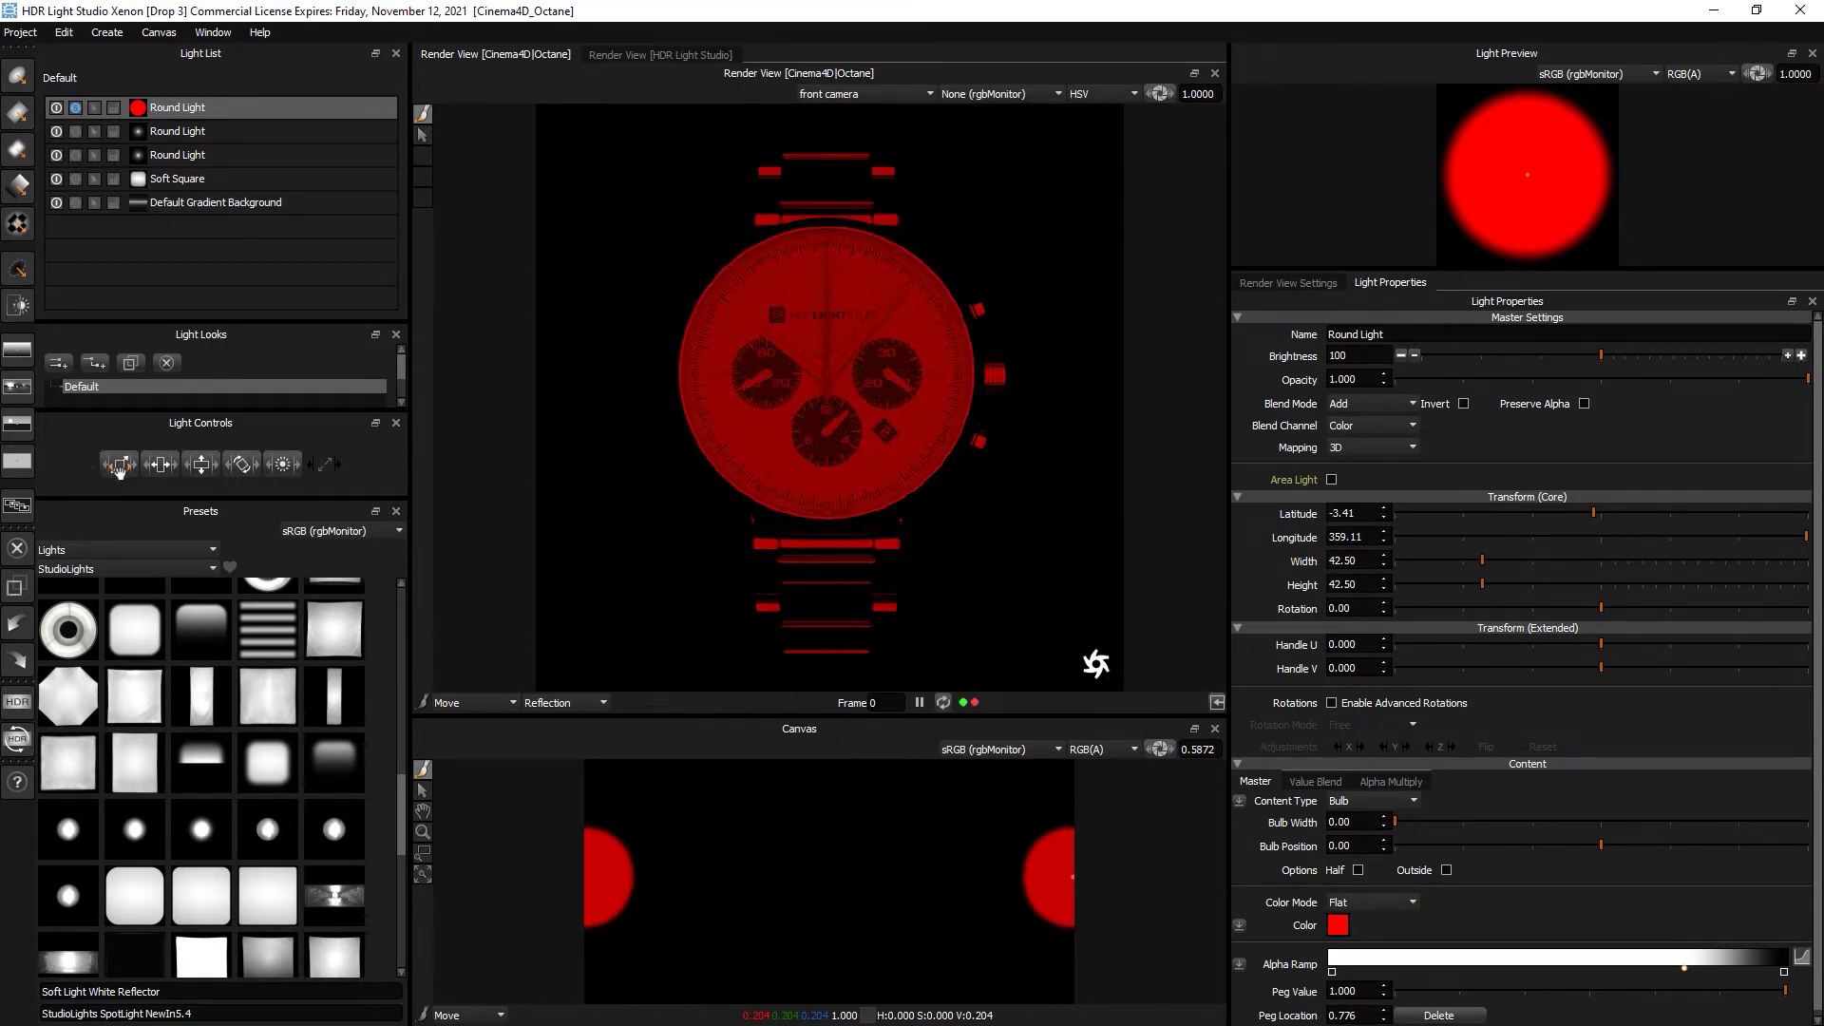
pyautogui.moveTo(119, 466); pyautogui.dragTo(35, 476)
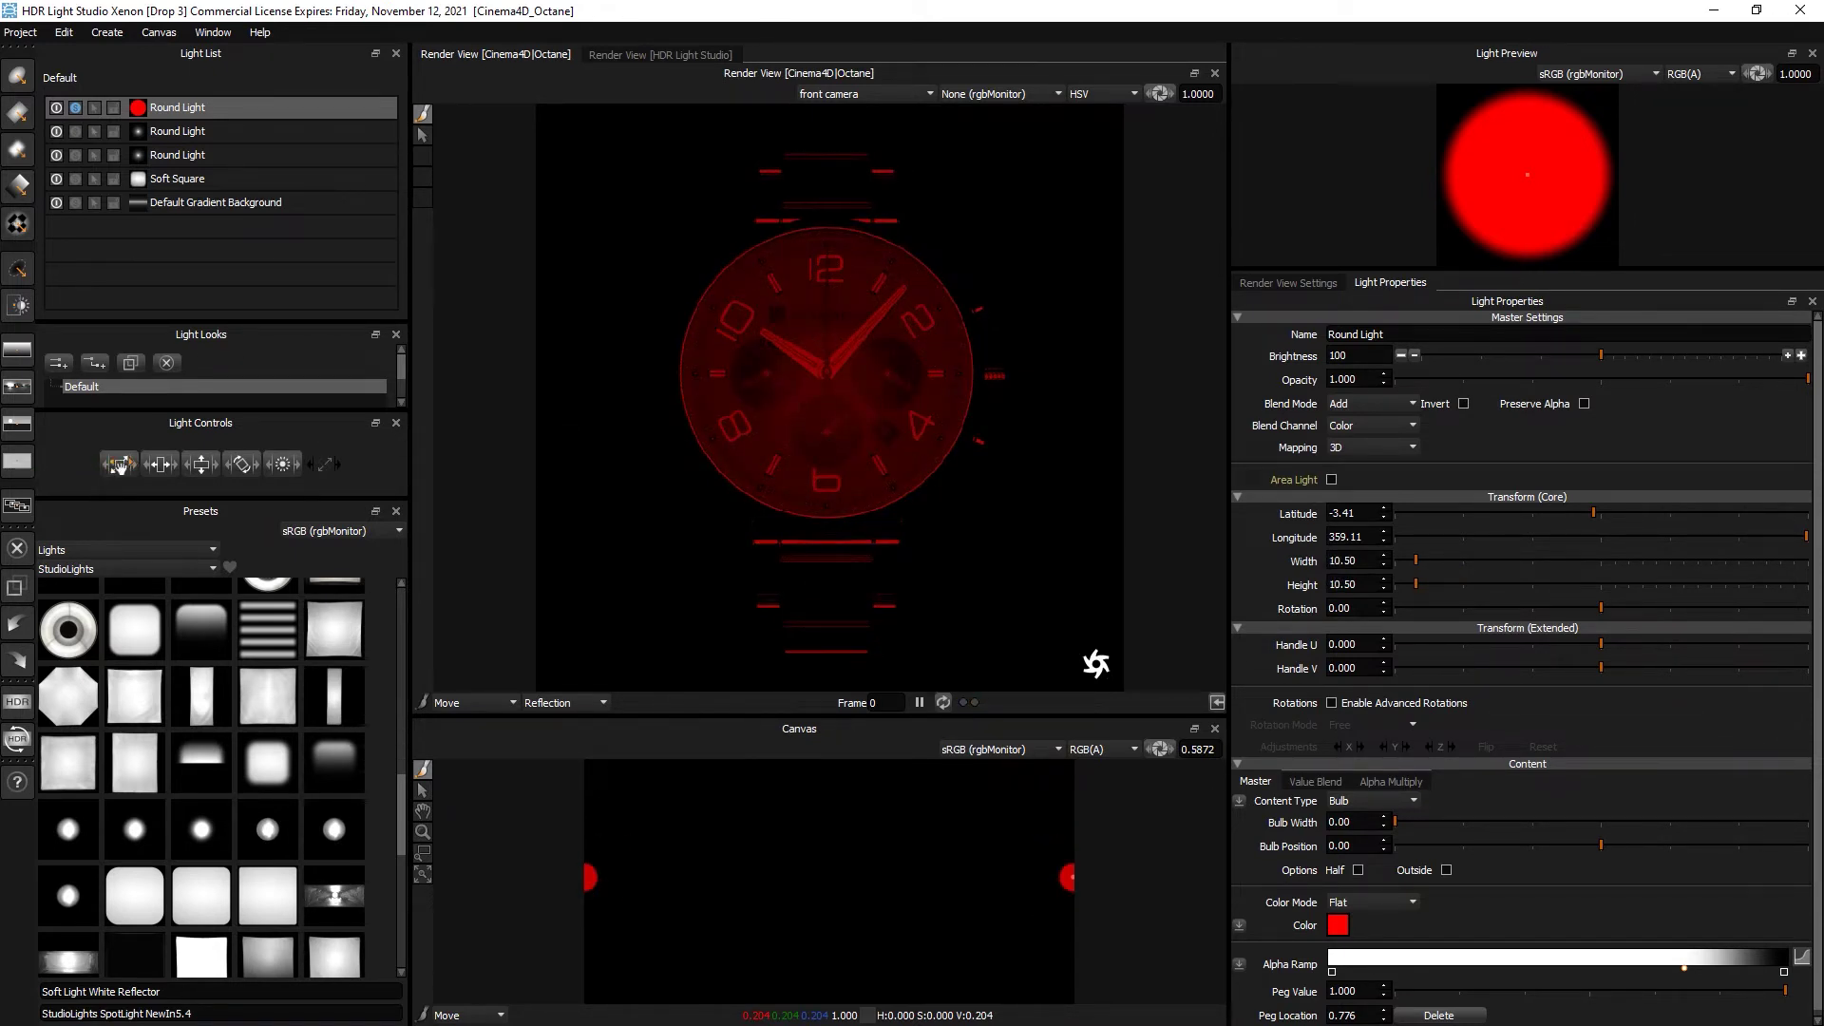
pyautogui.moveTo(118, 466); pyautogui.dragTo(120, 464)
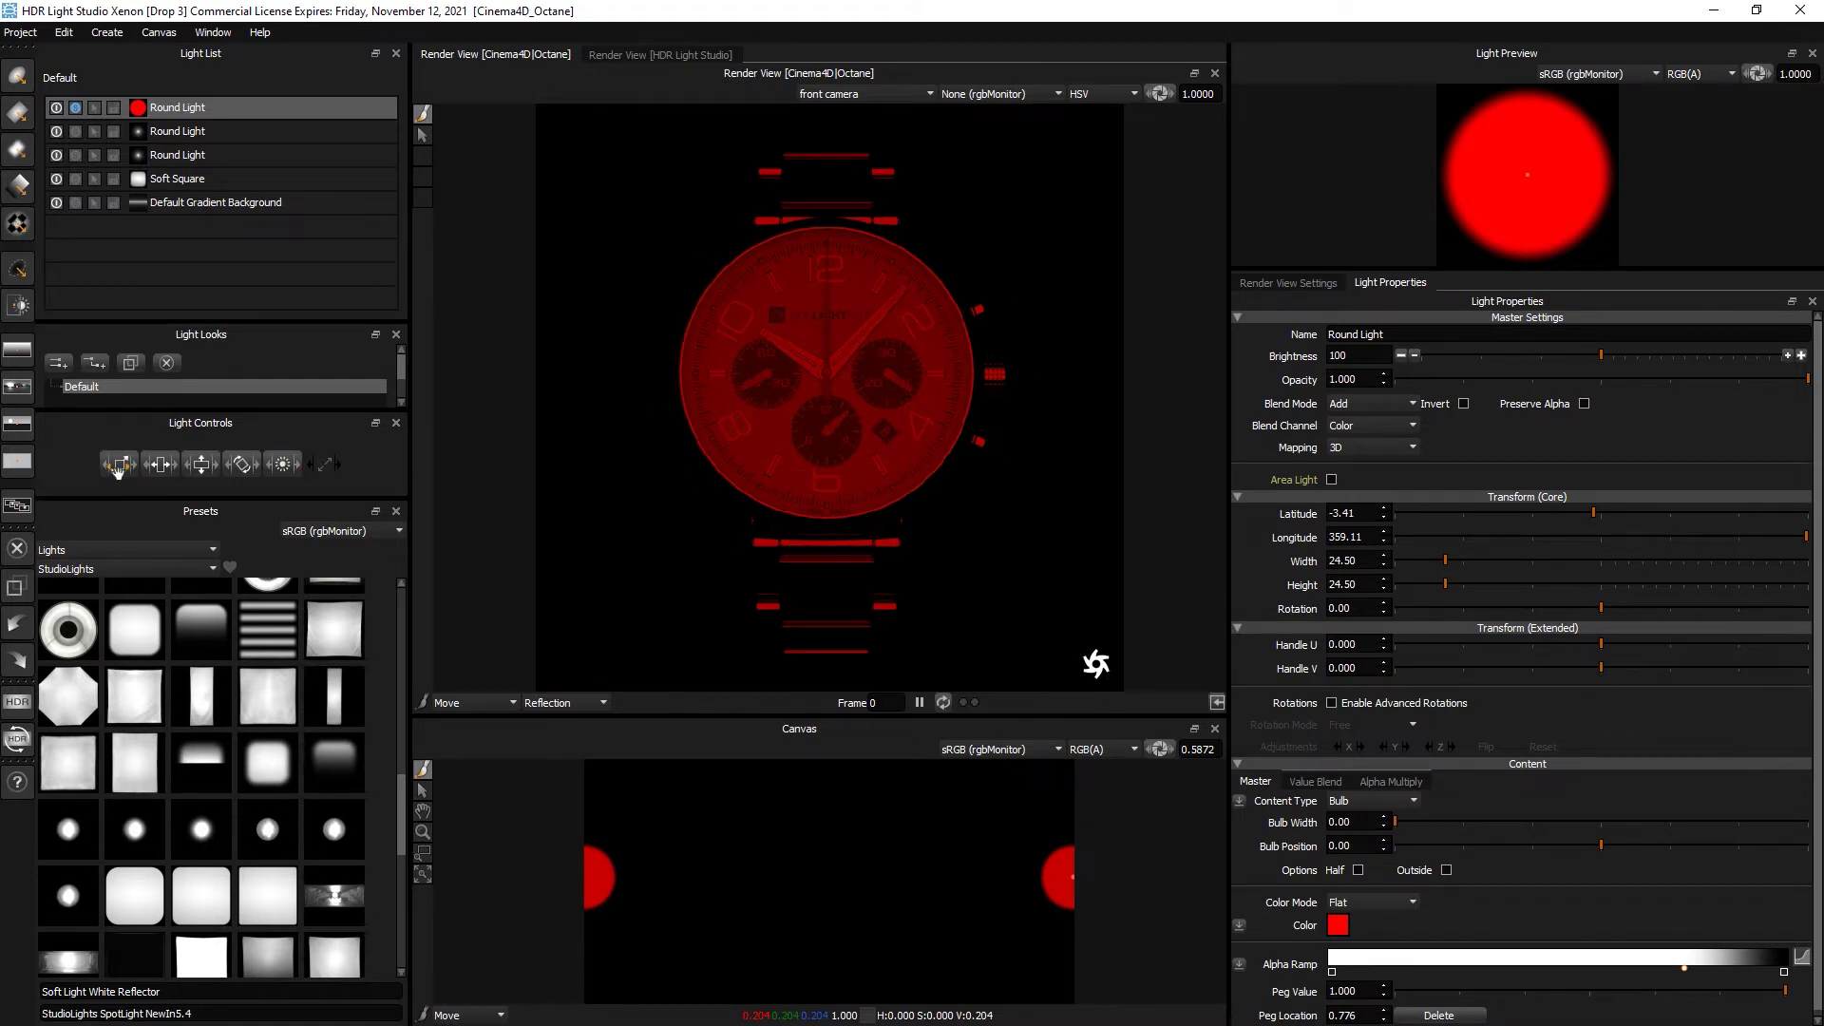
pyautogui.moveTo(118, 468); pyautogui.dragTo(106, 466)
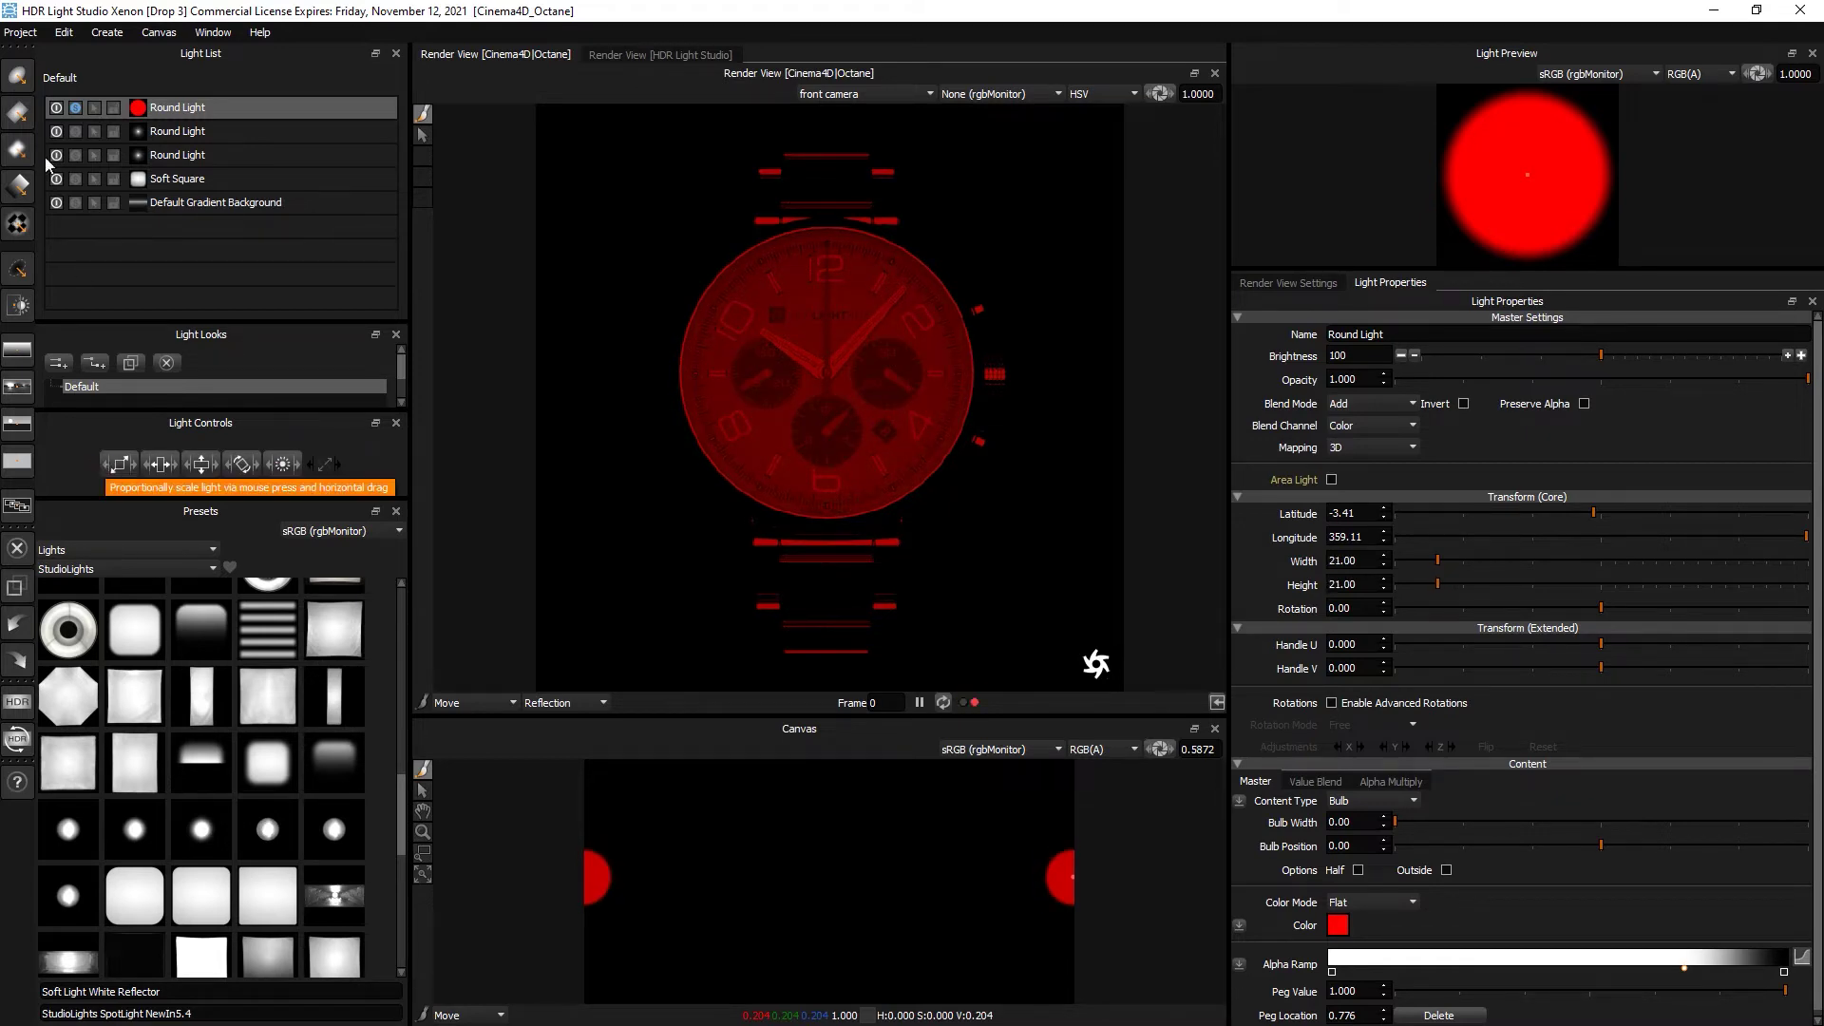
# Unsolo the first Round Light and set its brightness to 0.
pyautogui.click(75, 108)
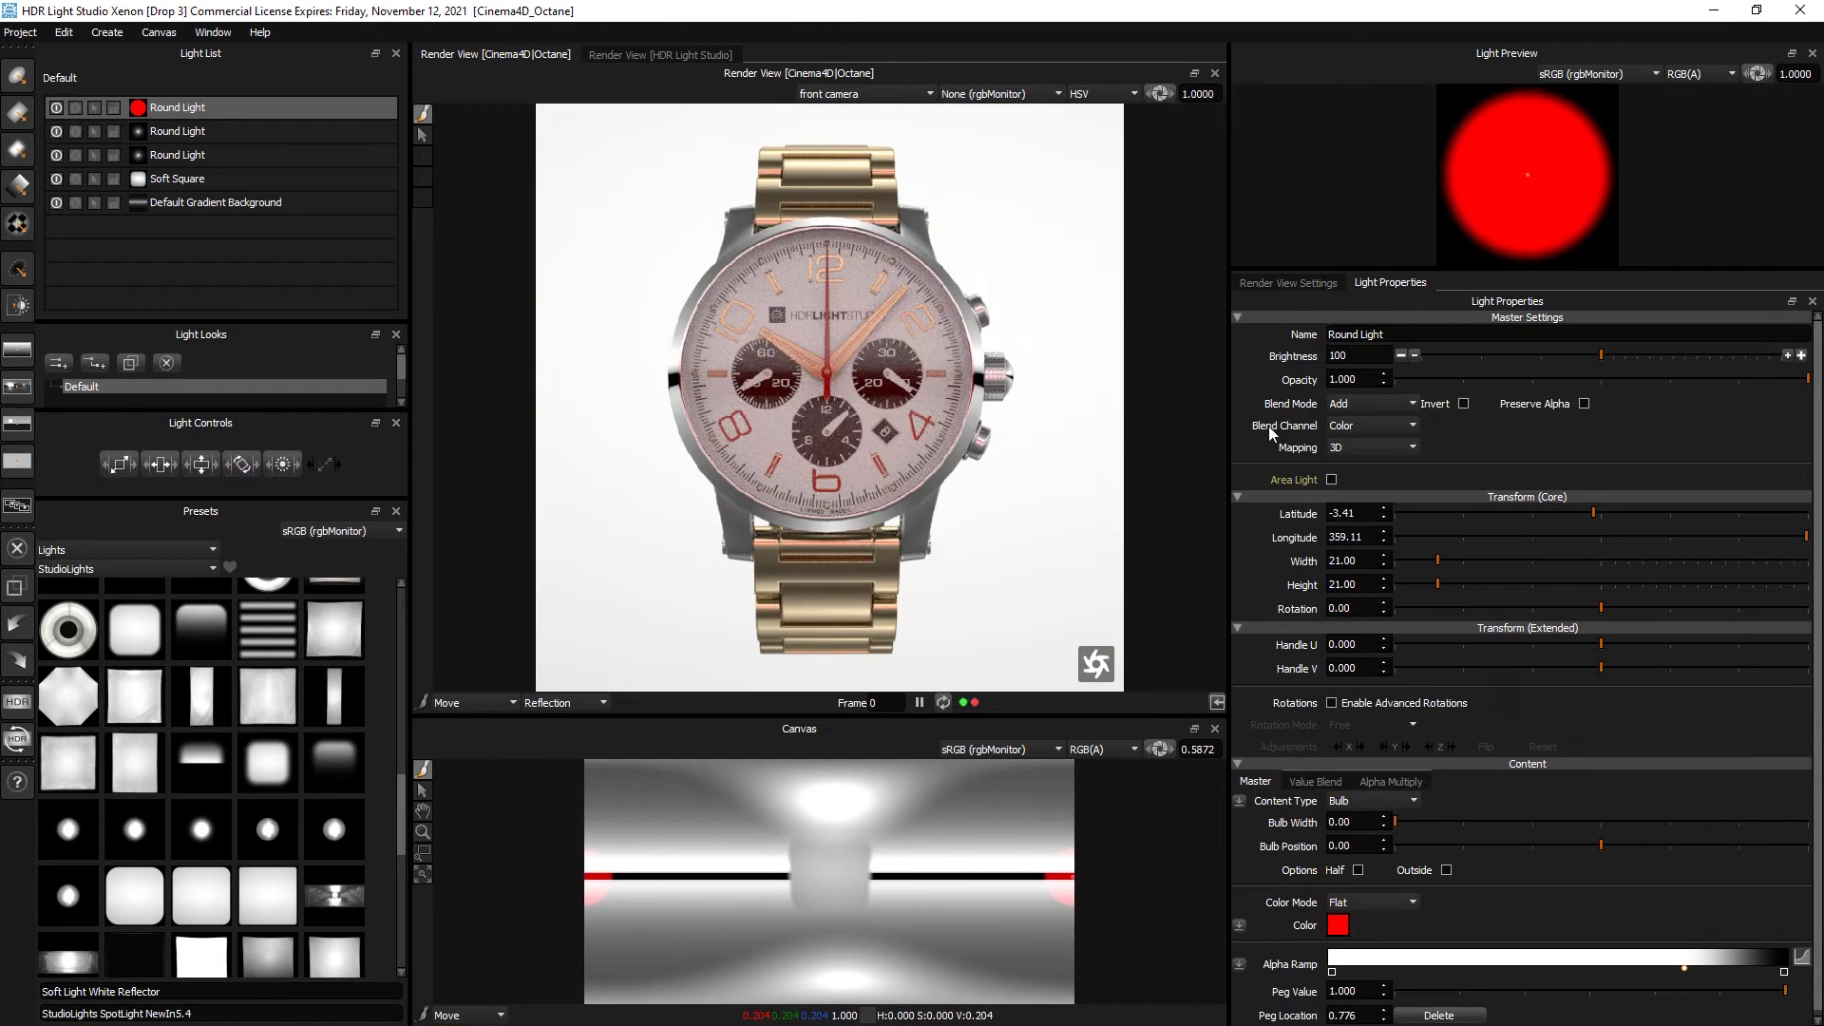
pyautogui.click(1282, 356)
pyautogui.write('0')
pyautogui.press('Return')
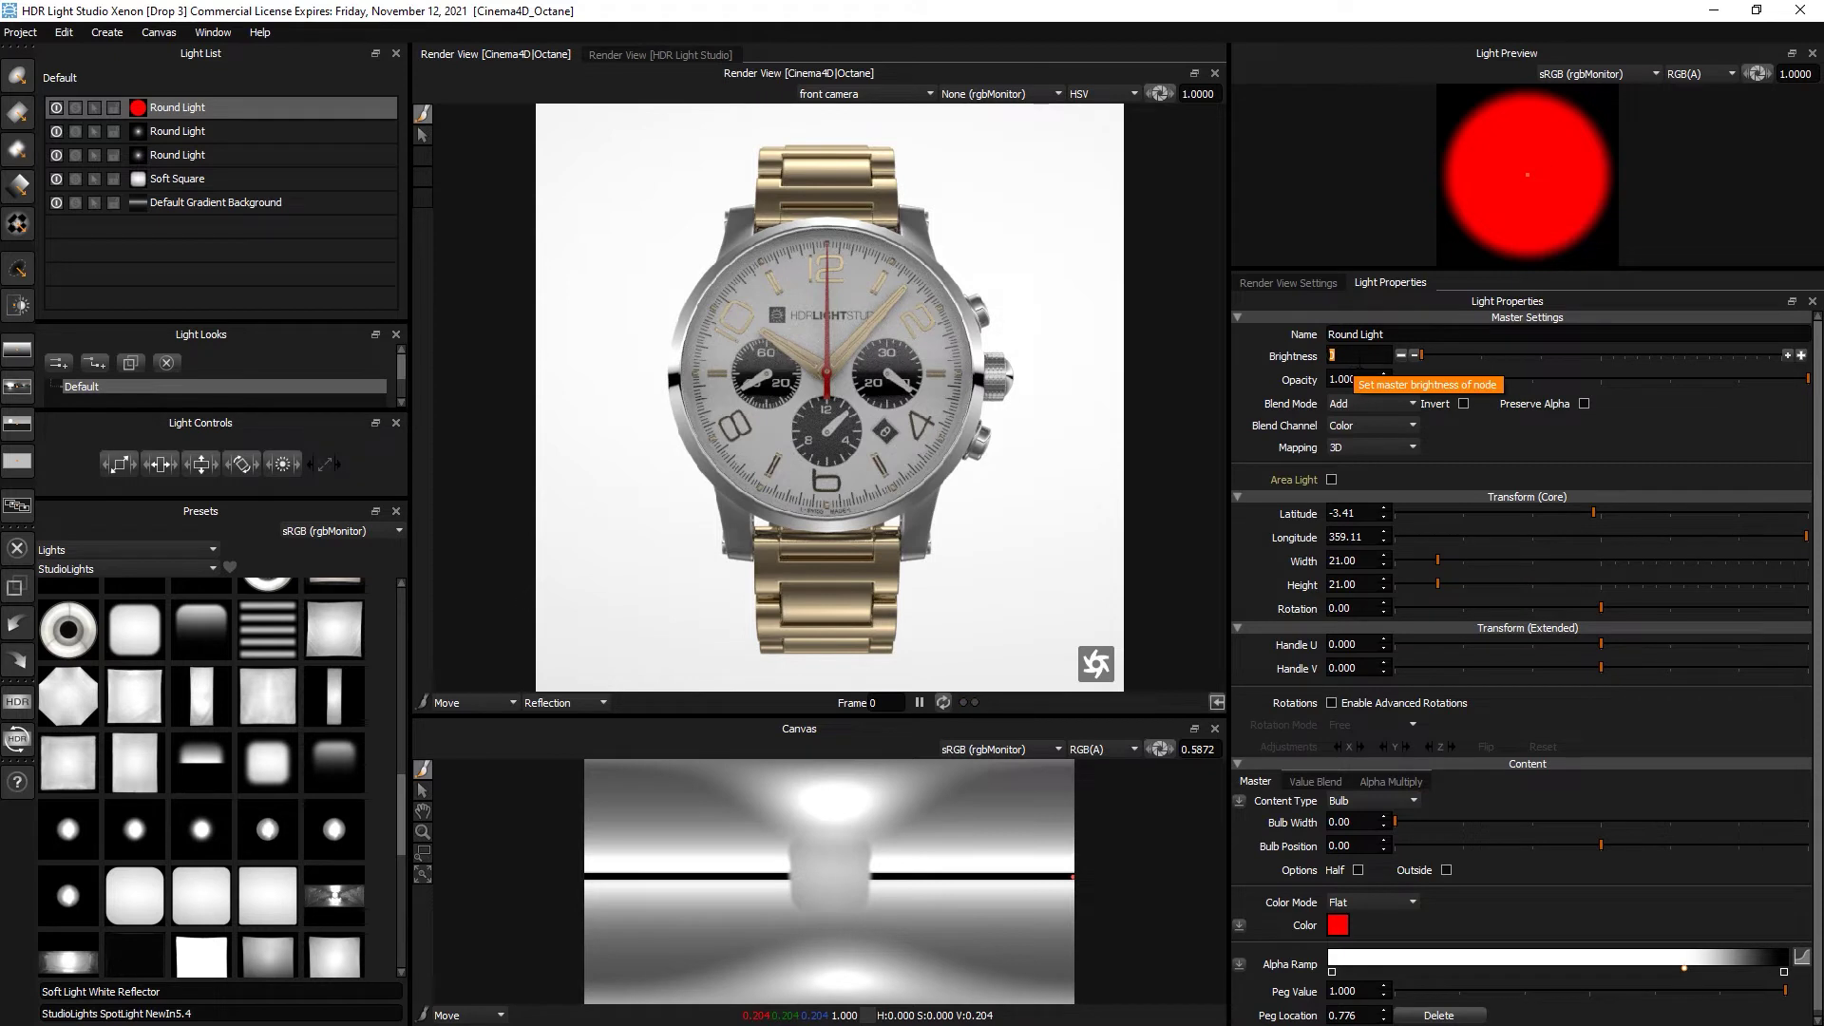
pyautogui.click(1333, 355)
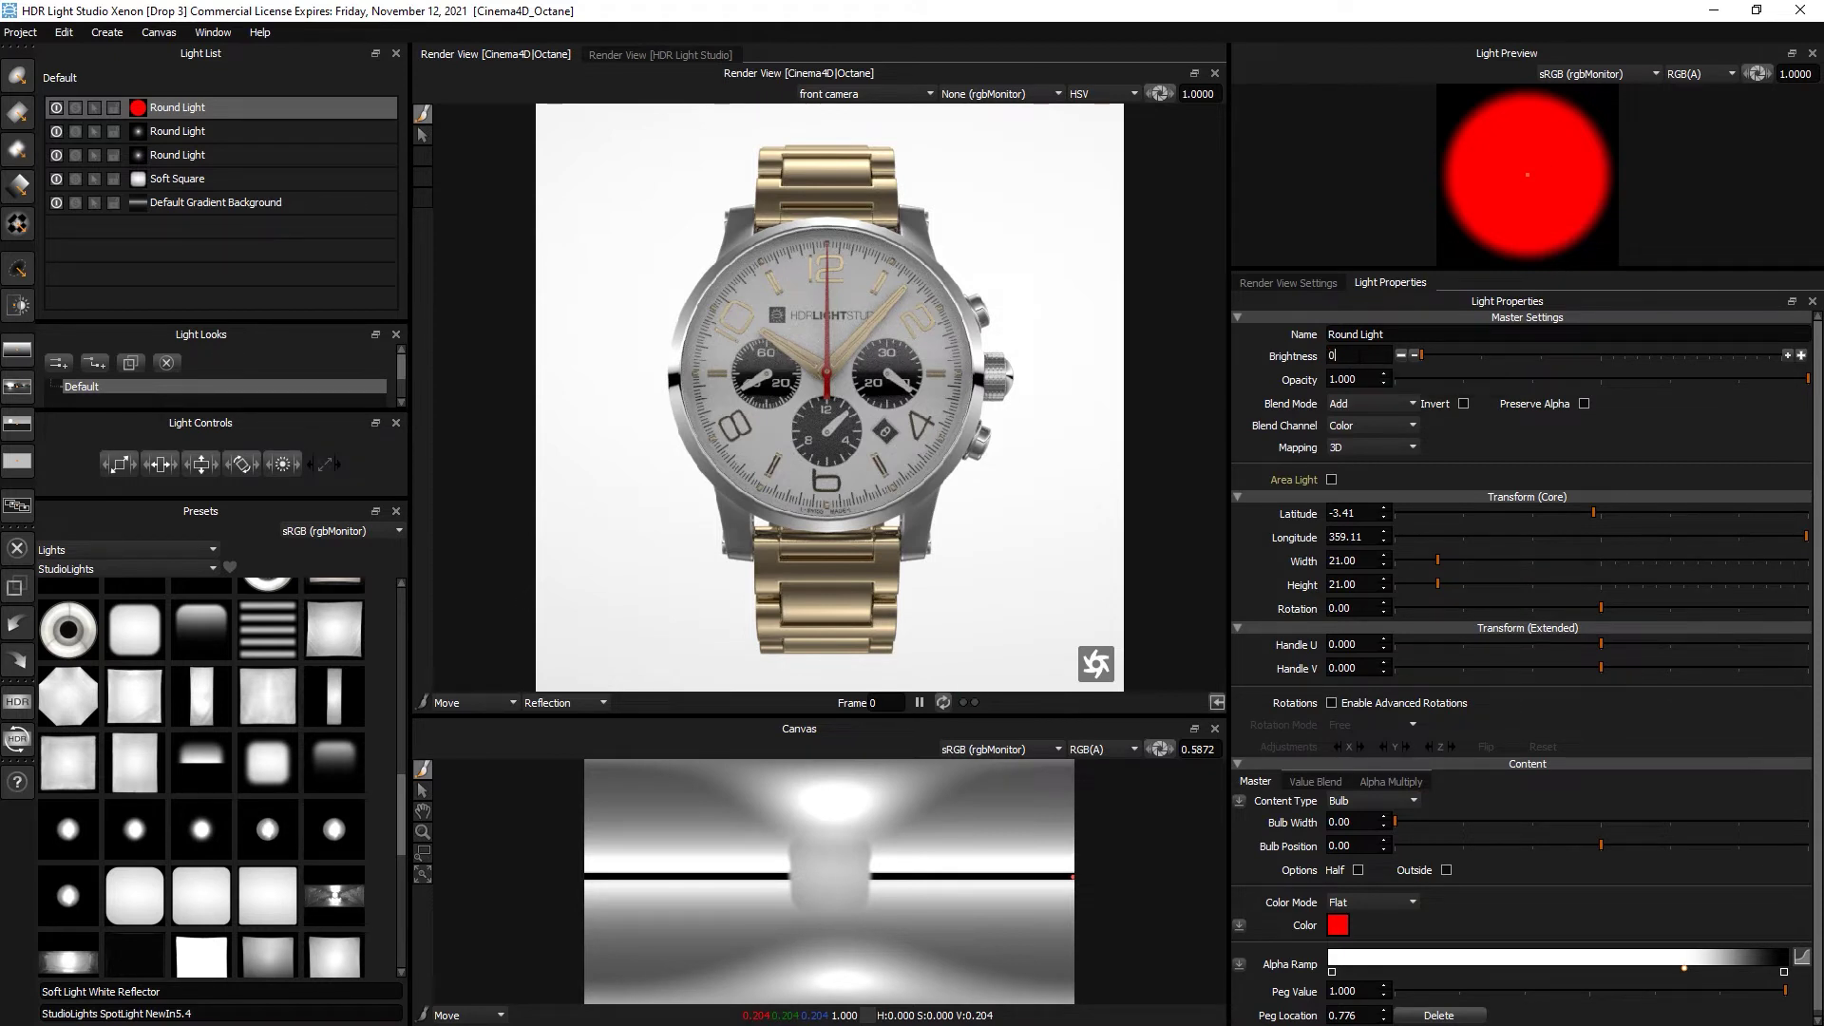
# Switch the light's blend mode to Over and toggle its visibility off and on to compare.
pyautogui.click(1339, 404)
pyautogui.click(1349, 442)
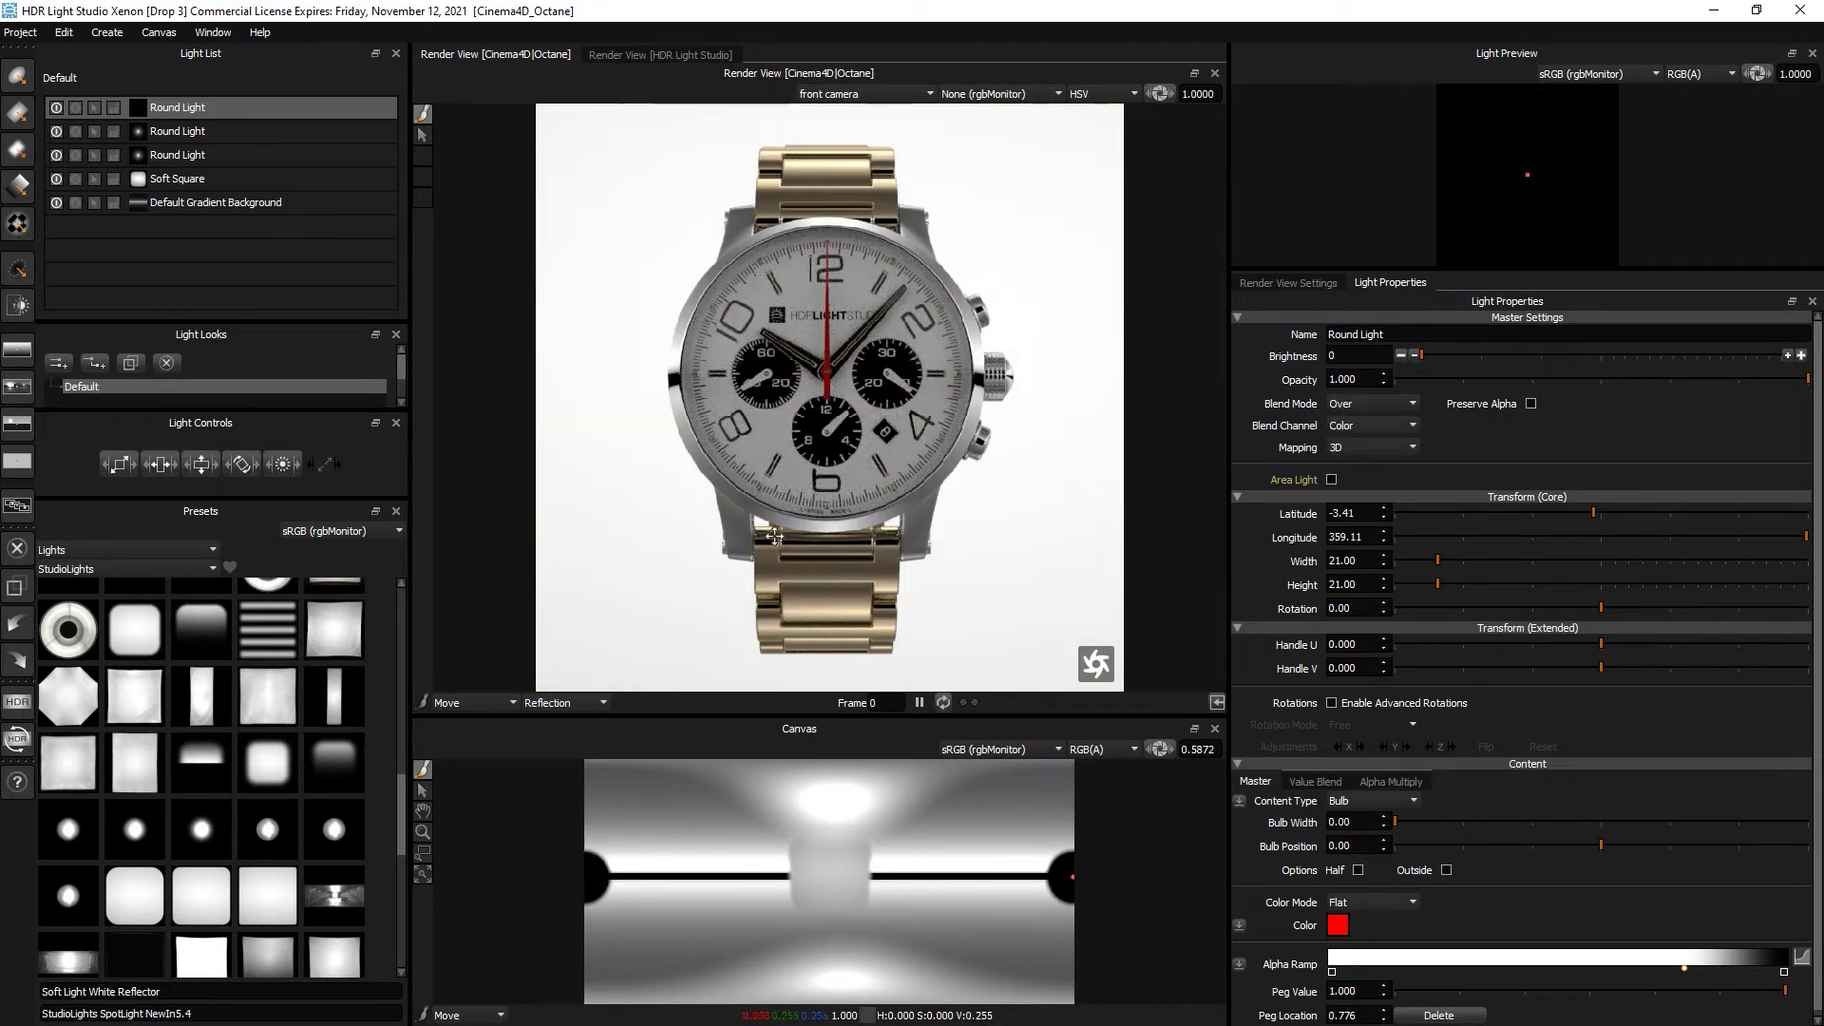
pyautogui.click(55, 108)
pyautogui.click(56, 108)
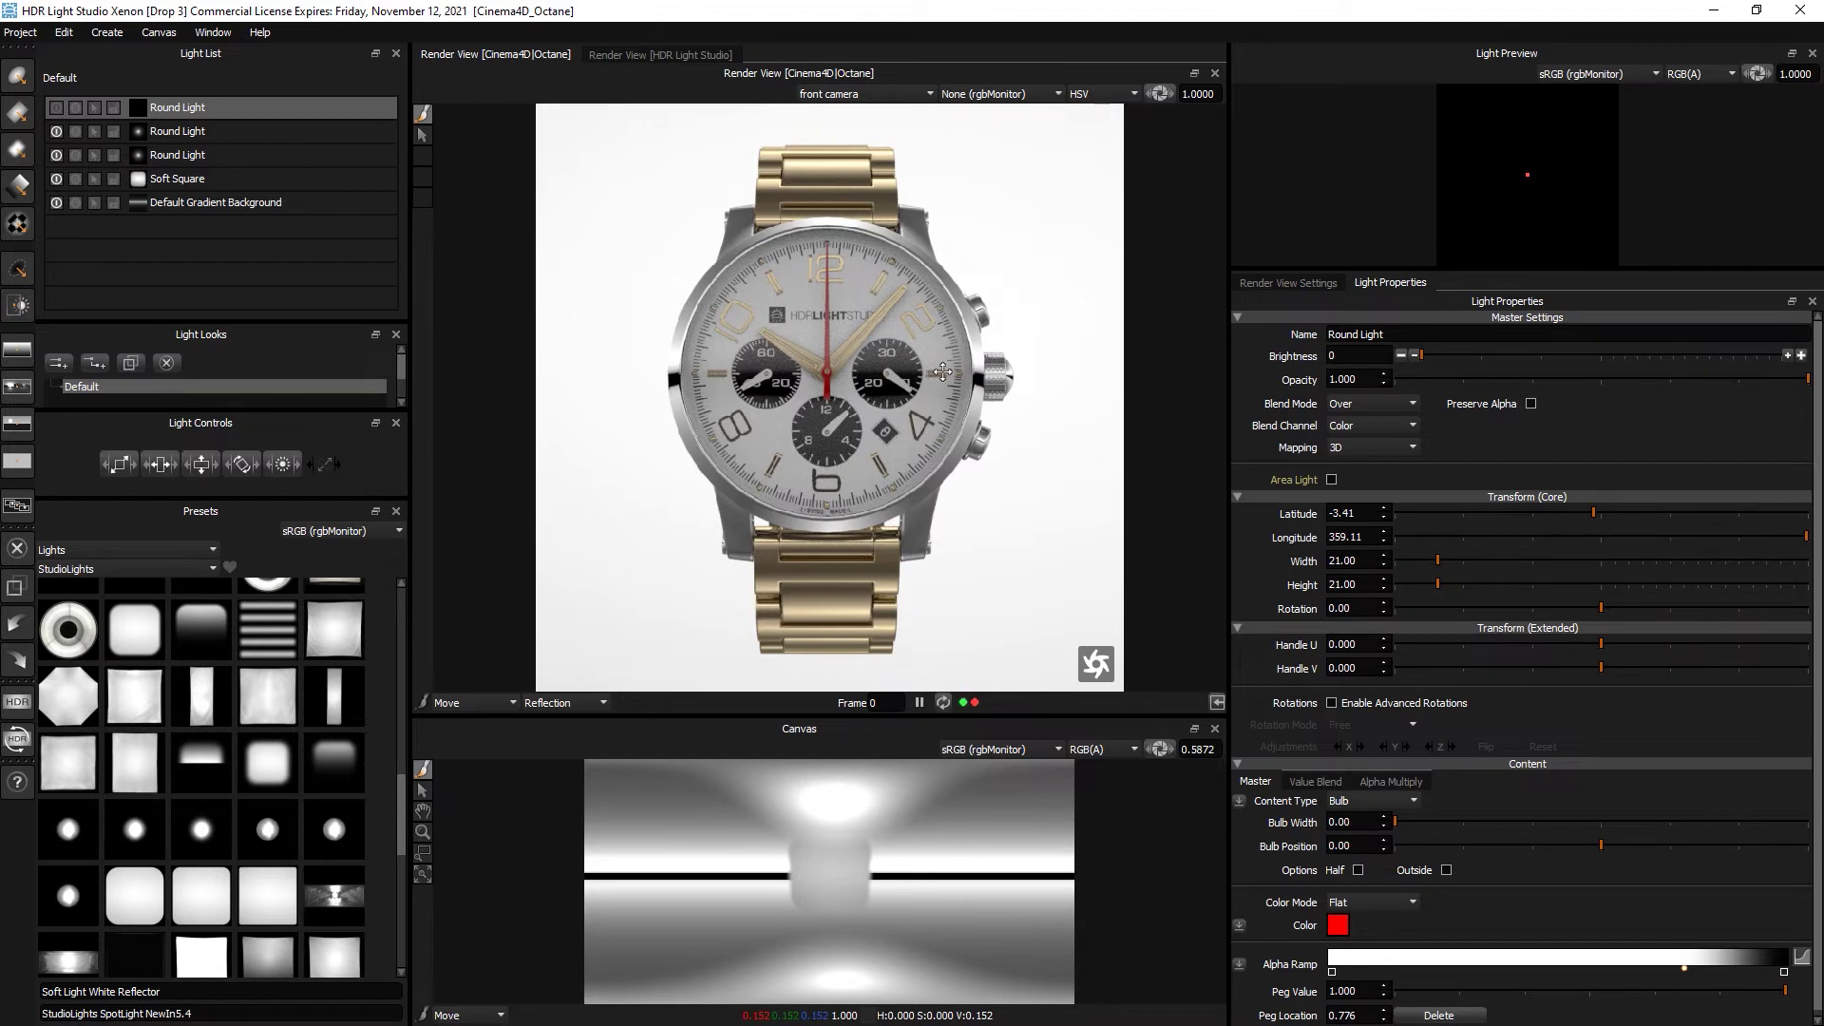
pyautogui.click(55, 107)
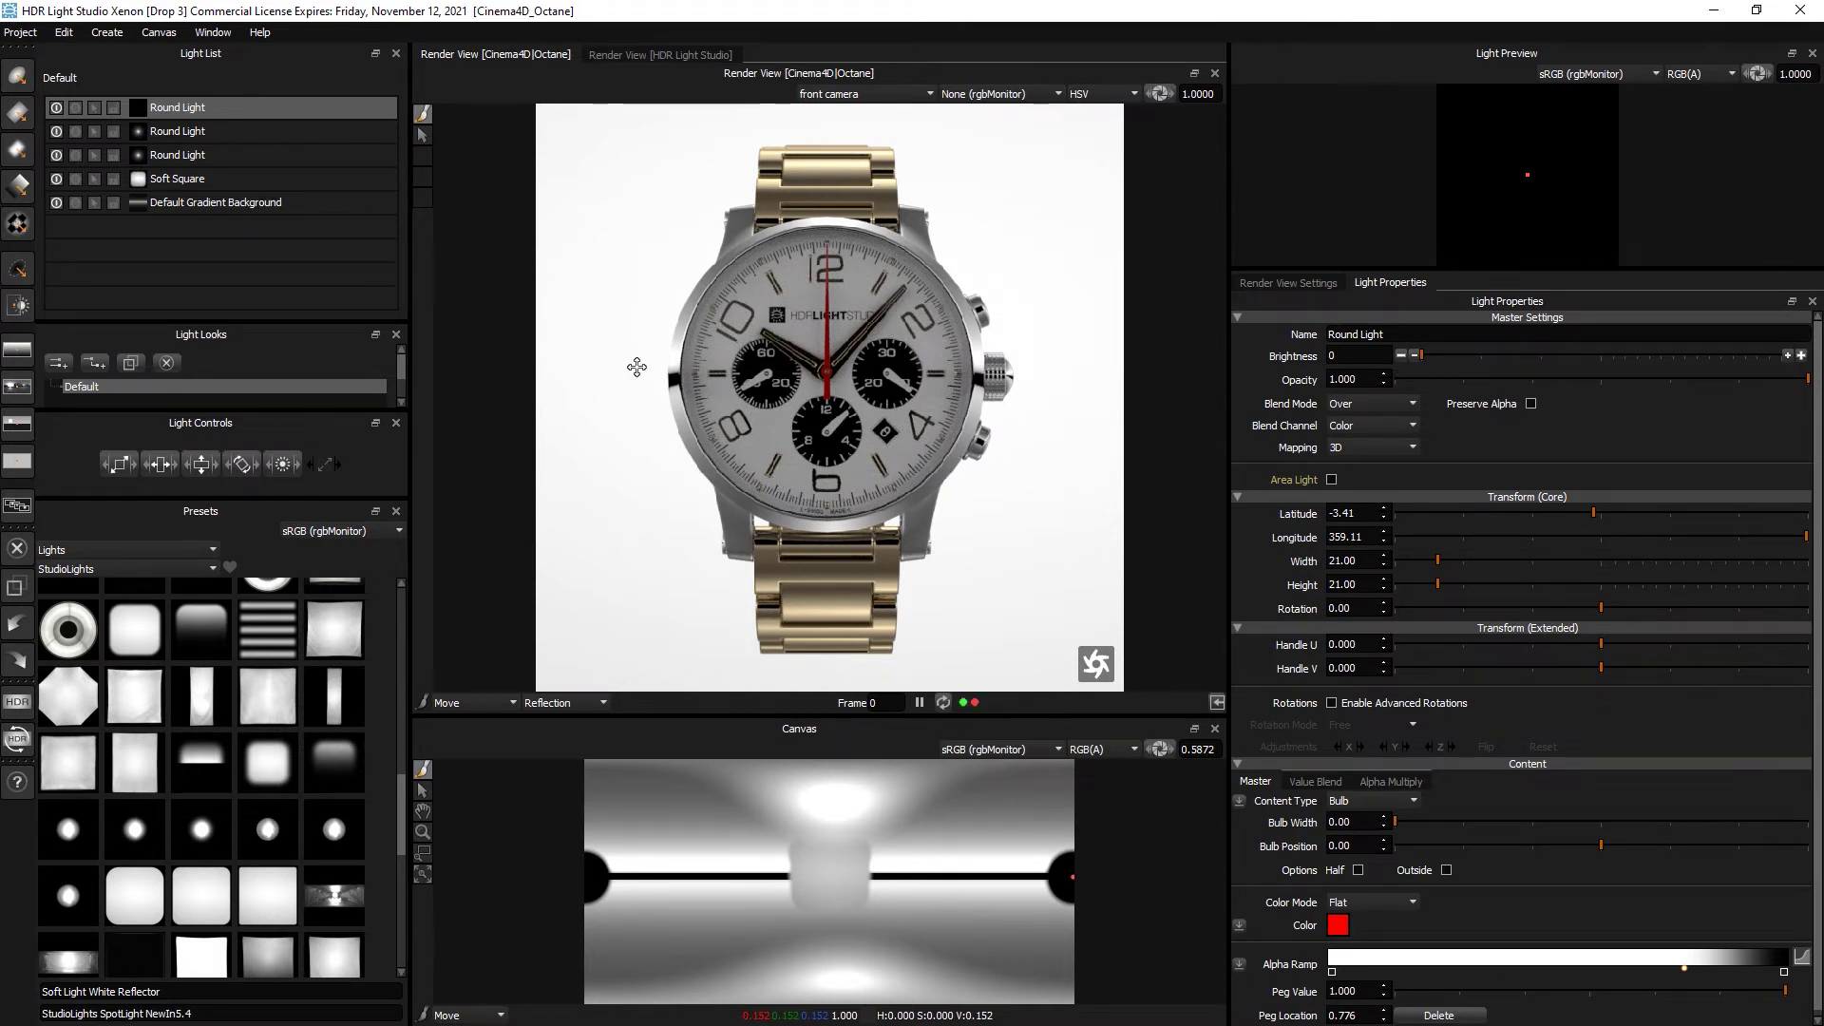
# Add a Tracing Paper light, solo it, brighten it, and place its reflection on the watch face.
pyautogui.moveTo(139, 776)
pyautogui.scroll(-3, 139, 777)
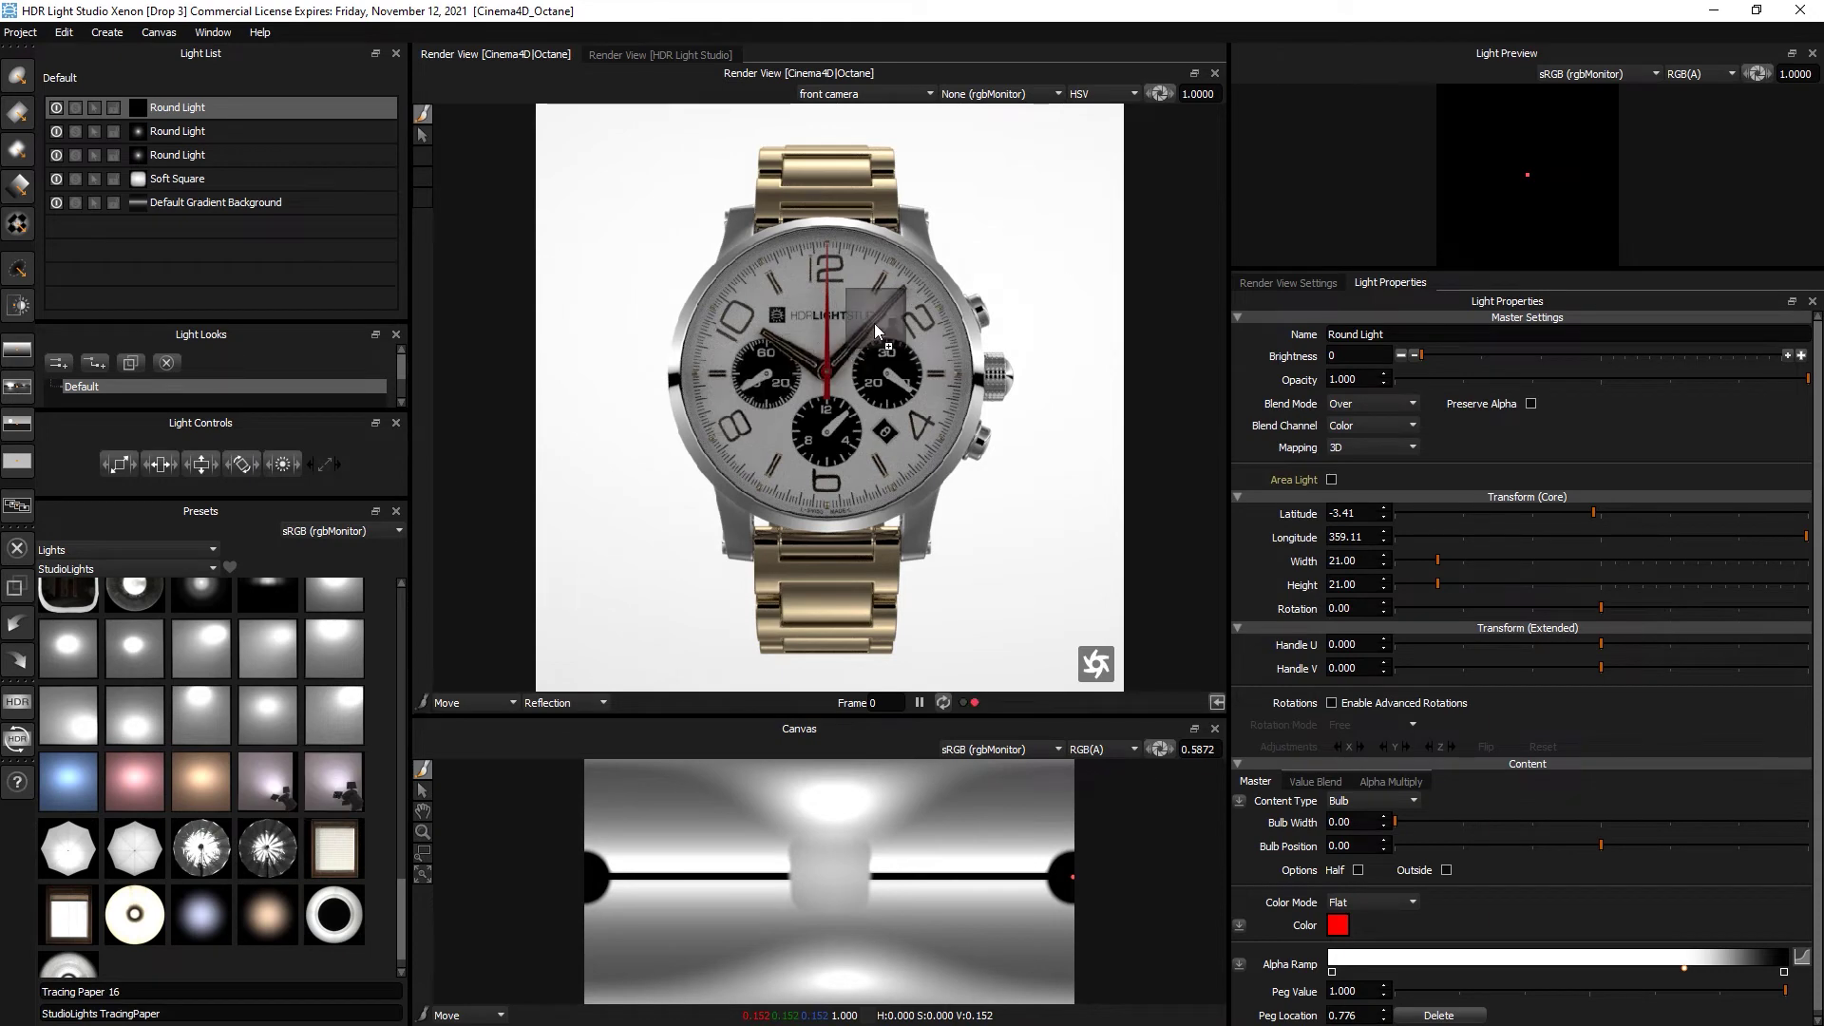
pyautogui.moveTo(874, 323); pyautogui.dragTo(874, 323)
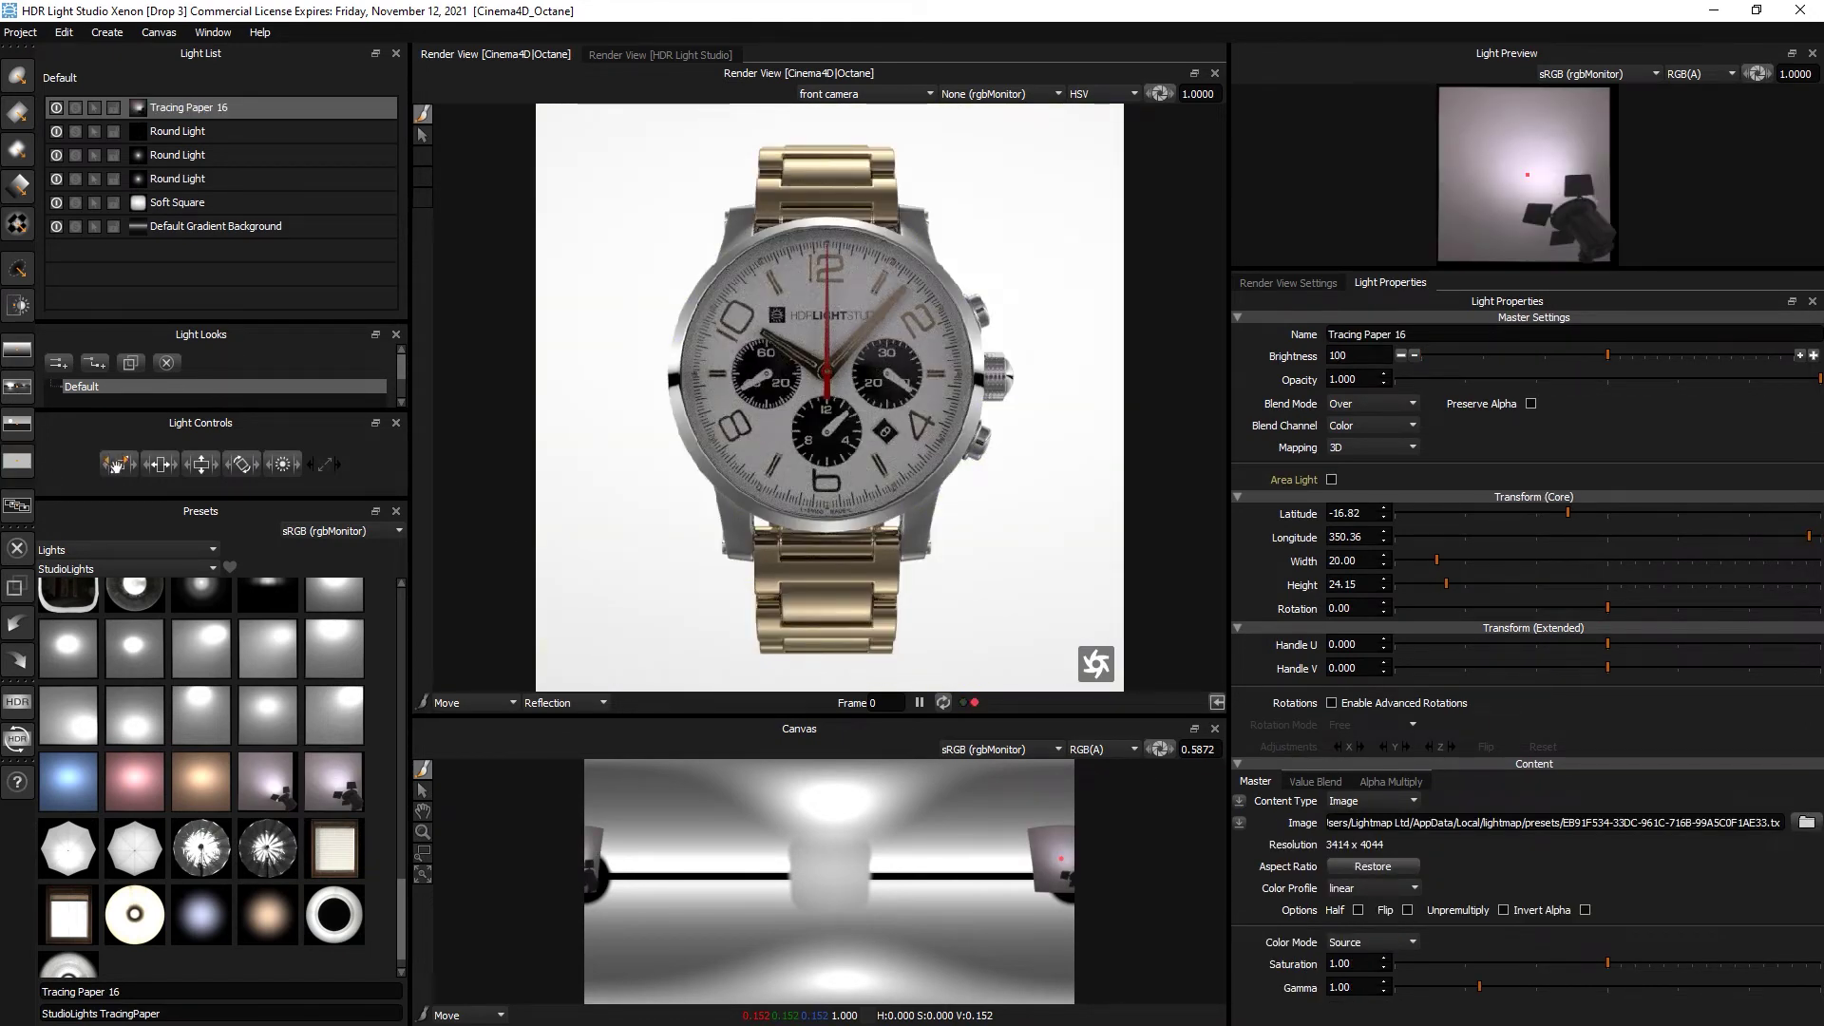
pyautogui.scroll(-5, 72, 471)
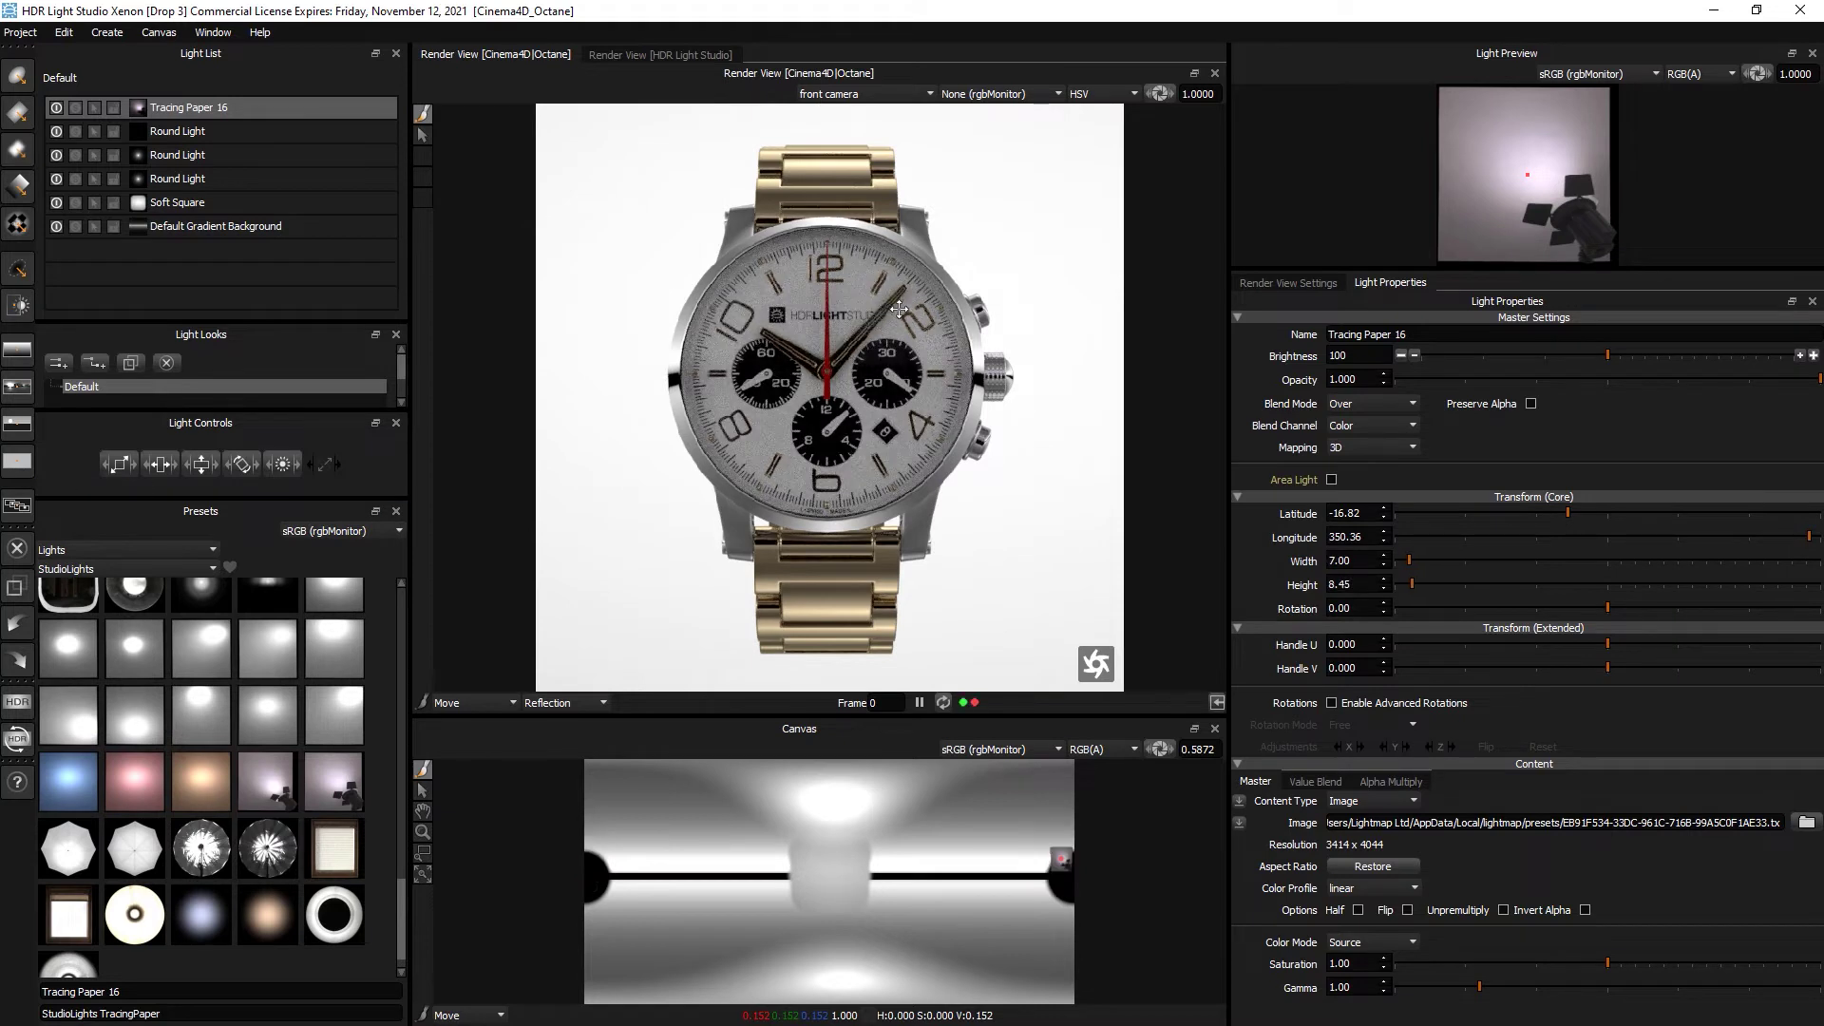
pyautogui.click(76, 108)
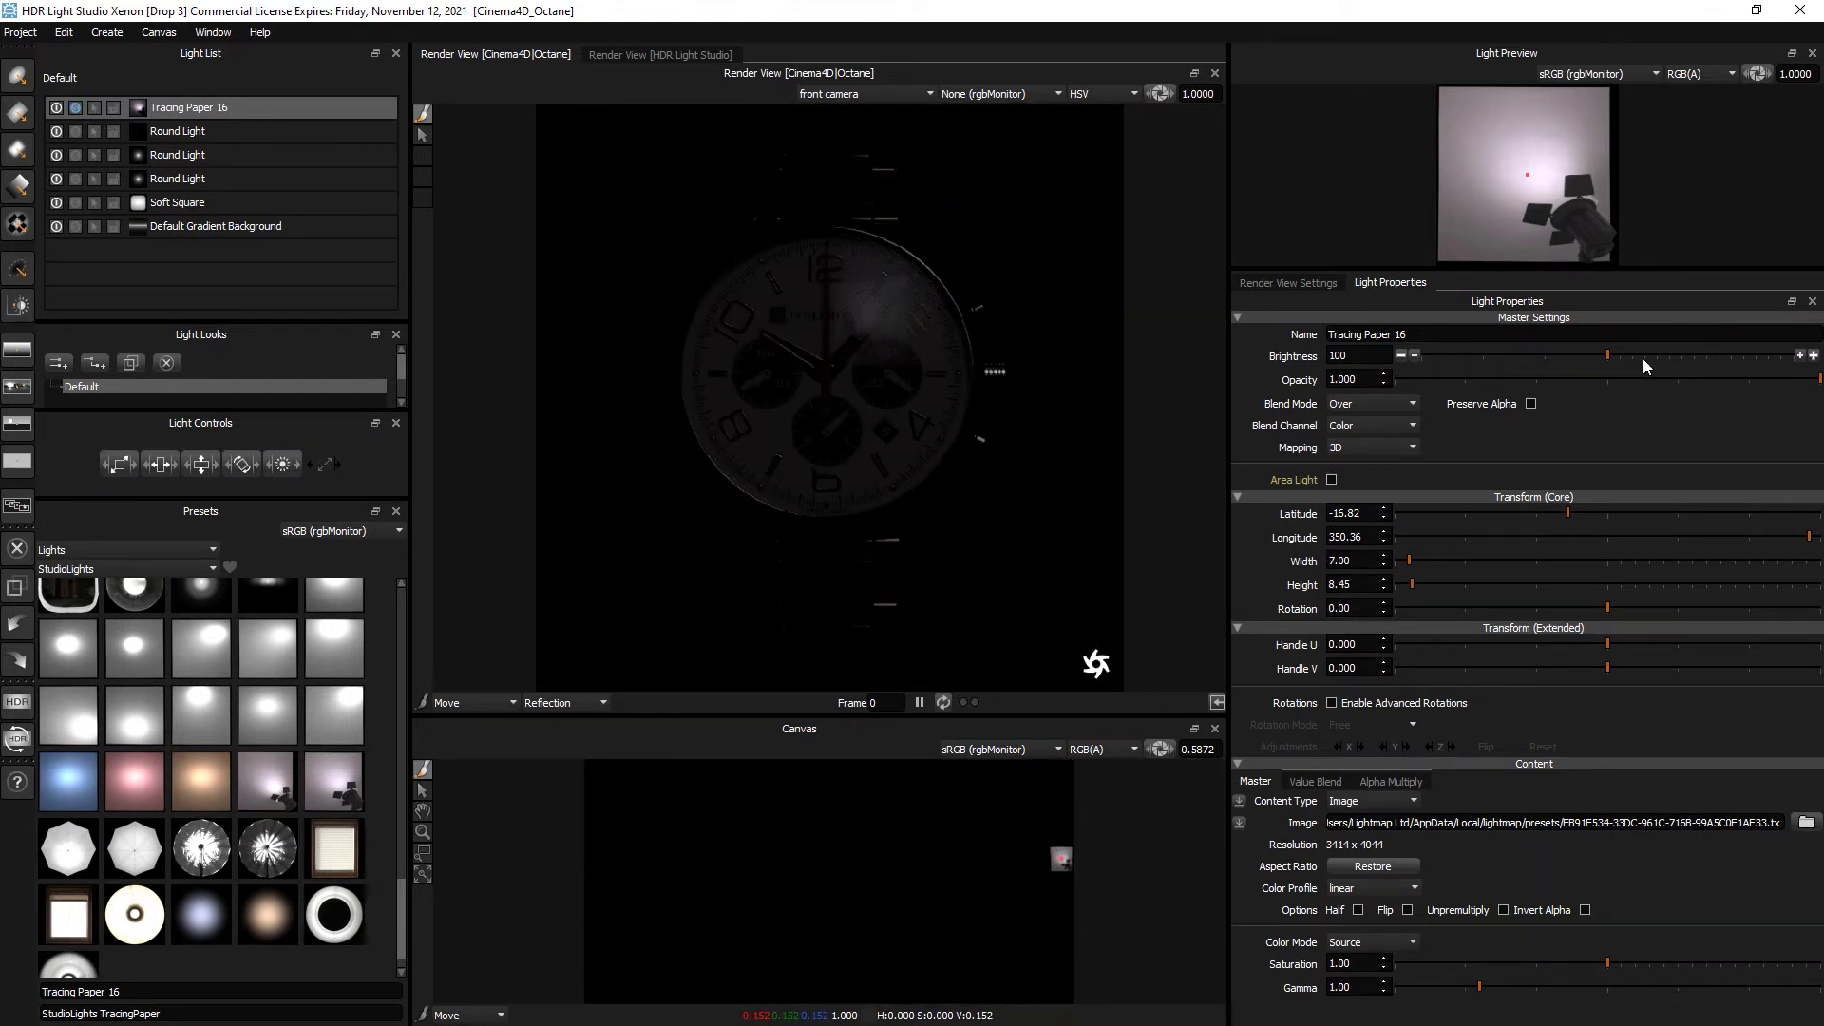
pyautogui.click(1642, 355)
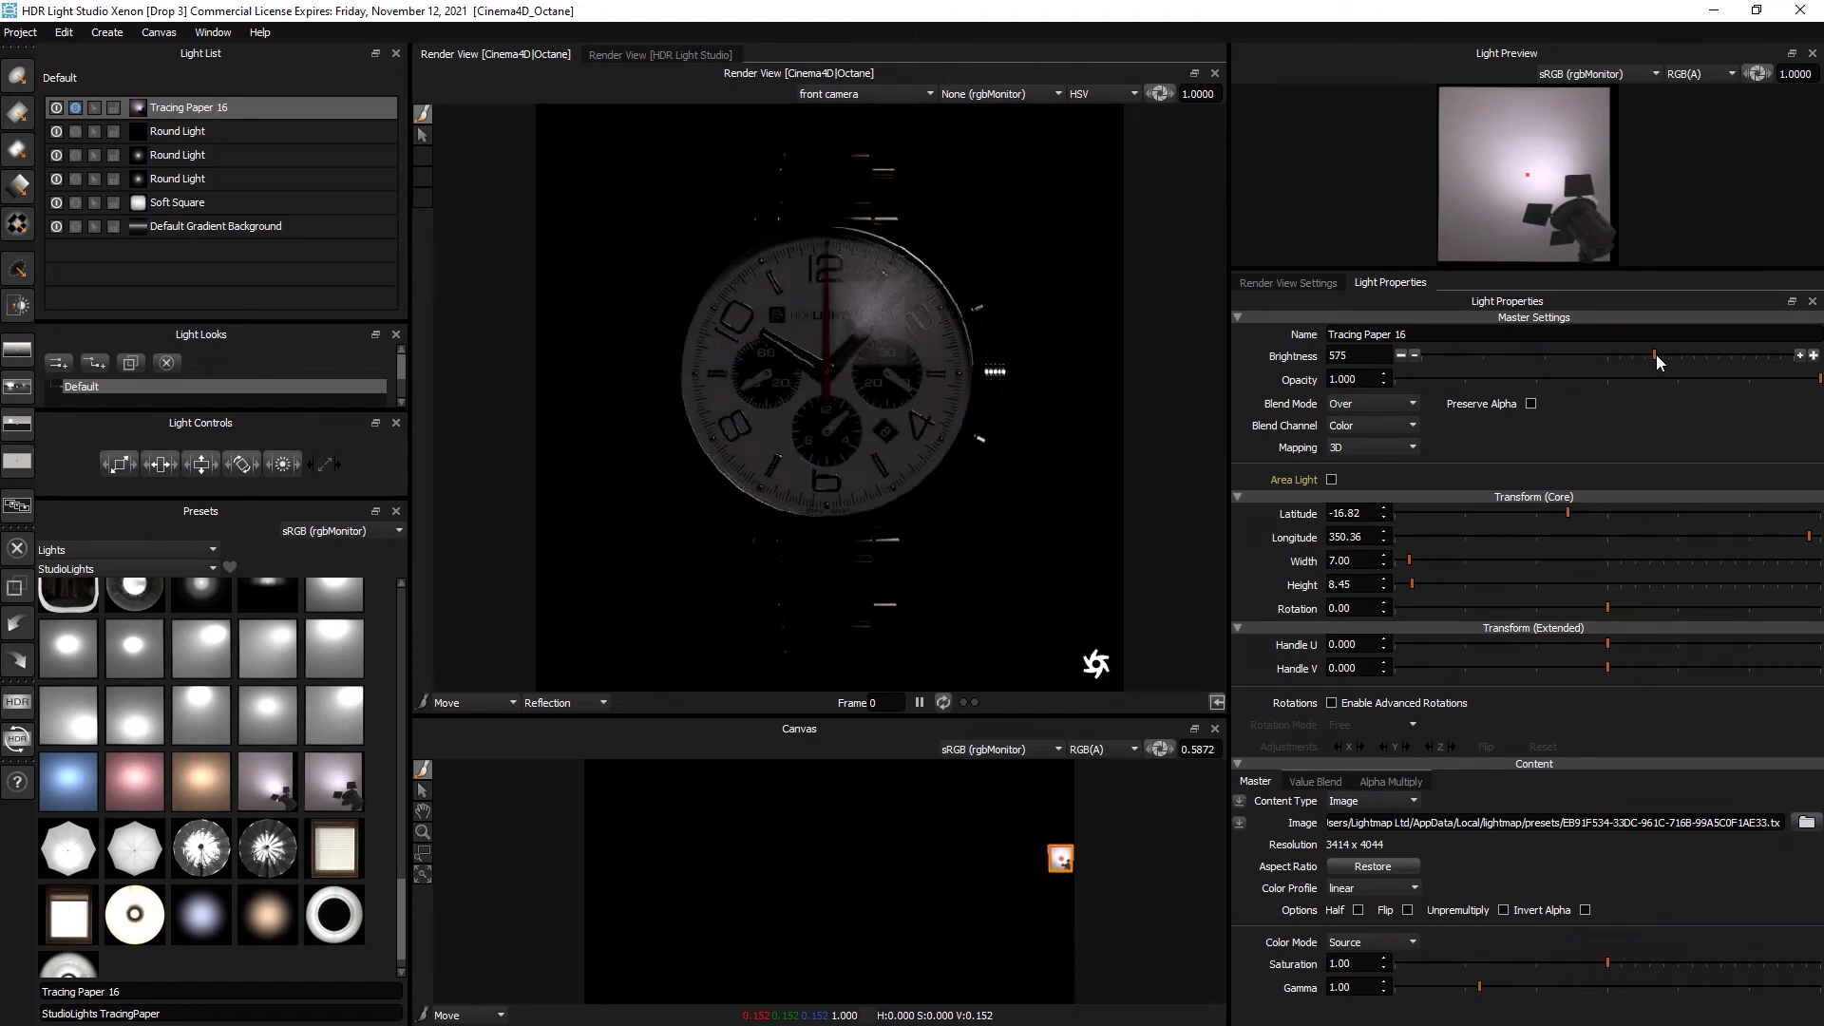
pyautogui.moveTo(1656, 355); pyautogui.dragTo(1666, 356)
pyautogui.click(861, 331)
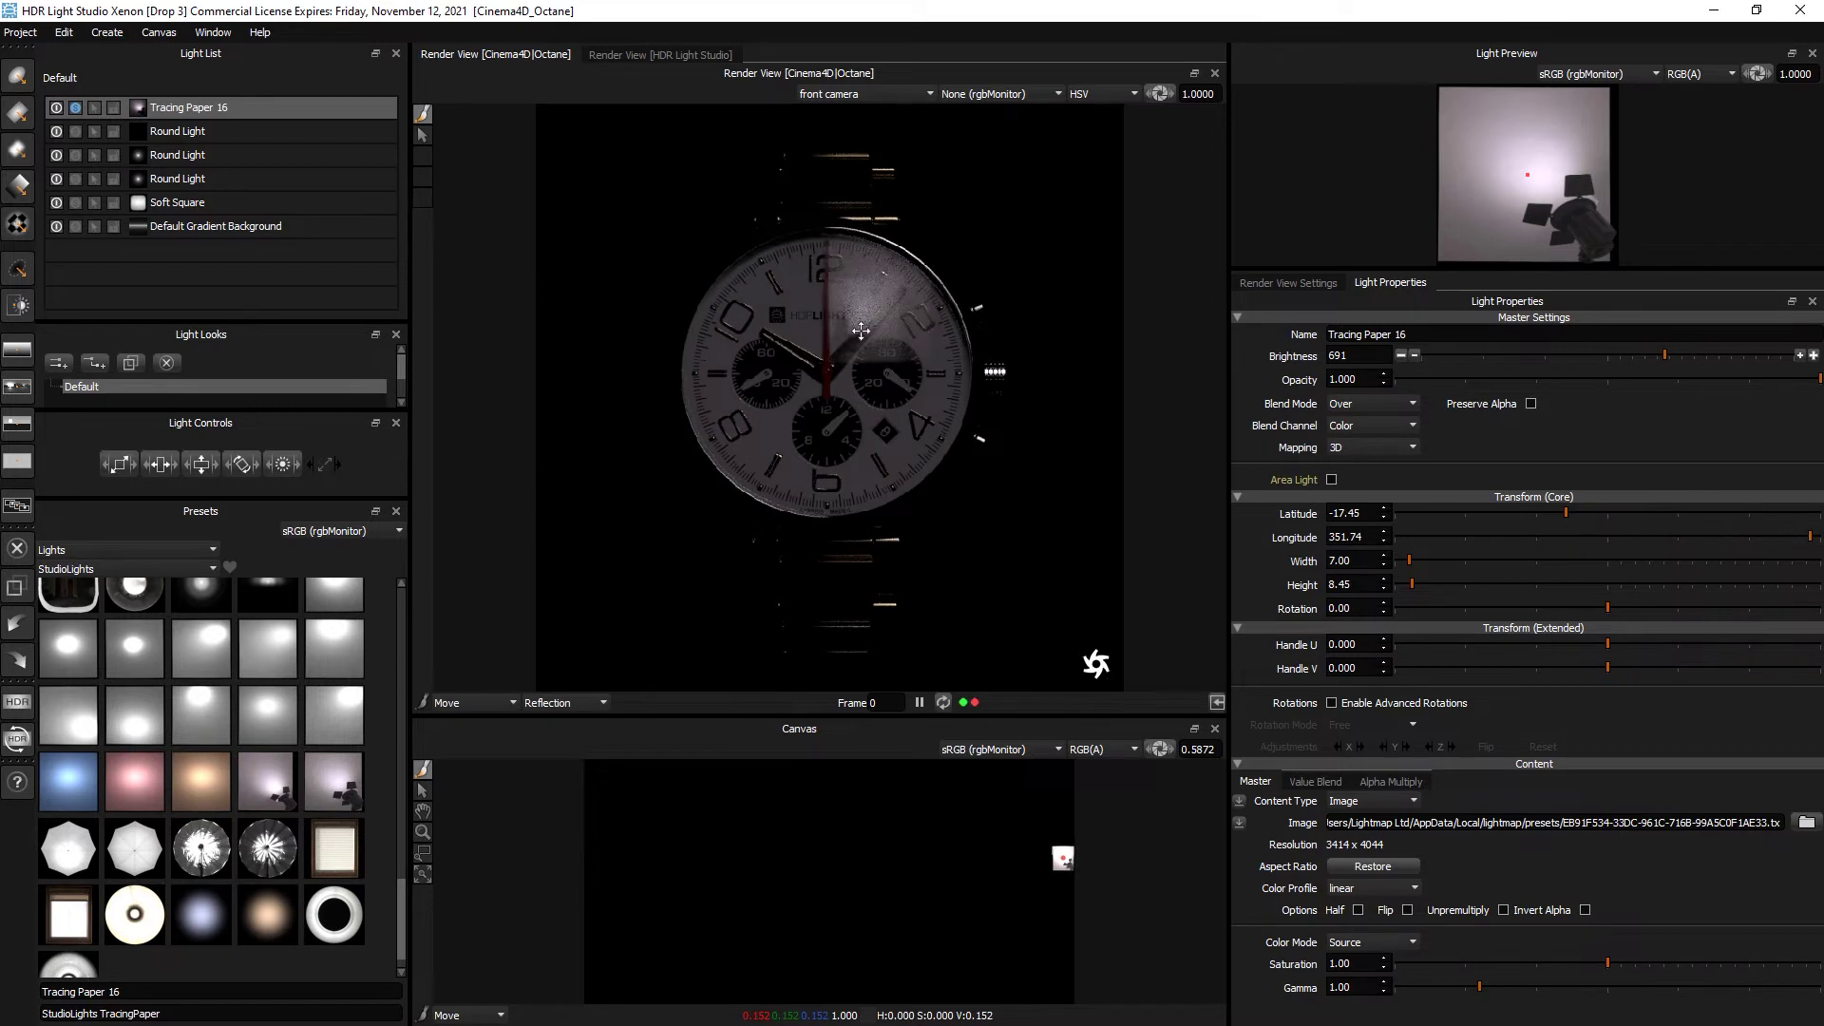
pyautogui.click(867, 338)
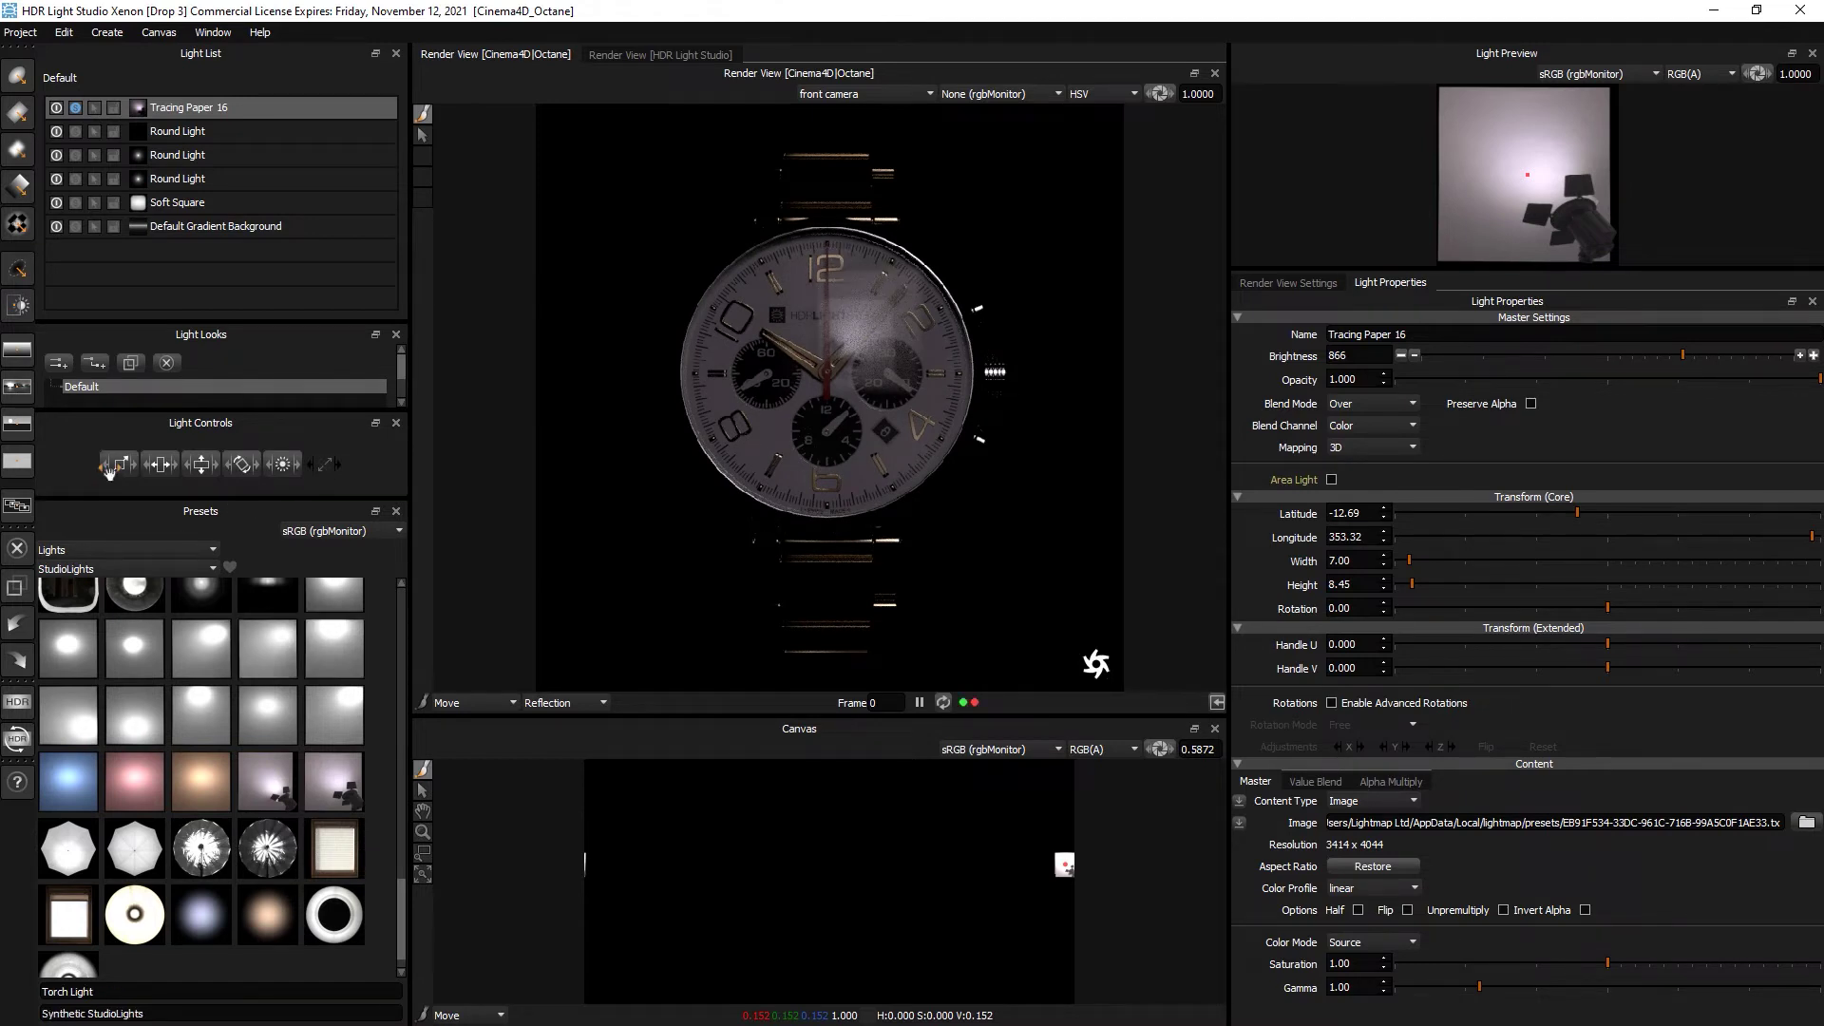
# Enlarge the Tracing Paper light to 15 × 18.12, unsolo it, and lower its brightness to 488.
pyautogui.moveTo(115, 469); pyautogui.dragTo(152, 467)
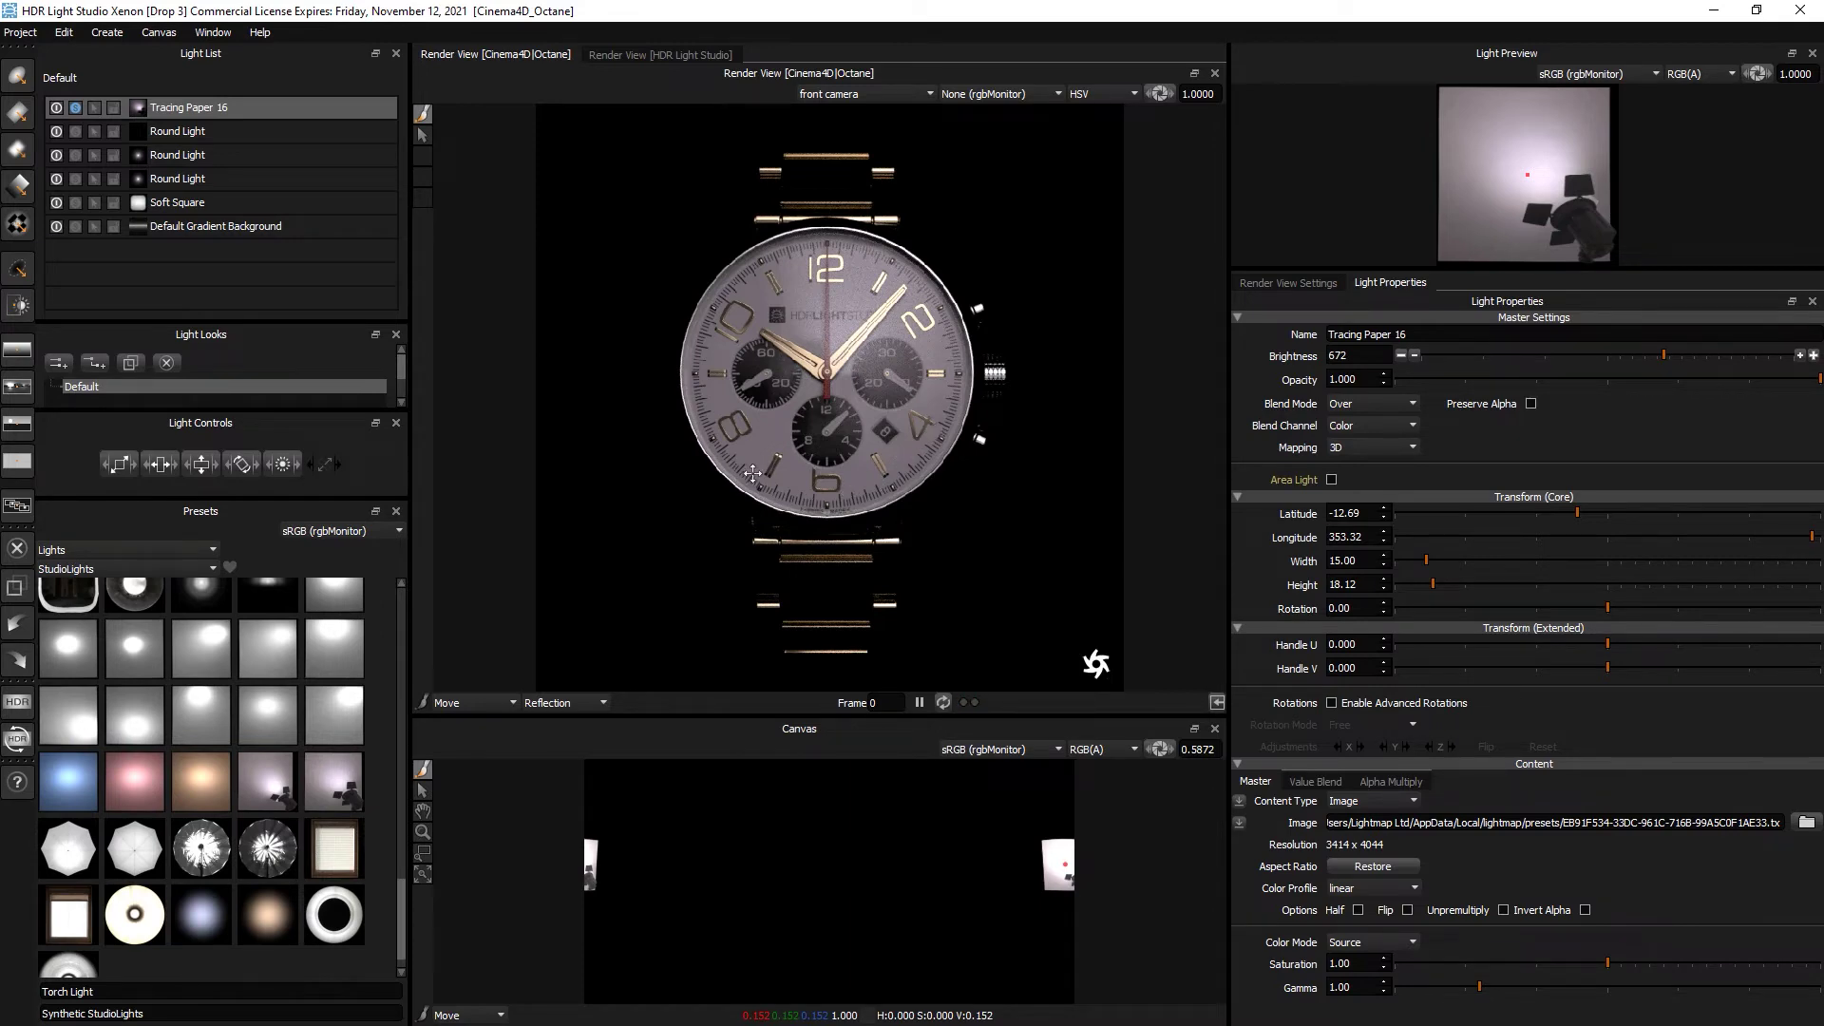
pyautogui.click(75, 107)
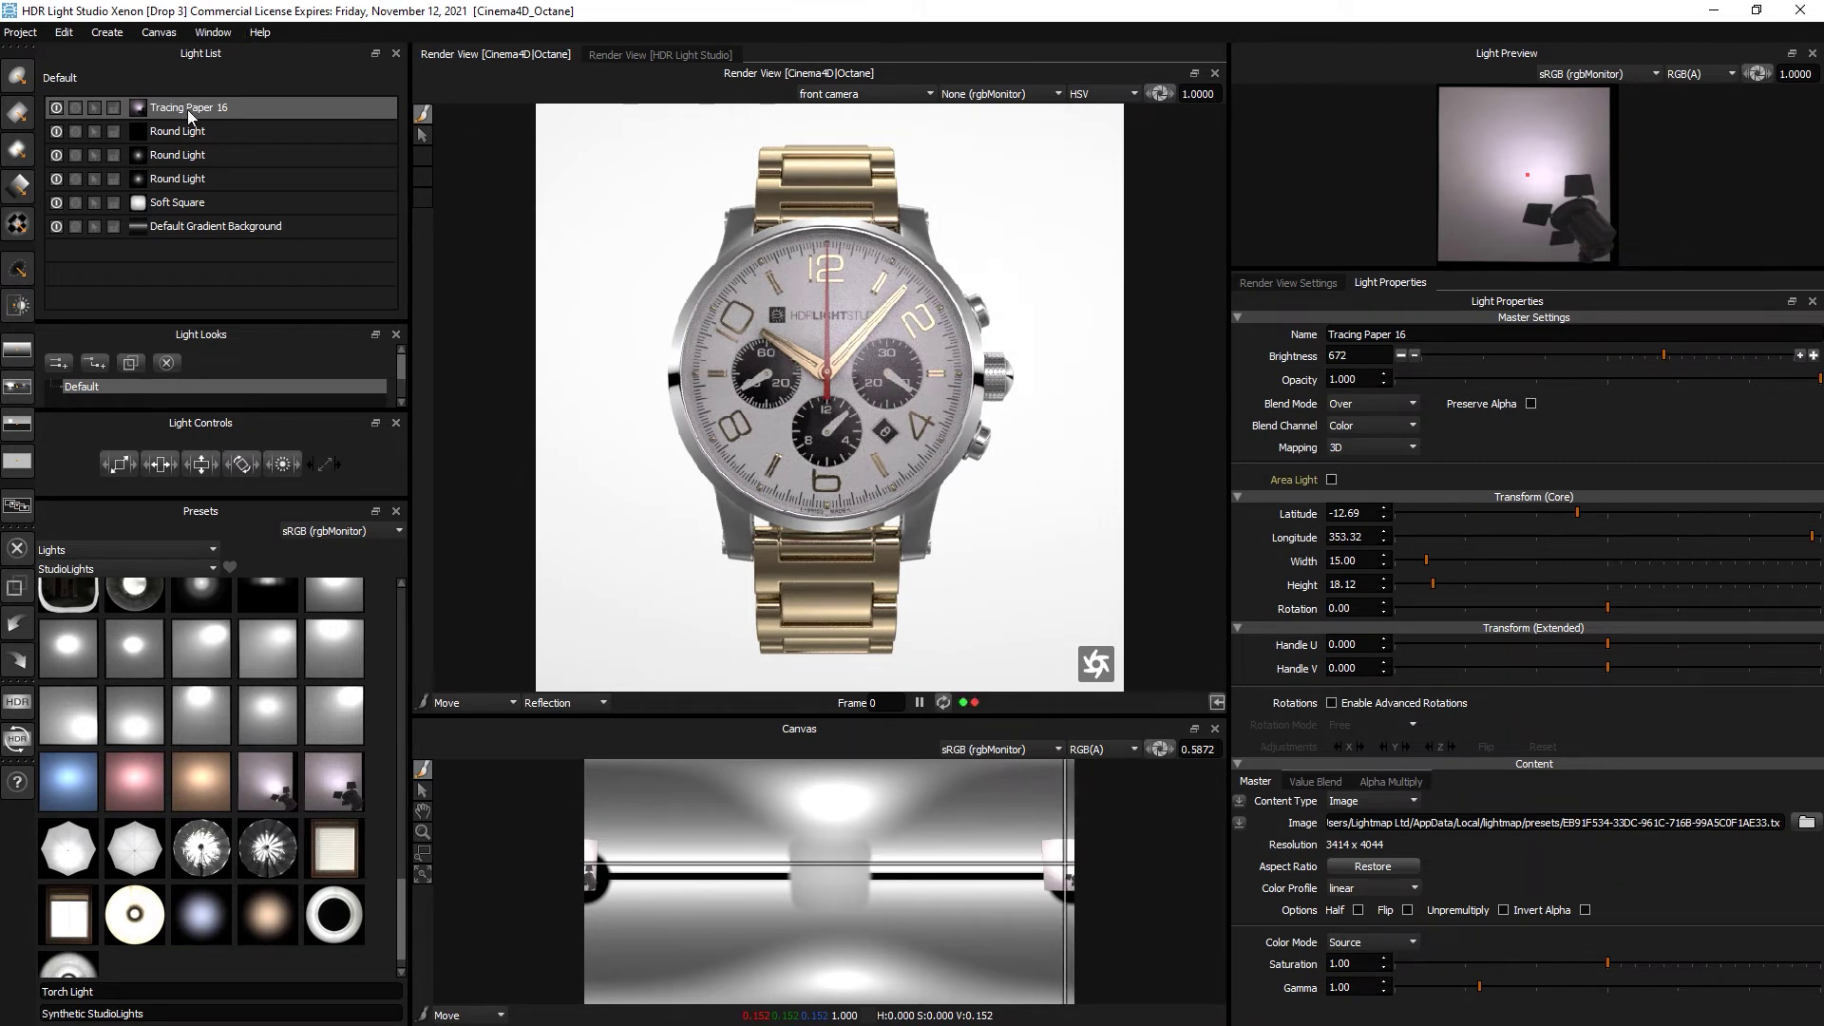
pyautogui.click(1640, 355)
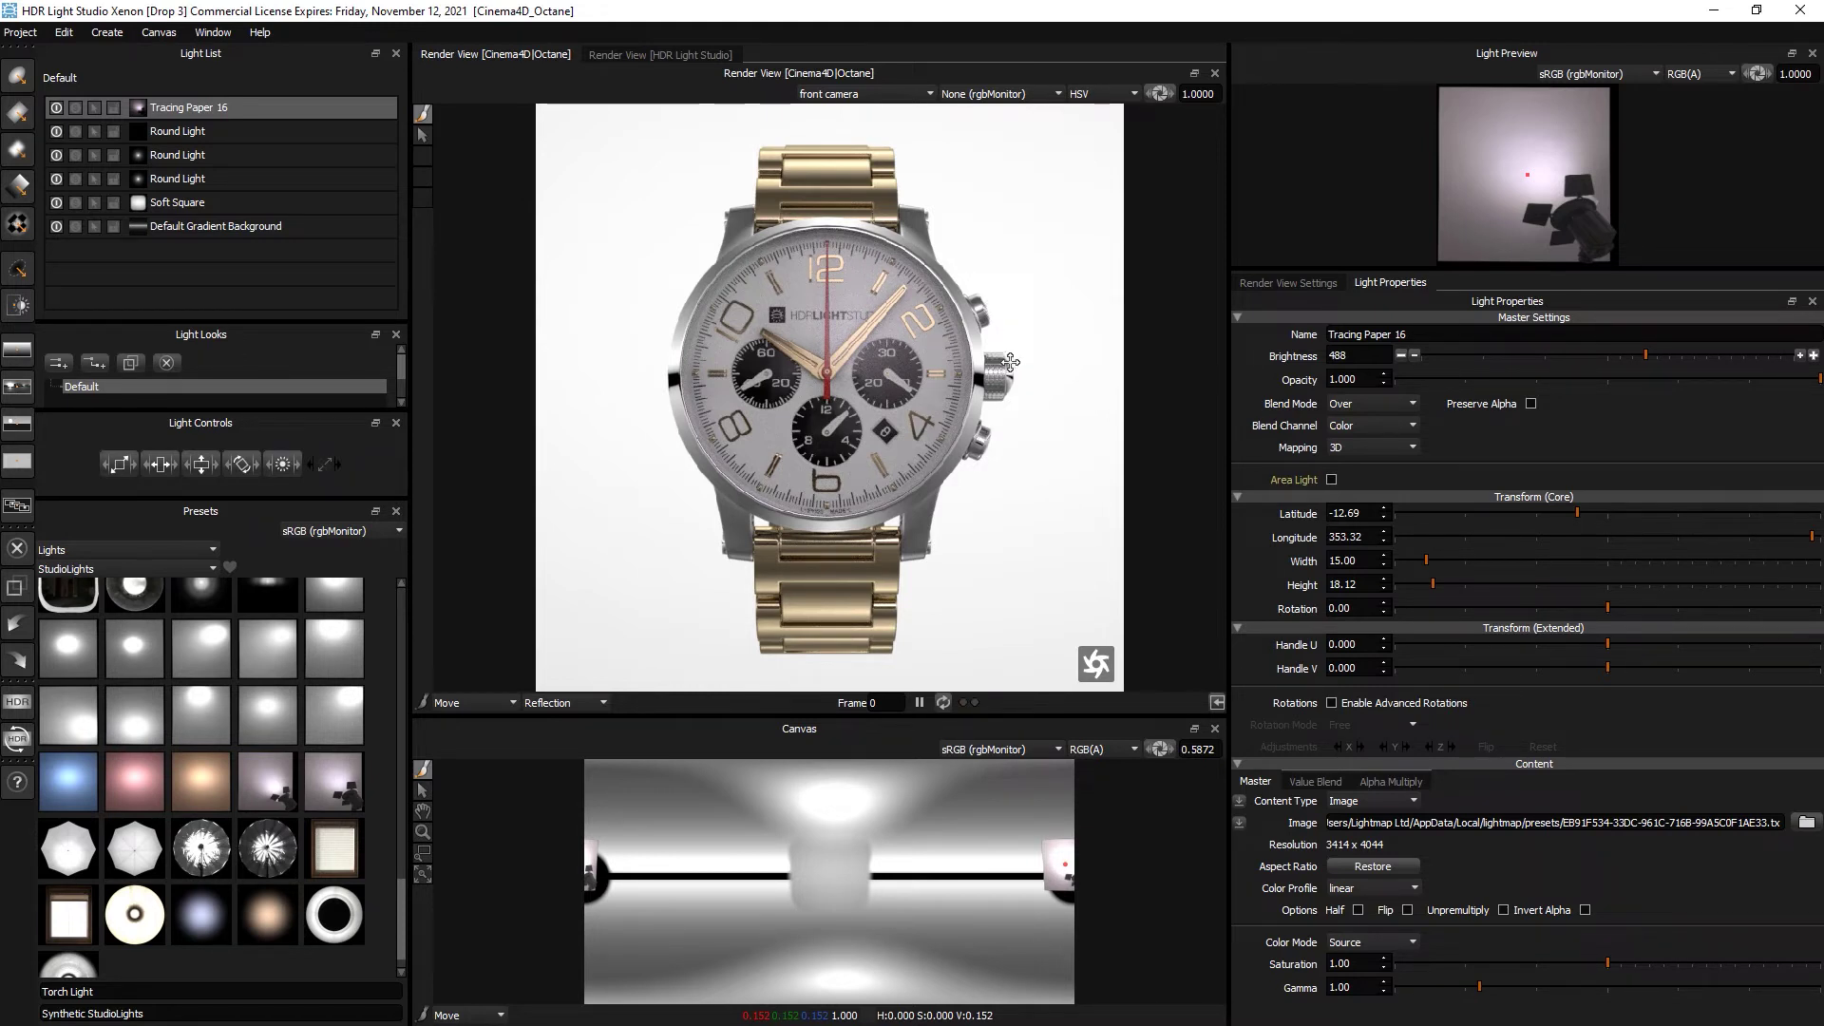
pyautogui.click(1002, 350)
# Add a Softbox 72x175 light, solo it, and move it left around the watch.
pyautogui.scroll(3, 202, 756)
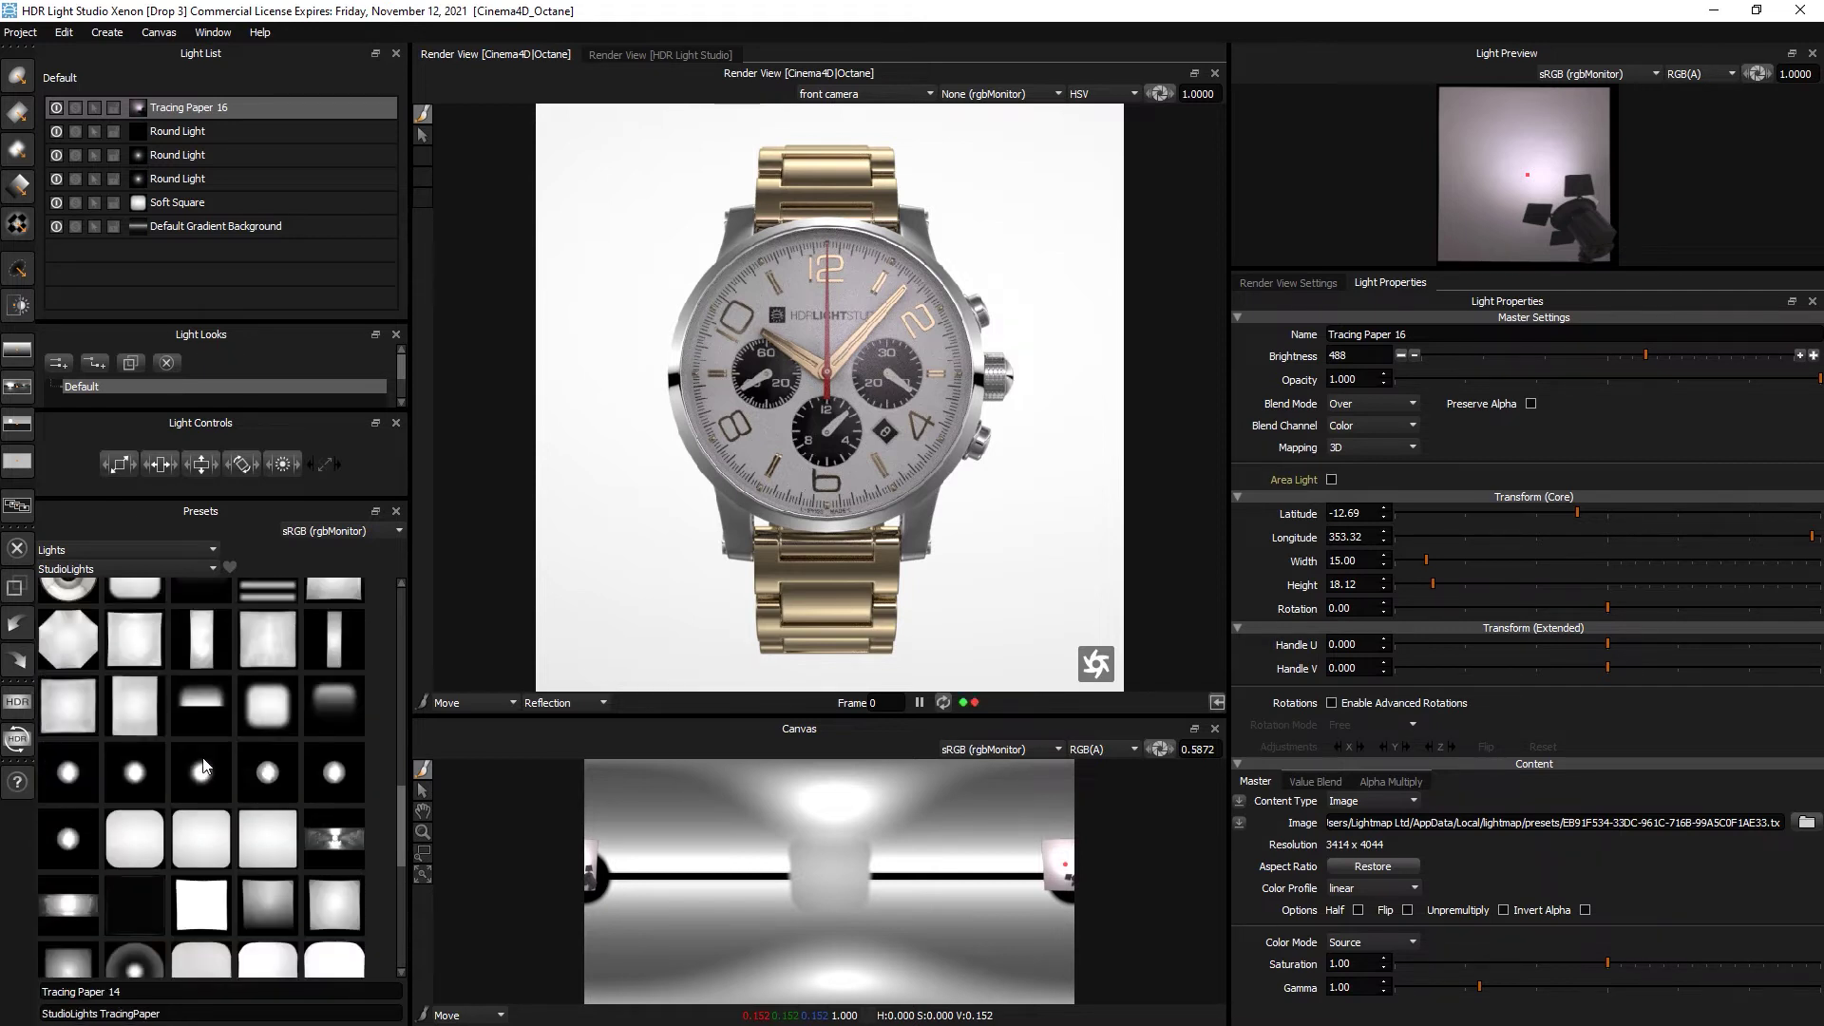
pyautogui.moveTo(195, 696); pyautogui.dragTo(1011, 374)
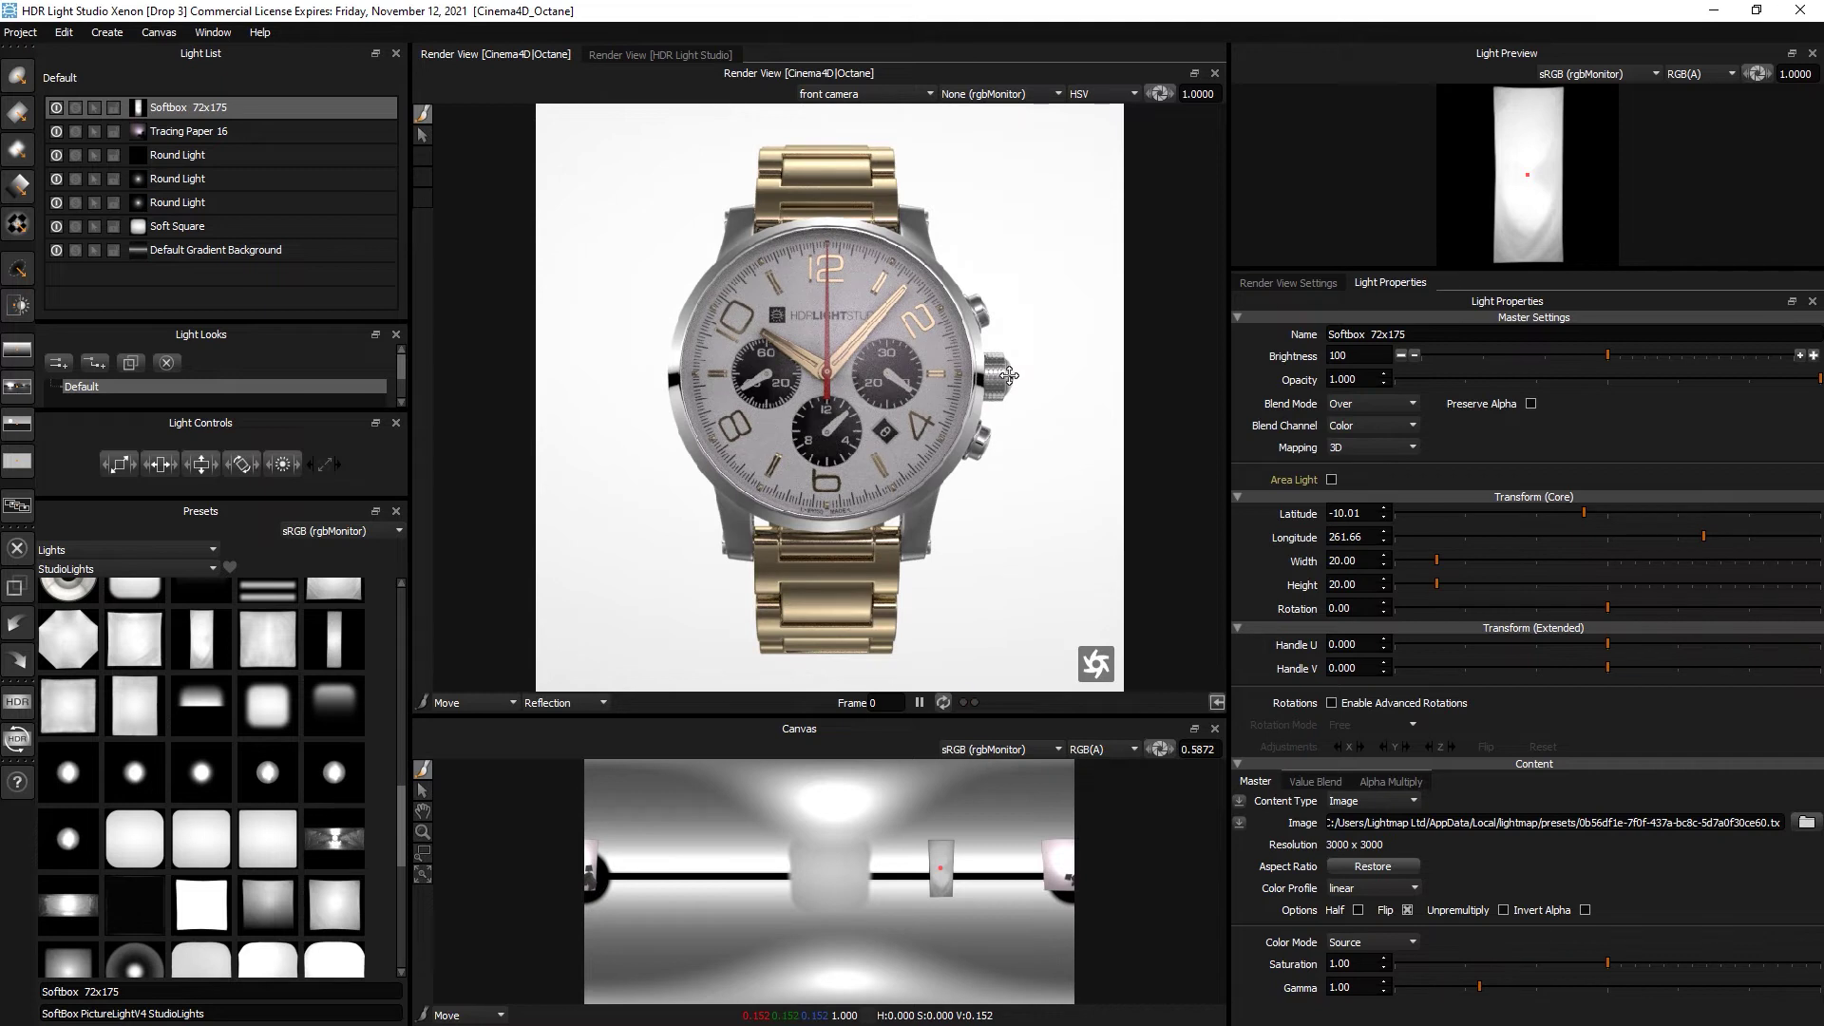
pyautogui.click(75, 107)
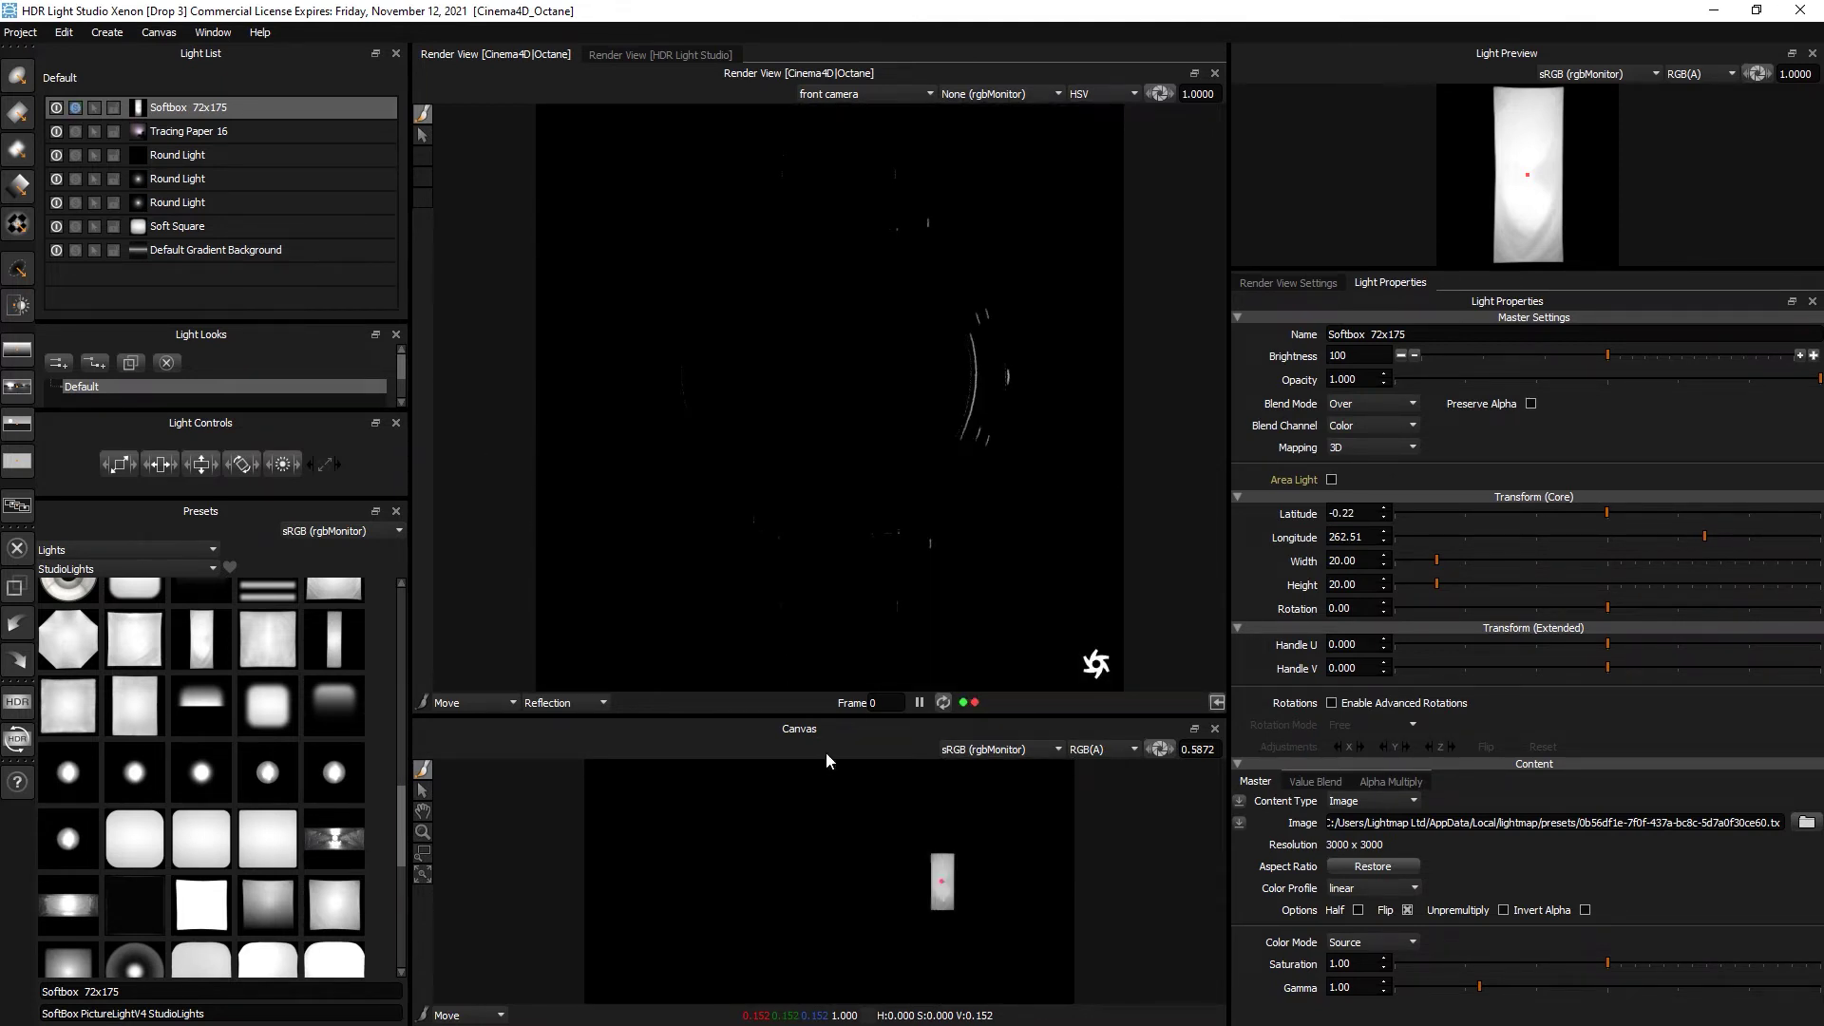
pyautogui.moveTo(942, 879); pyautogui.dragTo(935, 875)
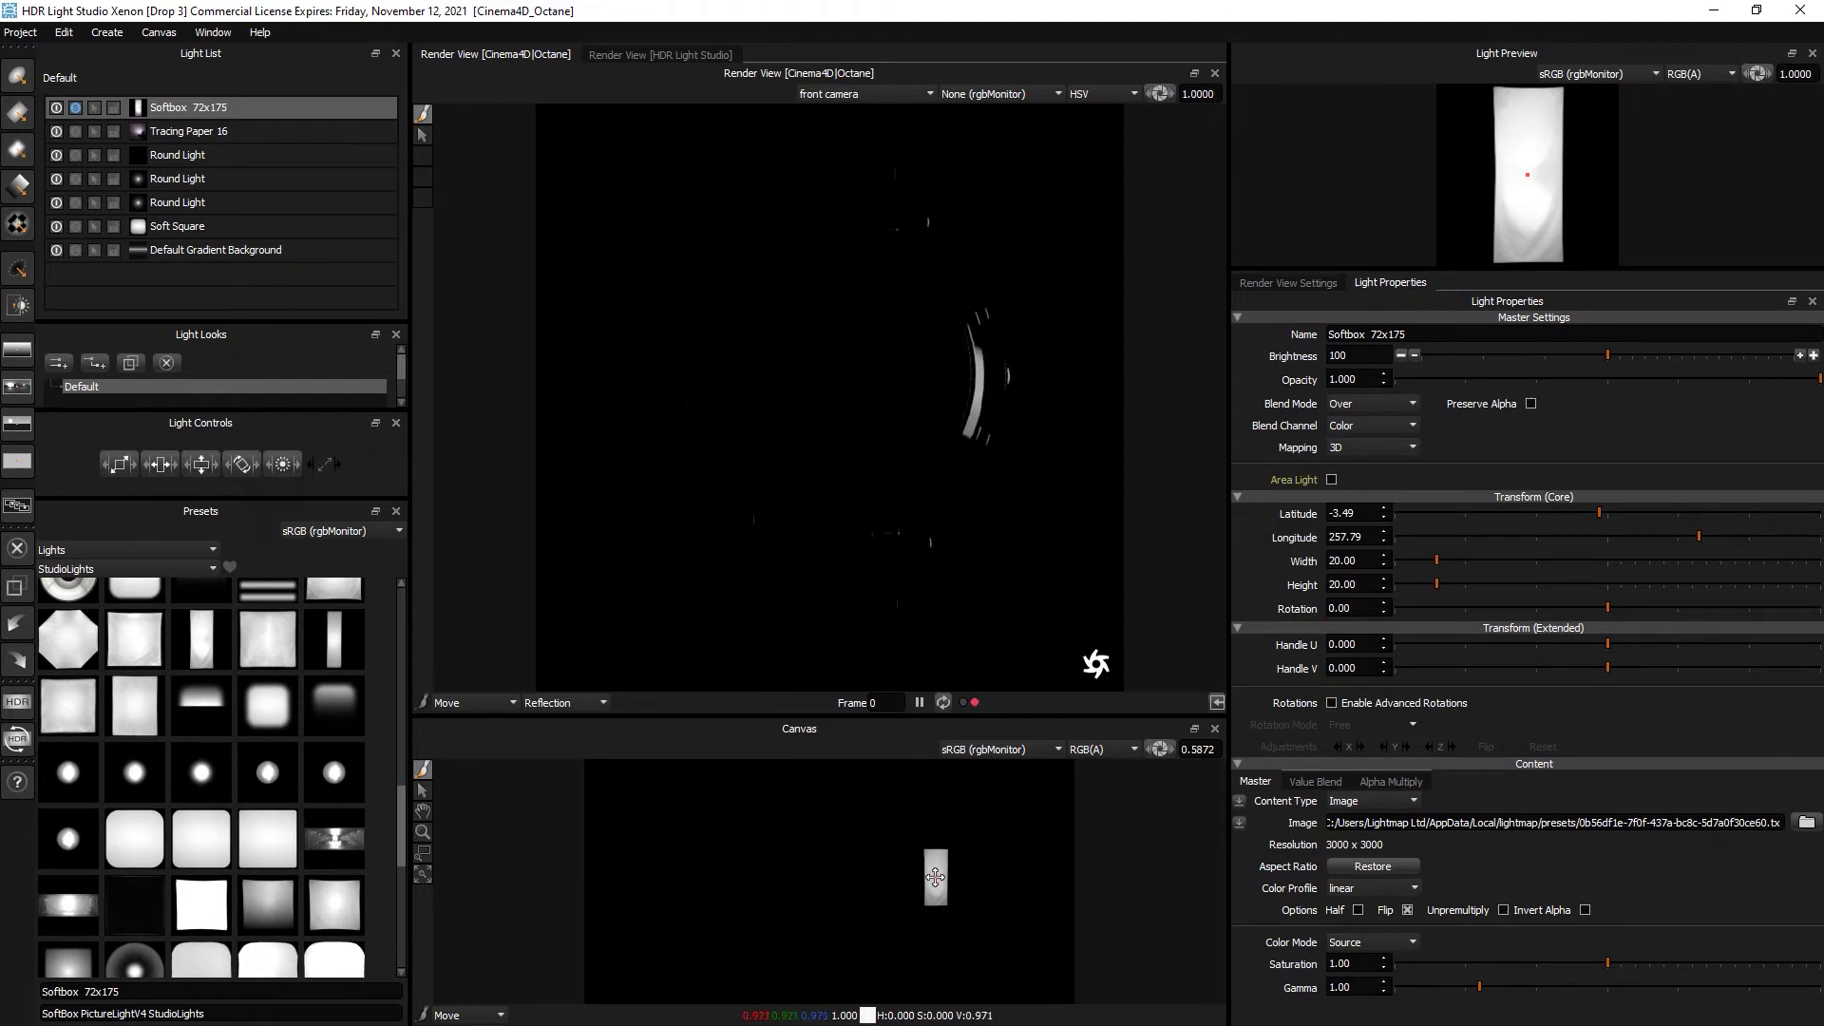
pyautogui.moveTo(935, 877); pyautogui.dragTo(897, 877)
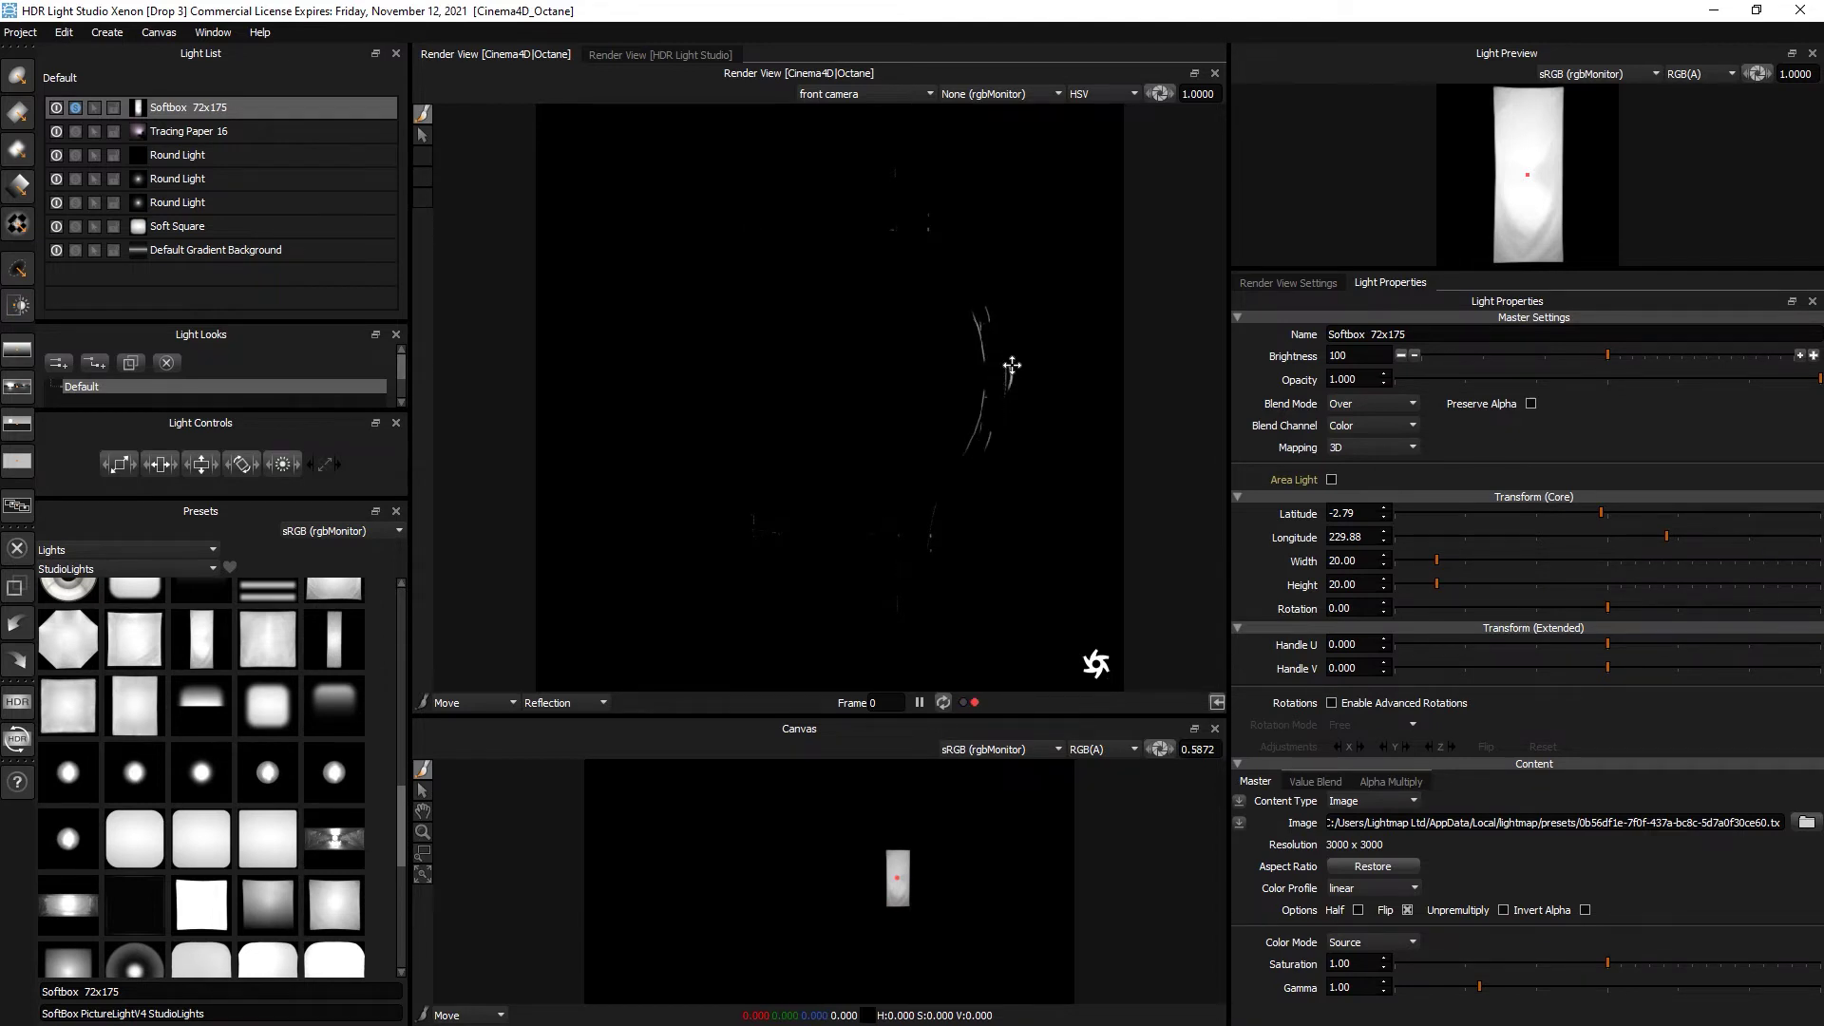
# Show all lights again, set the softbox brightness to 459, and scale it to 32.50 square.
pyautogui.click(75, 108)
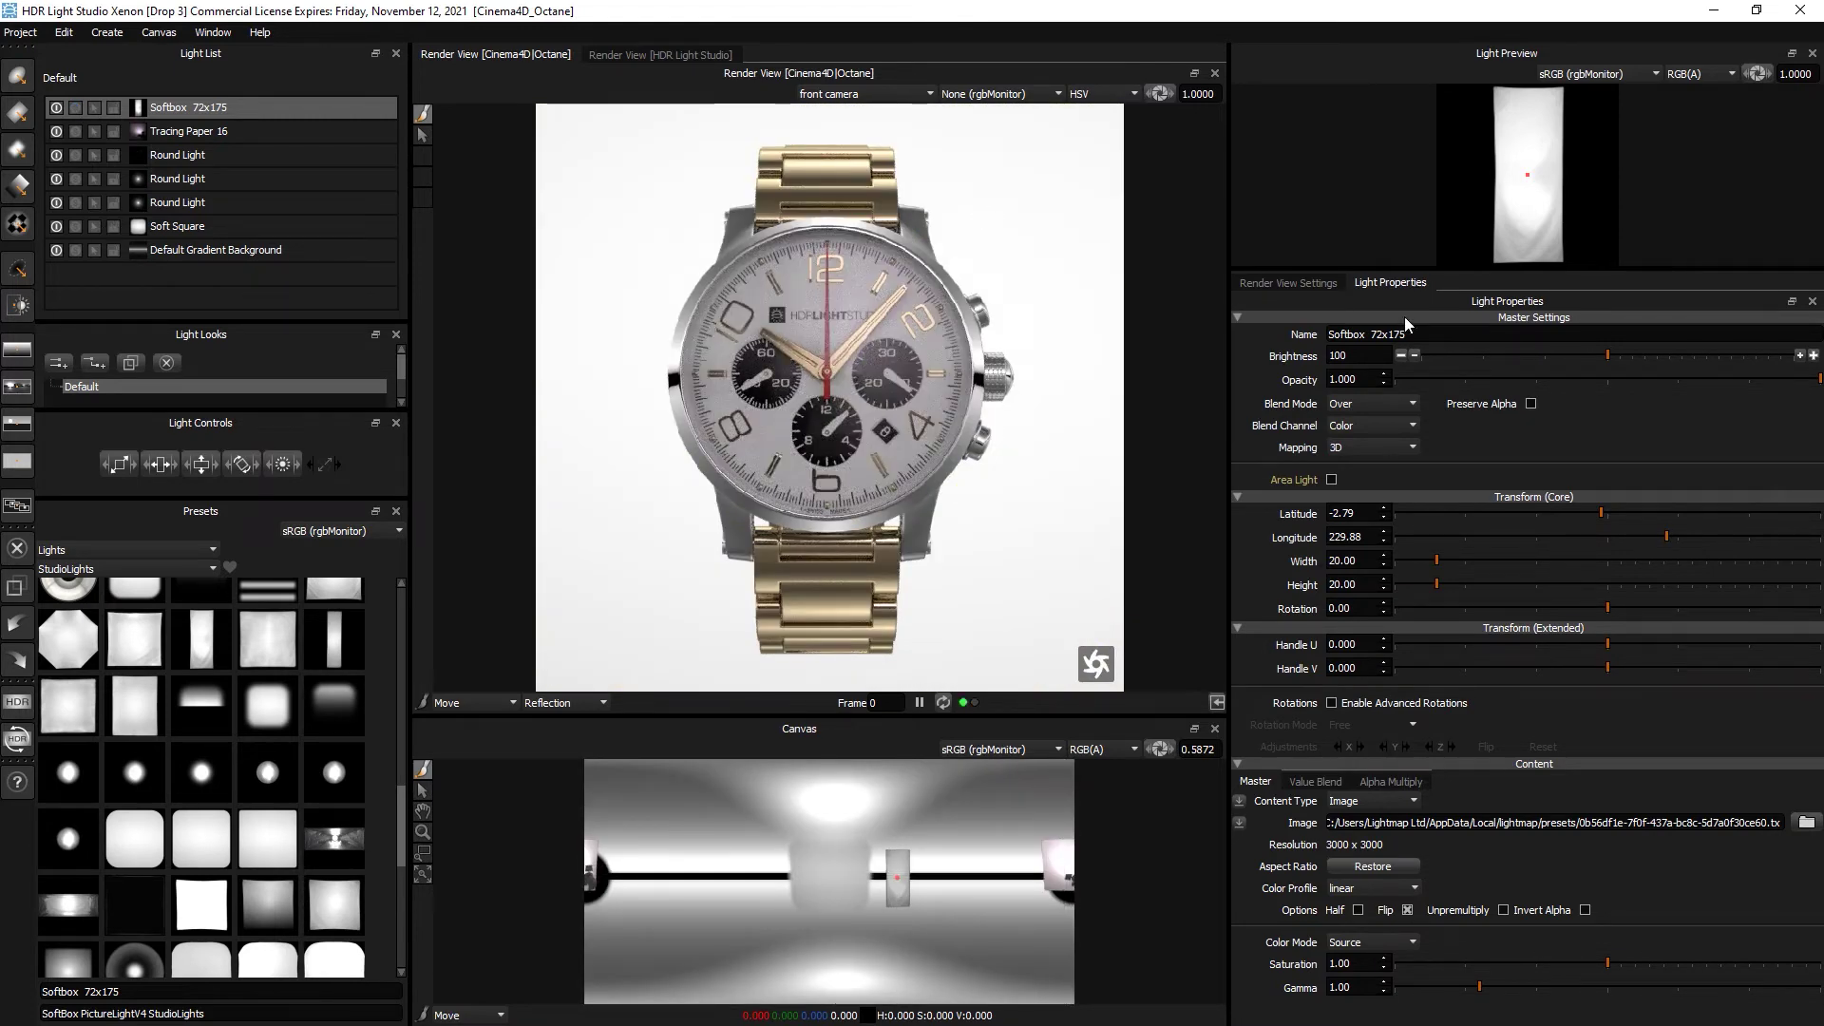
pyautogui.click(1644, 358)
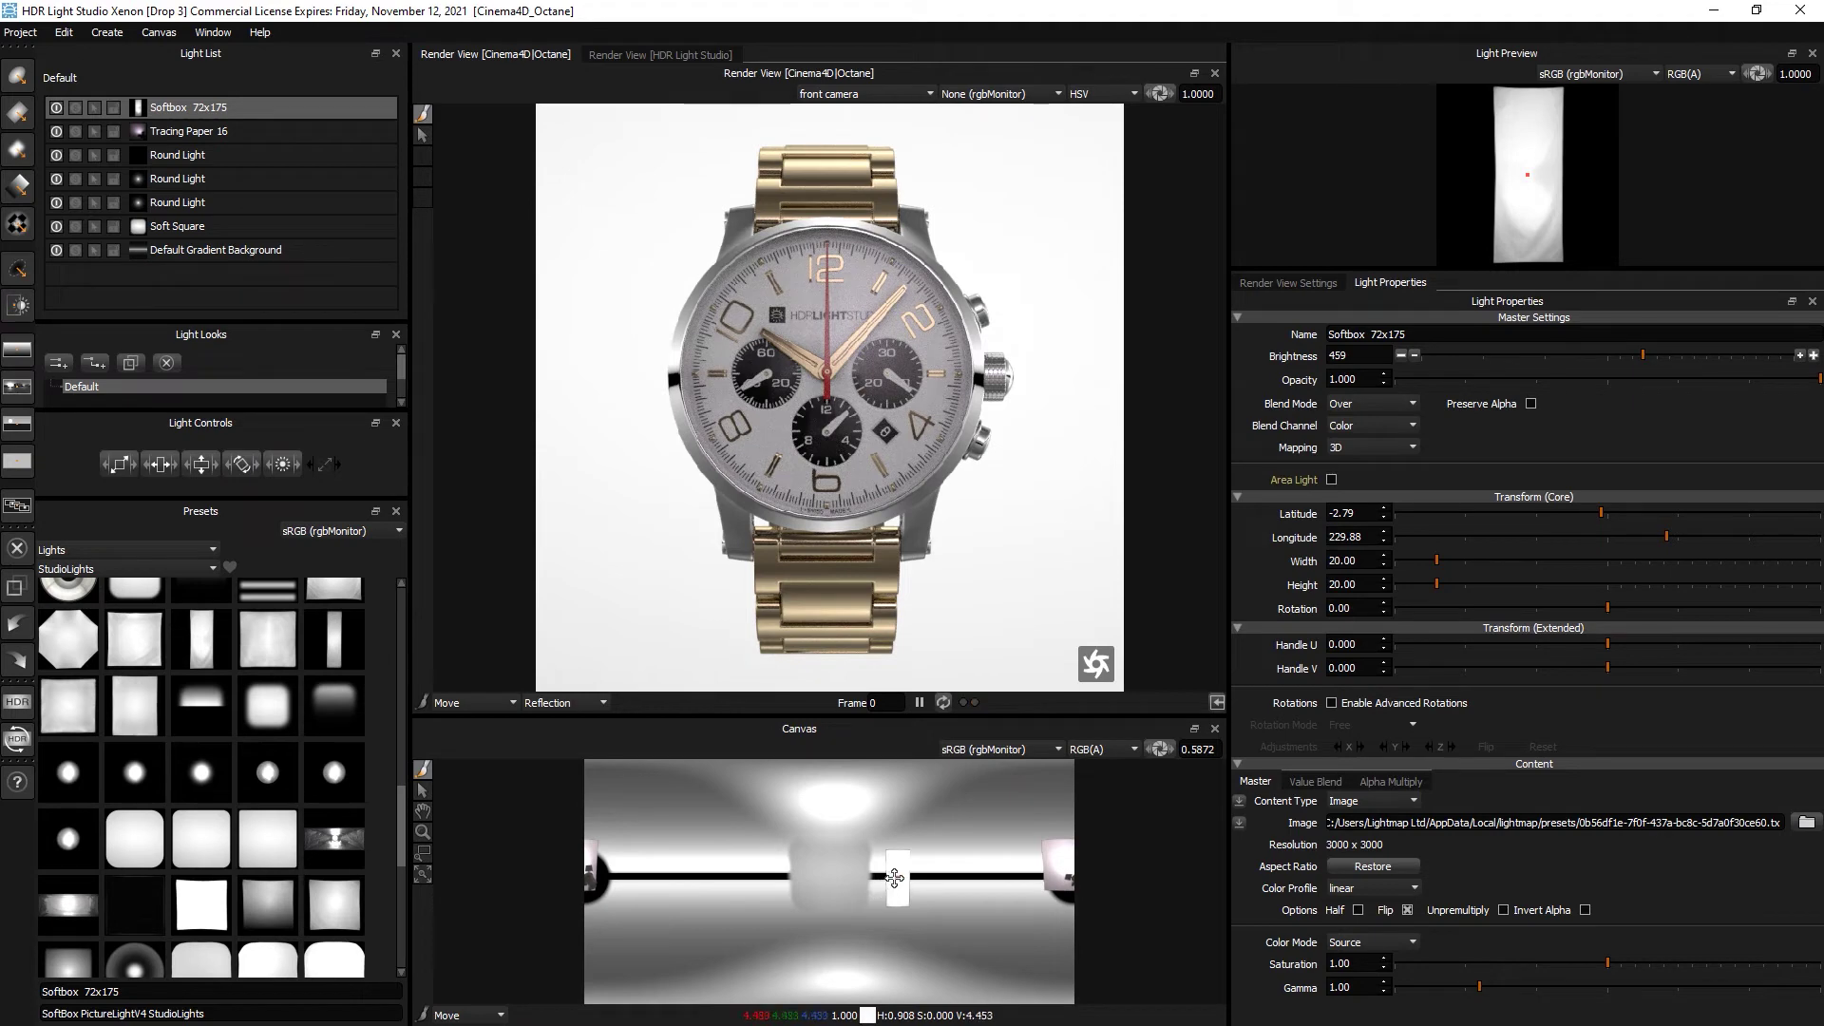
pyautogui.moveTo(889, 878); pyautogui.dragTo(892, 876)
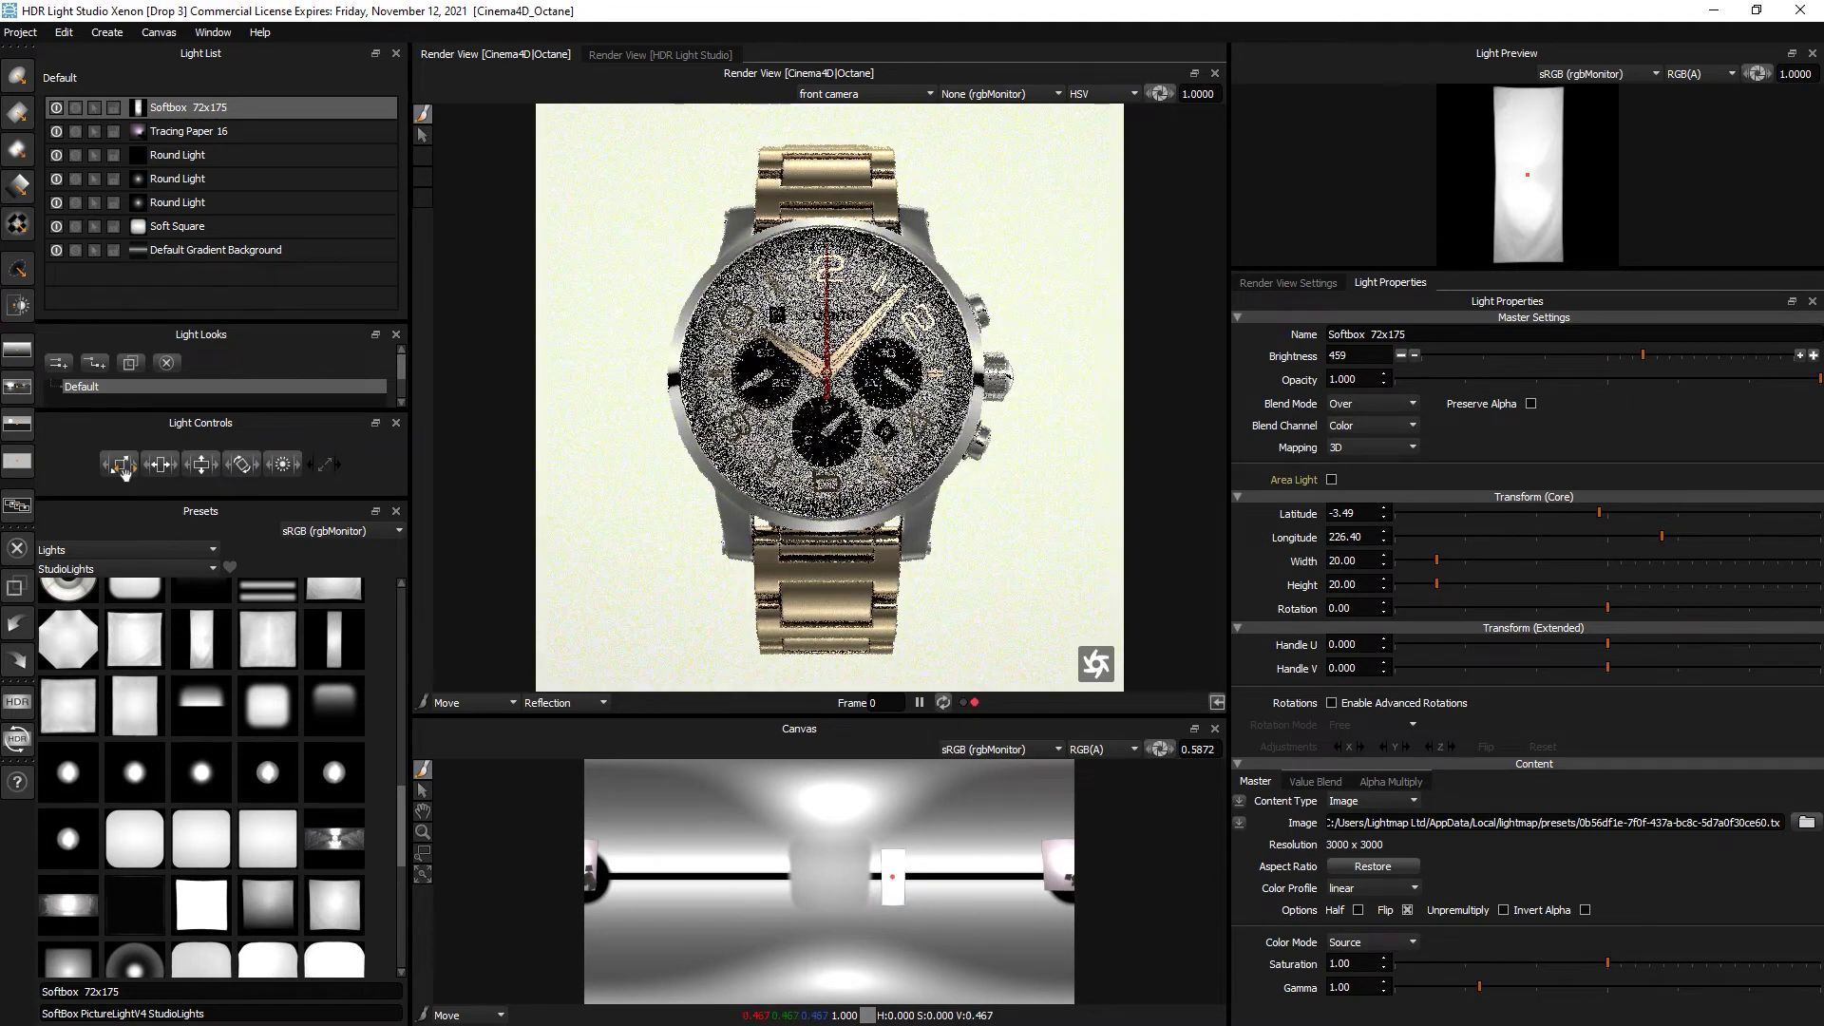
pyautogui.moveTo(119, 465); pyautogui.dragTo(171, 474)
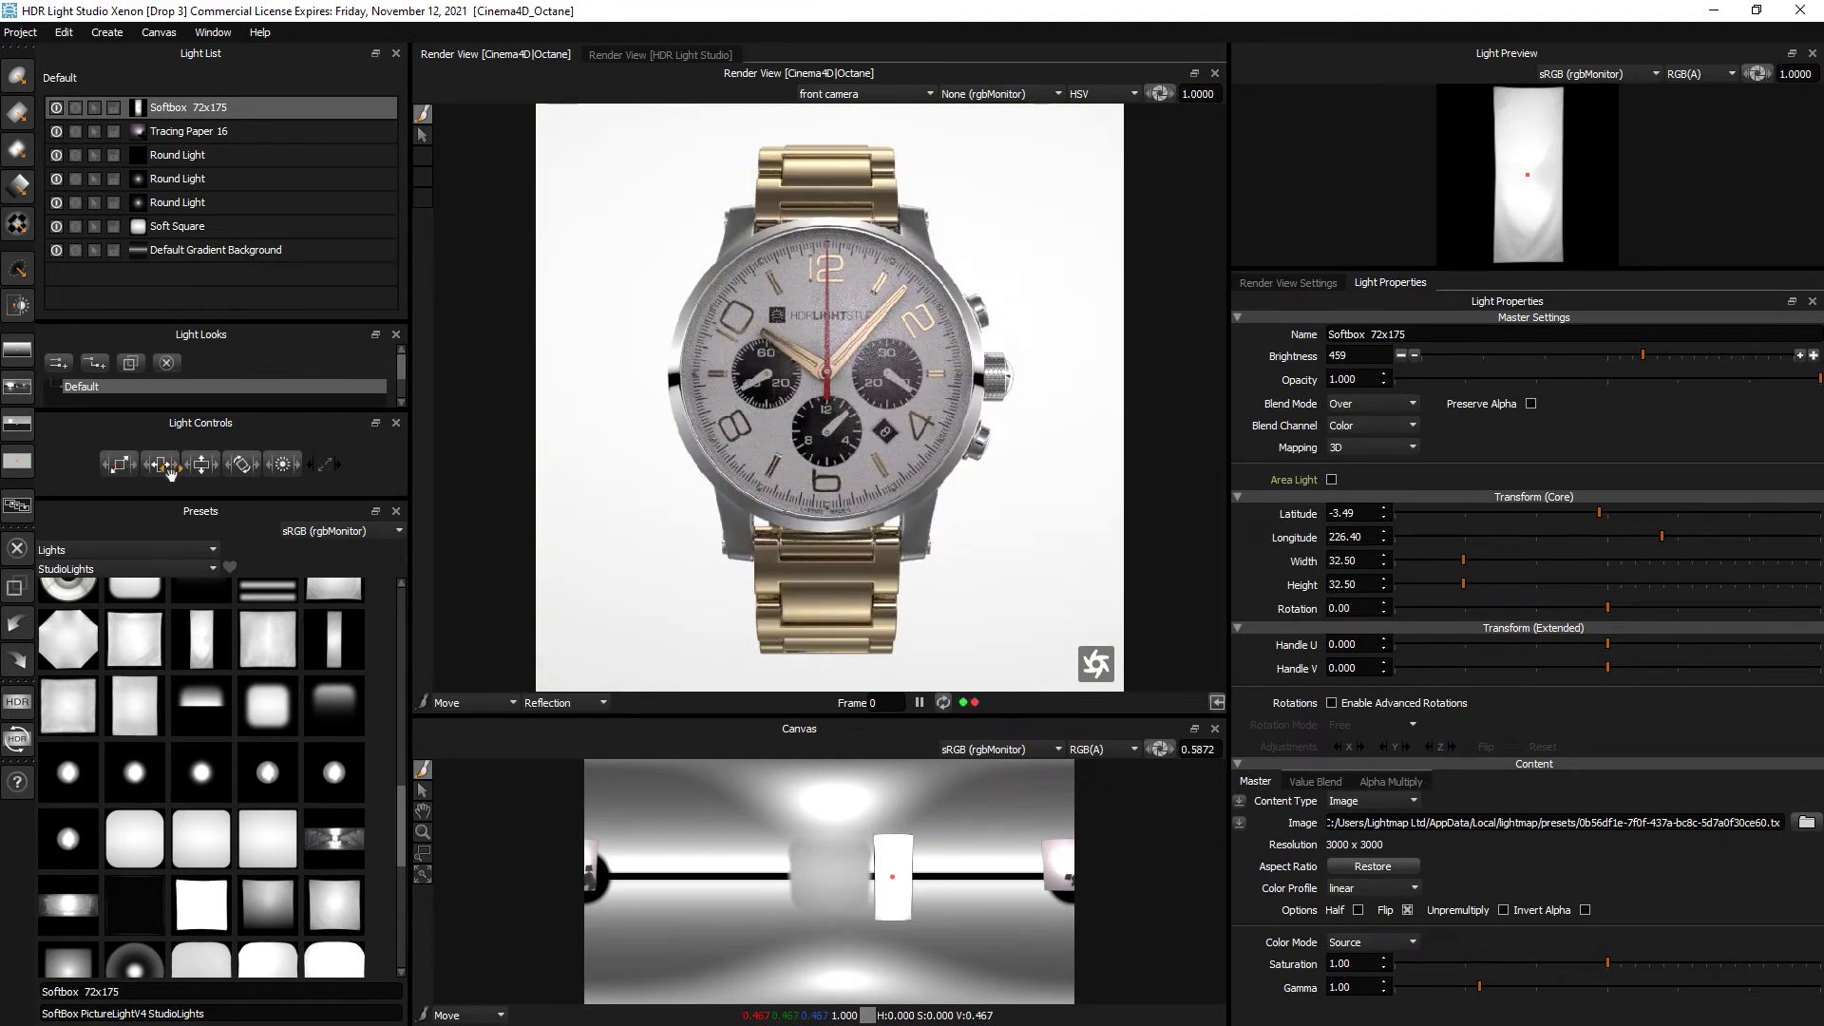
pyautogui.click(75, 109)
pyautogui.click(75, 108)
# Switch to HDR Light Studio's render view, import the scene geometry, and view it from front_camera.
pyautogui.click(638, 54)
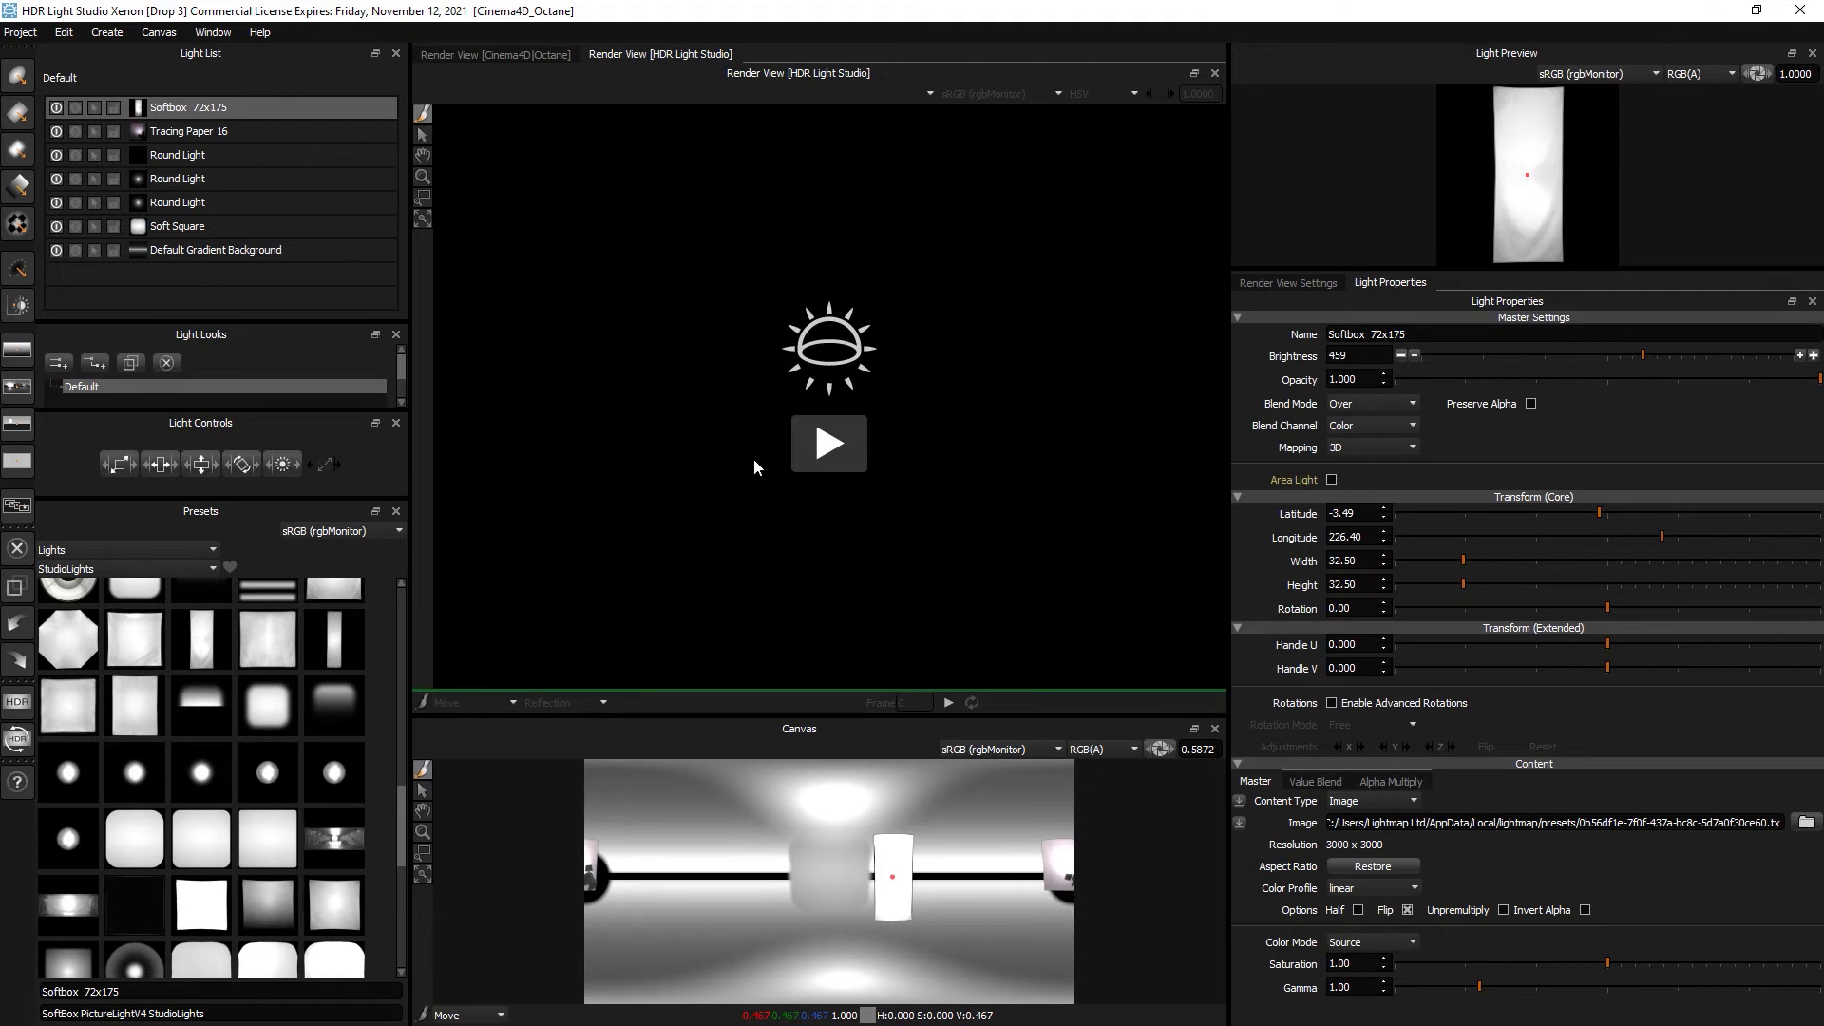
pyautogui.click(826, 445)
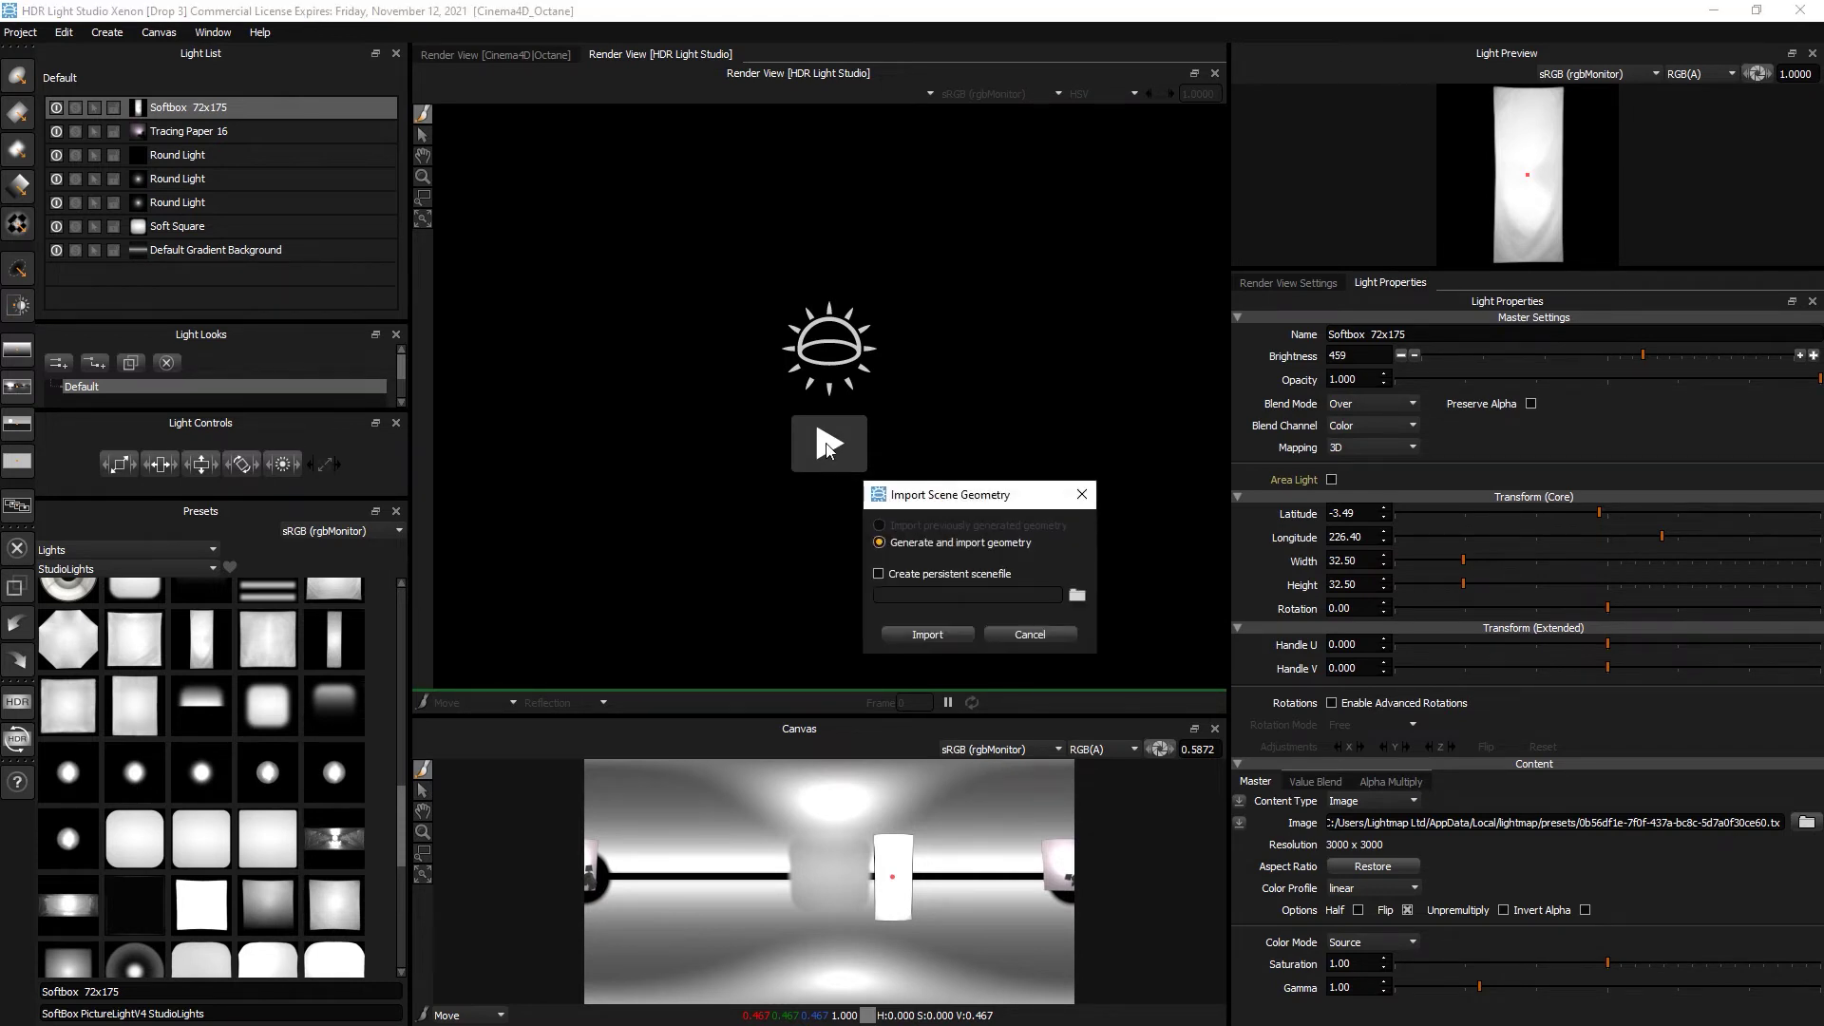
pyautogui.click(947, 638)
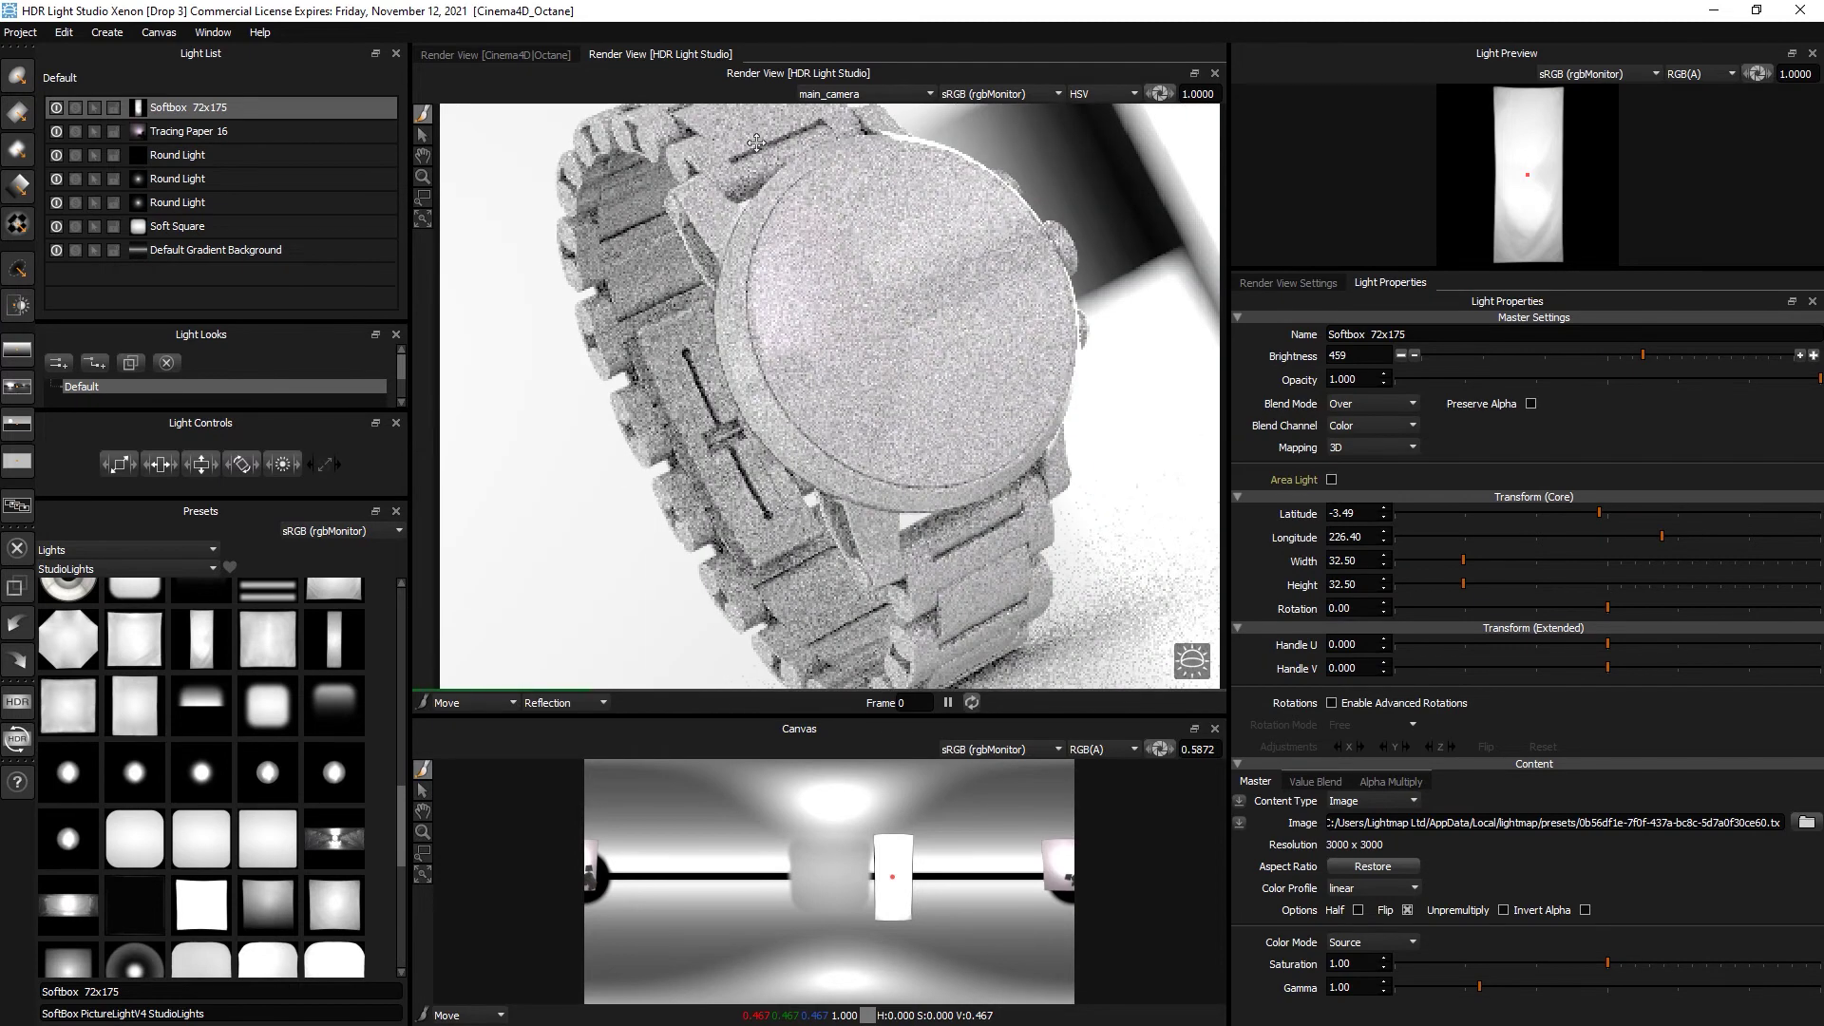
pyautogui.click(827, 95)
pyautogui.click(828, 123)
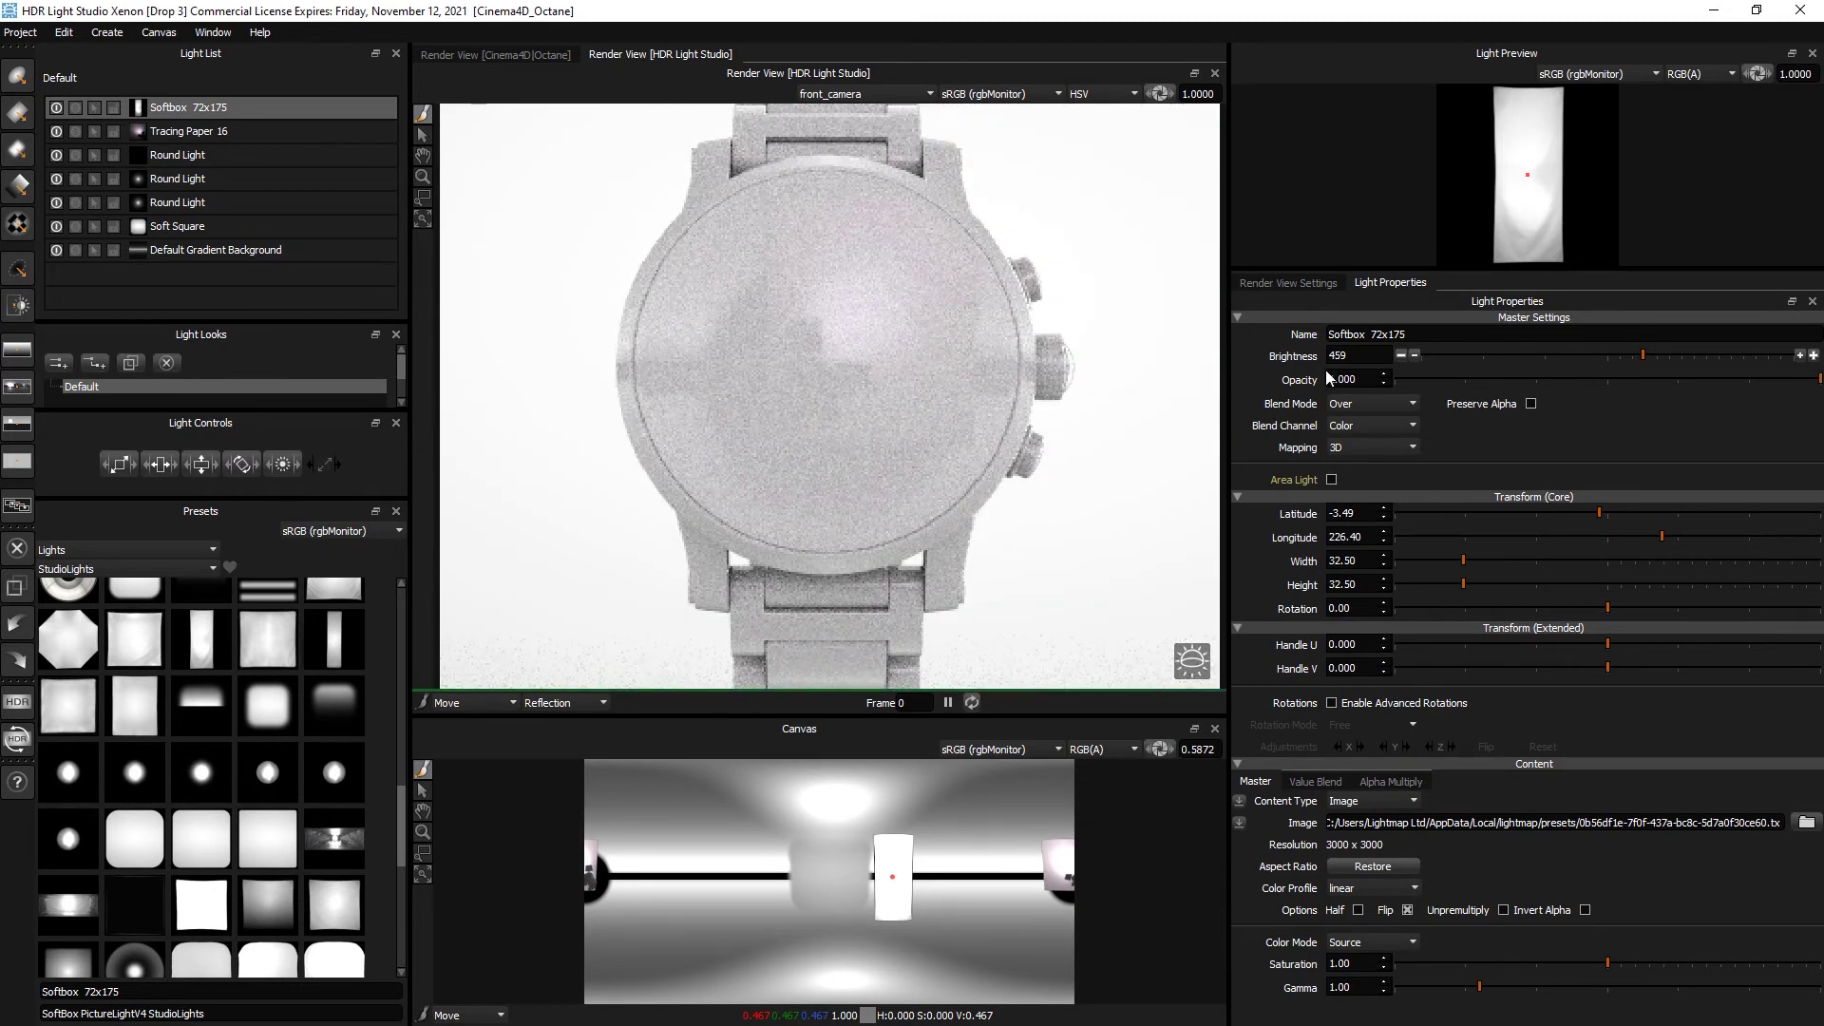
# Set black diffuse colour, IOR 5.0, Reflectivity 92, and a 400 image height for the render.
pyautogui.click(1306, 284)
pyautogui.click(1336, 613)
pyautogui.moveTo(752, 700); pyautogui.dragTo(738, 695)
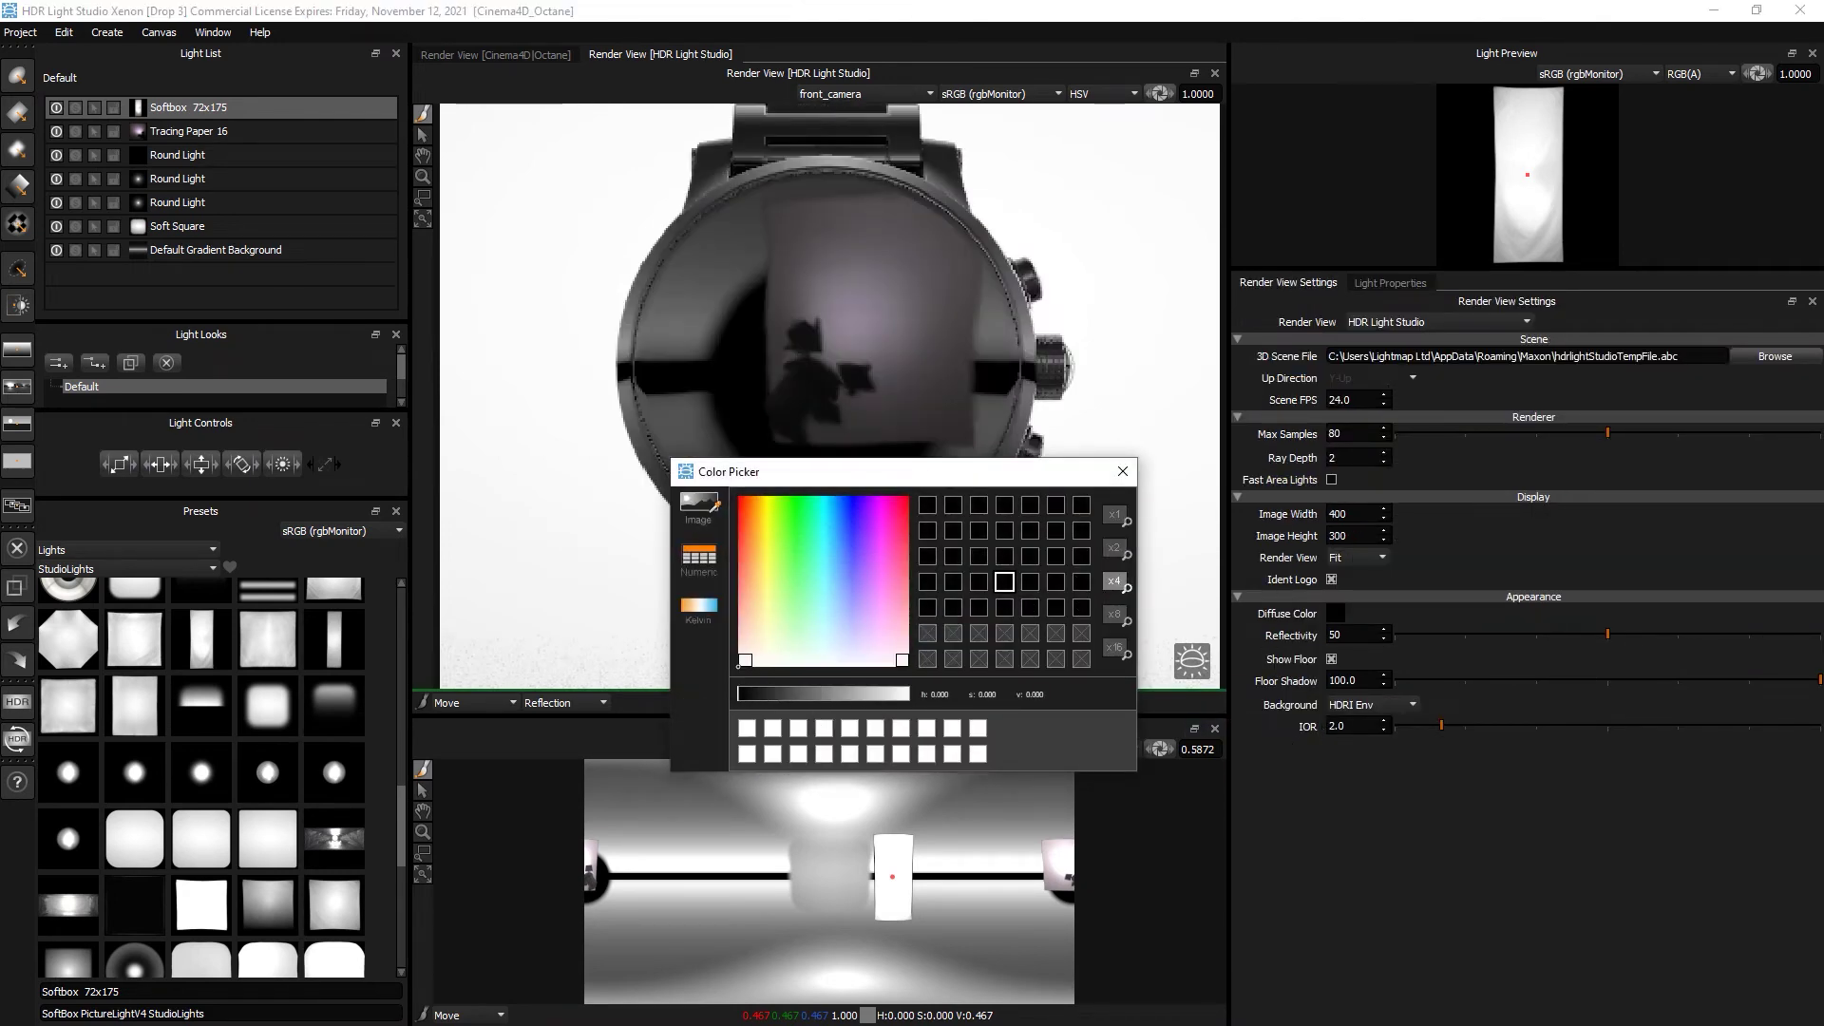
pyautogui.click(1122, 472)
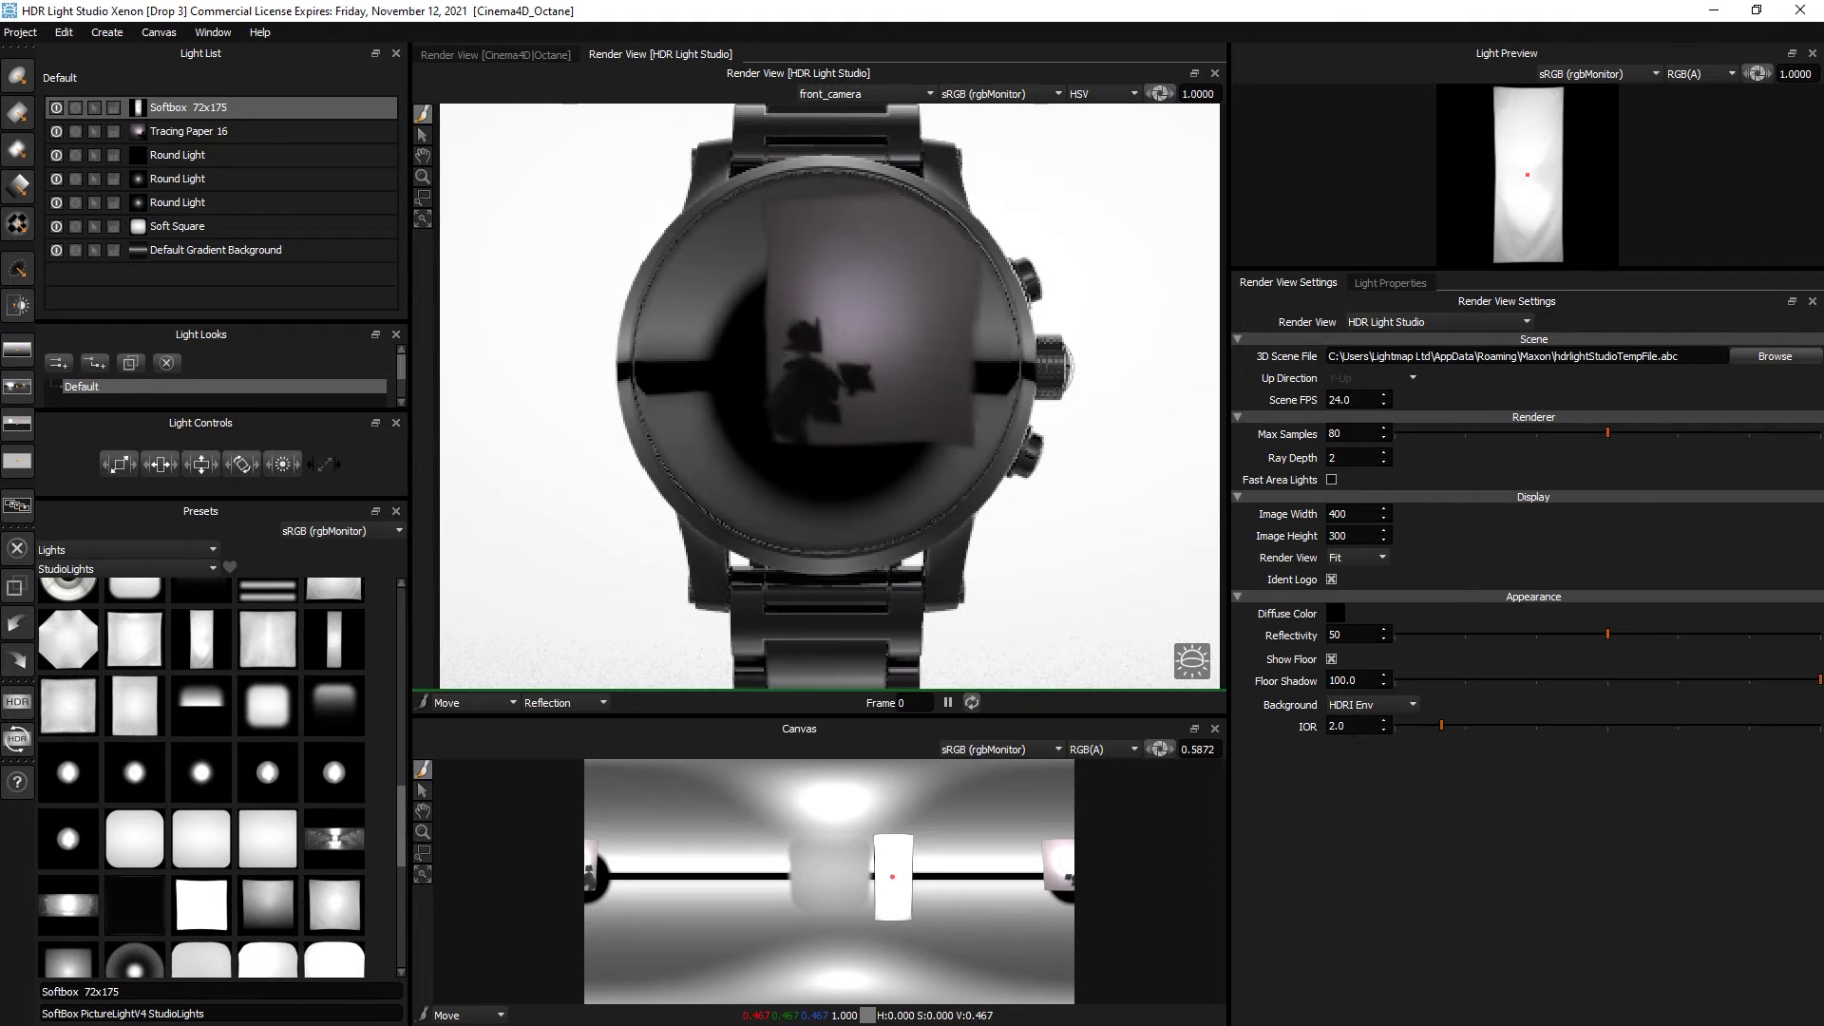
pyautogui.write('5')
pyautogui.press('Return')
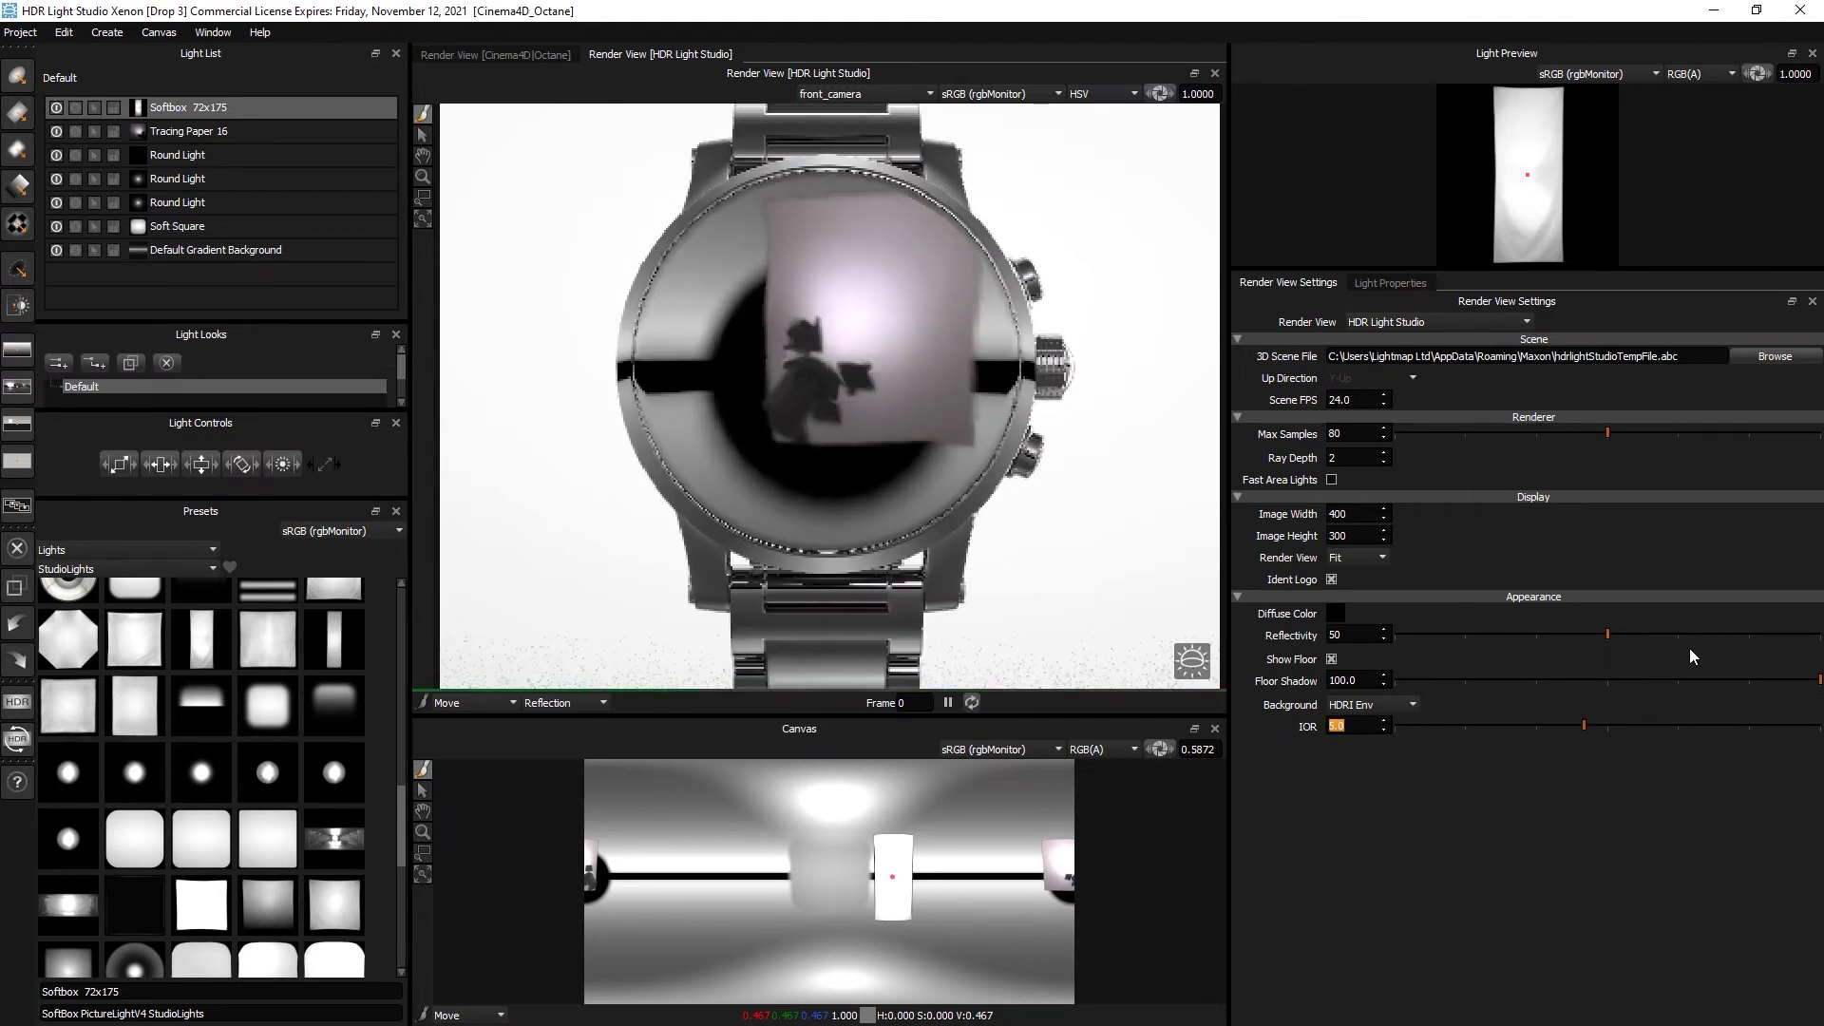
pyautogui.click(1714, 639)
pyautogui.click(1784, 637)
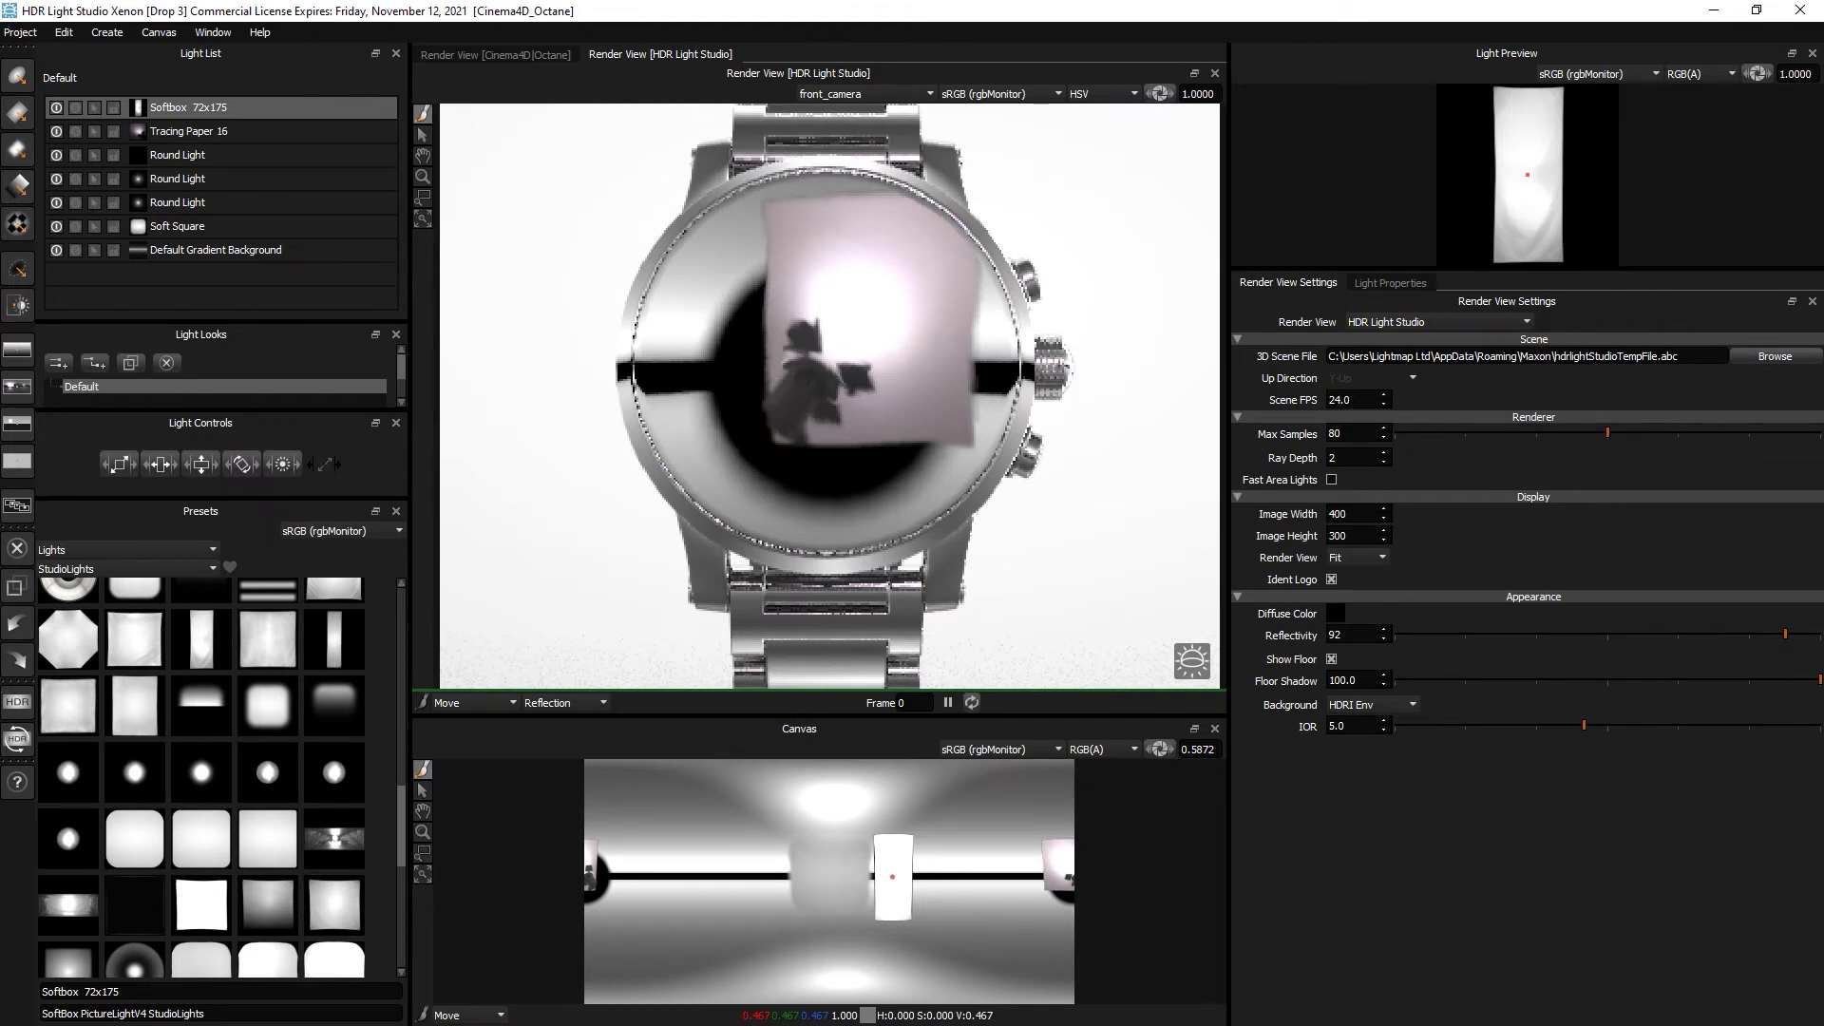
pyautogui.press('Return')
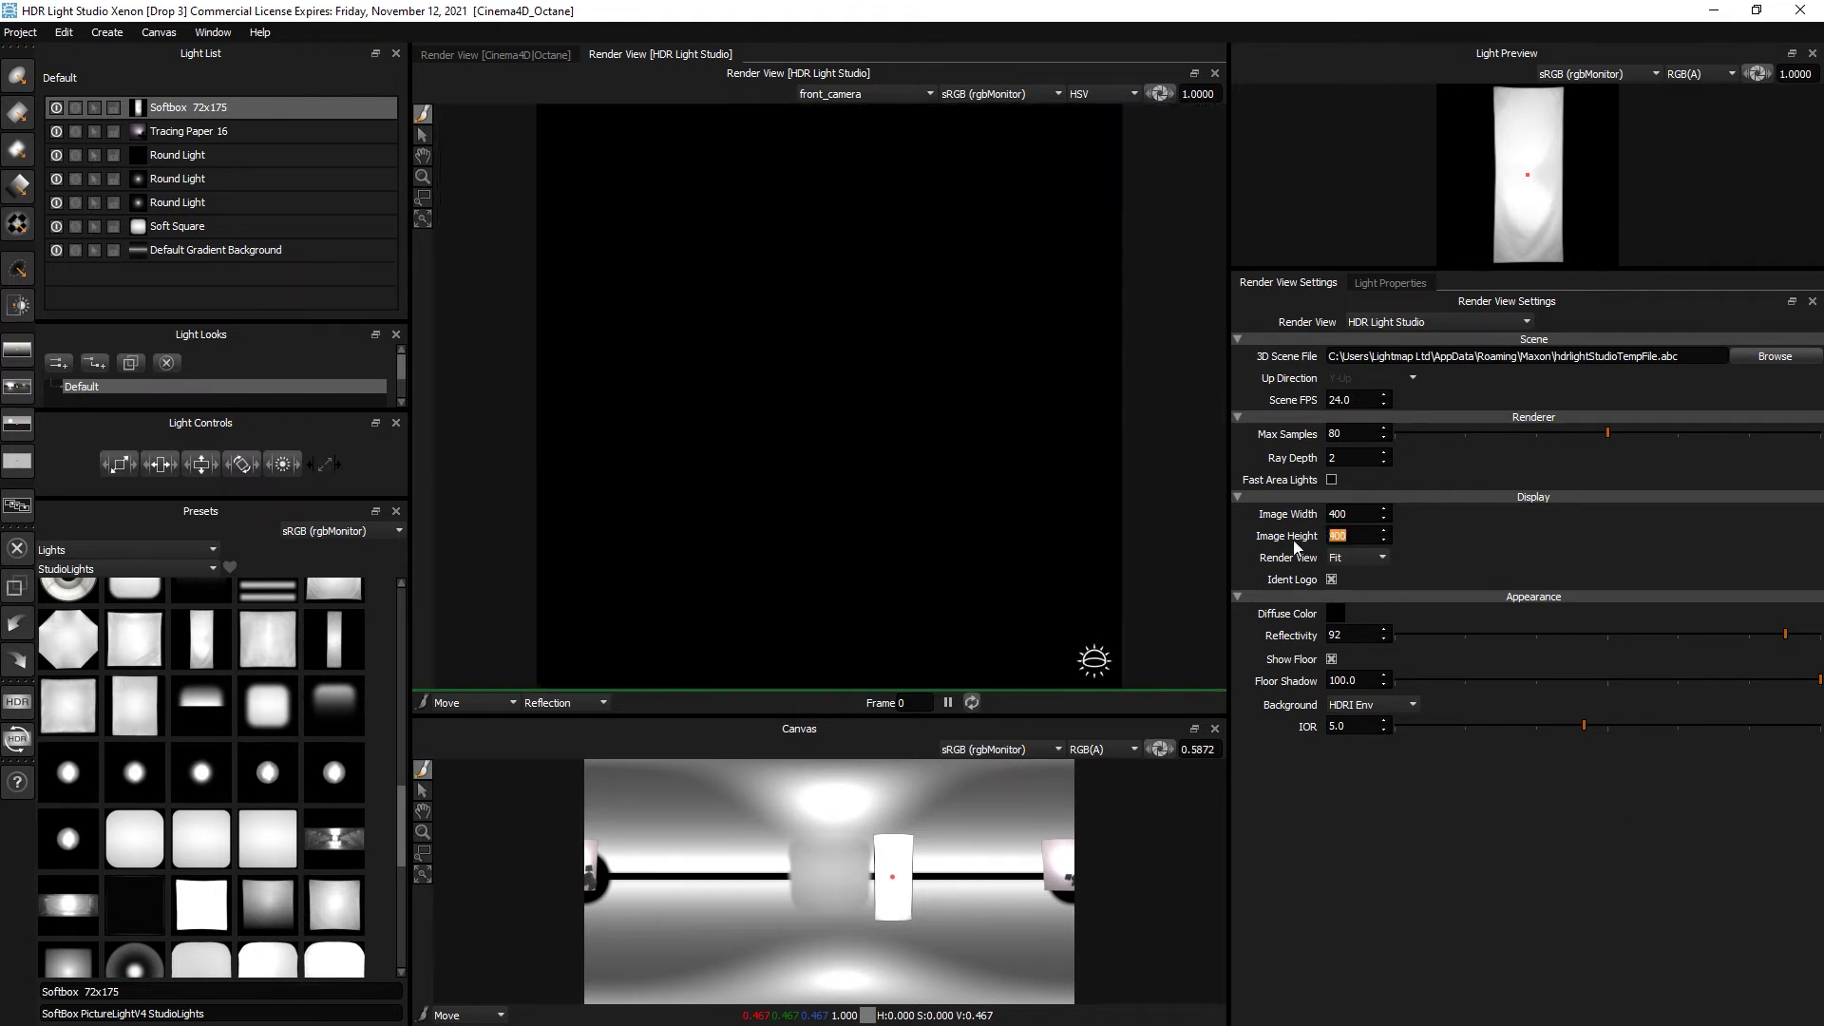
# Zoom the render in on the watch crown.
pyautogui.click(423, 197)
pyautogui.moveTo(933, 272); pyautogui.dragTo(1031, 367)
pyautogui.moveTo(694, 221); pyautogui.dragTo(1091, 617)
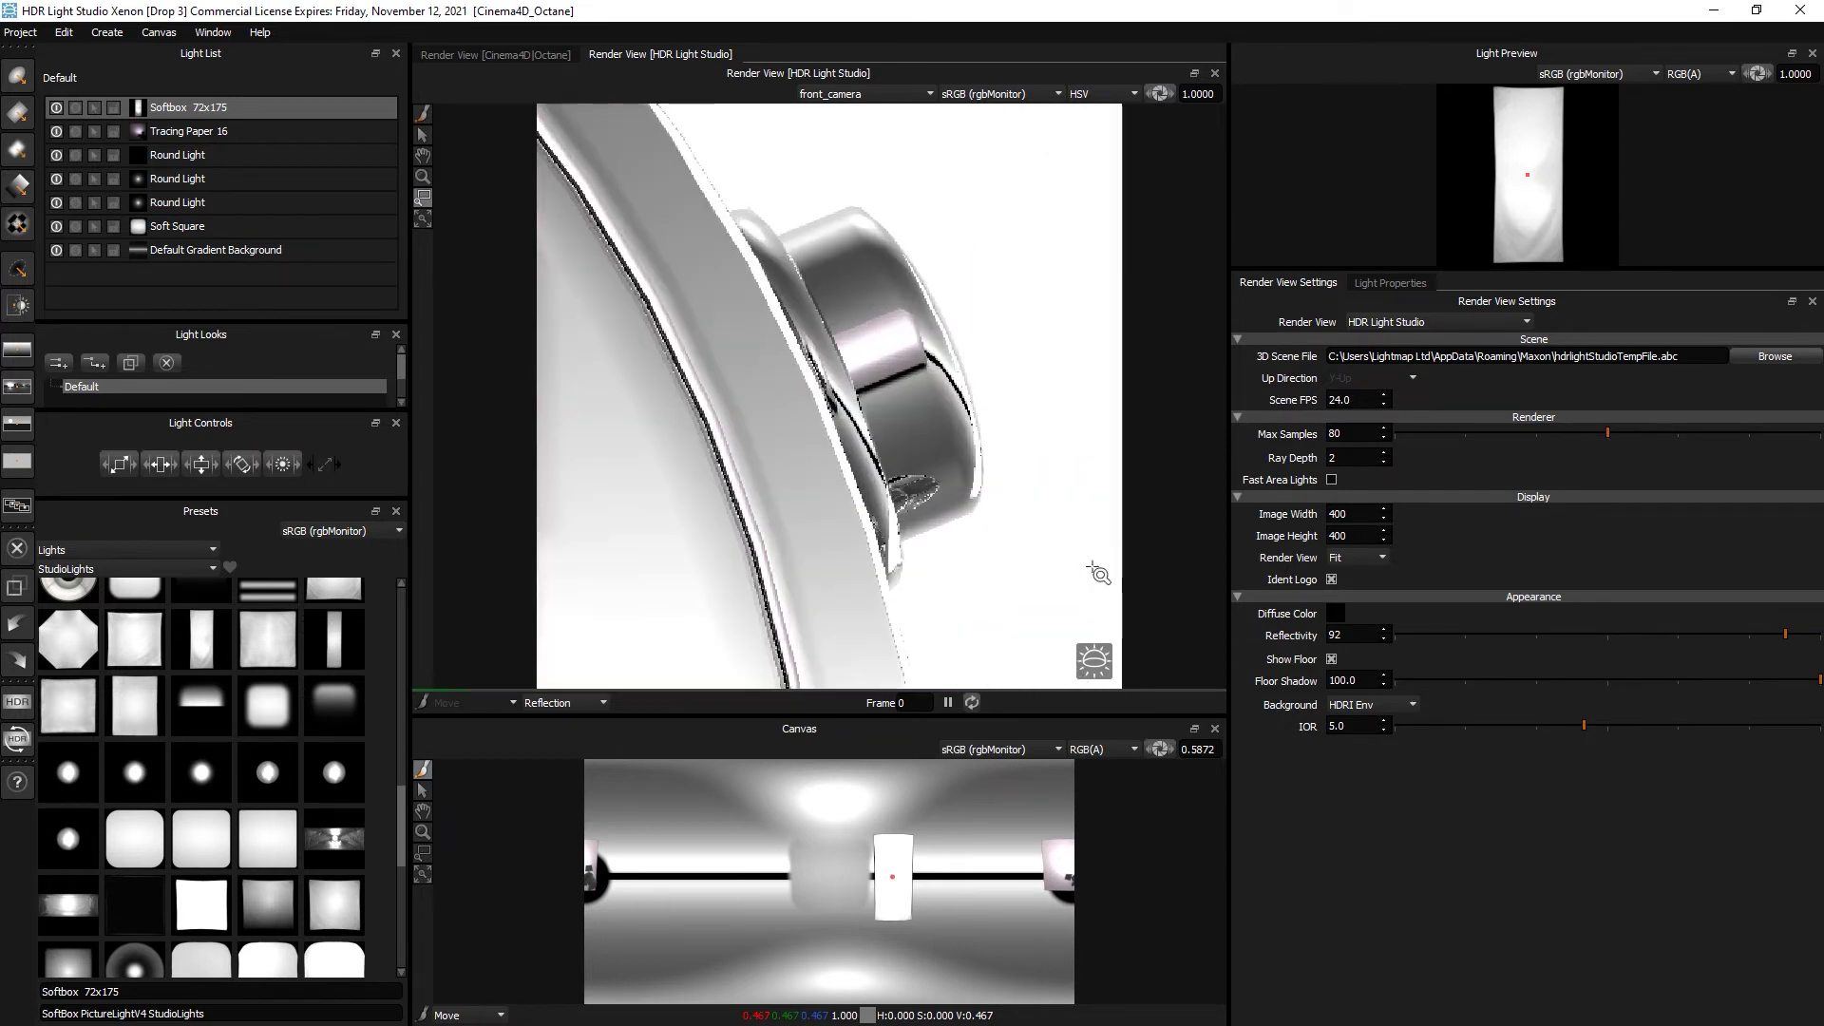
# Add a Round Light, place its reflection on the crown, and set brightness around 500.
pyautogui.click(17, 76)
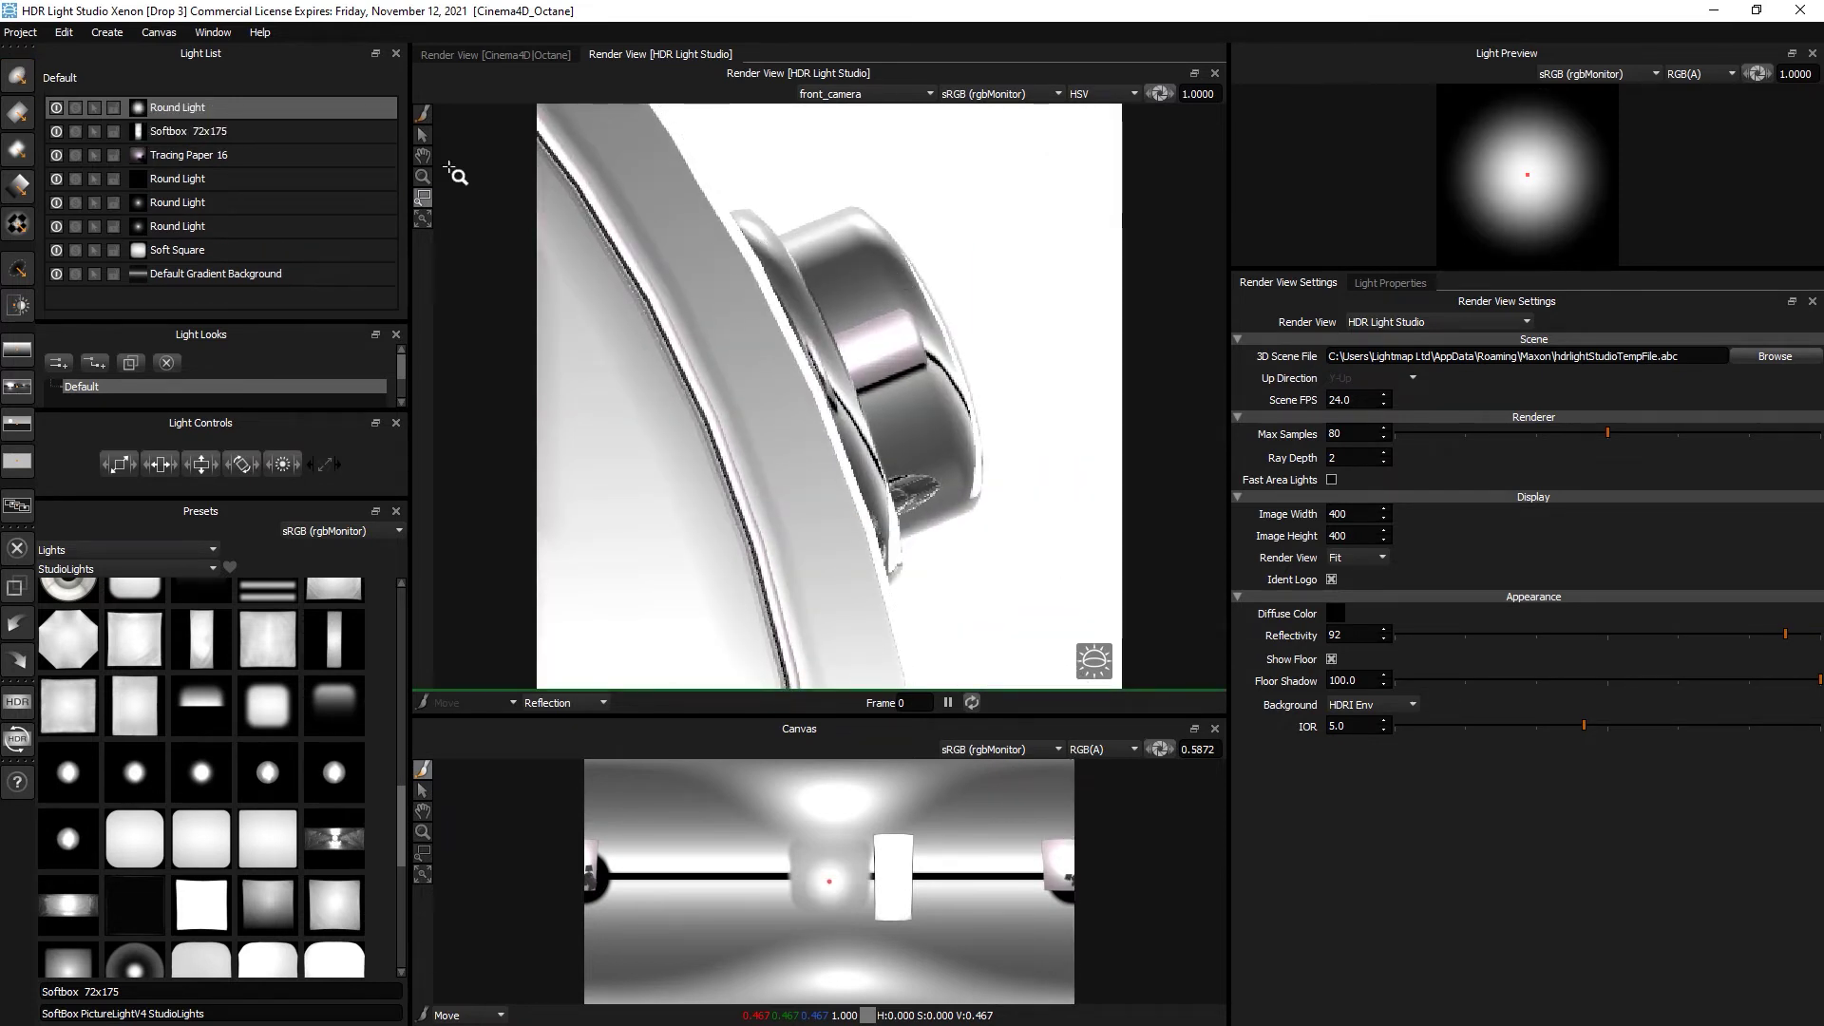
pyautogui.click(422, 114)
pyautogui.click(895, 273)
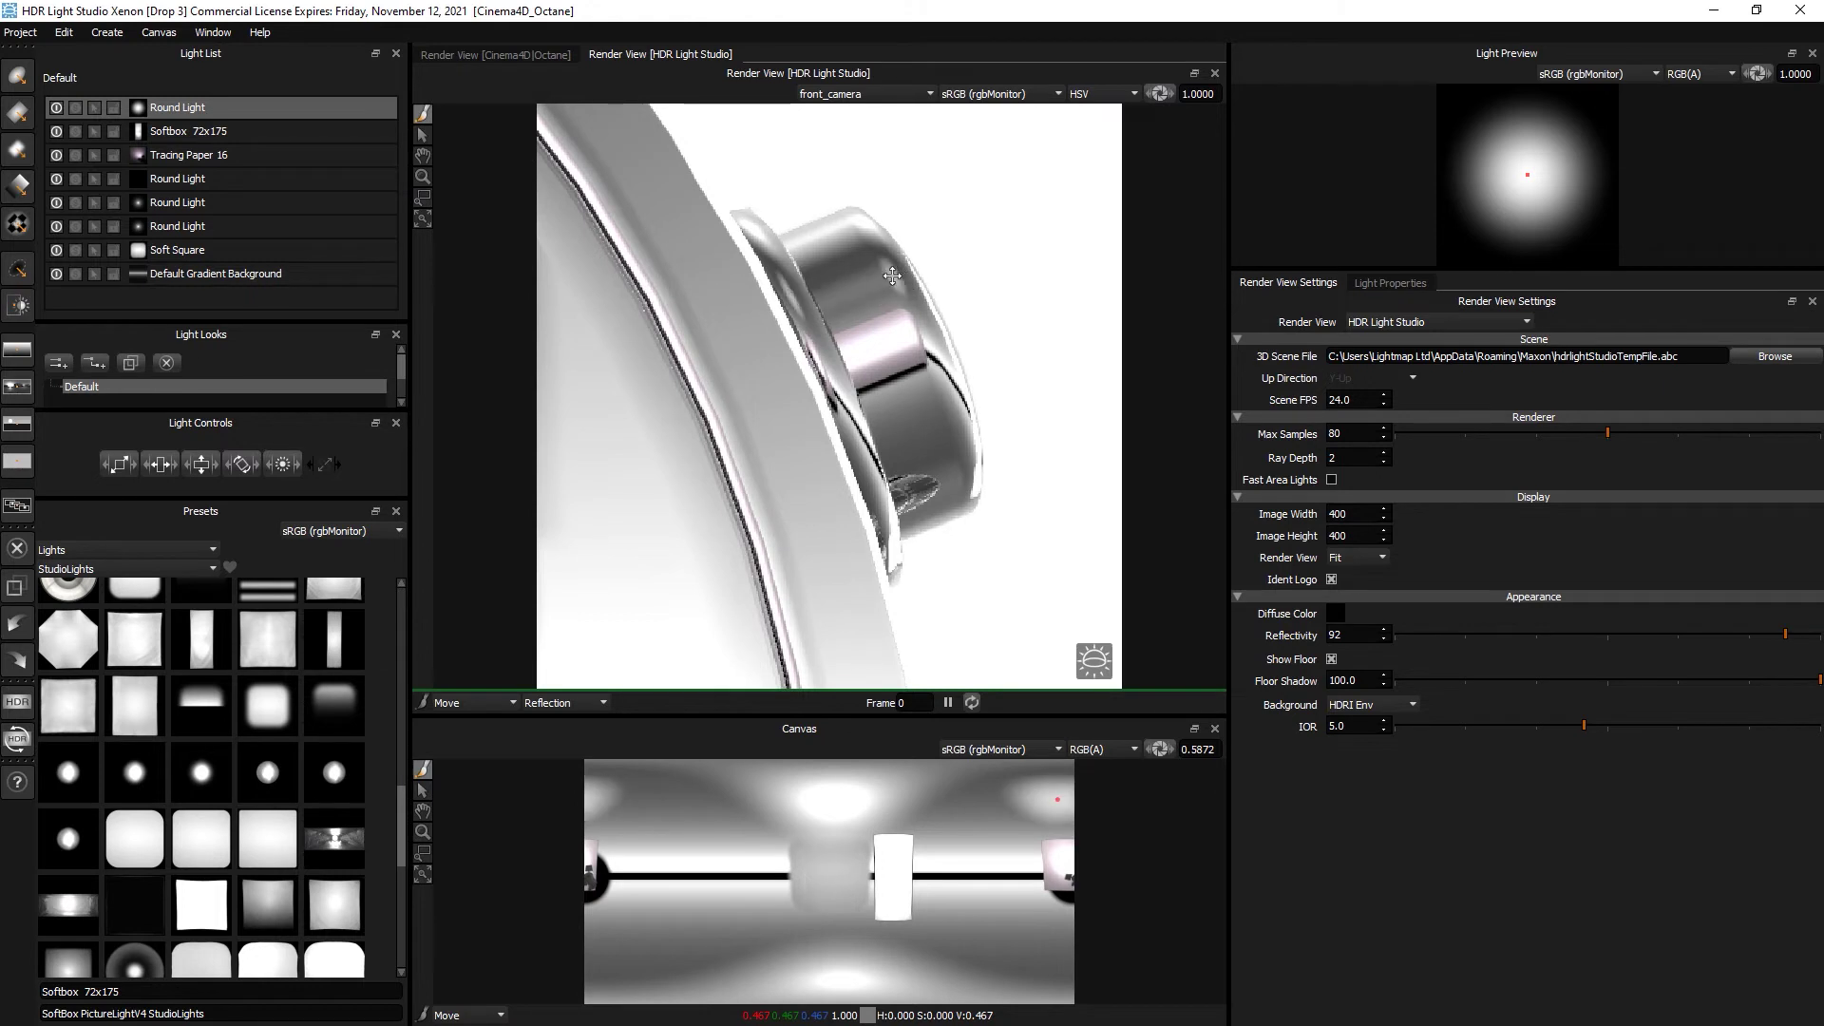
pyautogui.click(1420, 287)
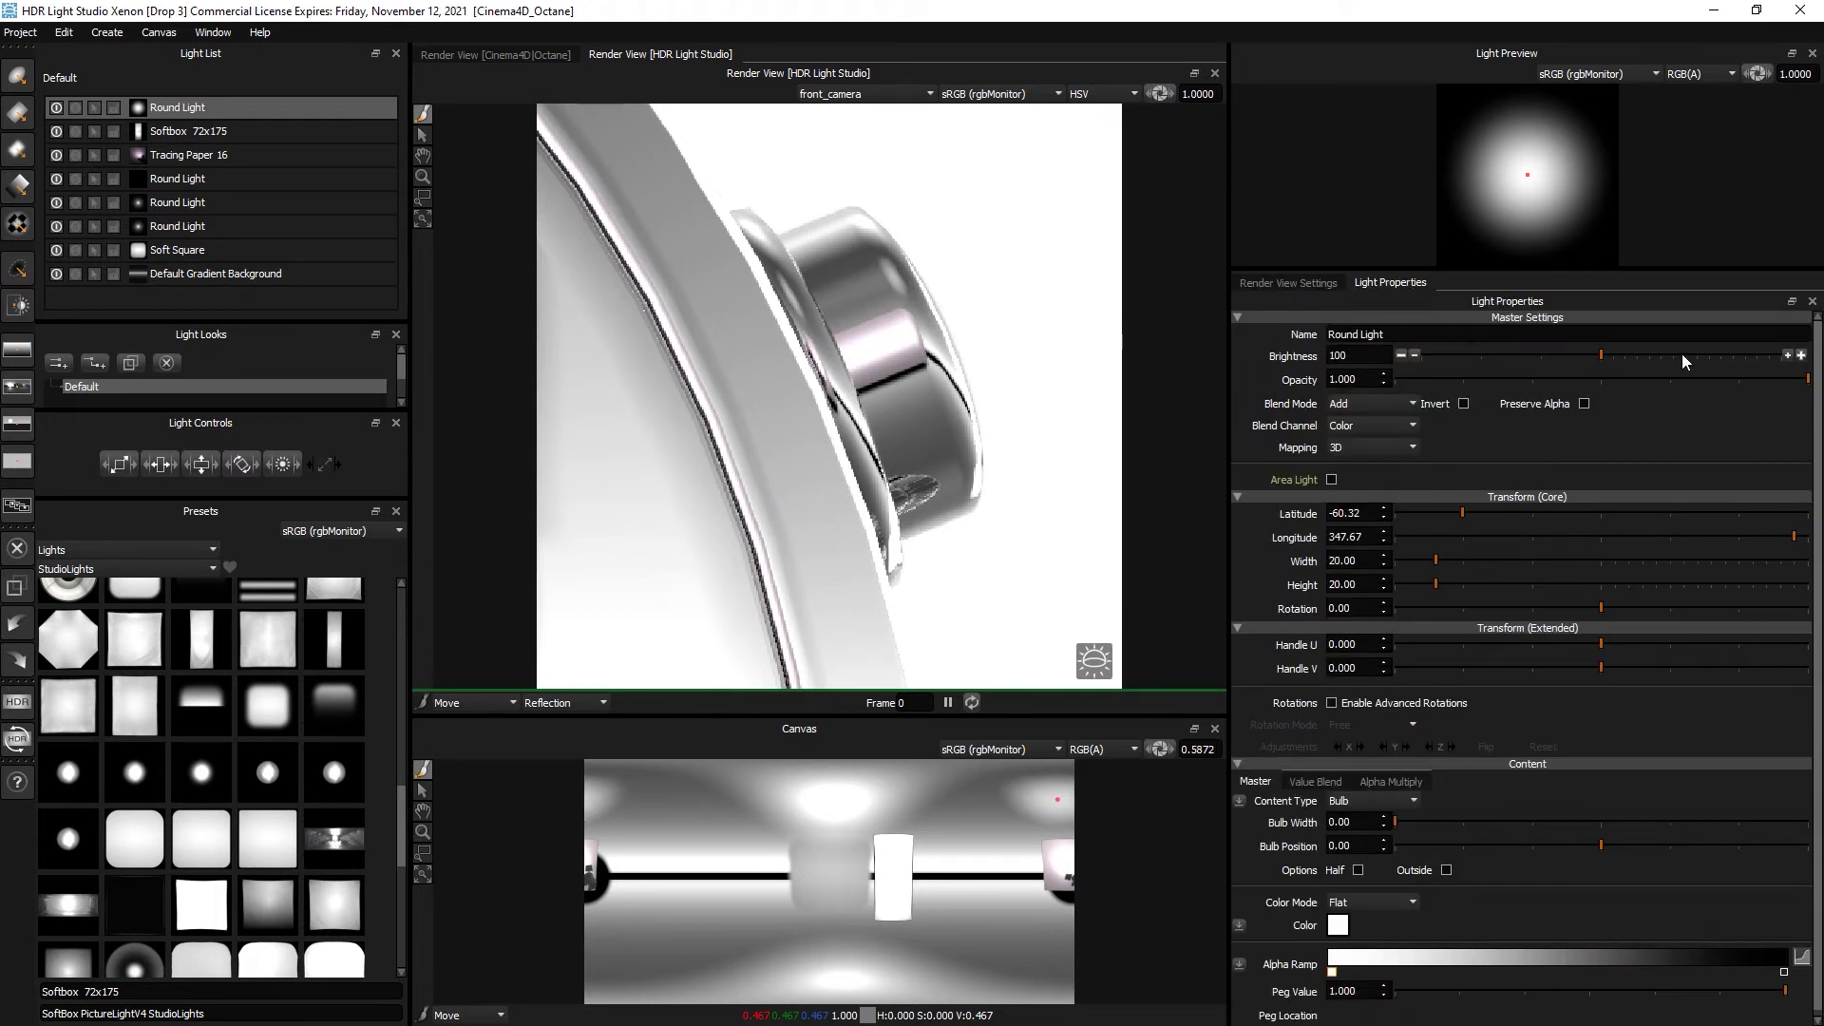
pyautogui.click(1647, 355)
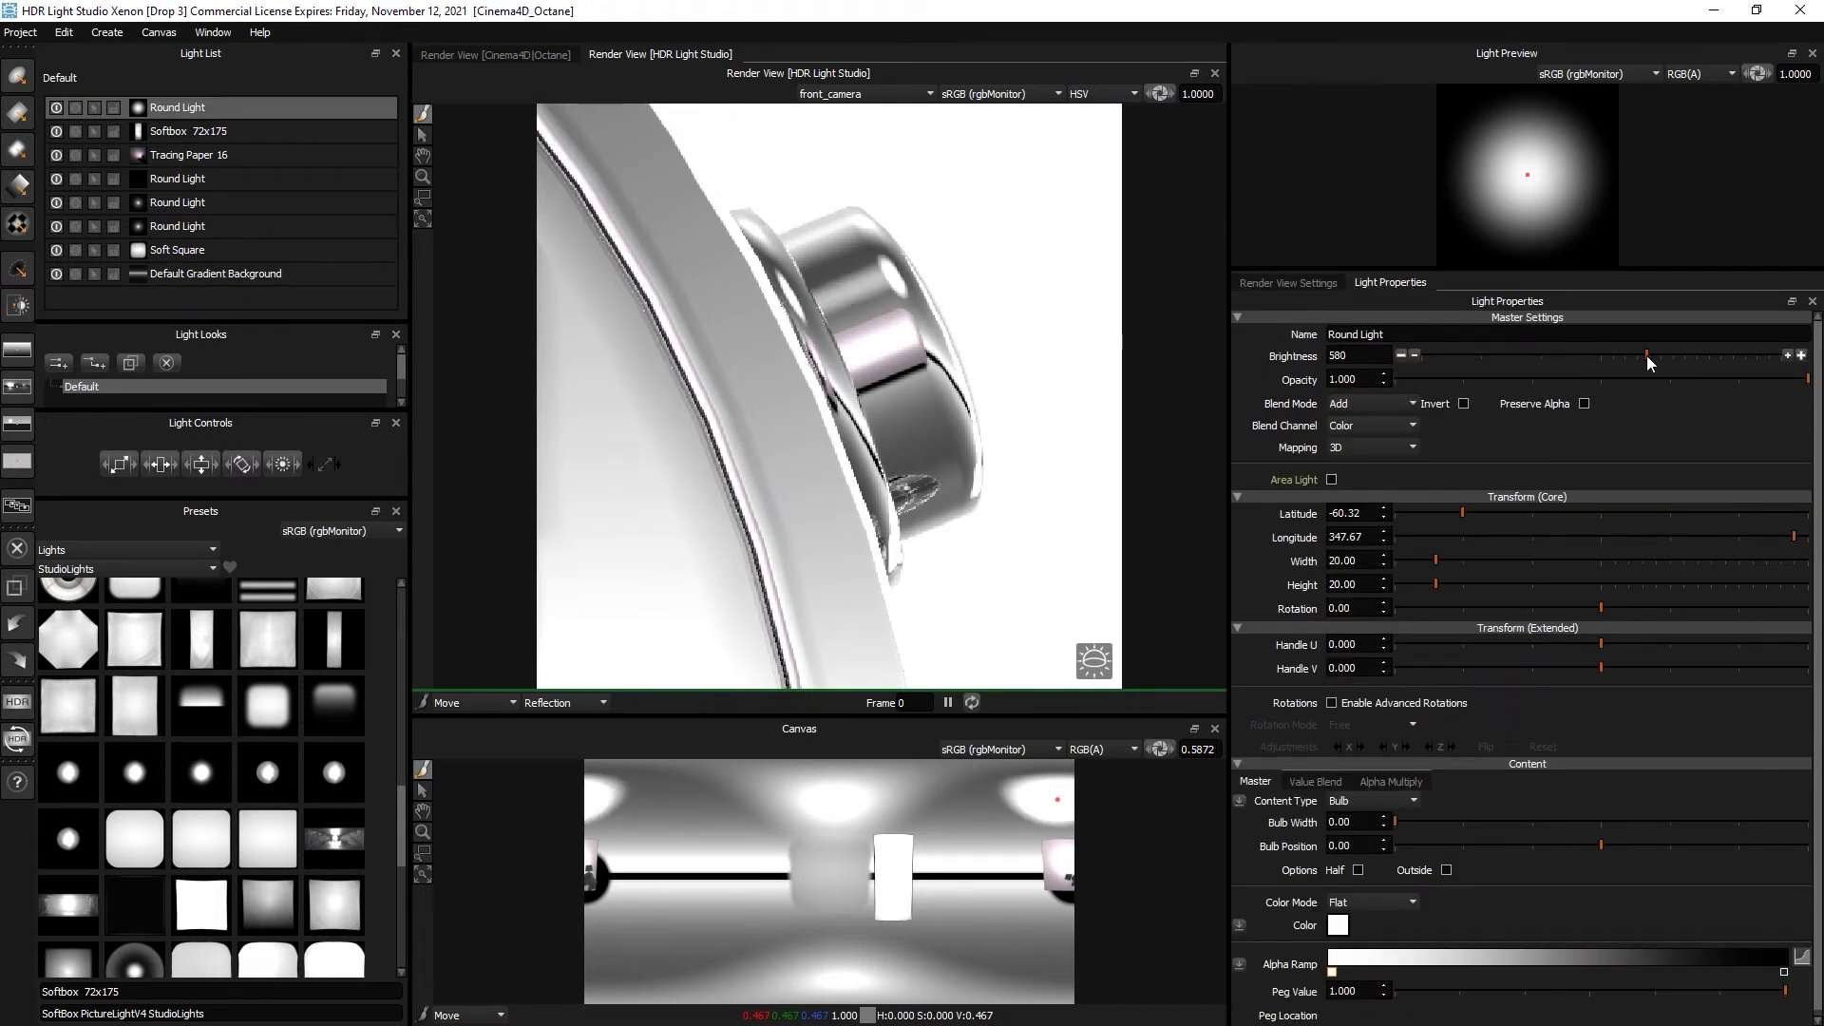
pyautogui.moveTo(1648, 357); pyautogui.dragTo(1639, 355)
pyautogui.click(891, 271)
pyautogui.click(892, 270)
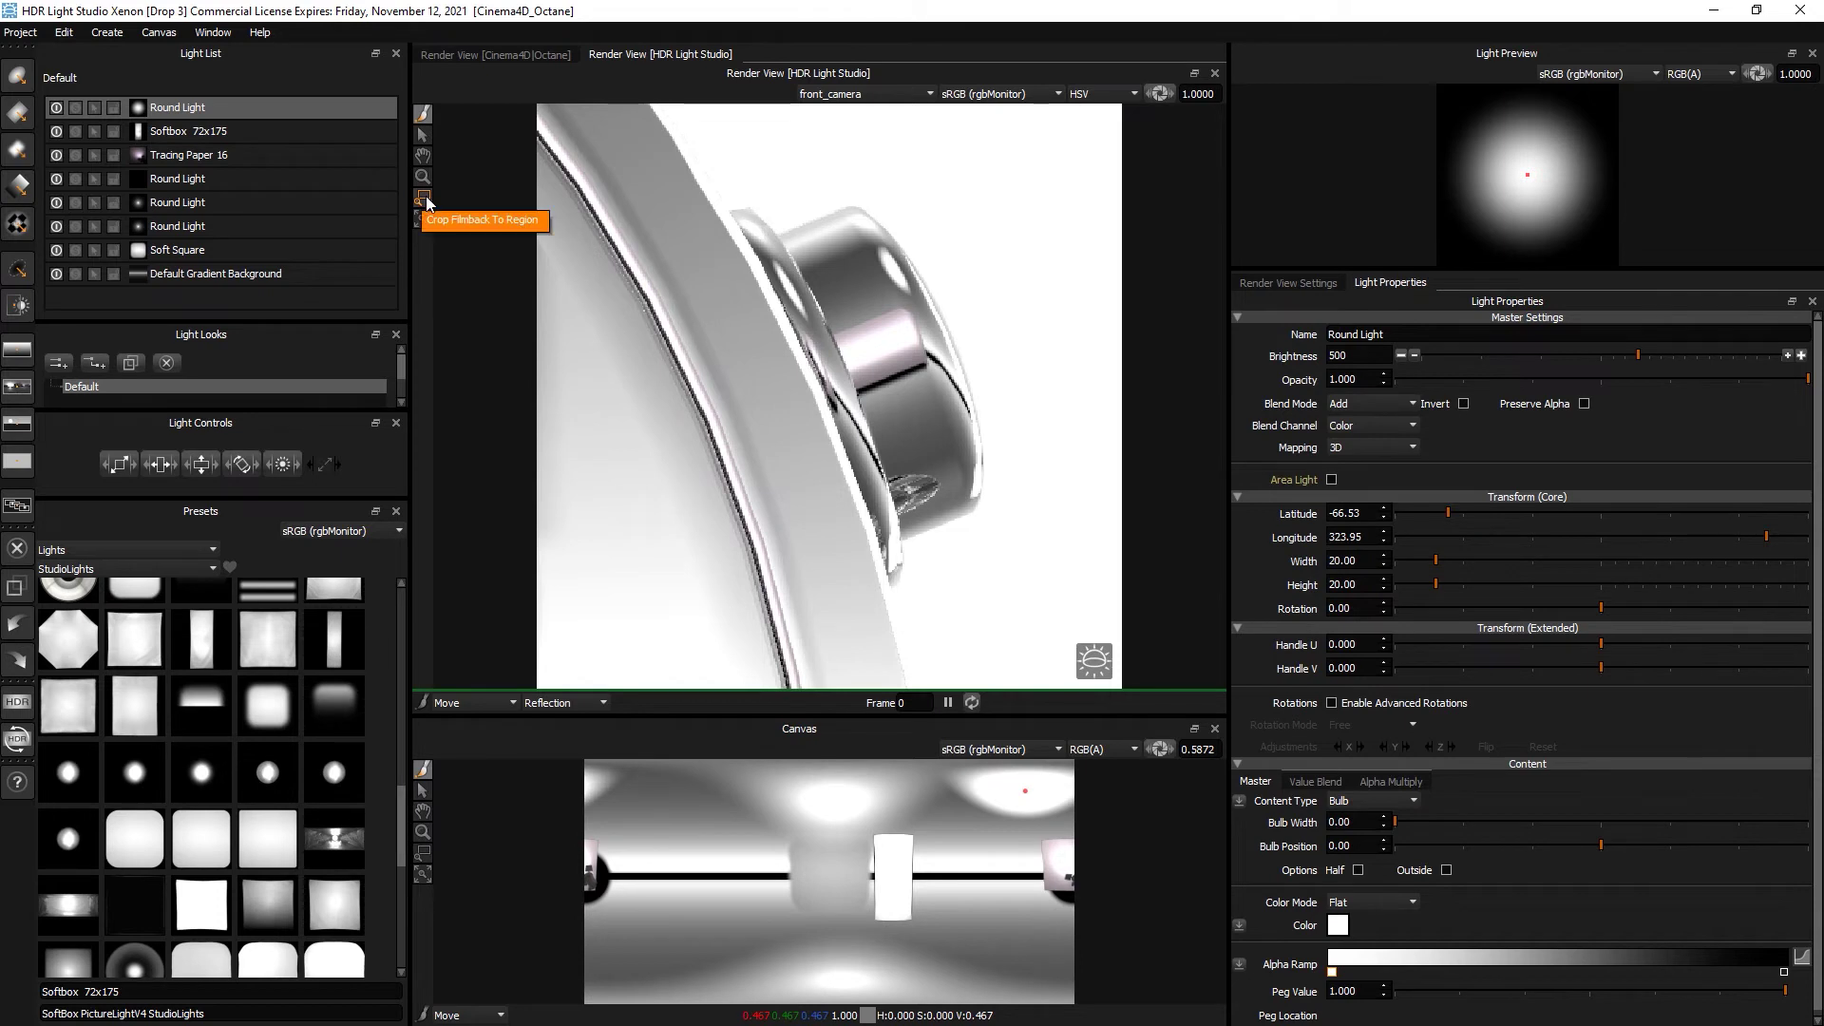
# Solo the Round Light, zoom into the right side, and reposition its highlight lower on the watch.
pyautogui.click(75, 108)
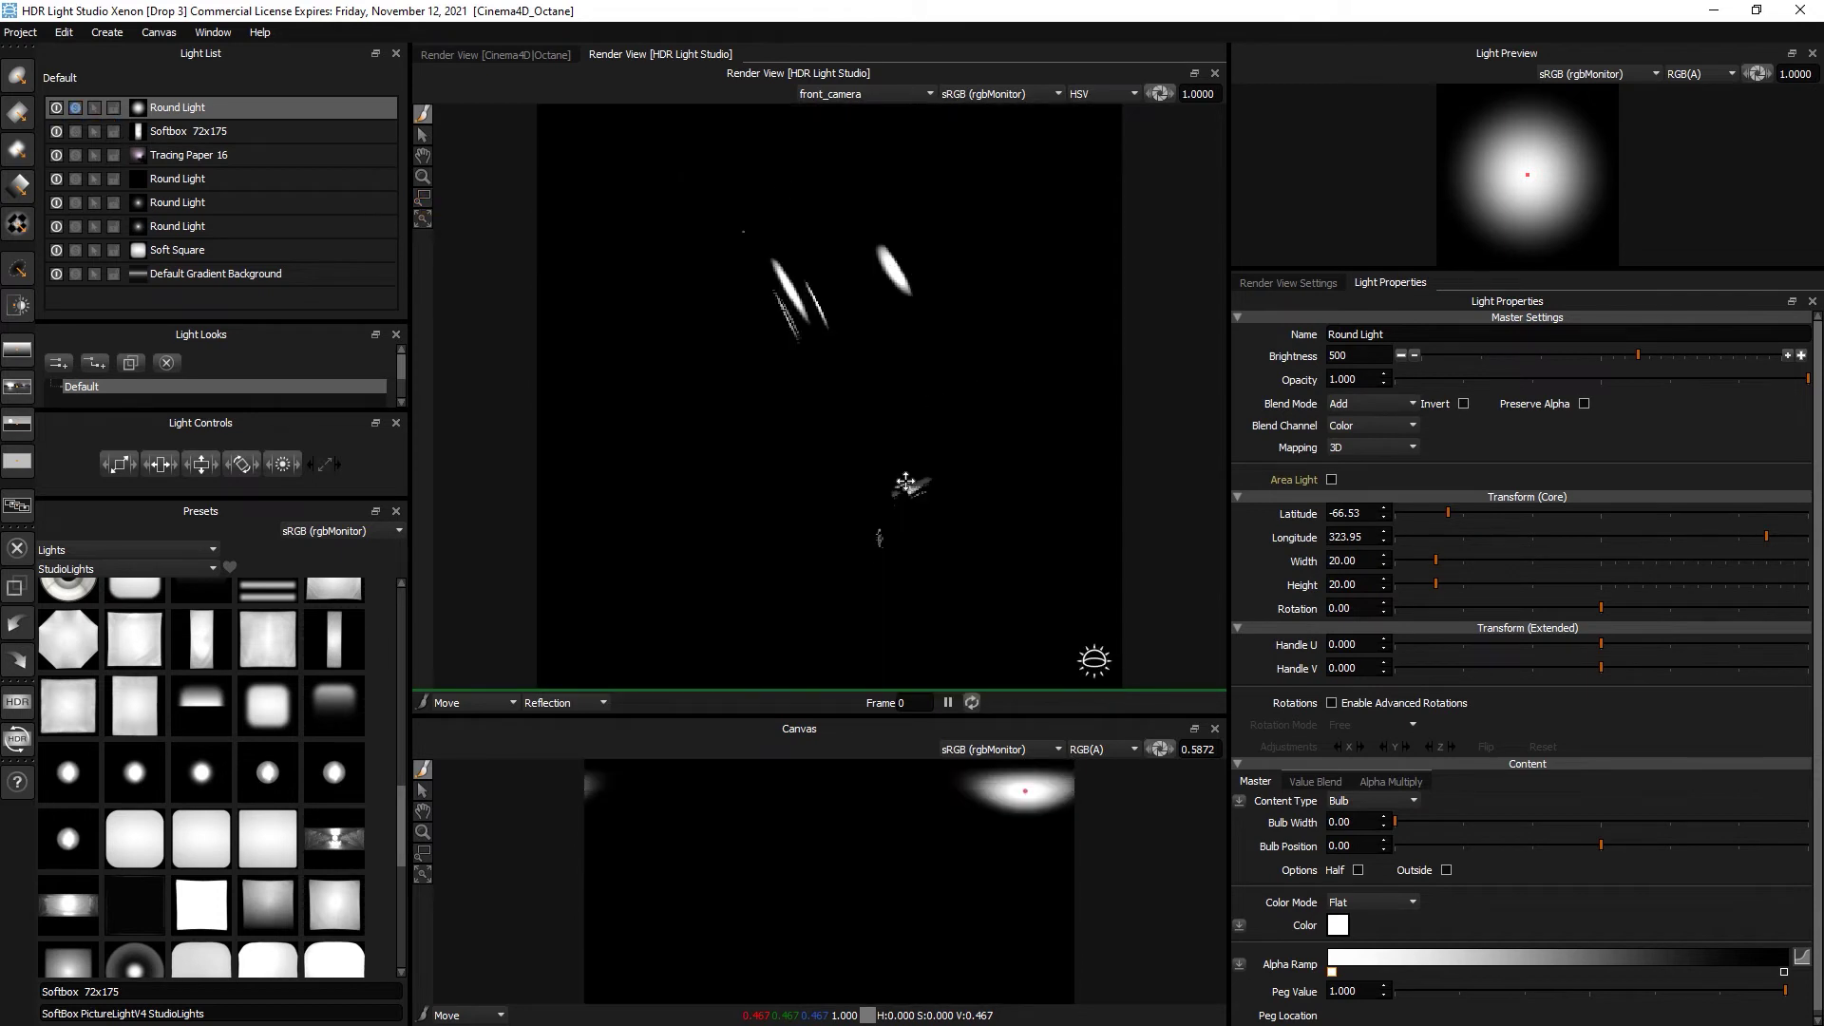
pyautogui.click(423, 197)
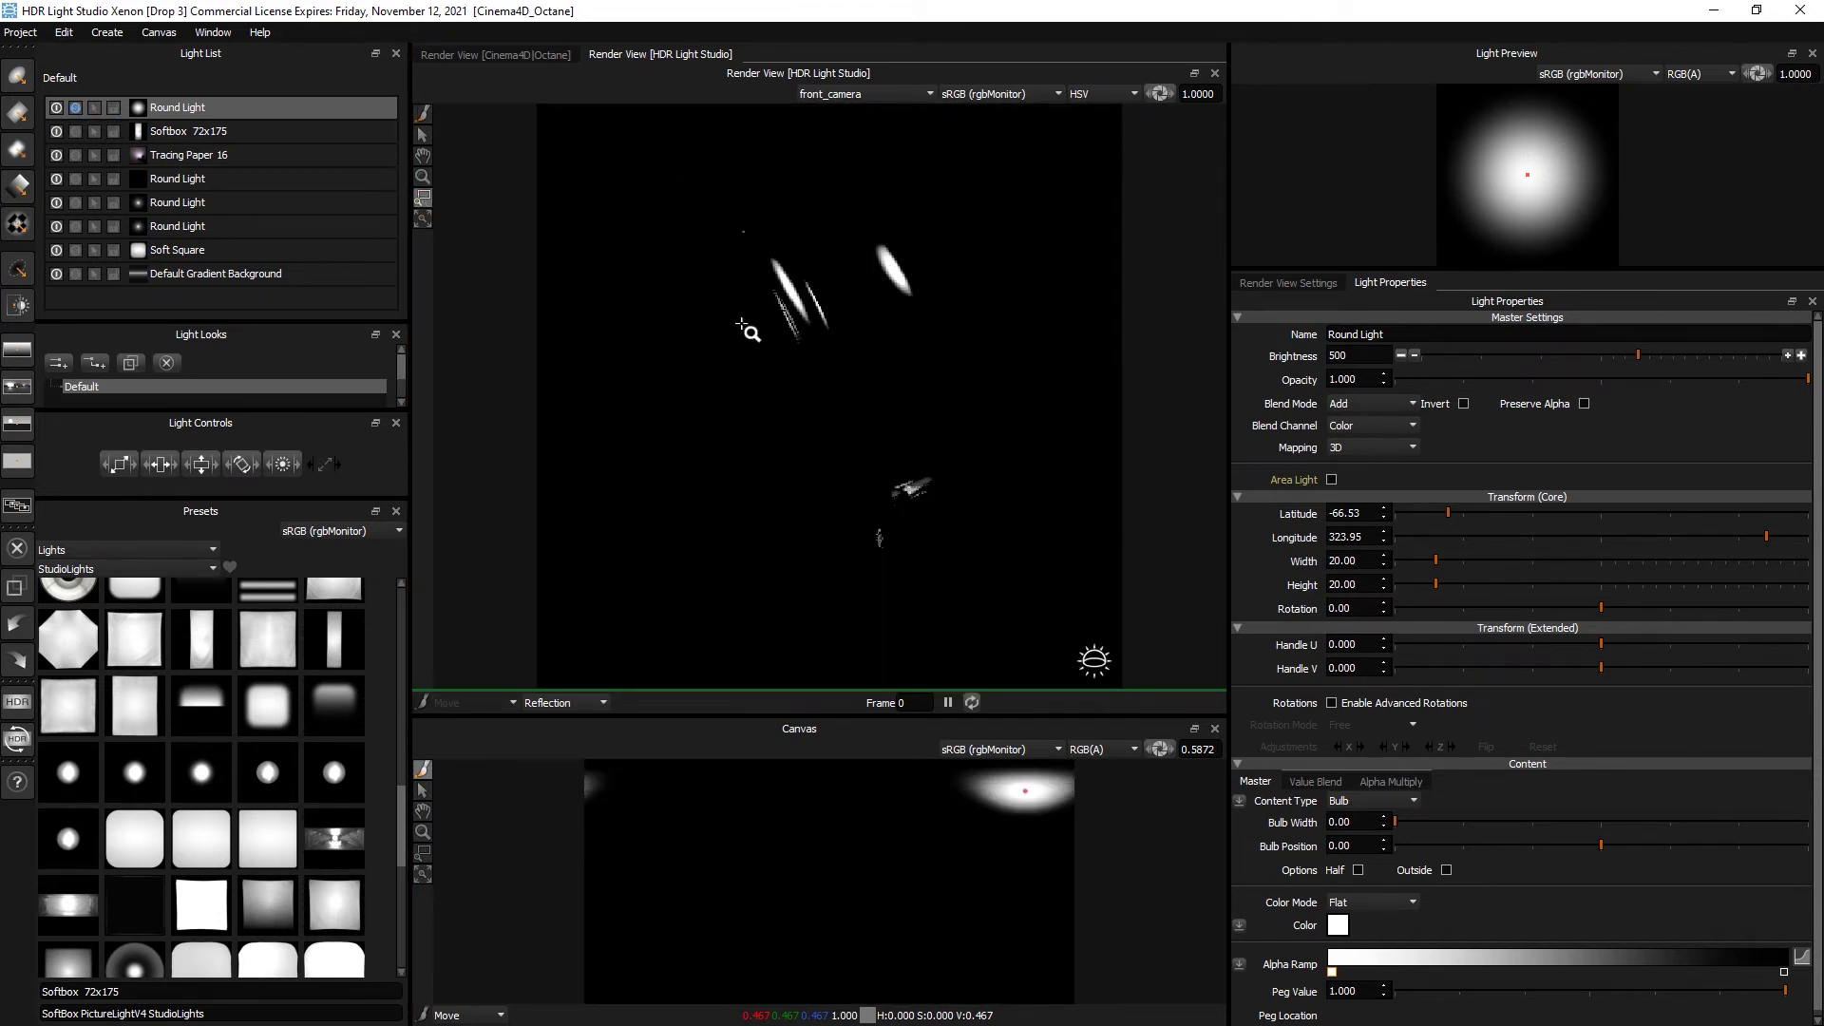
pyautogui.click(424, 219)
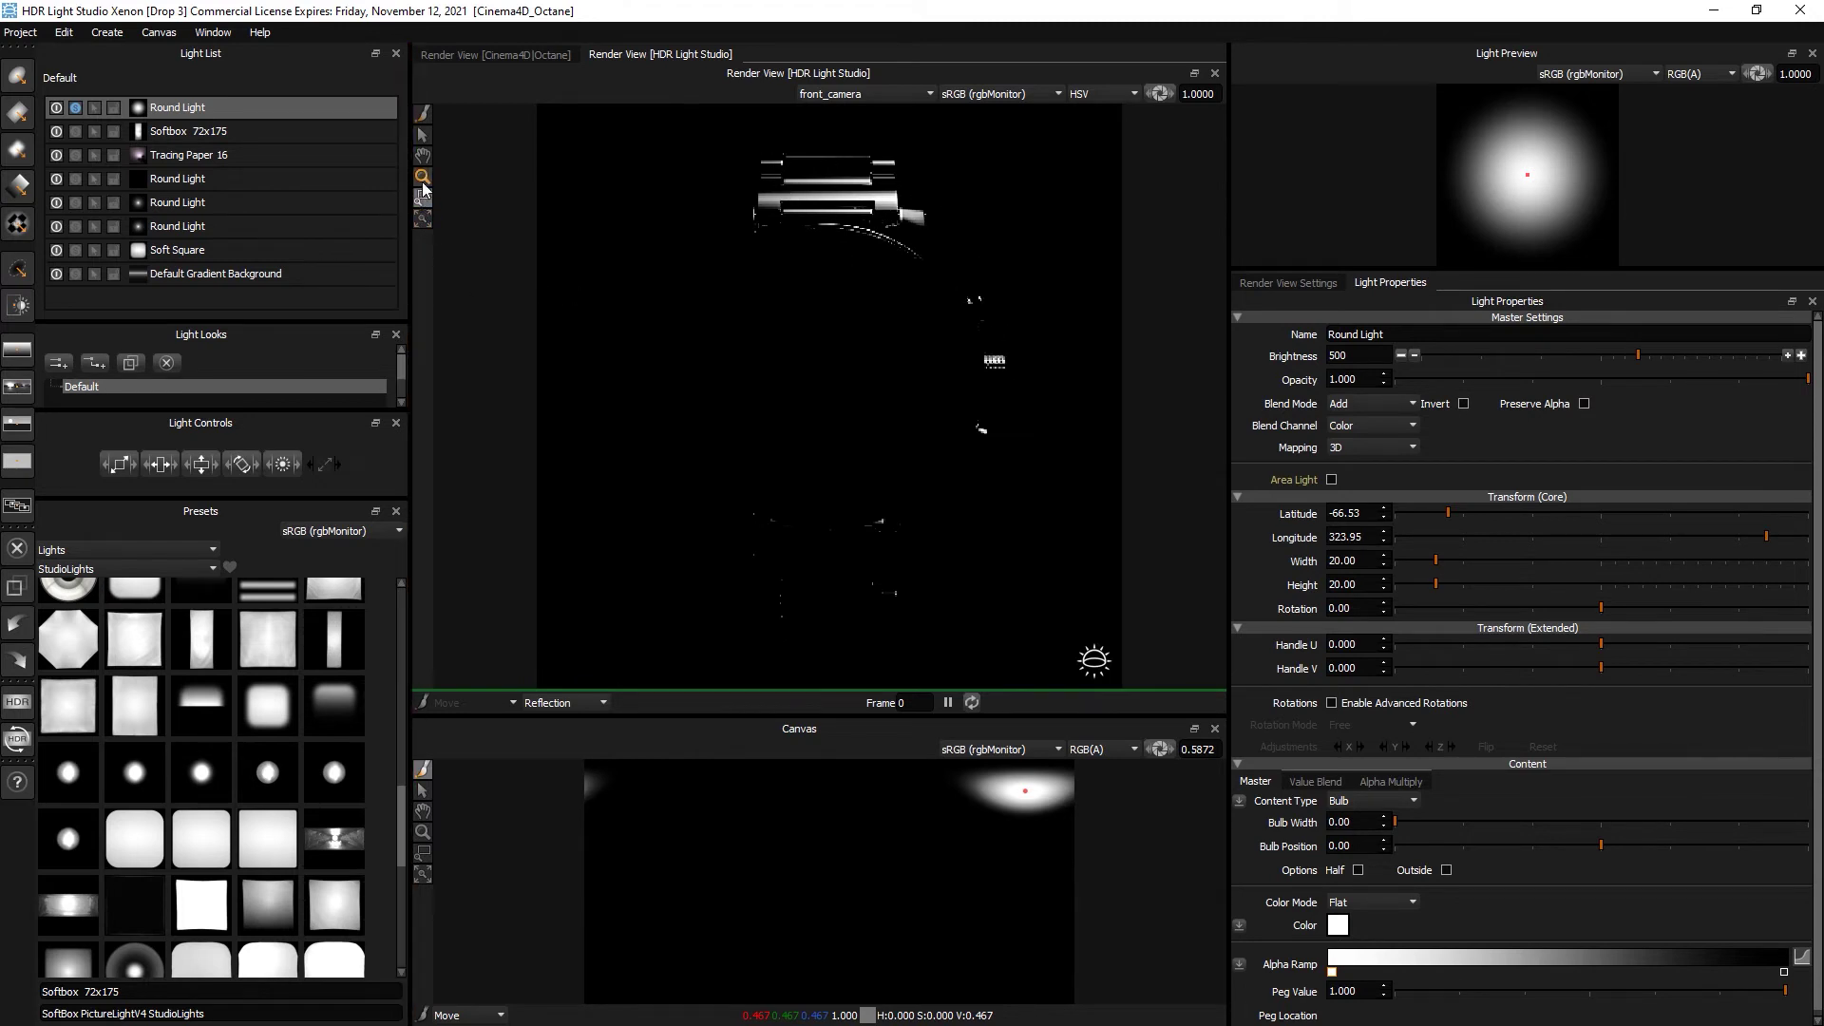
pyautogui.moveTo(921, 273); pyautogui.dragTo(1026, 351)
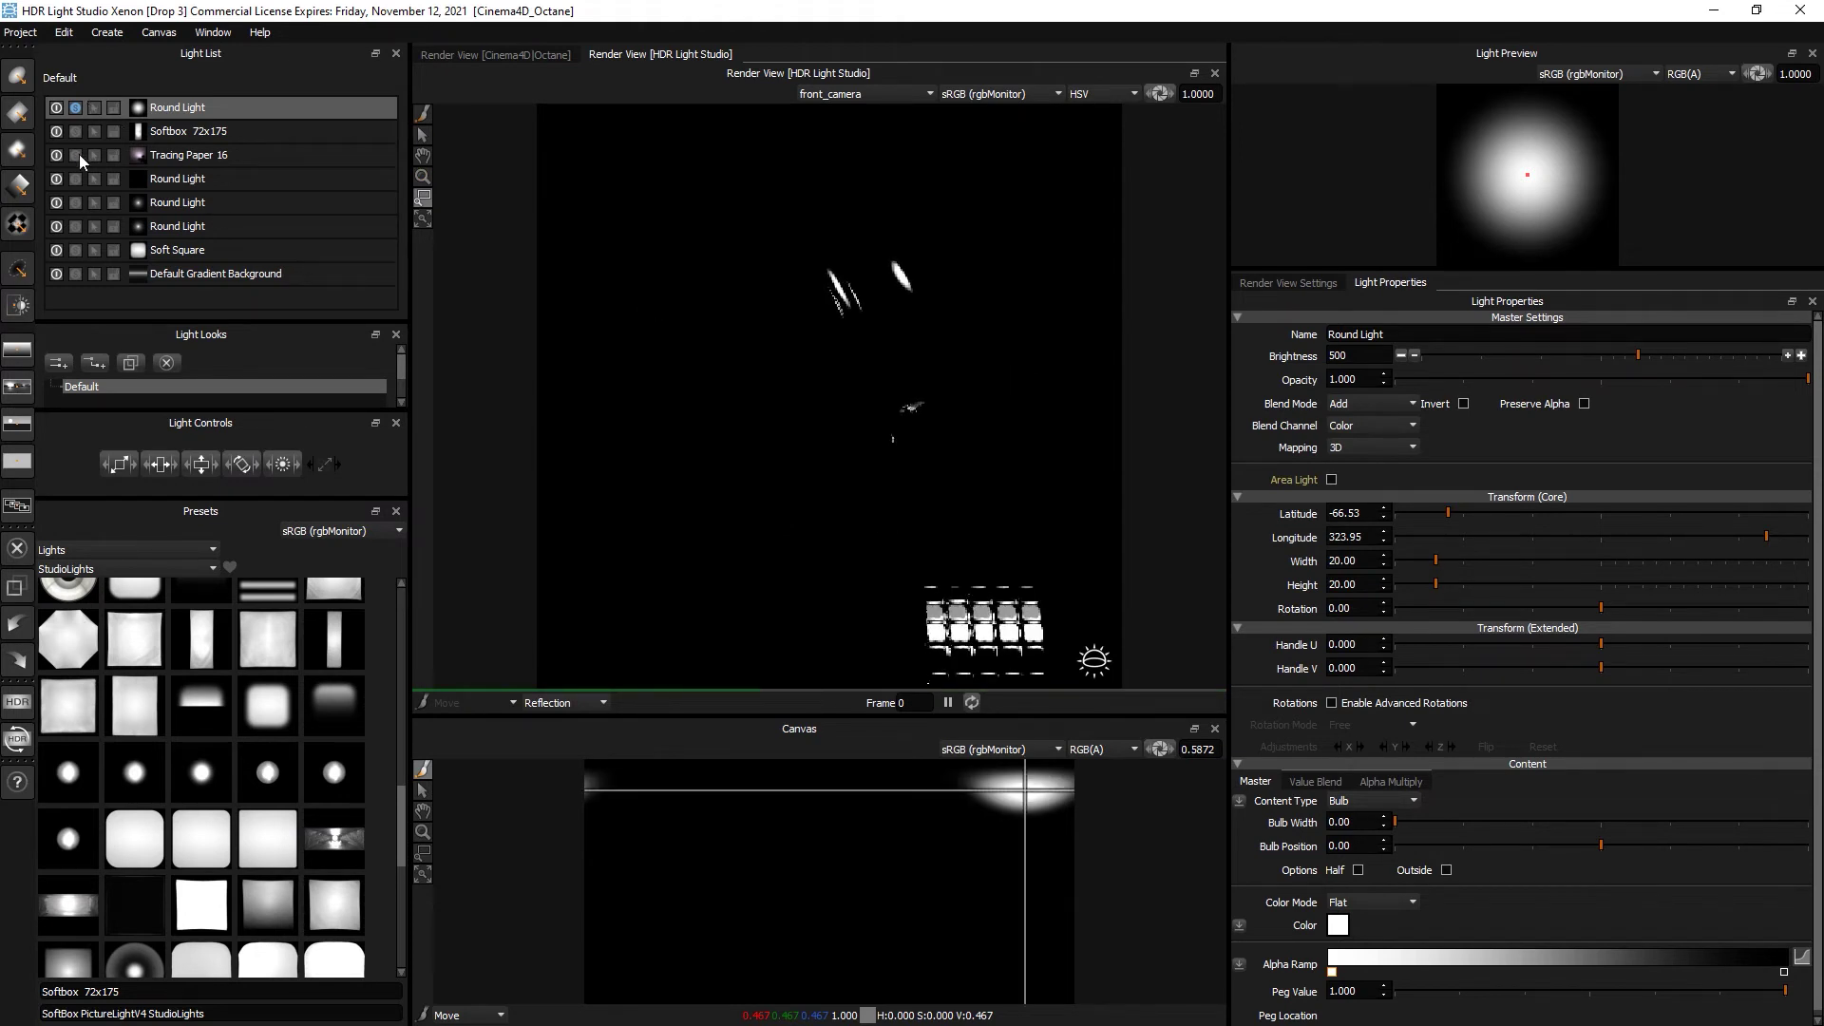
pyautogui.click(76, 273)
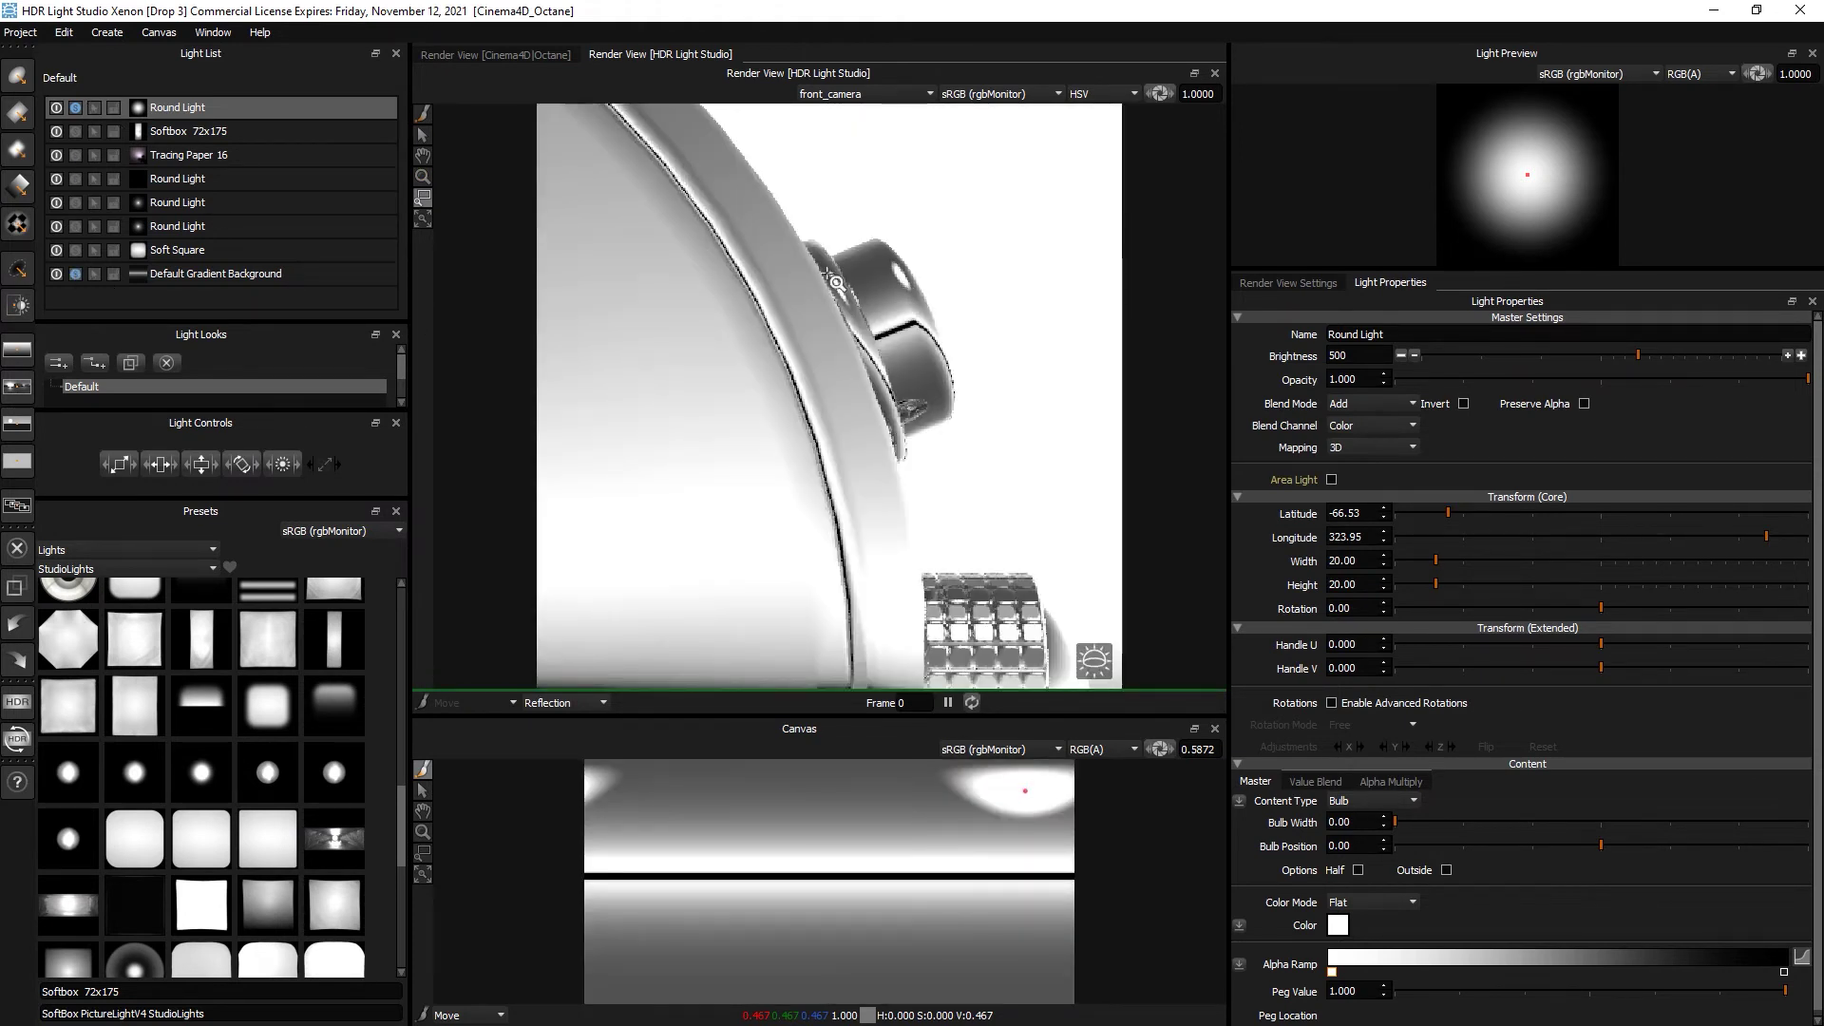
pyautogui.click(425, 116)
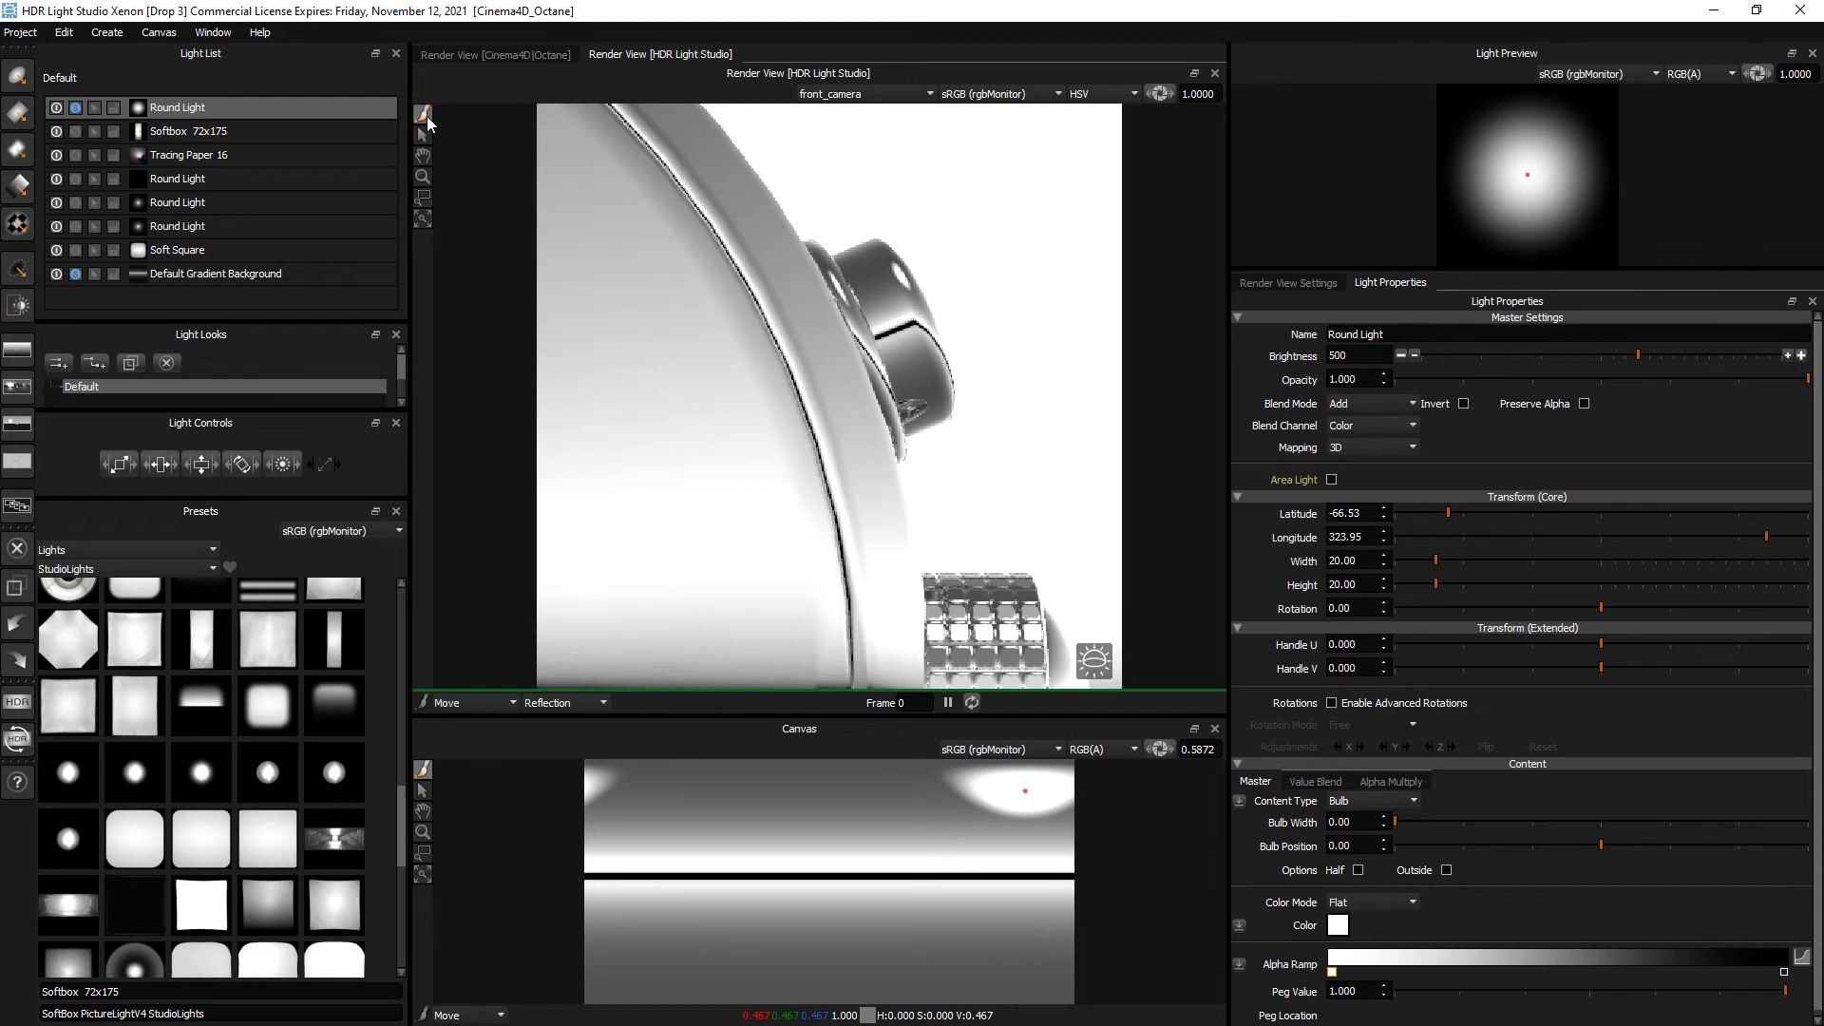
pyautogui.click(914, 304)
pyautogui.click(912, 299)
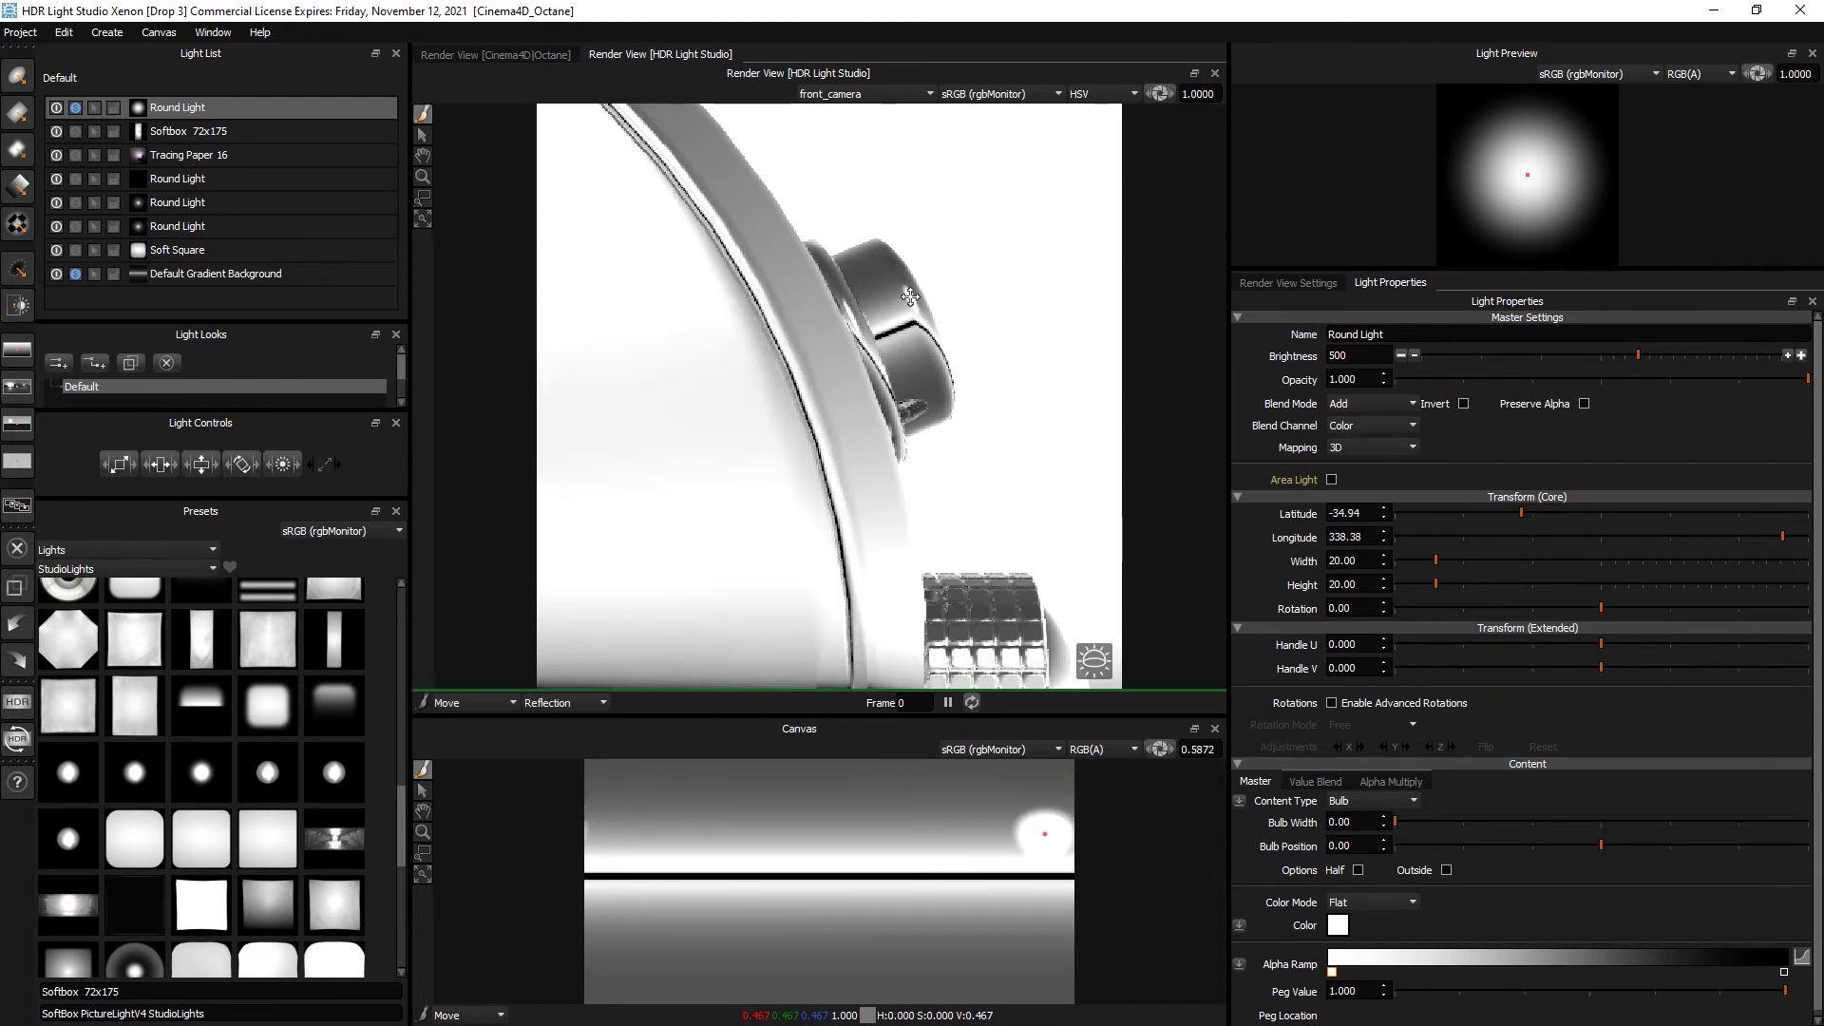
pyautogui.click(75, 273)
pyautogui.click(423, 219)
pyautogui.moveTo(460, 252); pyautogui.dragTo(663, 509)
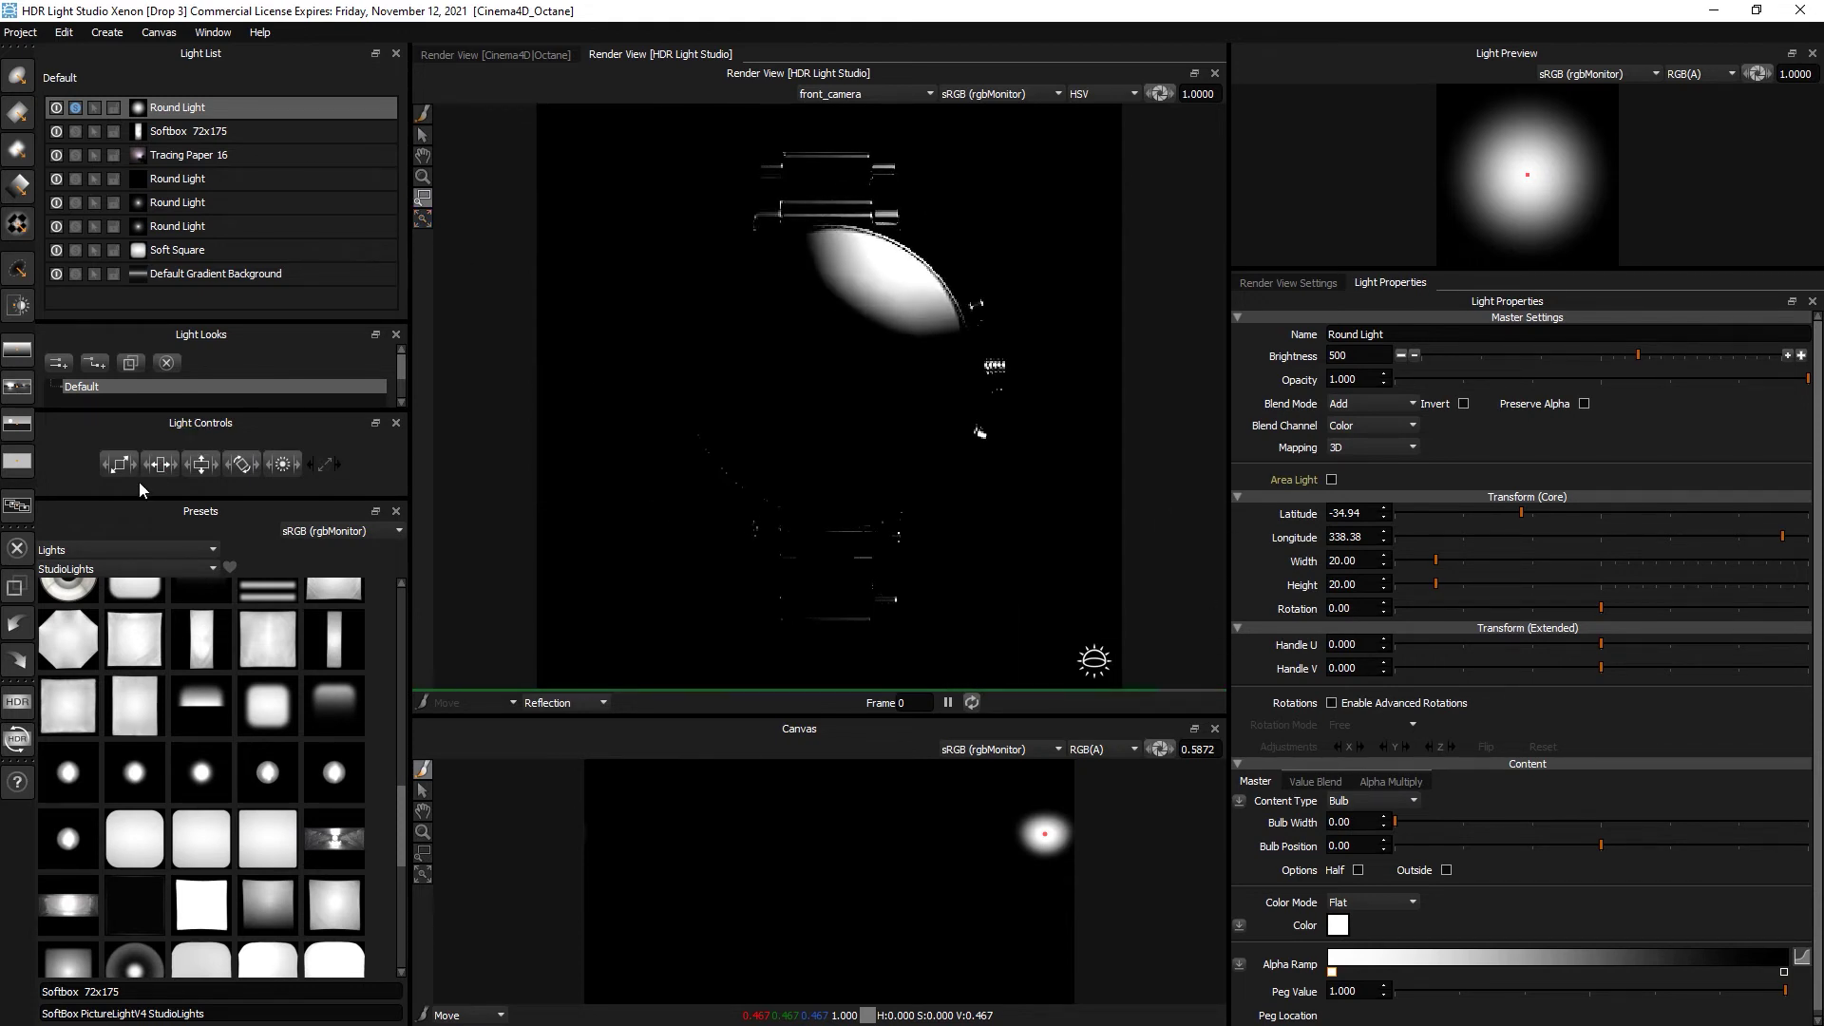
# Shrink the Round Light from 20 to 11 and re-place its reflection on the crown.
pyautogui.moveTo(122, 464); pyautogui.dragTo(92, 465)
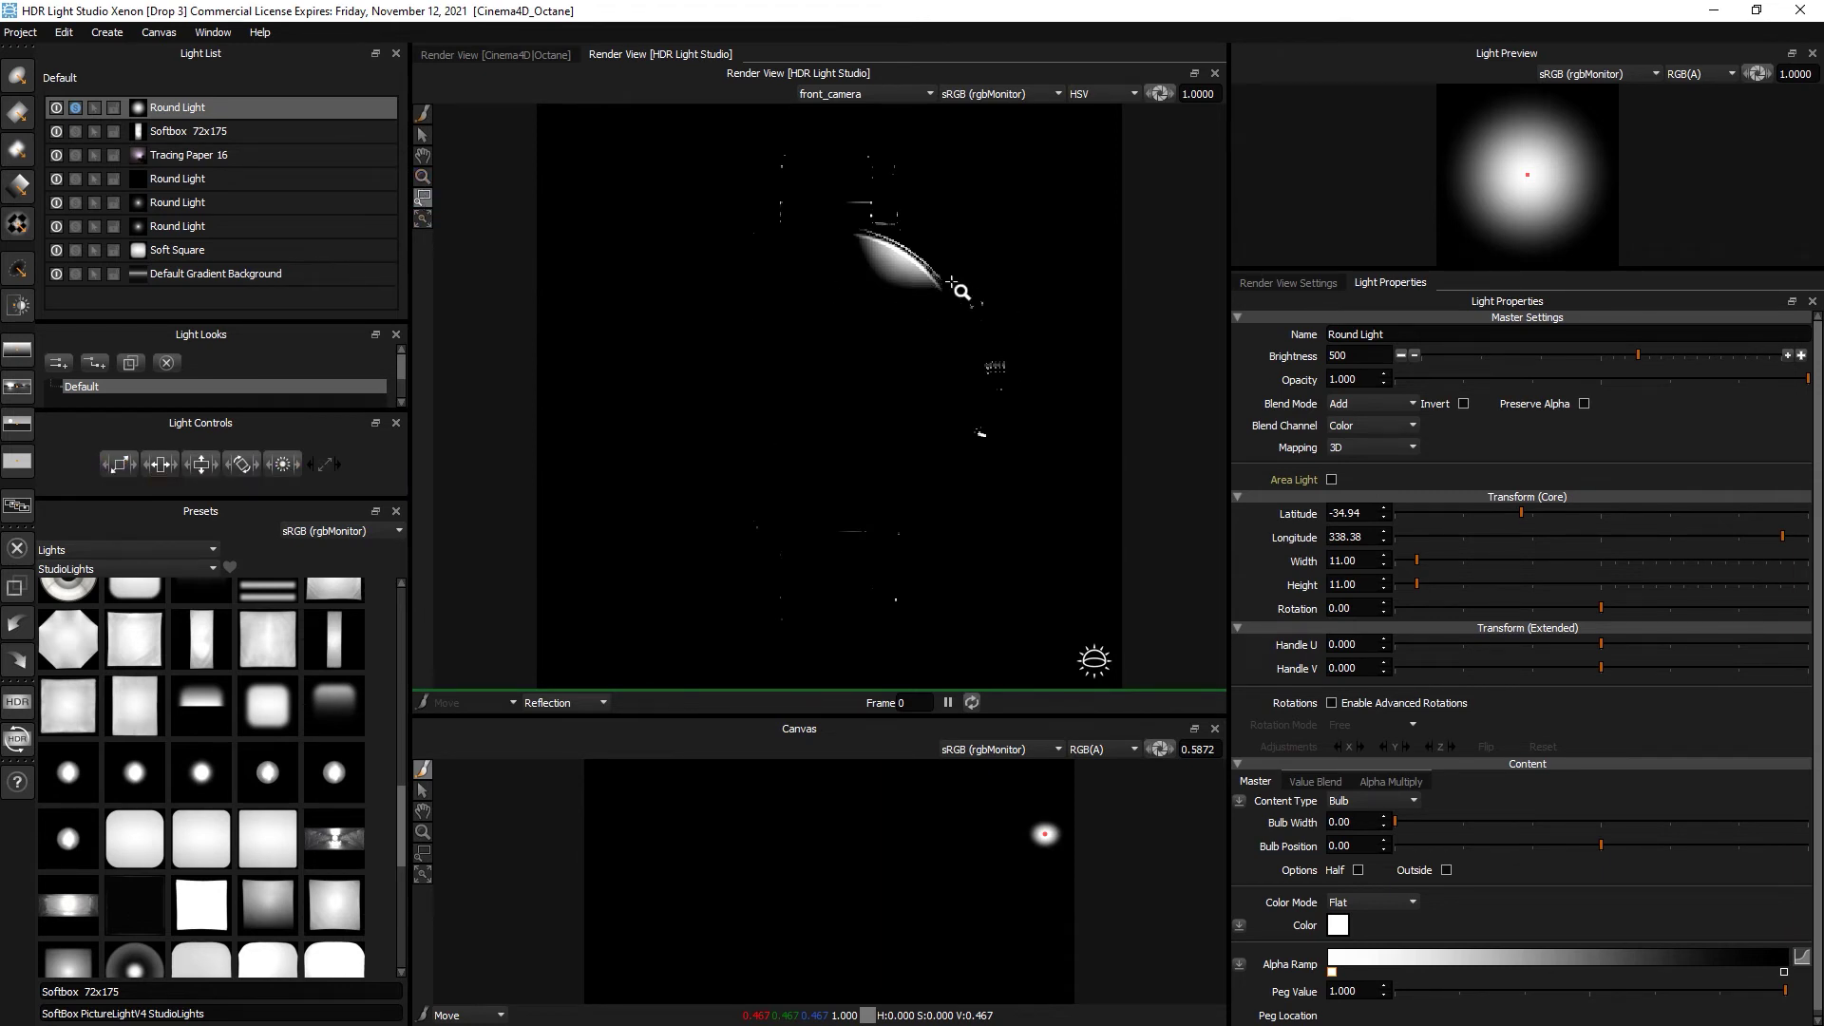
pyautogui.moveTo(916, 266); pyautogui.dragTo(1035, 378)
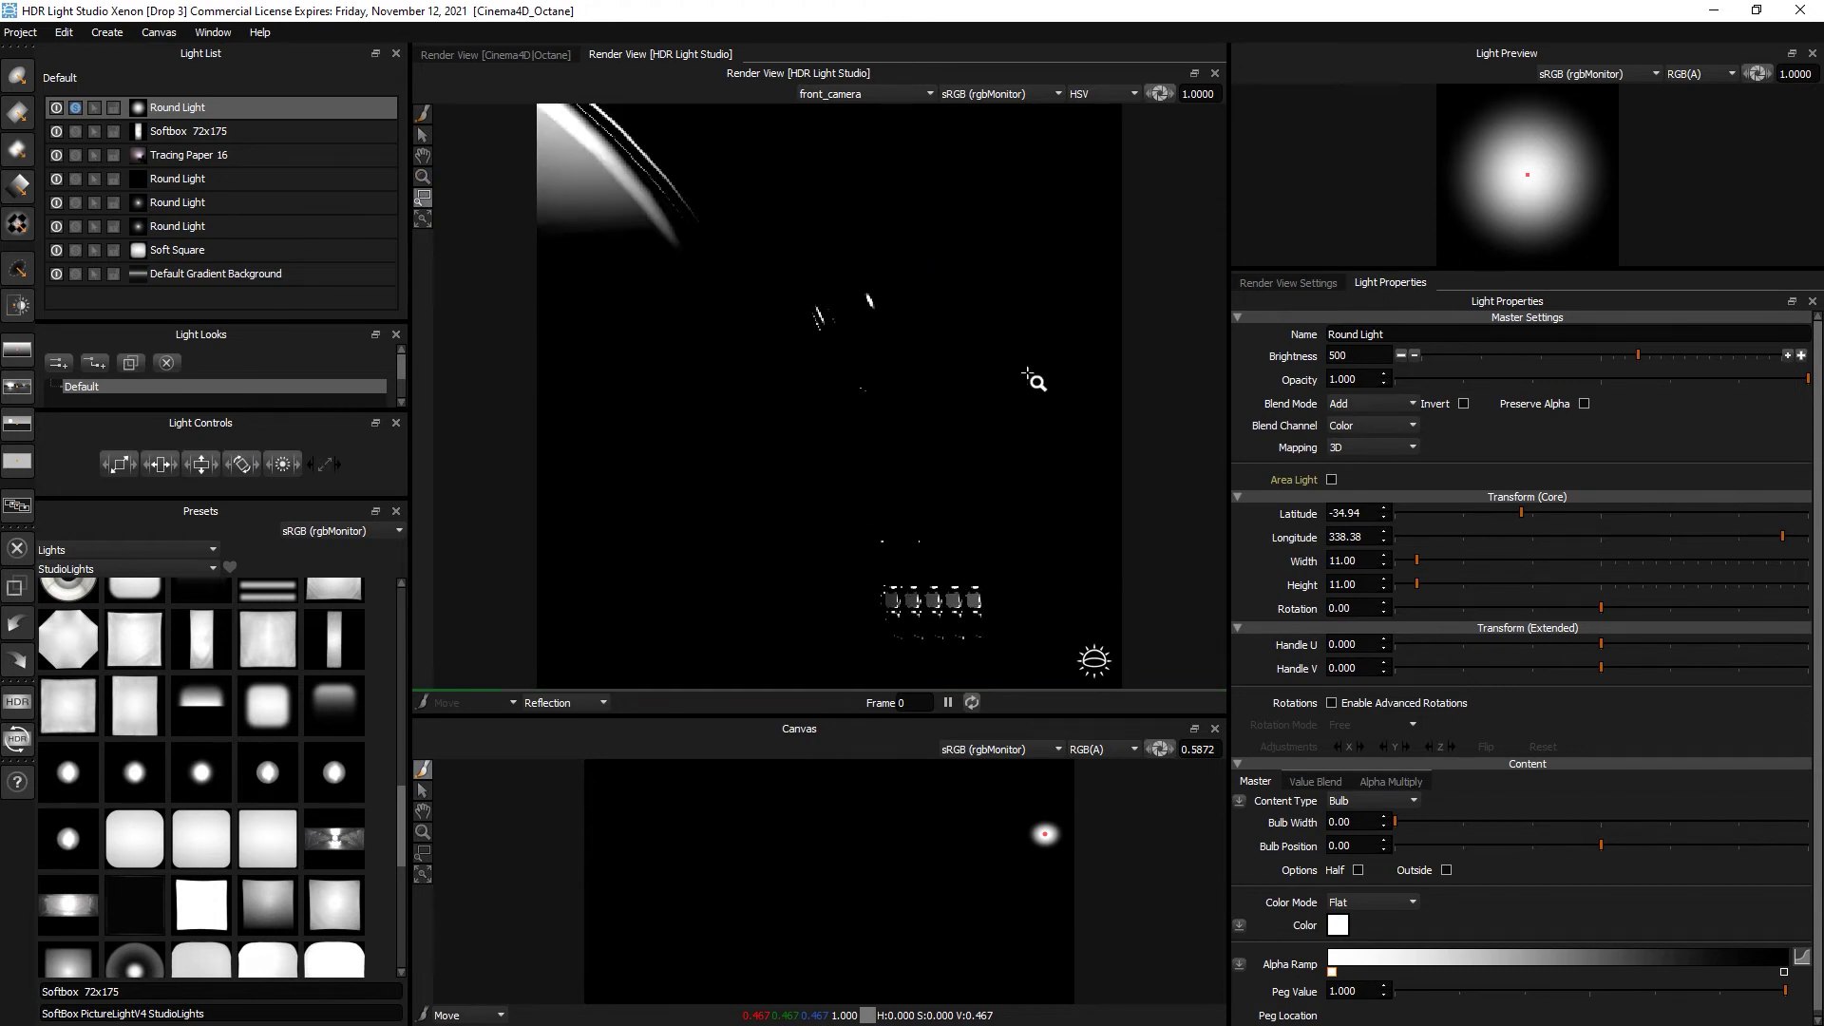
pyautogui.click(76, 274)
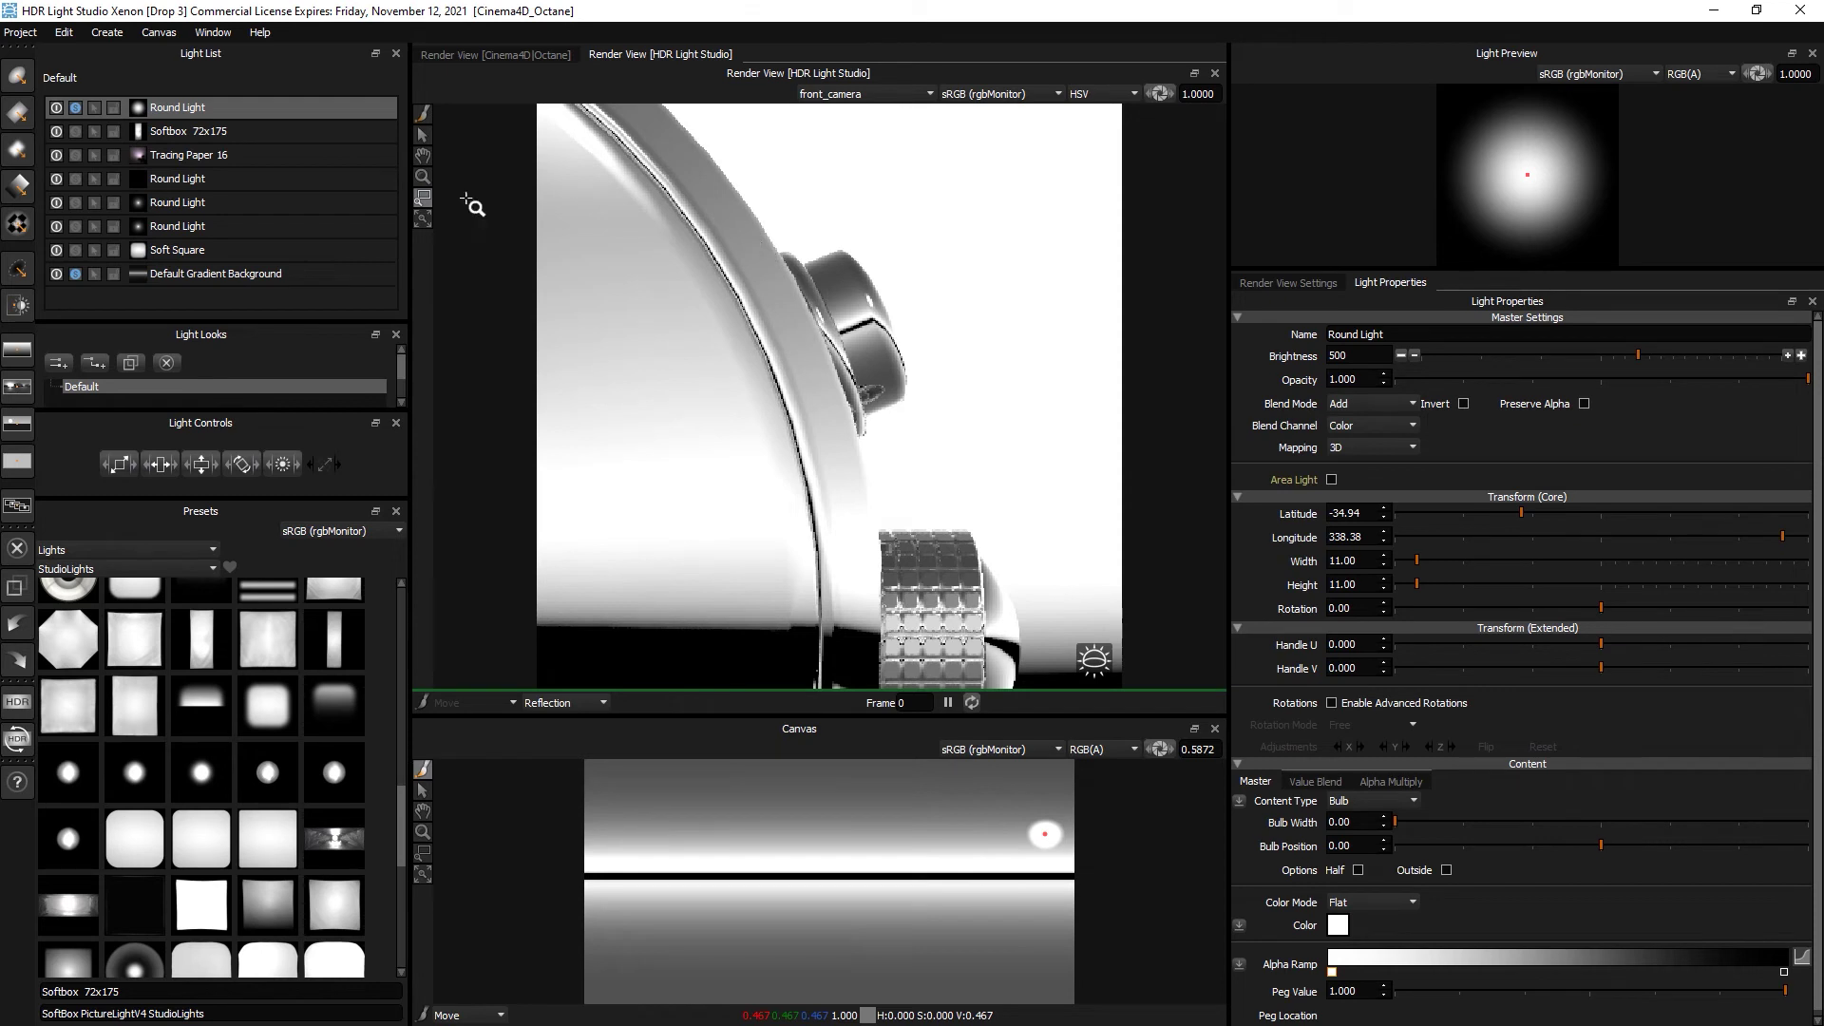
pyautogui.moveTo(728, 218); pyautogui.dragTo(974, 445)
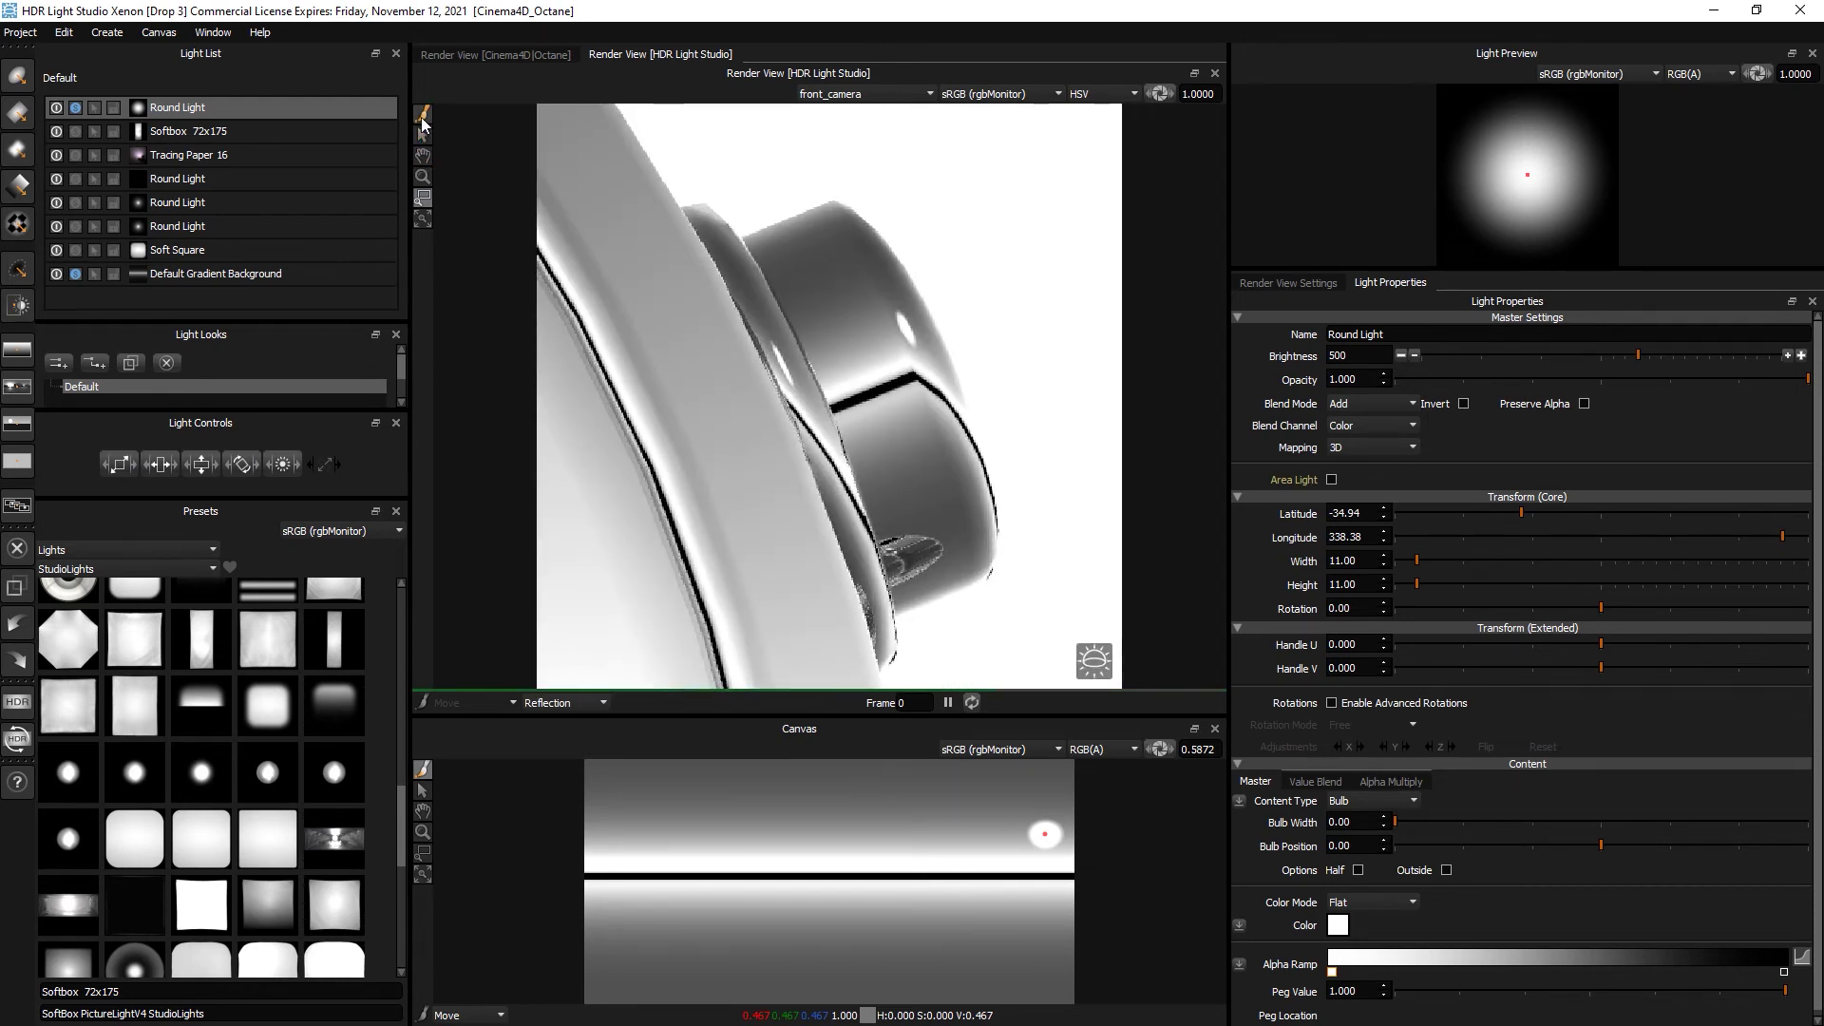
pyautogui.click(424, 113)
pyautogui.click(913, 323)
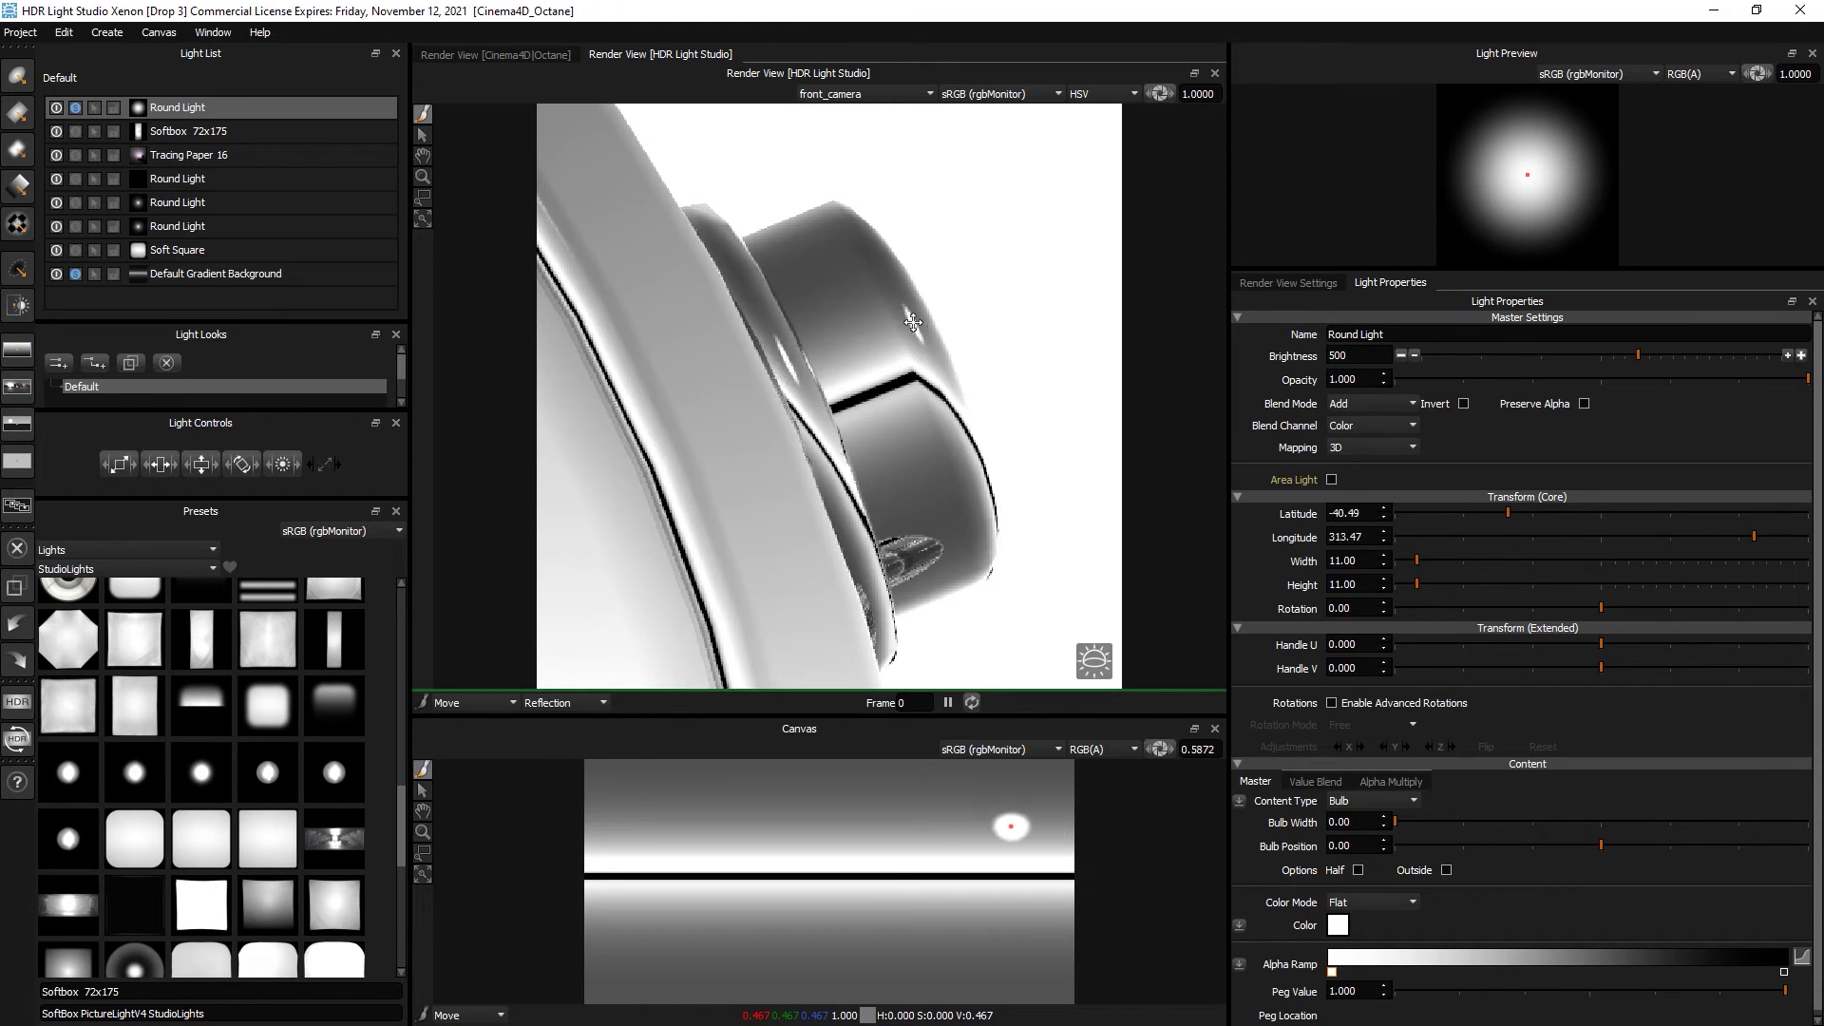
# Raise the Round Light's brightness to 680 and reset the render framing.
pyautogui.click(1658, 359)
pyautogui.click(424, 198)
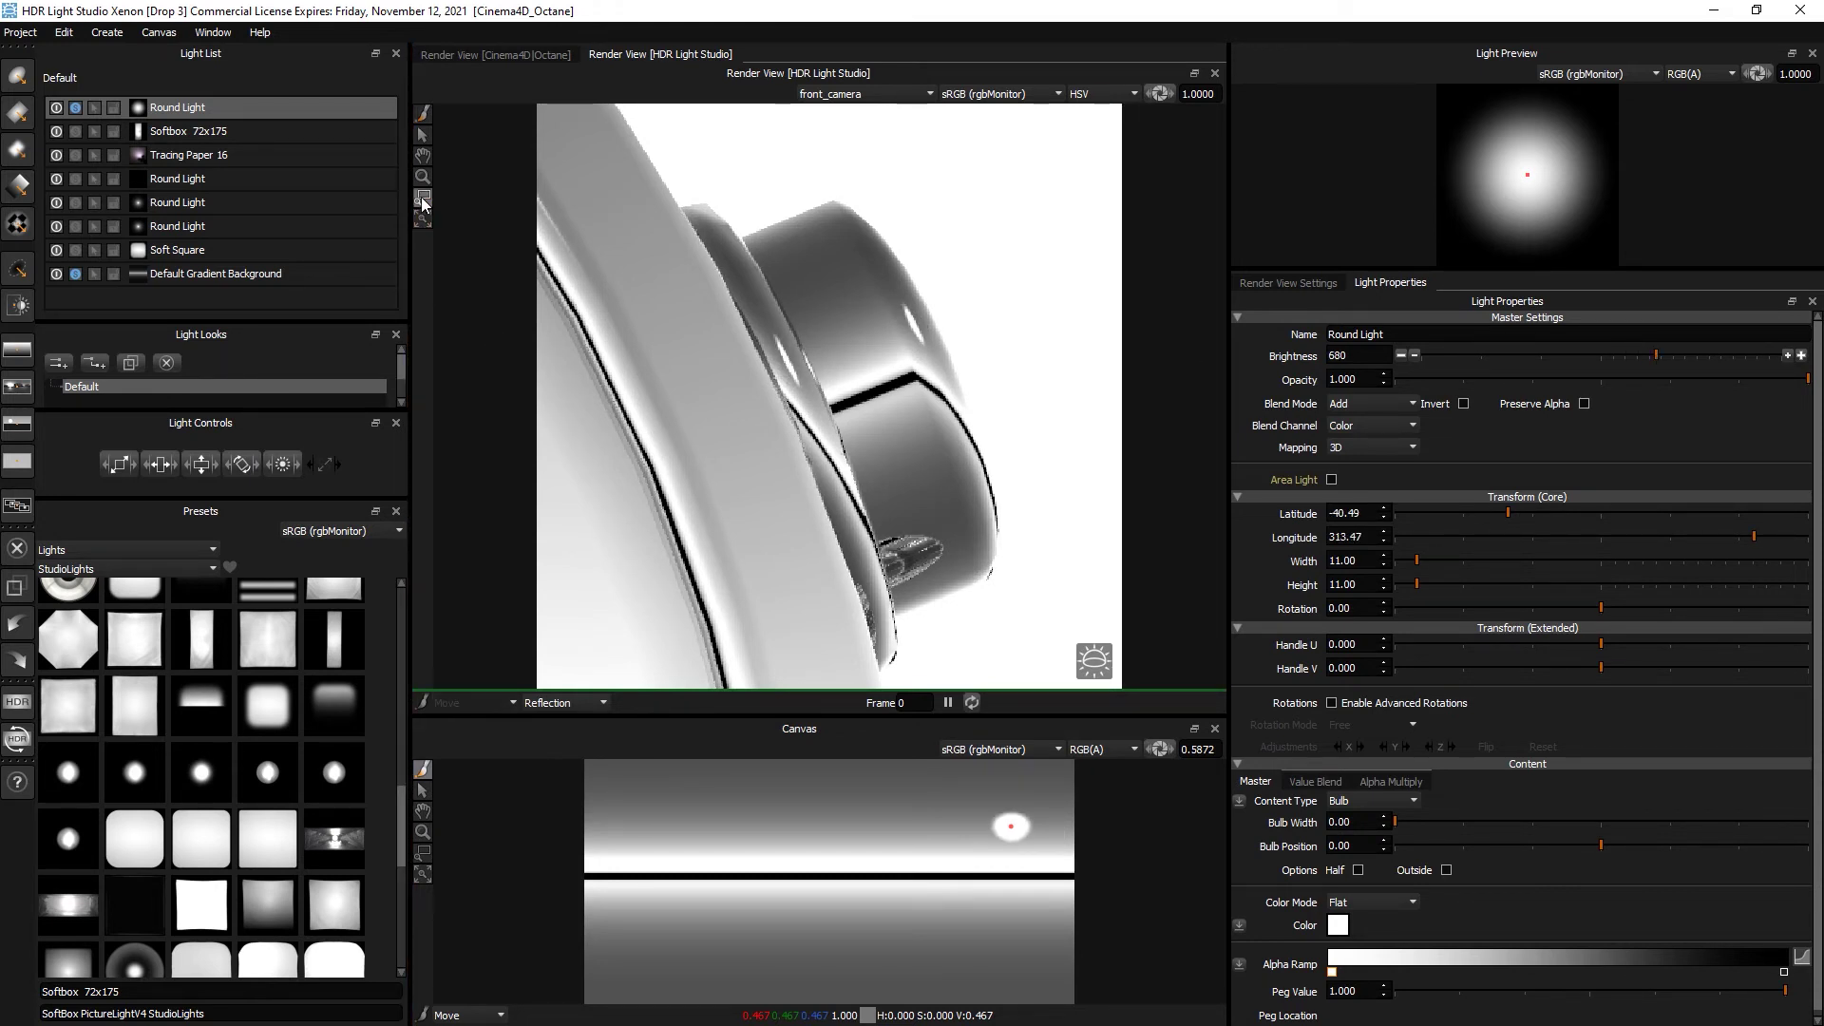
pyautogui.click(424, 219)
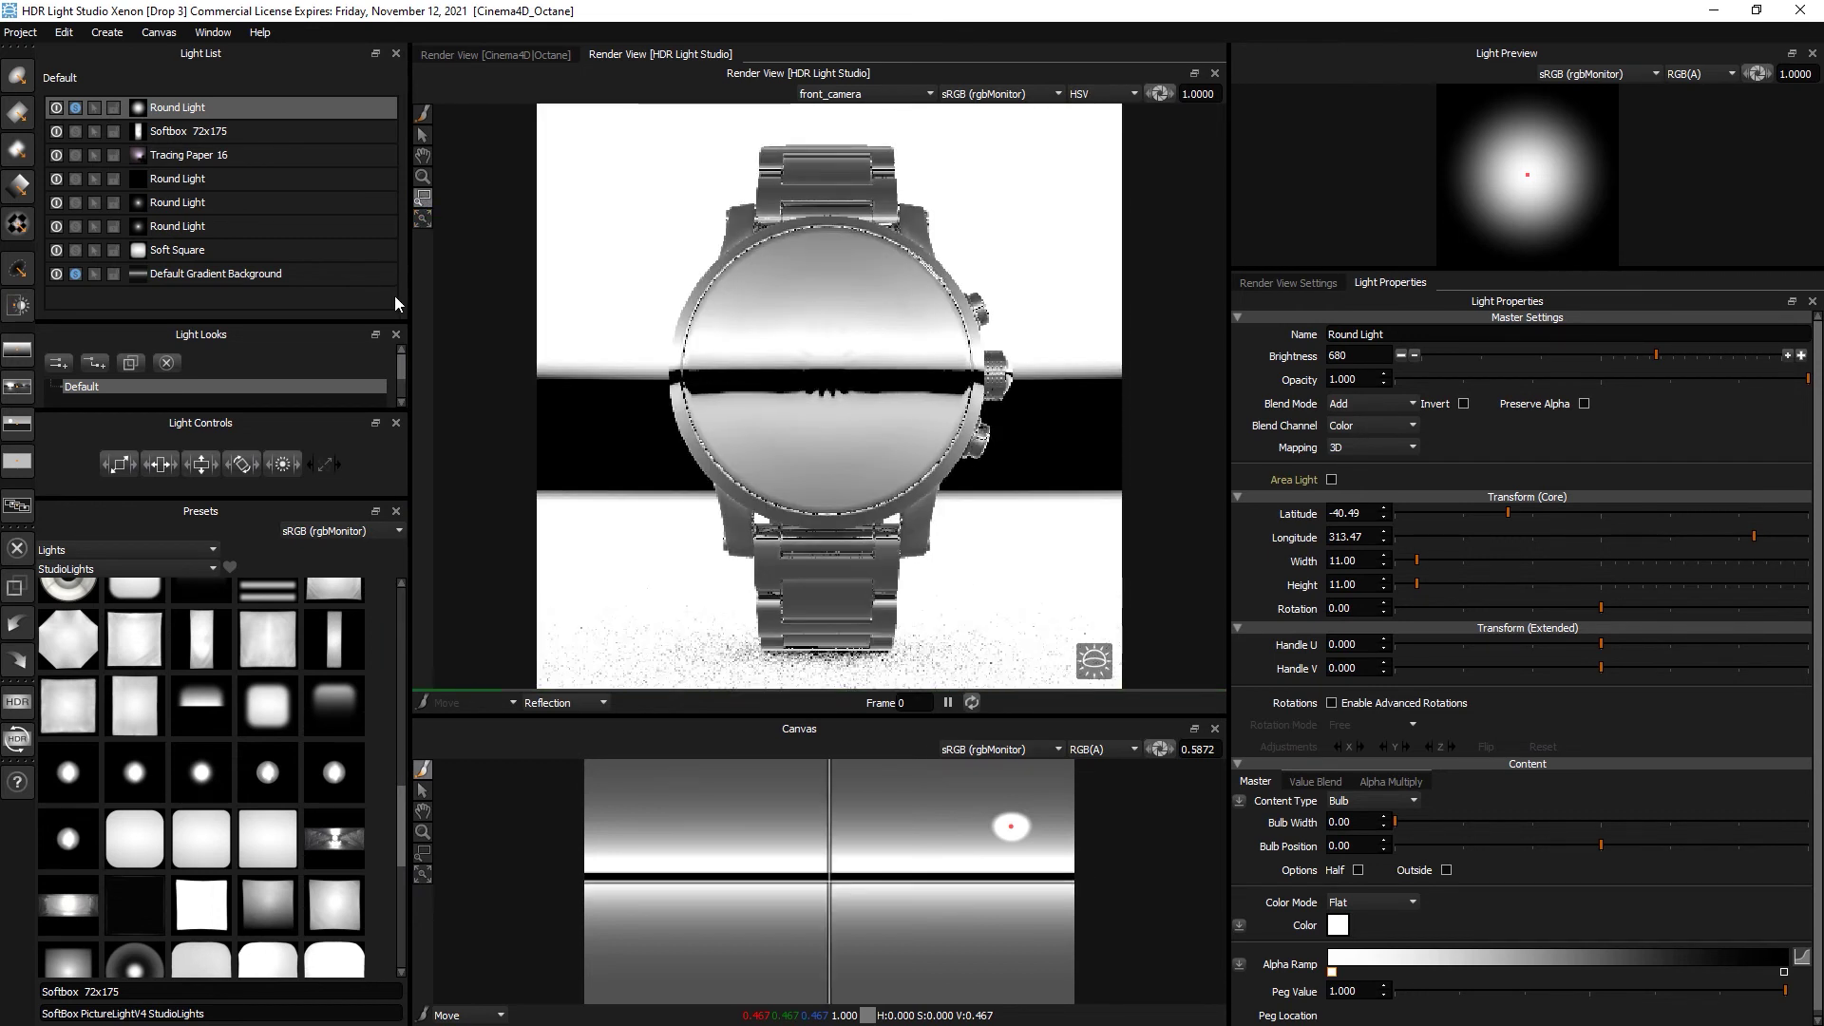
pyautogui.click(76, 274)
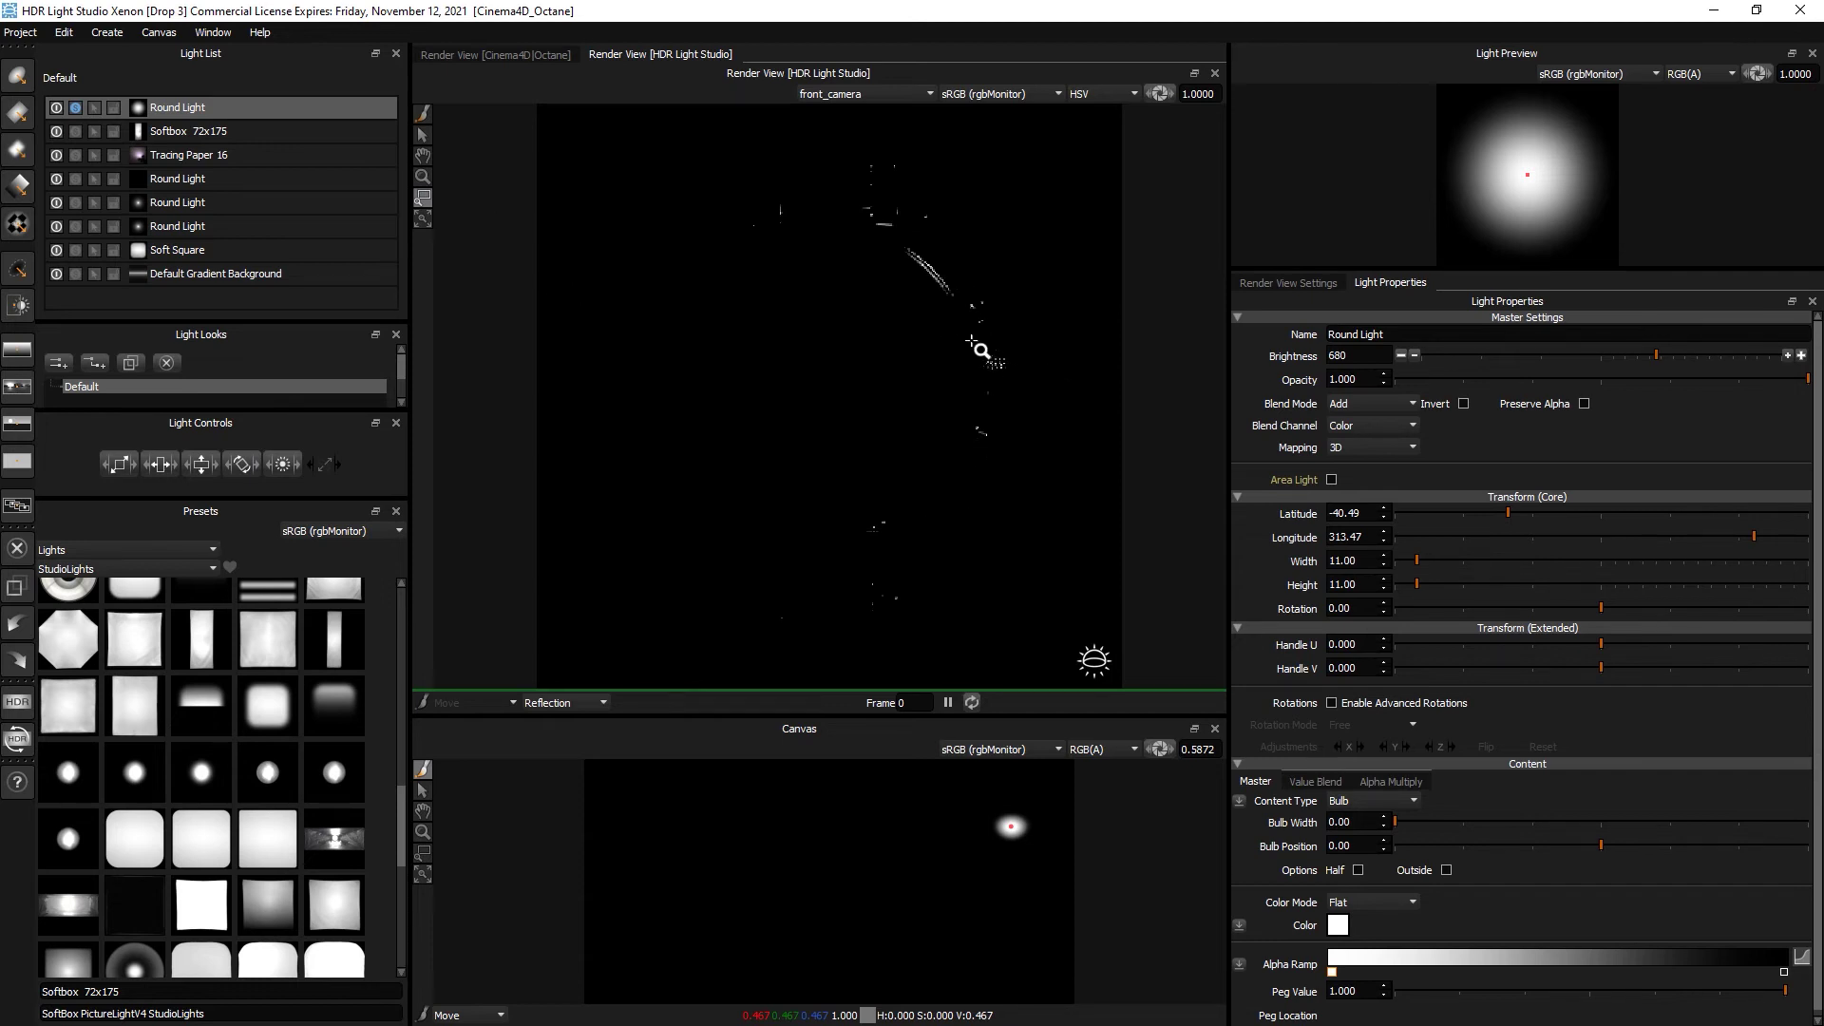
pyautogui.moveTo(961, 334); pyautogui.dragTo(1043, 418)
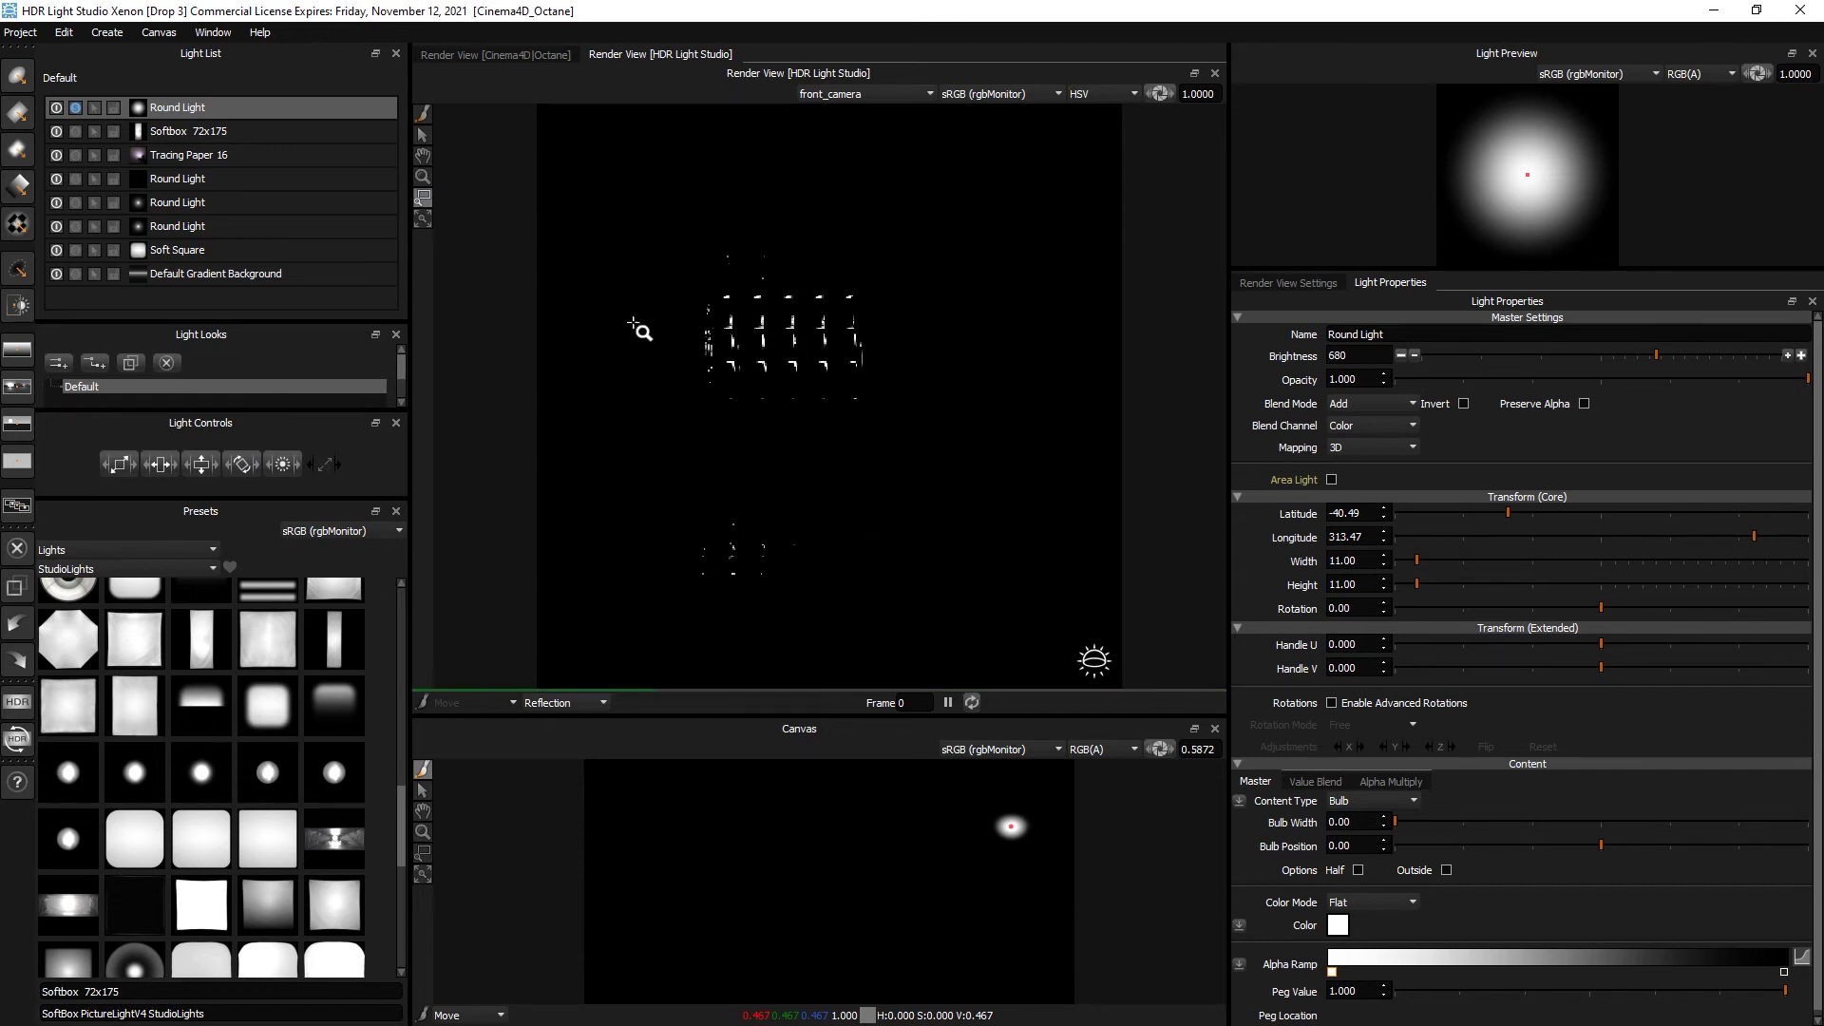
pyautogui.click(423, 219)
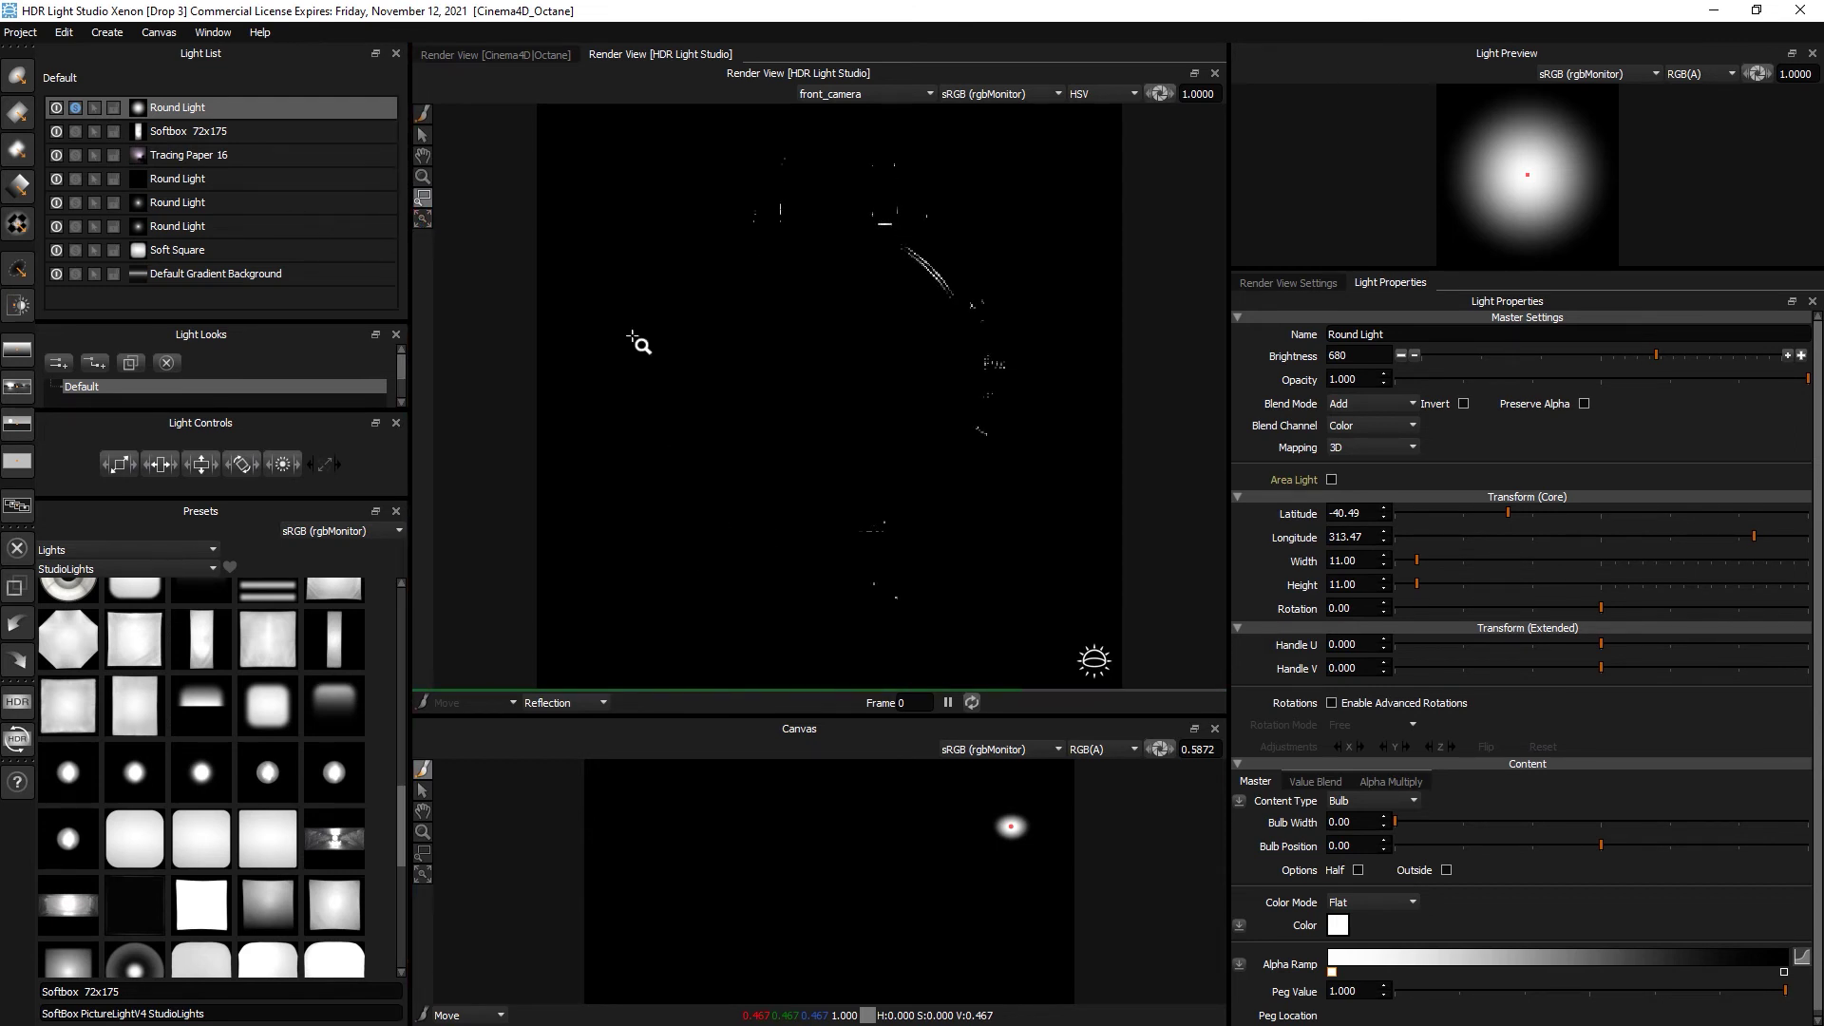
# Duplicate the Round Light and place the copy as a rim highlight on the case's left edge.
pyautogui.hotkey('ctrl', 'd')
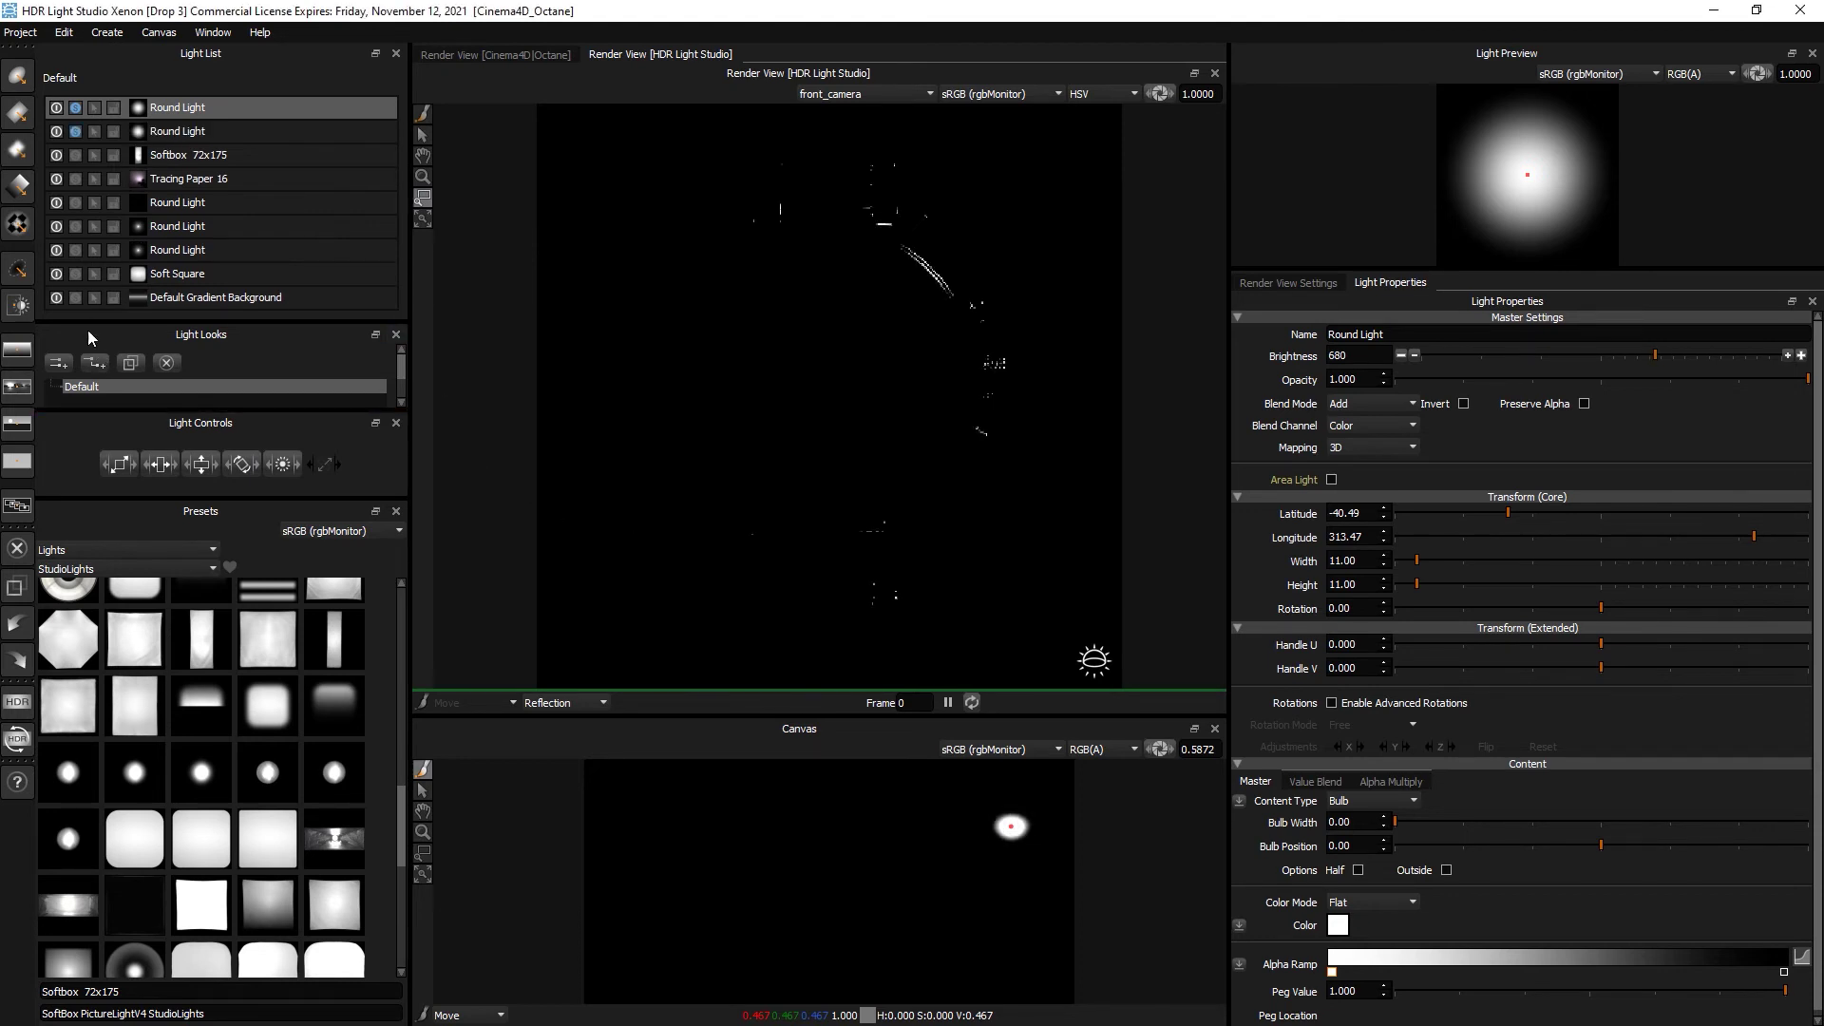
pyautogui.click(75, 297)
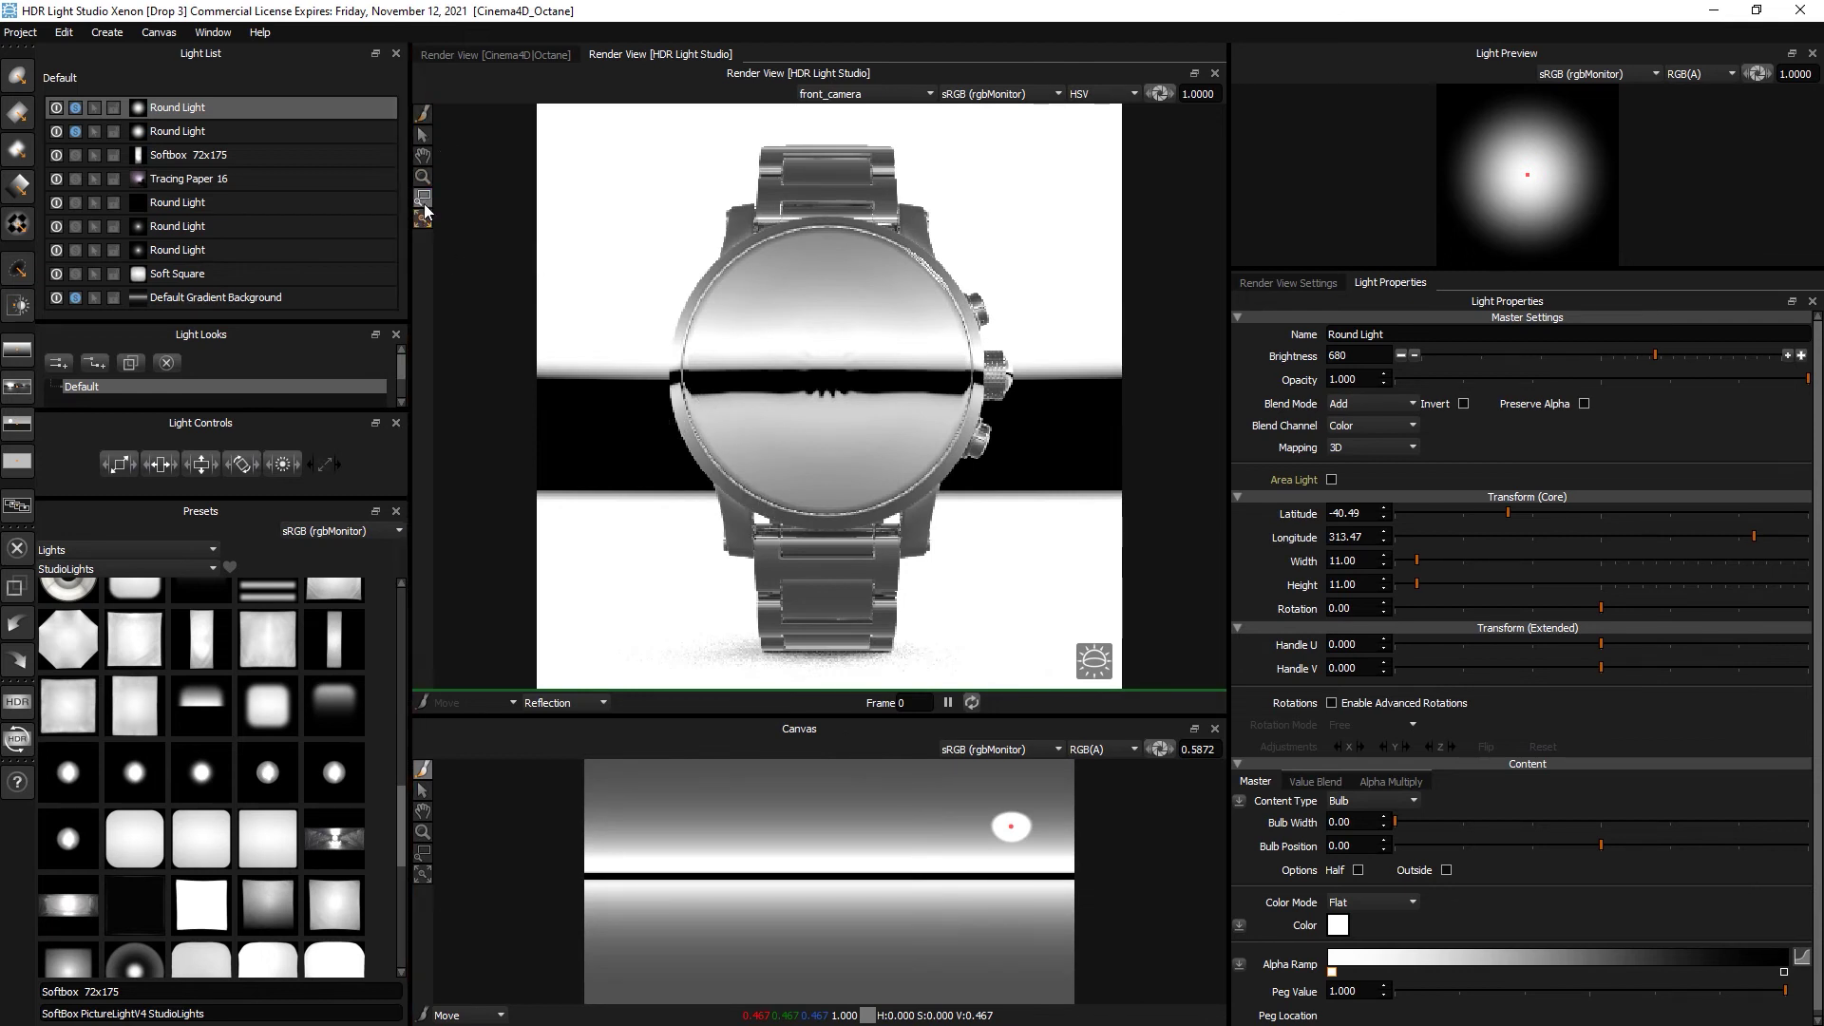
pyautogui.moveTo(652, 404); pyautogui.dragTo(758, 508)
pyautogui.click(423, 113)
pyautogui.click(866, 376)
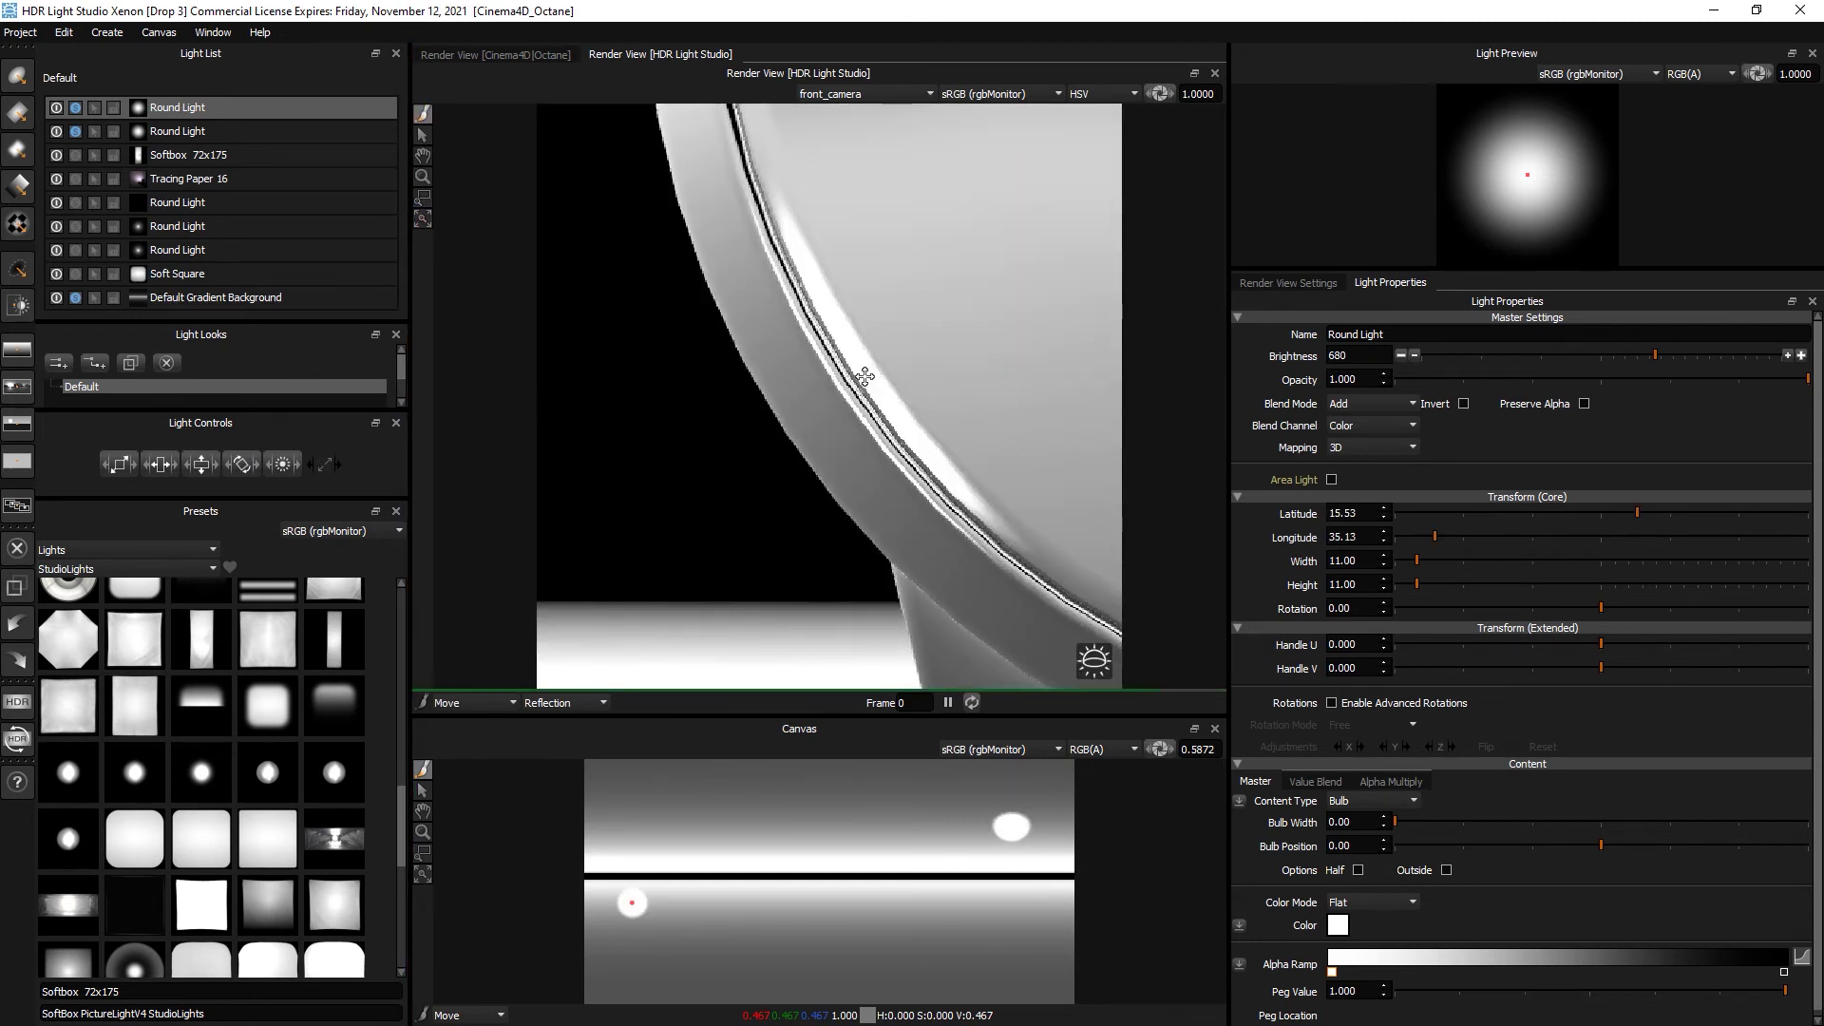
pyautogui.moveTo(865, 376); pyautogui.dragTo(864, 379)
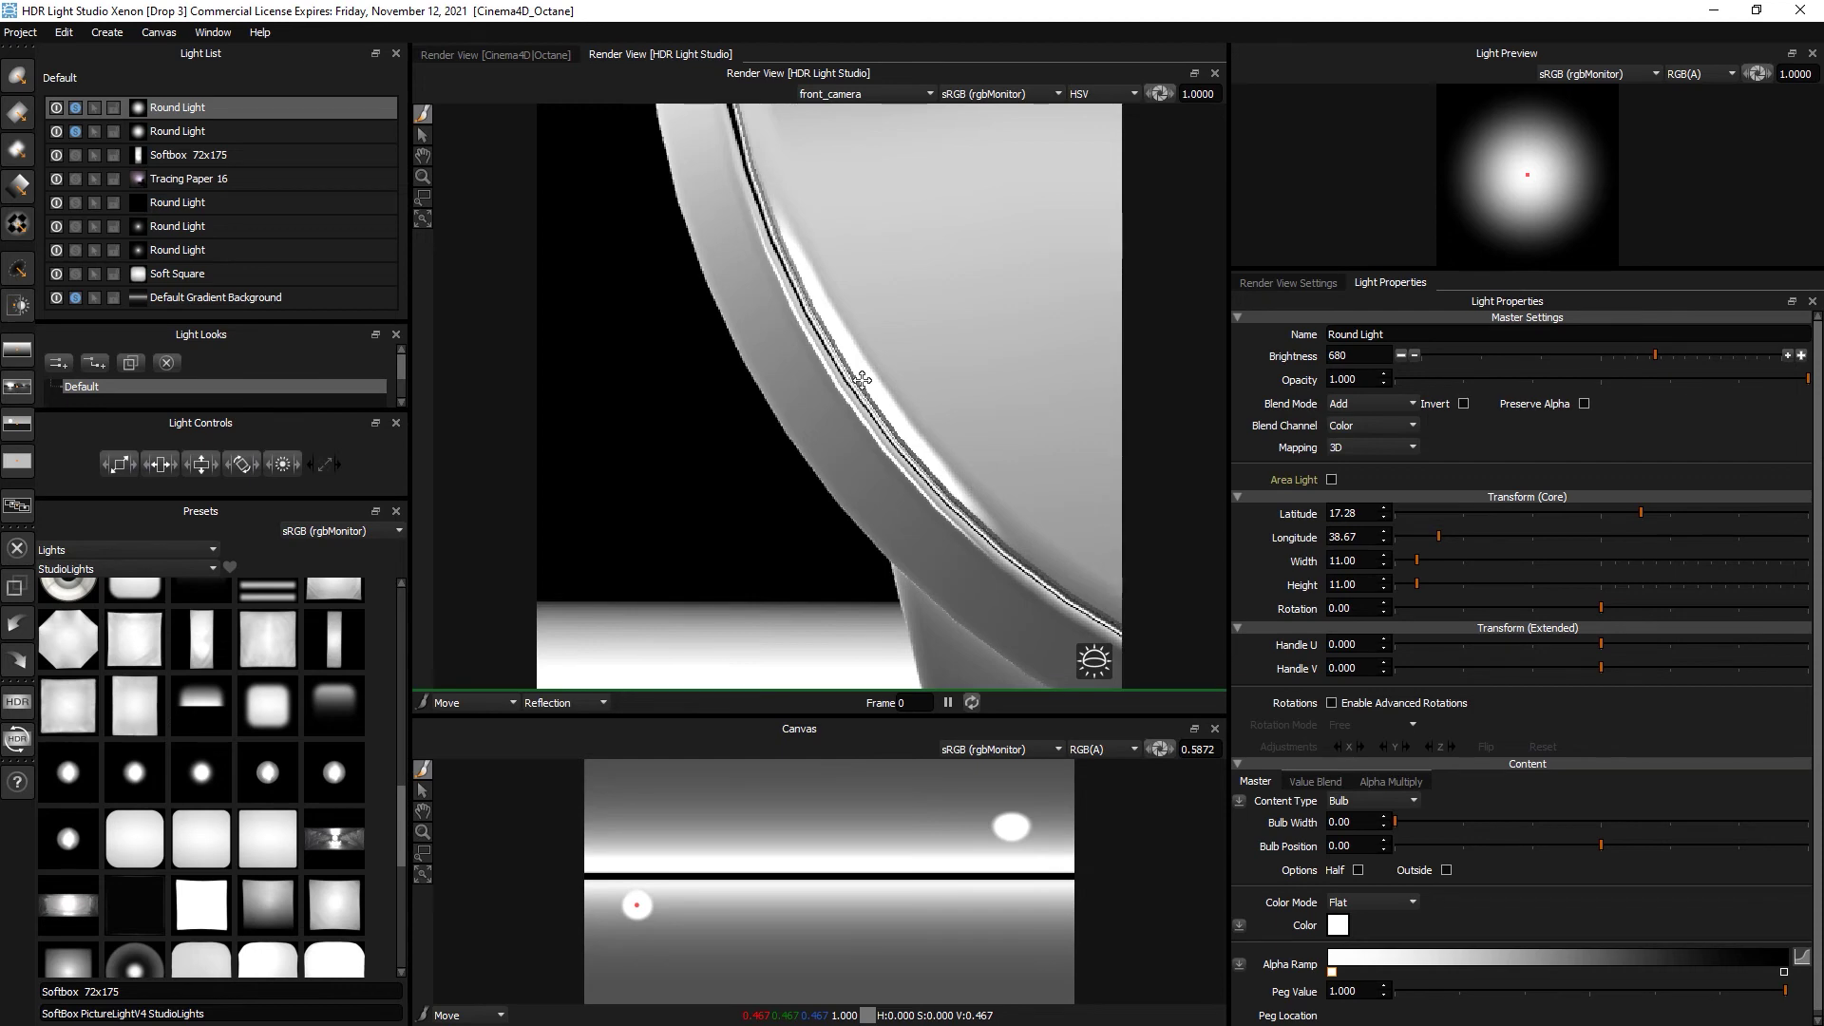
pyautogui.click(423, 218)
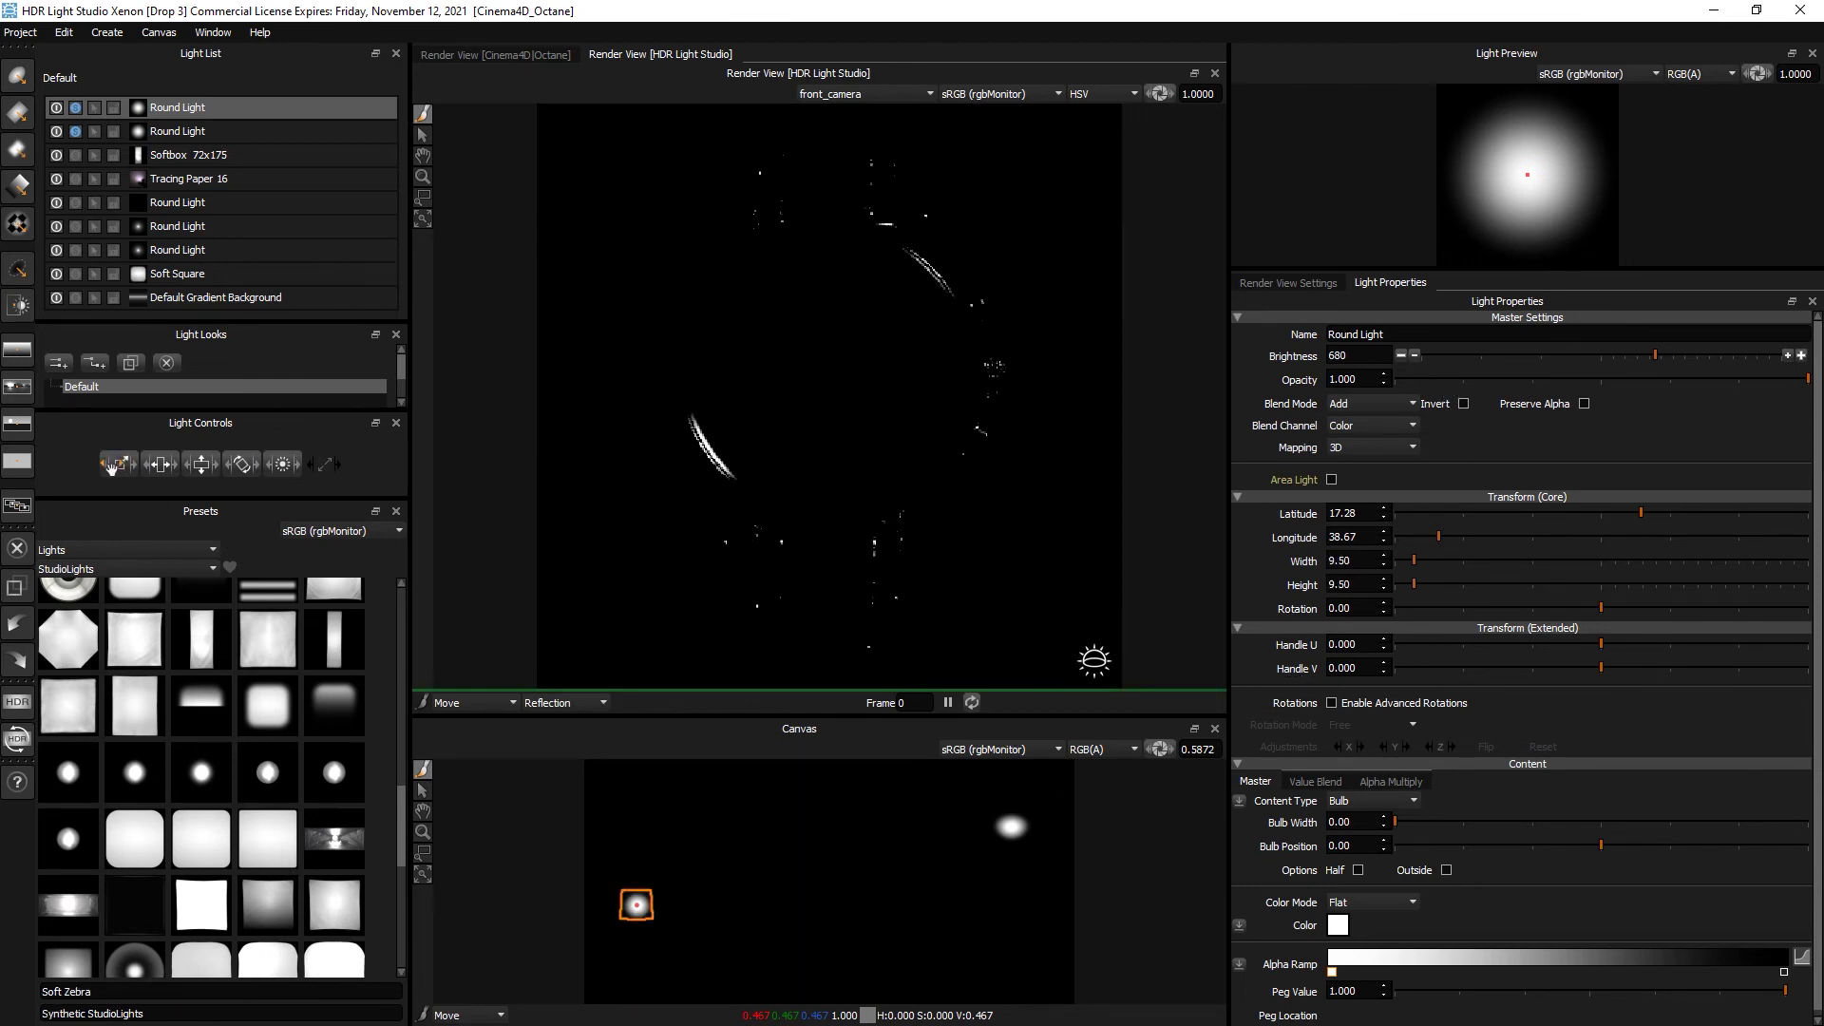
# Lower the copy's brightness to 130 and bring all lights back into the render.
pyautogui.click(1604, 354)
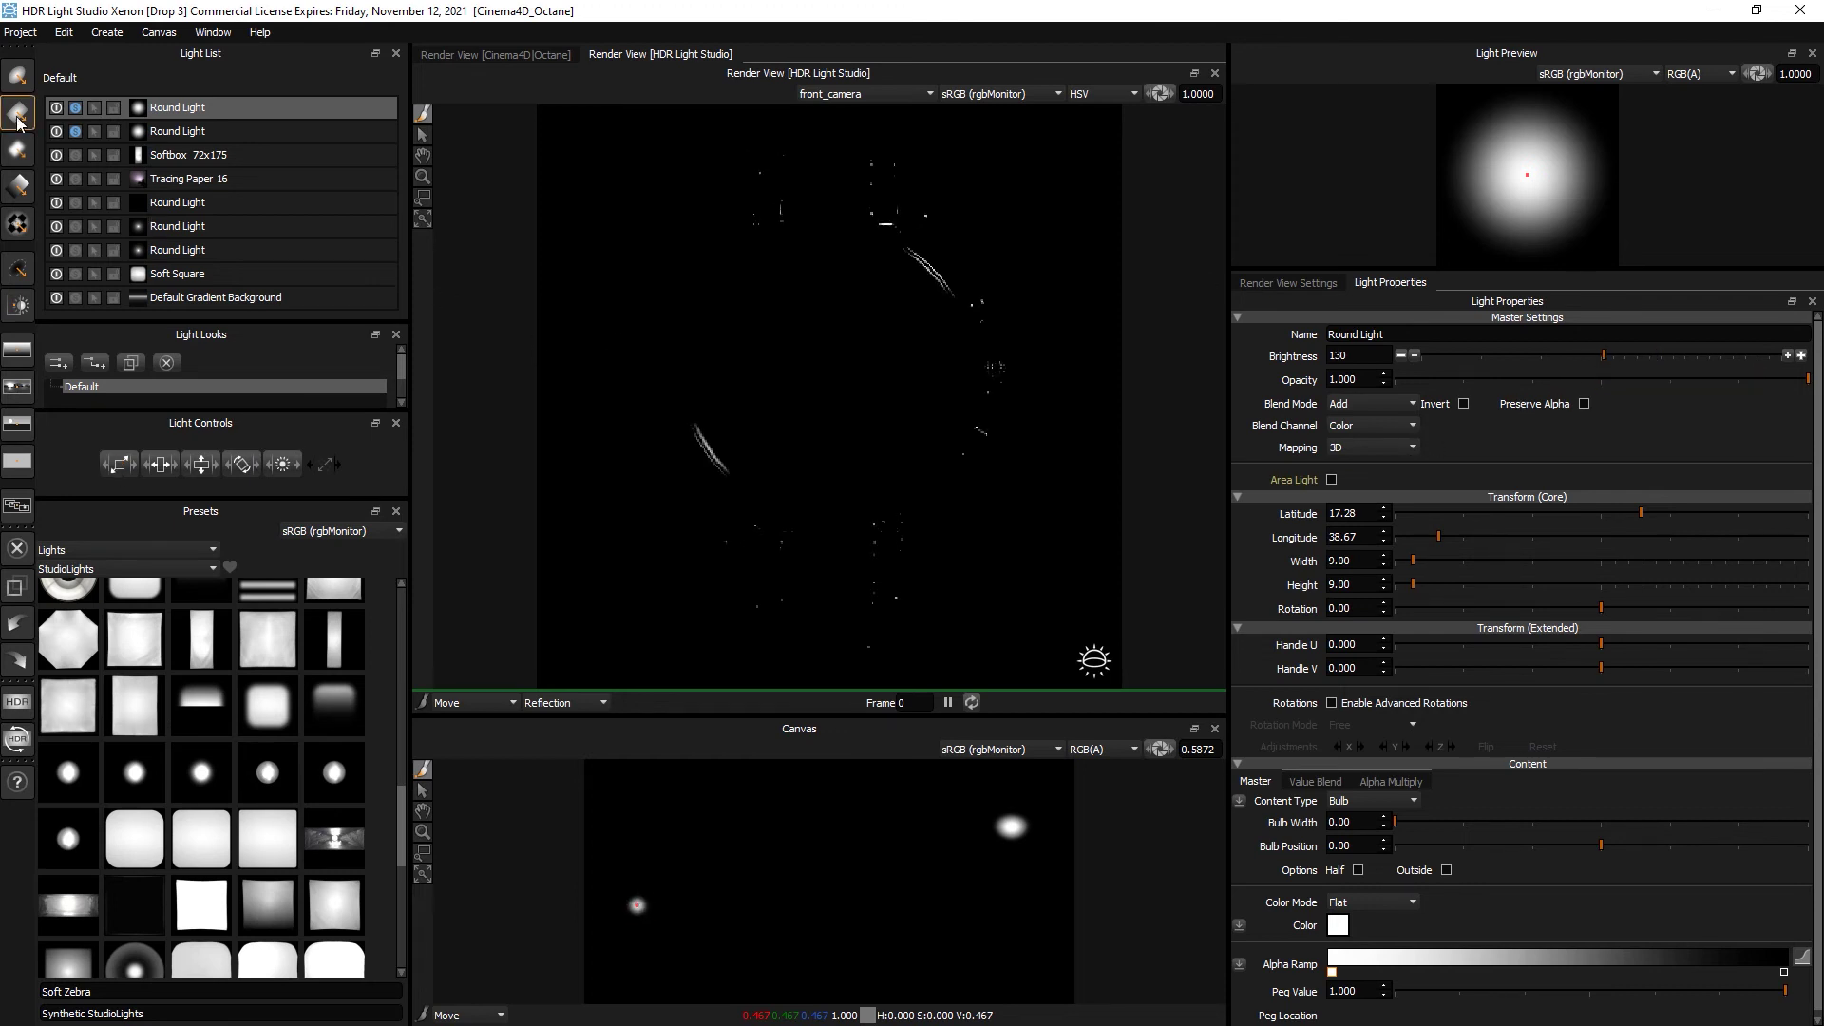
pyautogui.click(75, 132)
pyautogui.click(75, 109)
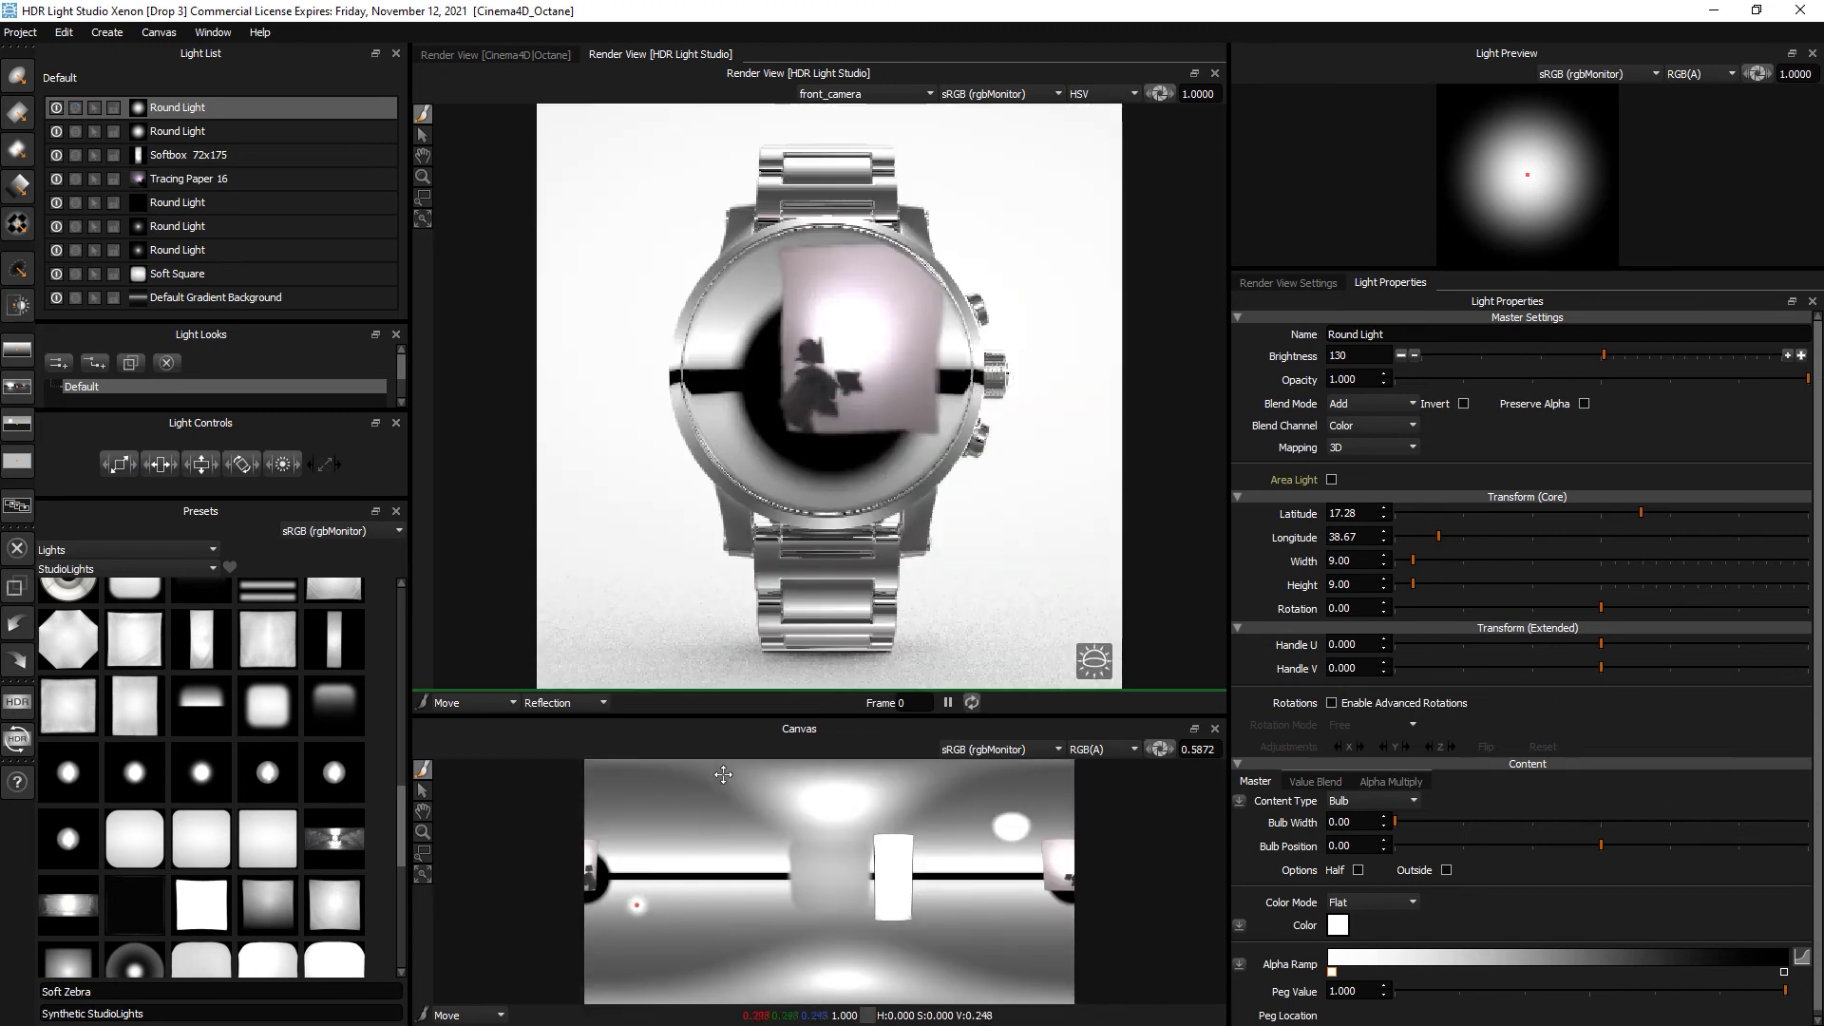
pyautogui.moveTo(724, 717); pyautogui.dragTo(724, 735)
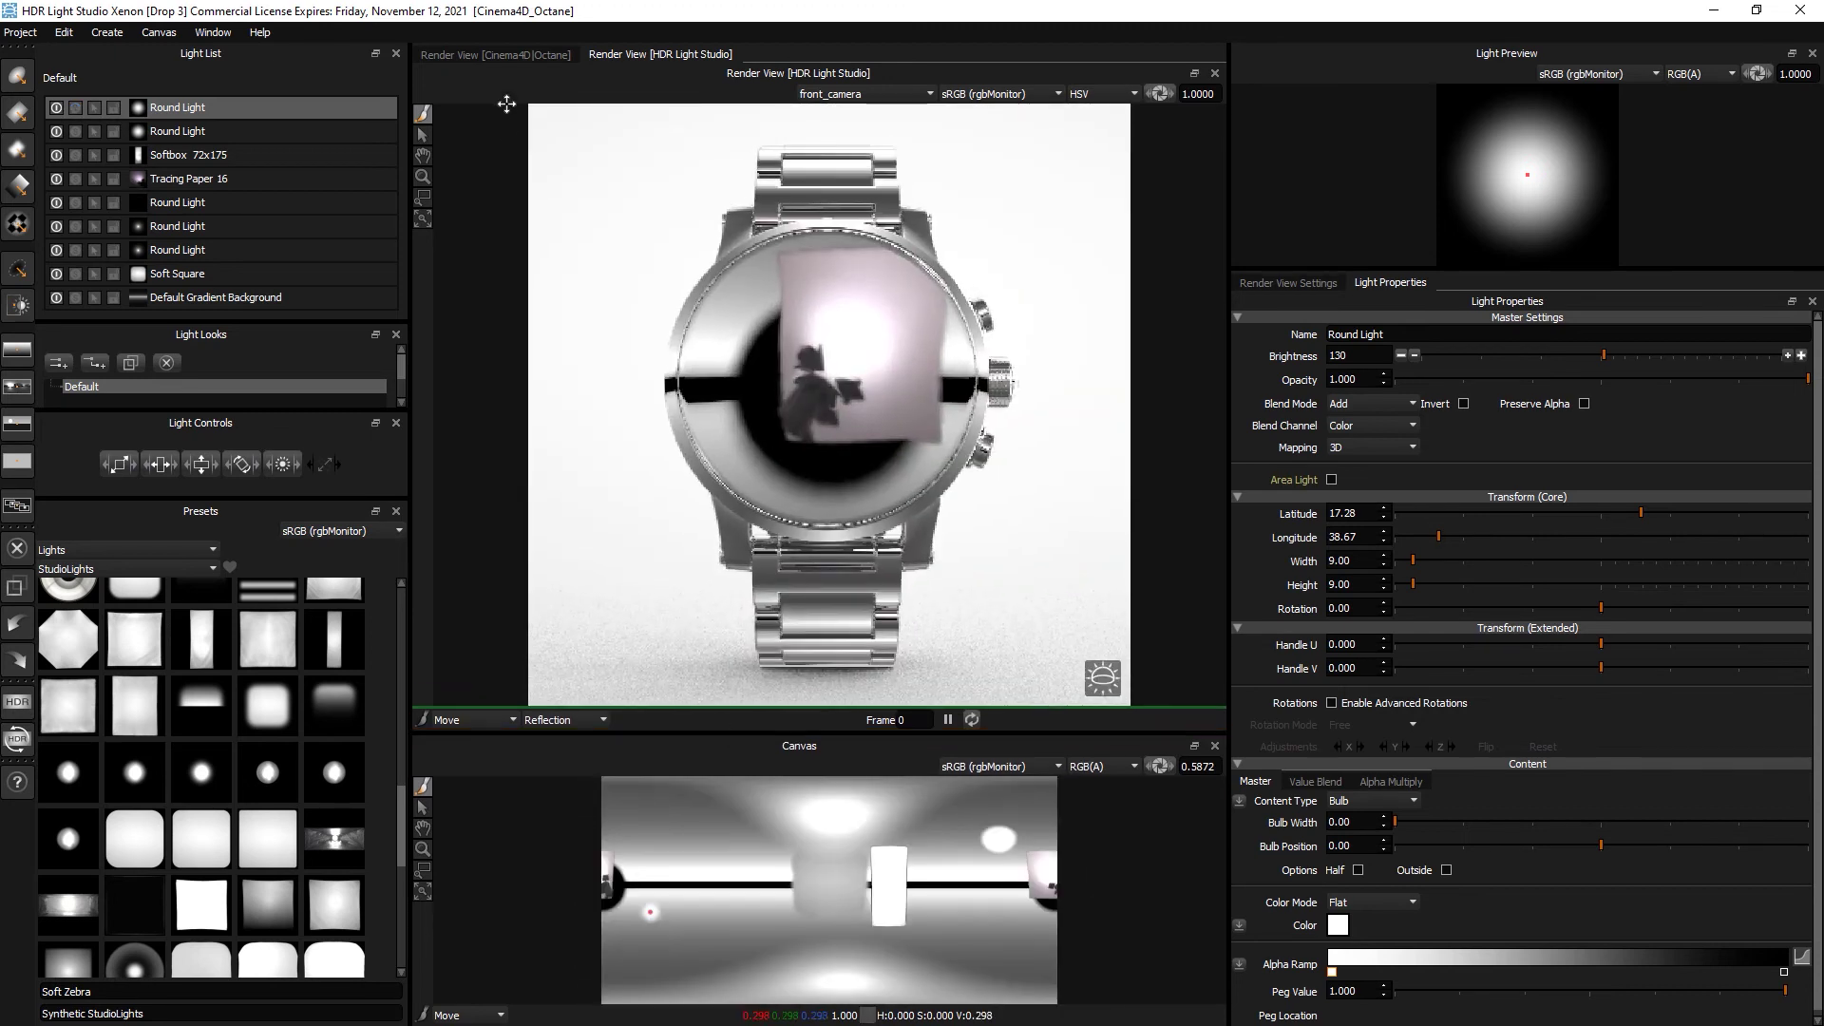
# Show the Cinema4D Octane render and toggle both Round Lights off and back on to compare.
pyautogui.click(505, 55)
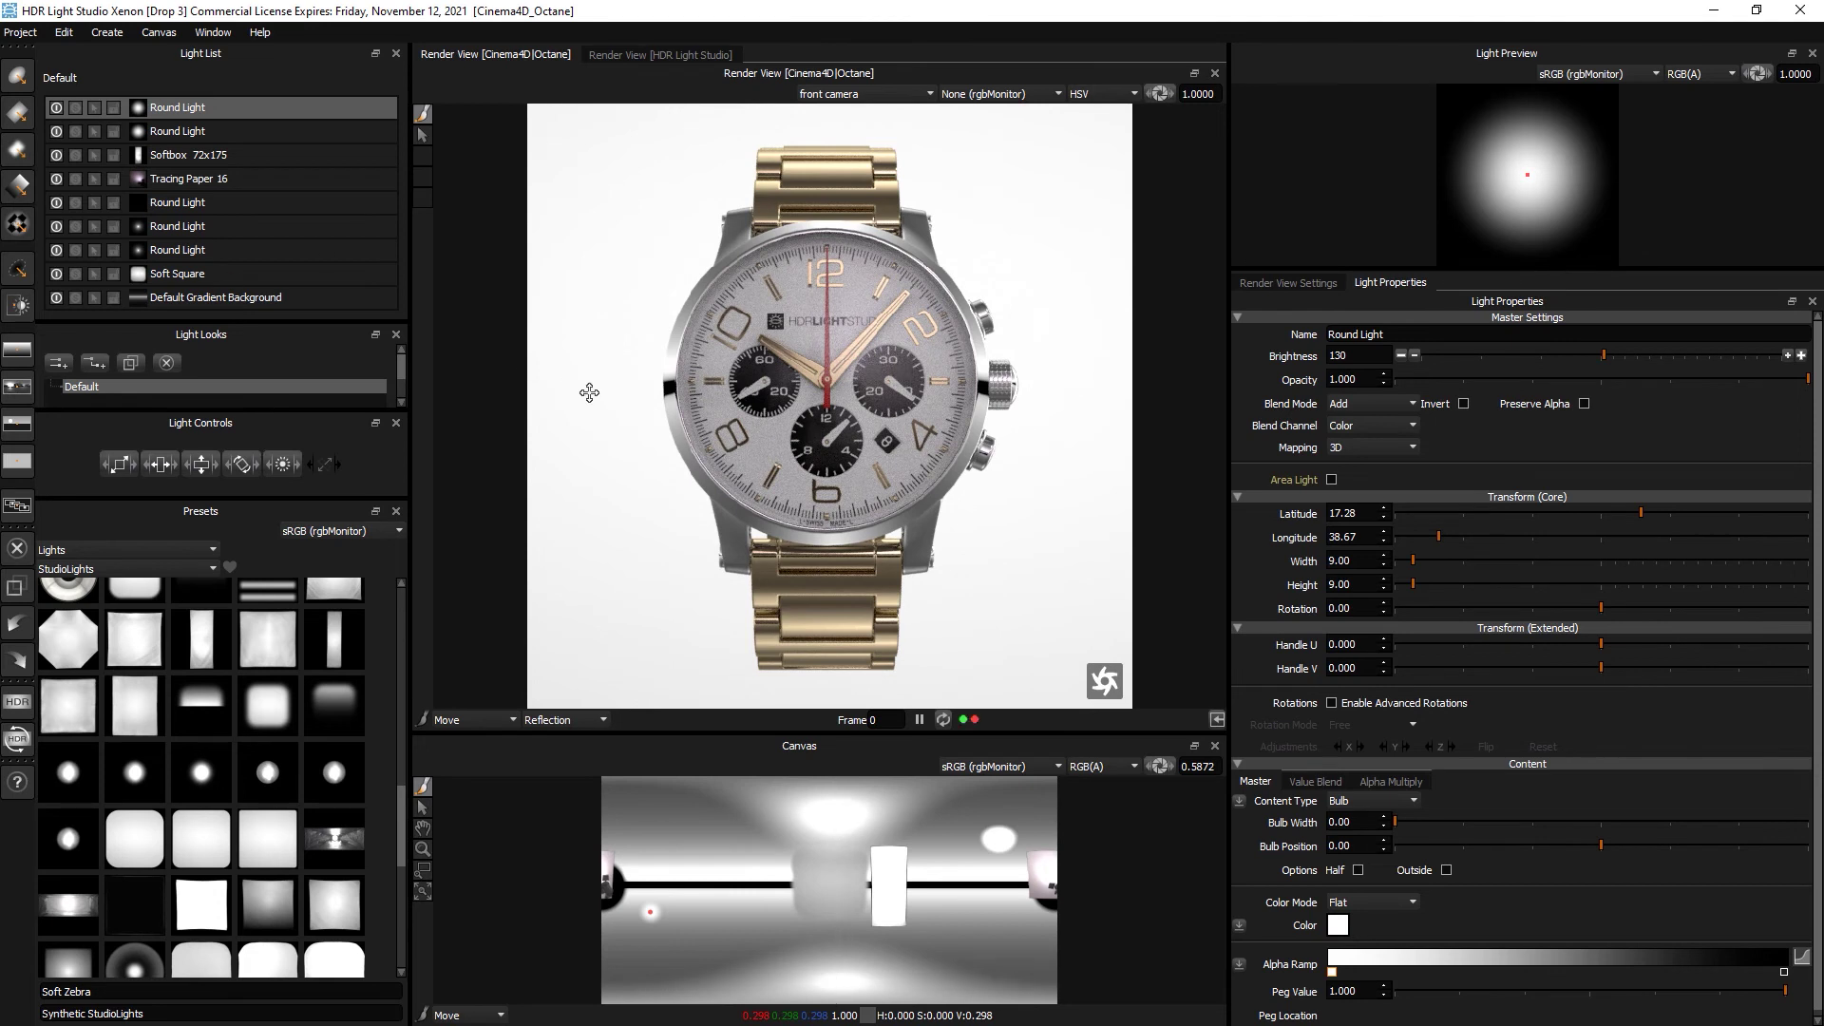
pyautogui.click(56, 131)
pyautogui.click(56, 107)
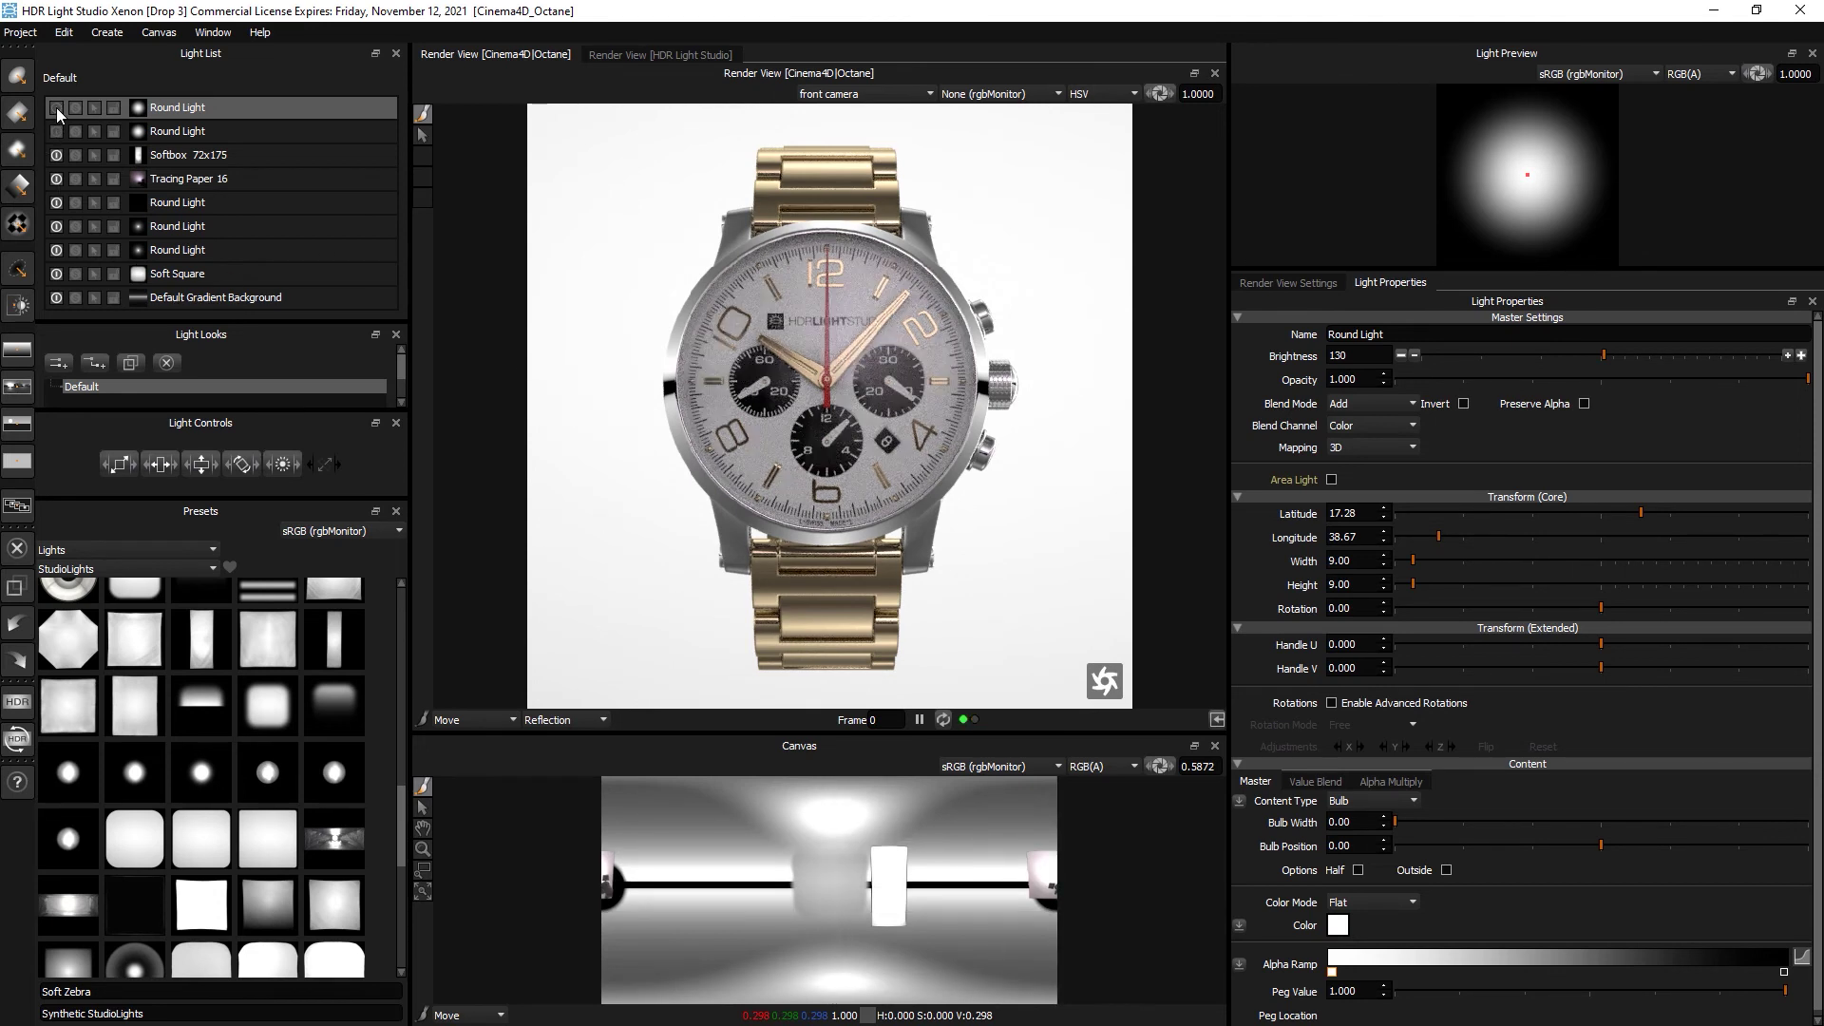
pyautogui.click(55, 106)
pyautogui.click(56, 131)
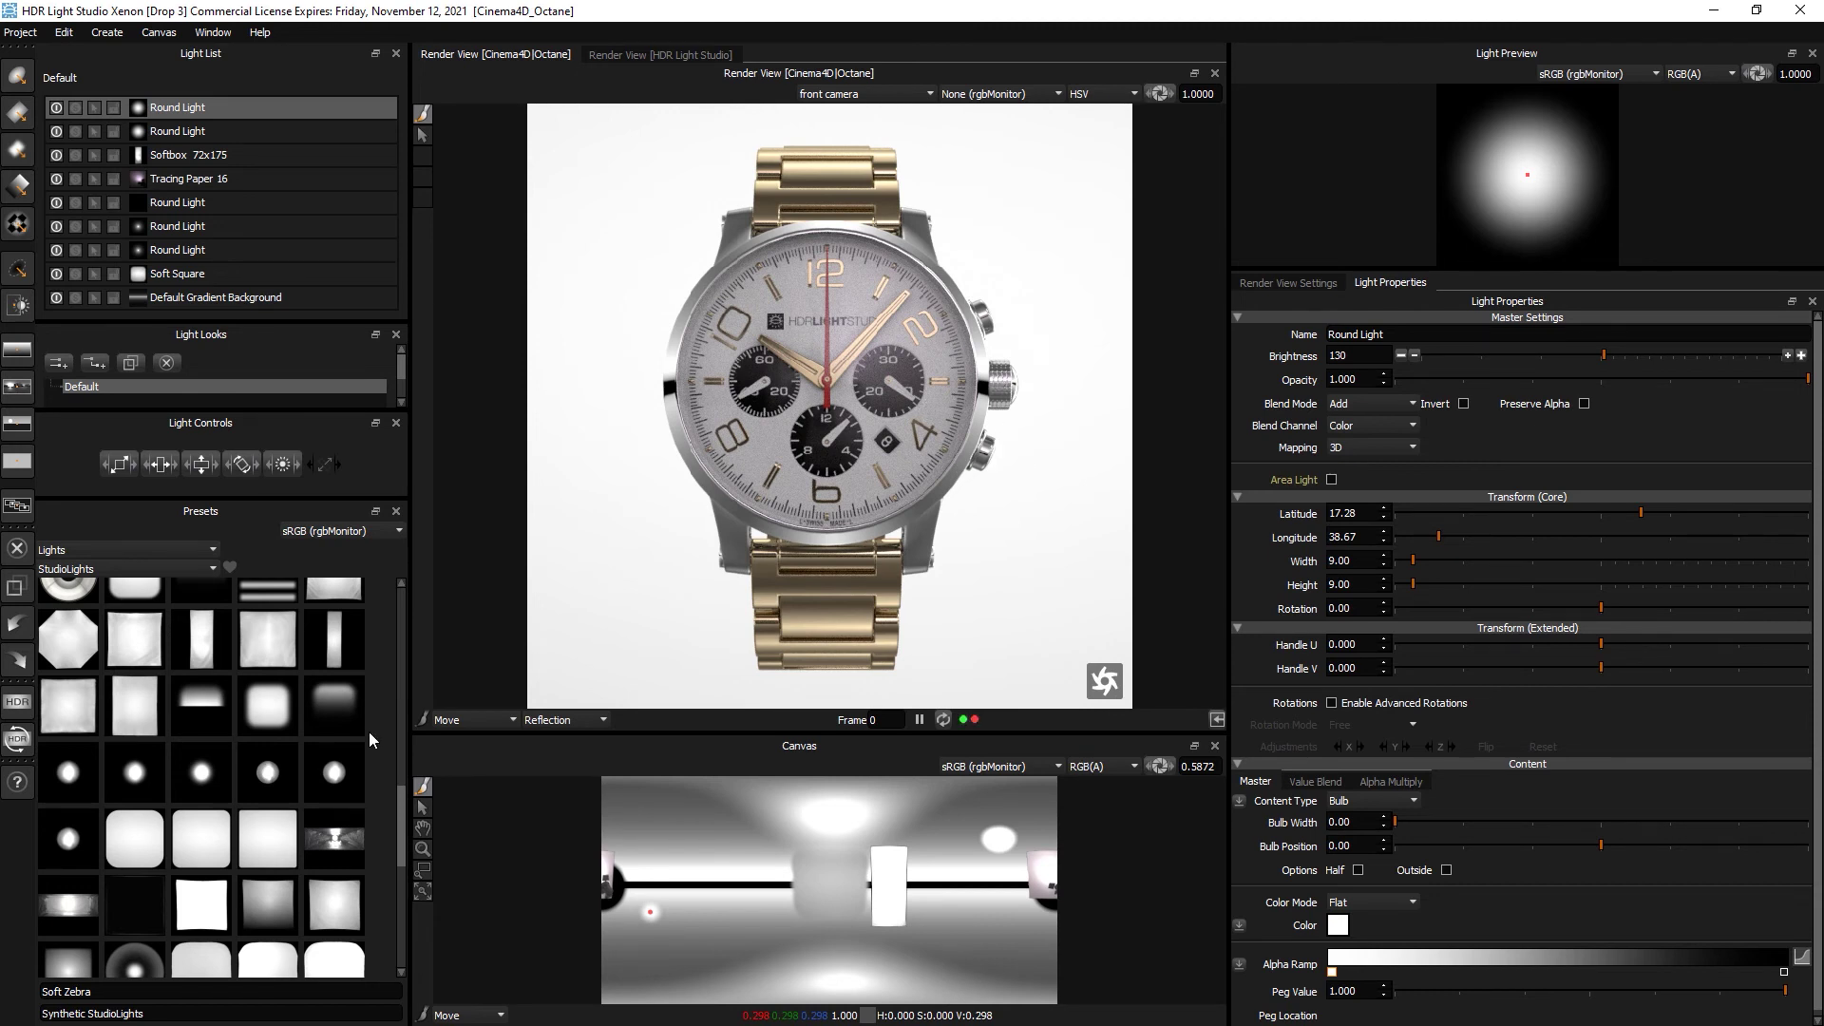
# Bake the lighting map at 5000x2500 to lighting octane.exr in M:/C4D_Octane_Demo.
pyautogui.click(21, 703)
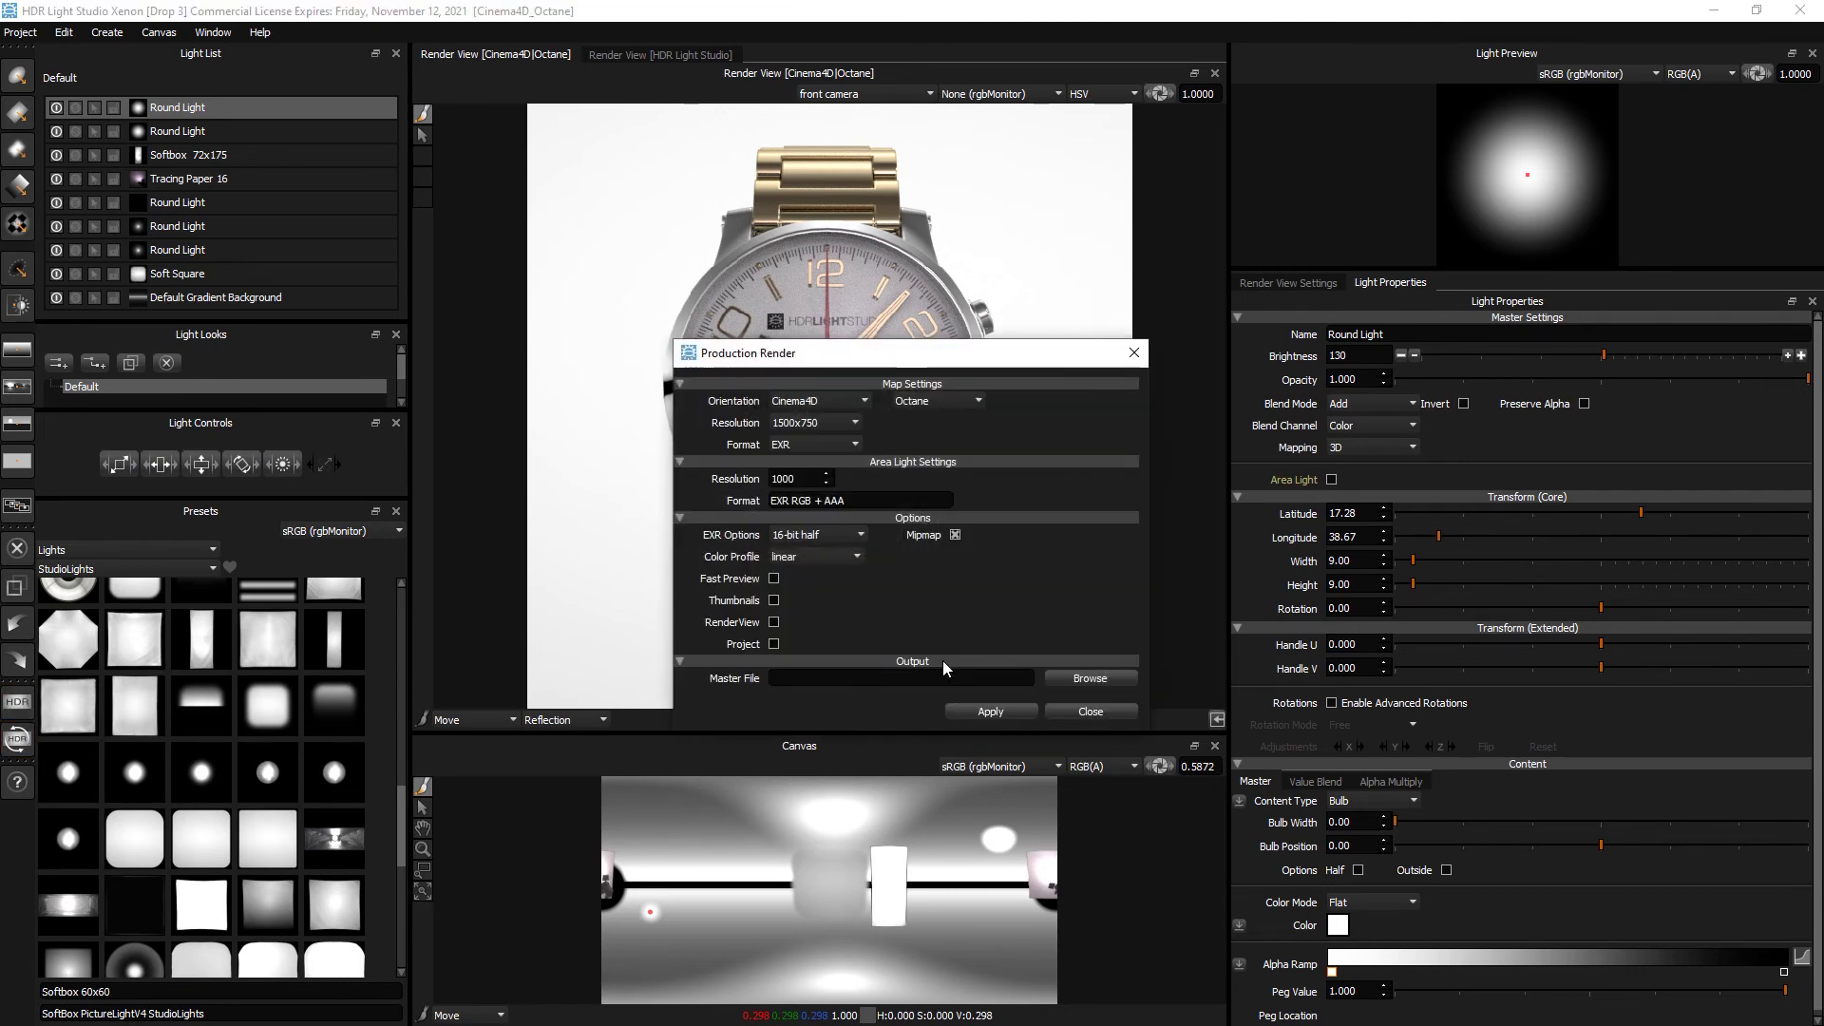
pyautogui.click(823, 424)
pyautogui.click(801, 463)
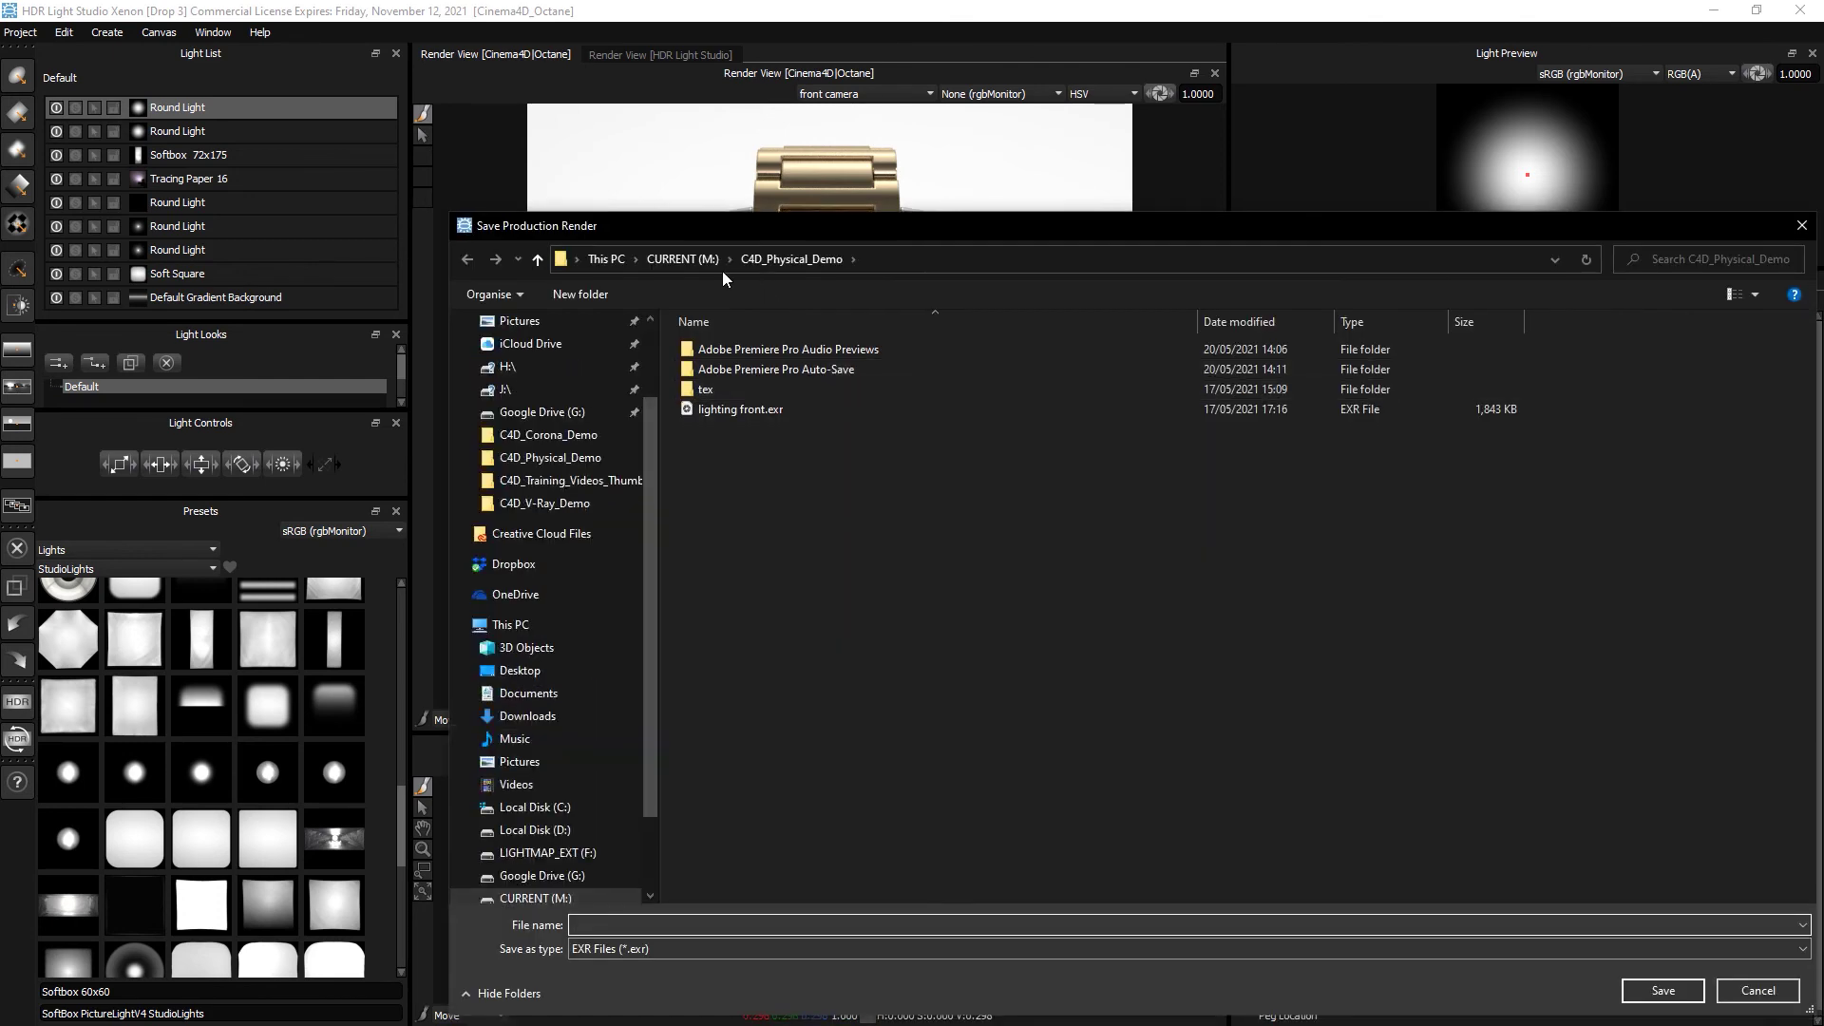
pyautogui.click(683, 259)
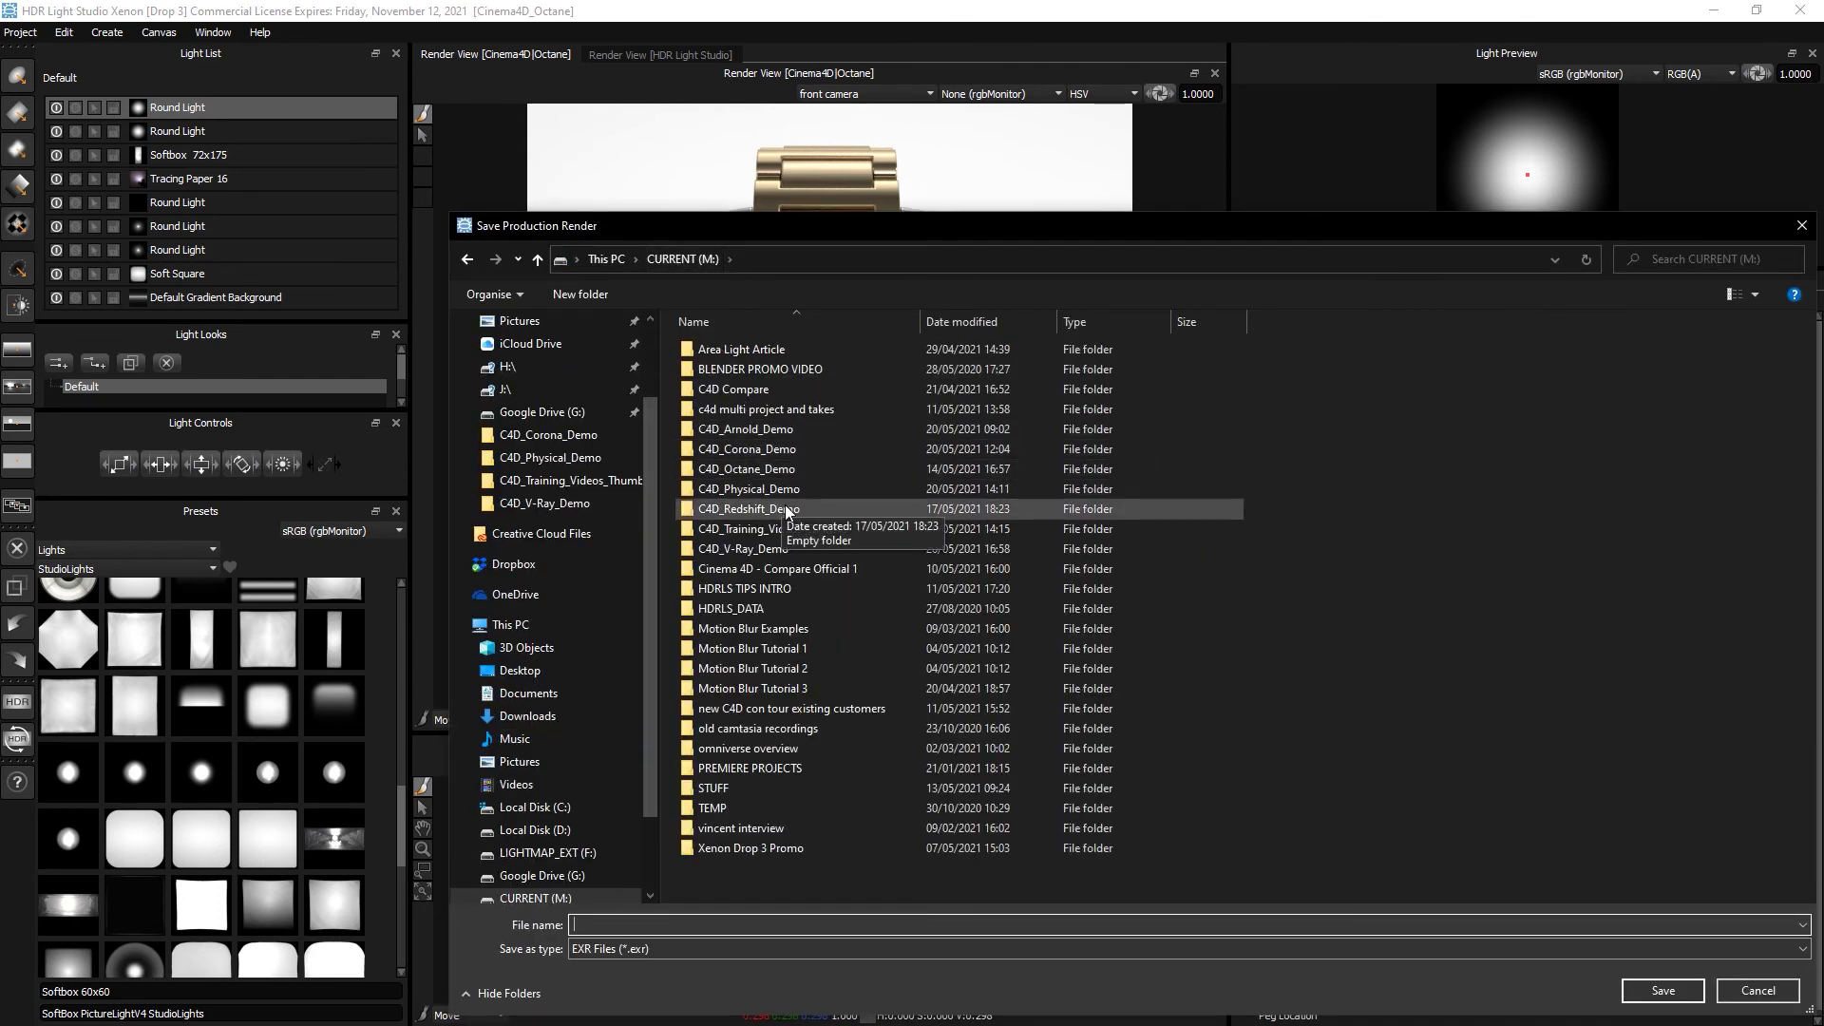
pyautogui.doubleClick(784, 473)
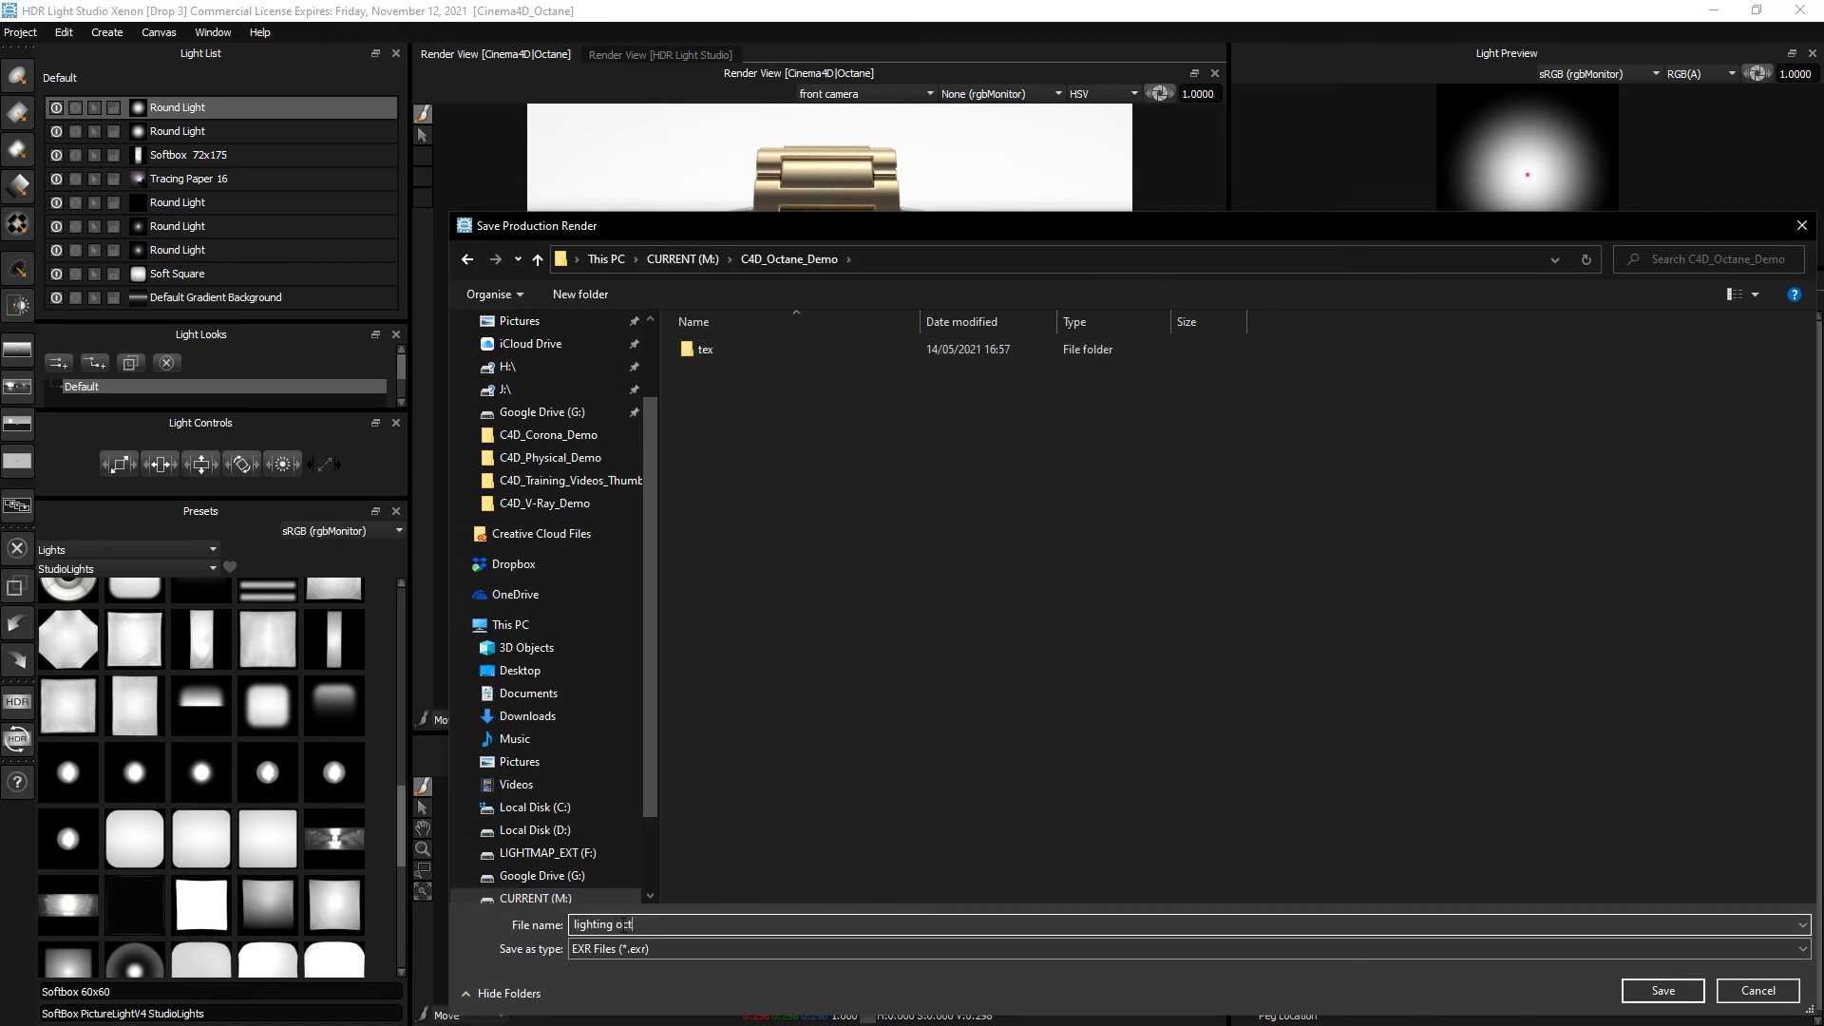
pyautogui.click(1663, 990)
pyautogui.click(886, 712)
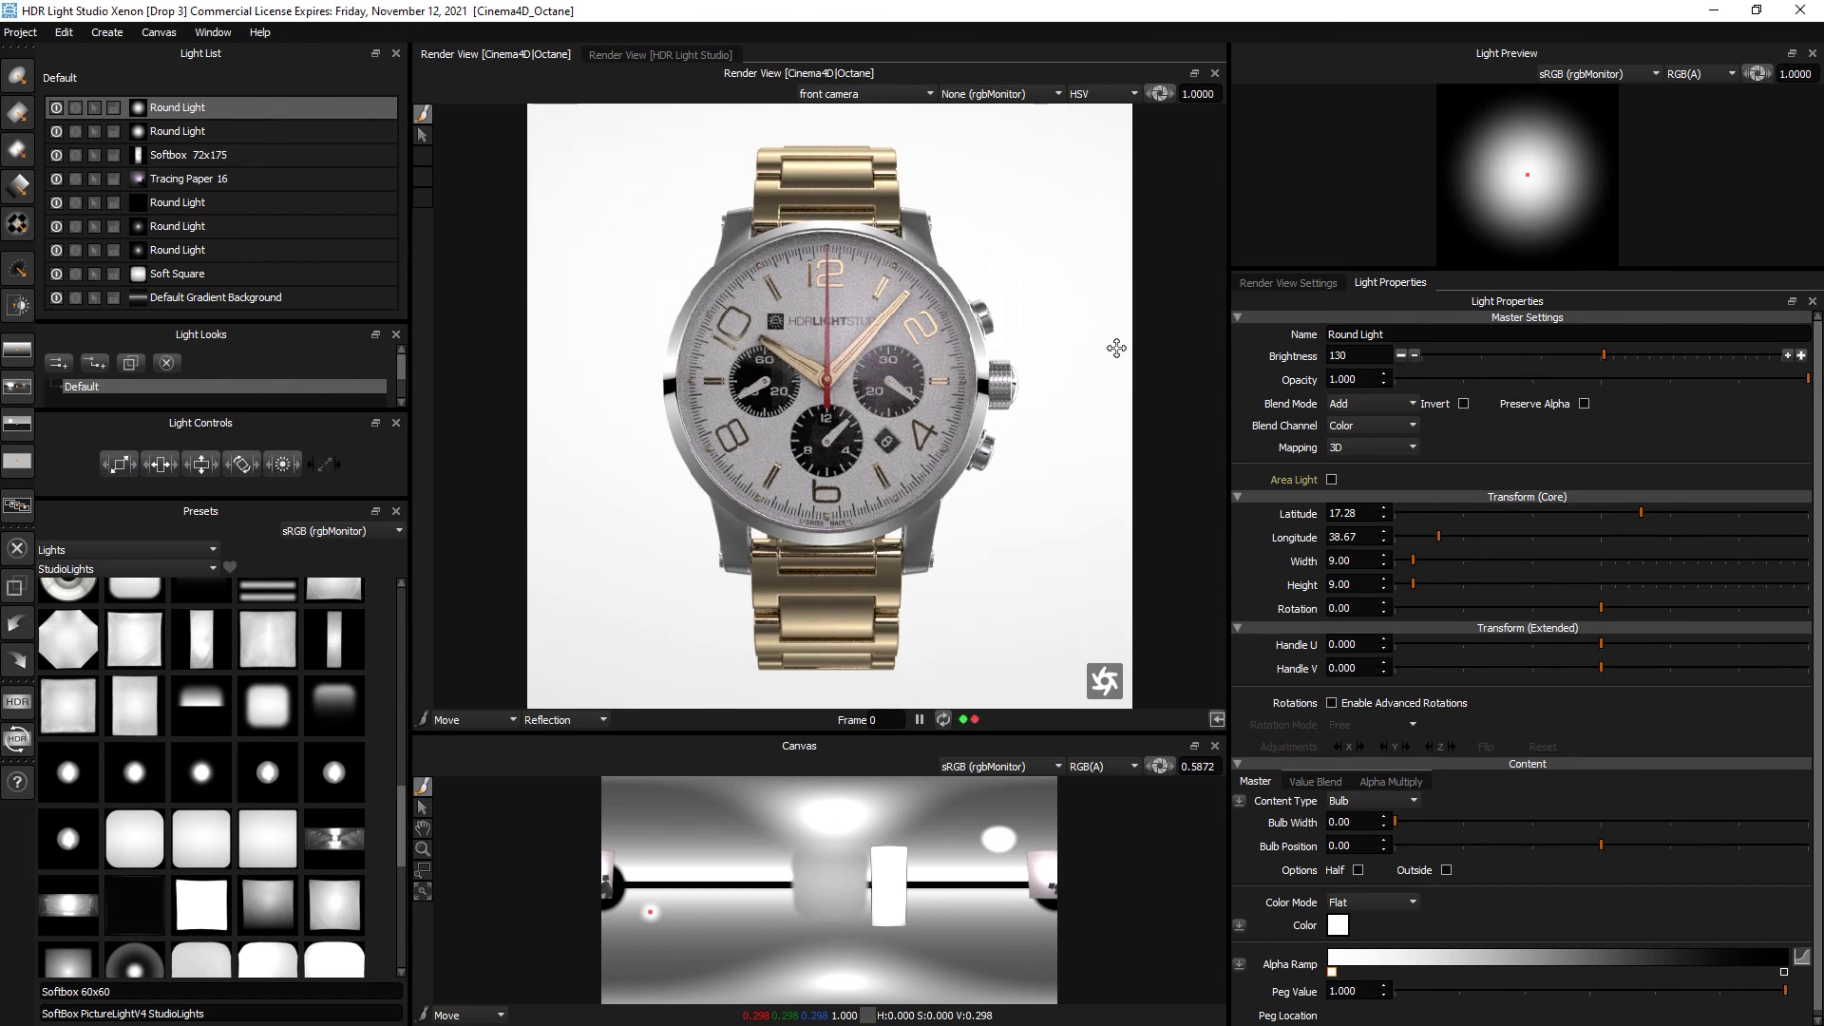
# Move HDR Light Studio aside, stop the connection session, and save HDRLS_Watch_Octane.c4d.
pyautogui.doubleClick(1514, 20)
pyautogui.moveTo(1681, 17); pyautogui.dragTo(855, 778)
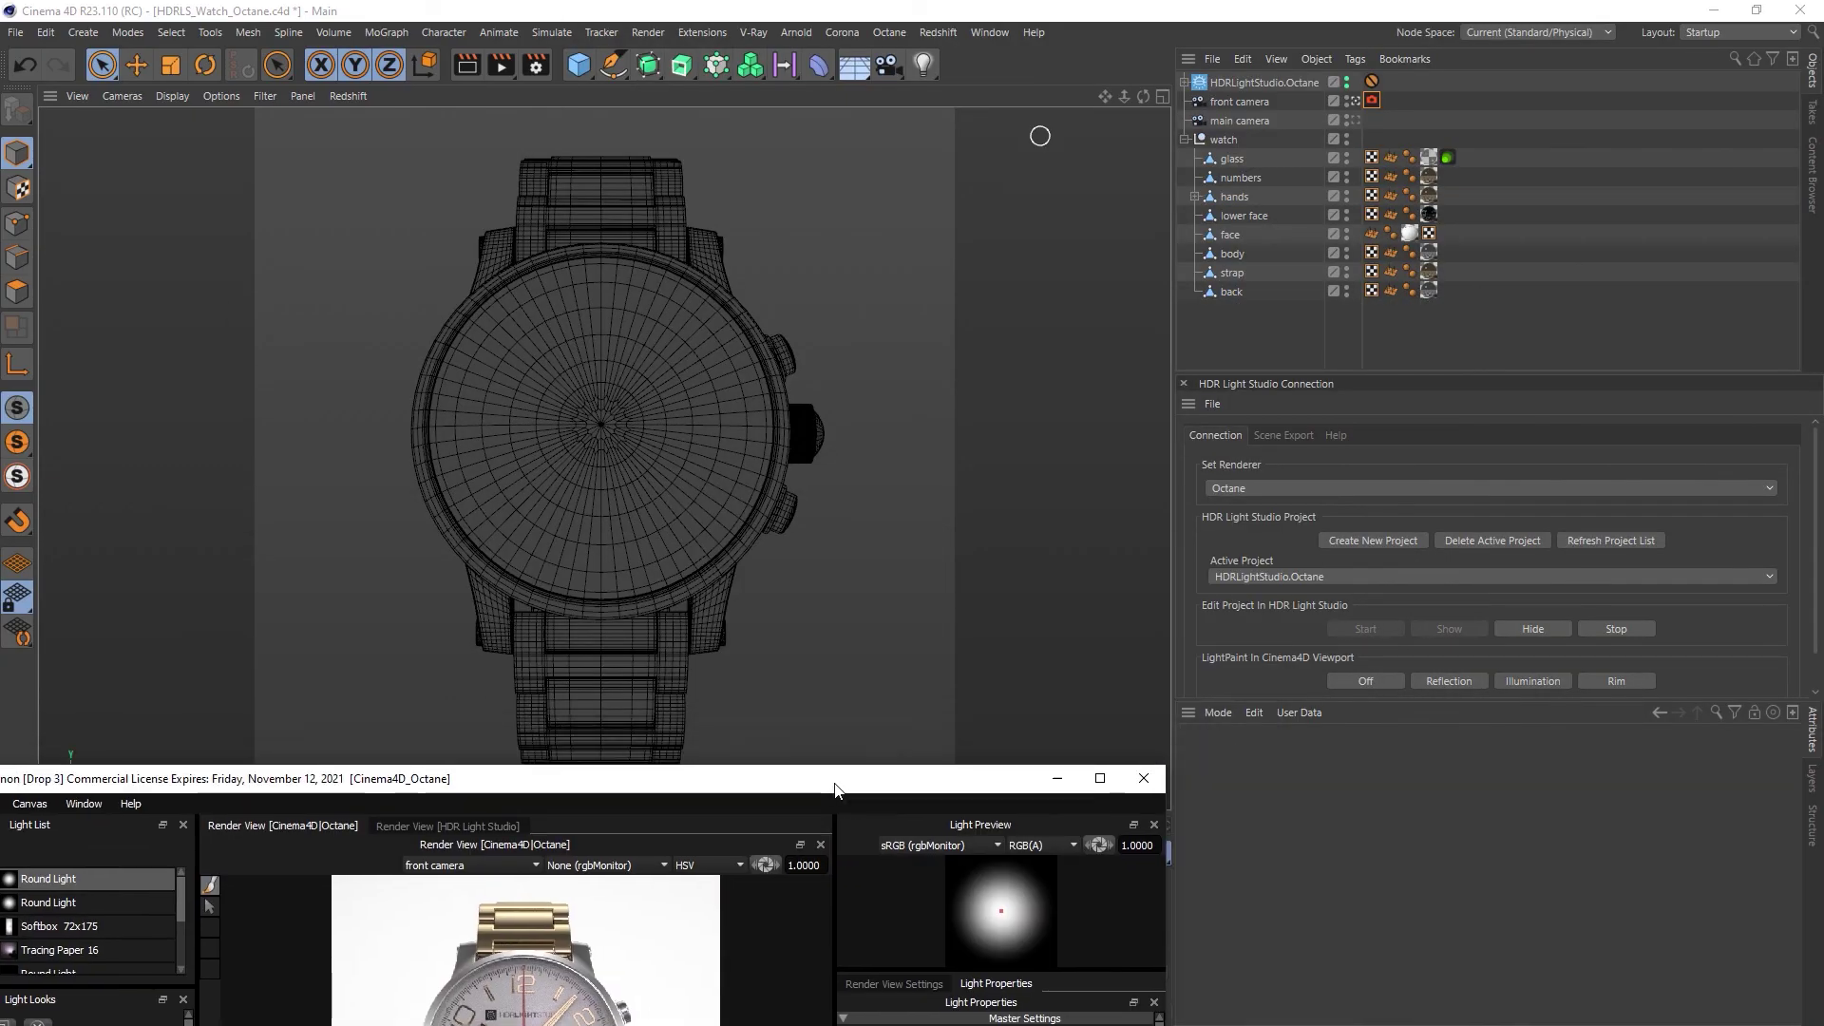
pyautogui.click(1616, 629)
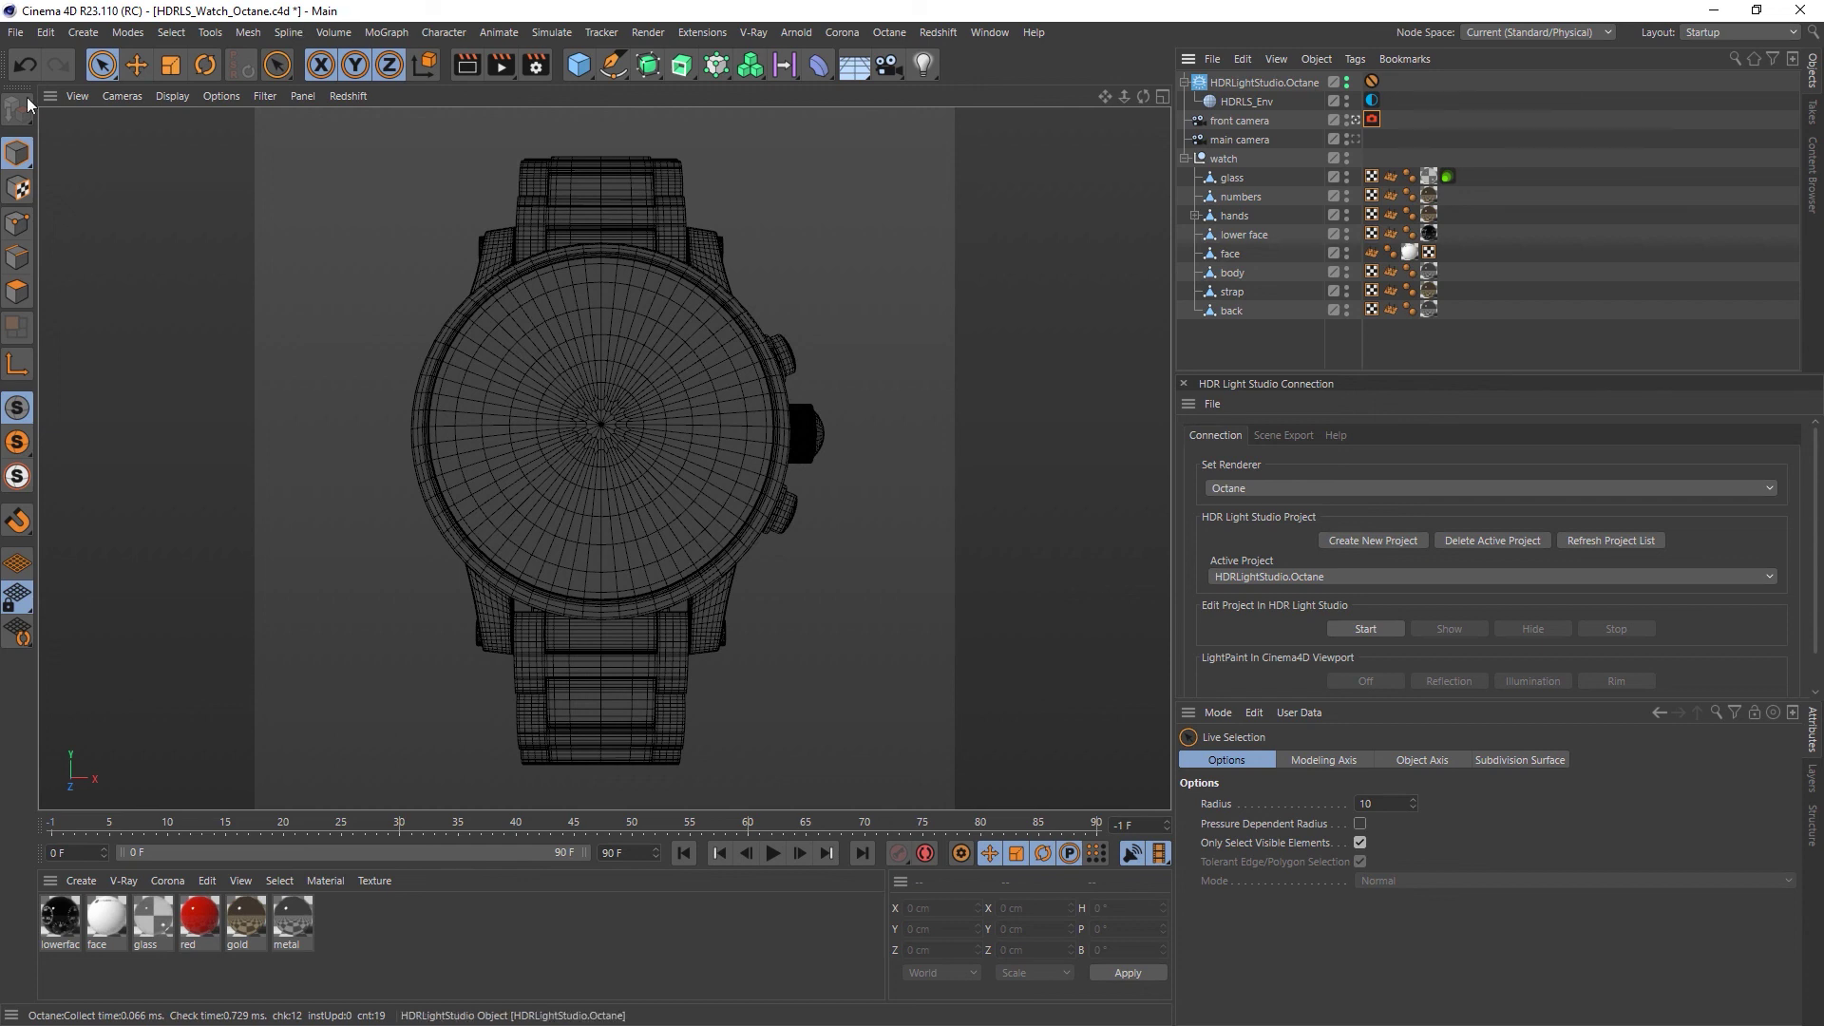
pyautogui.click(14, 33)
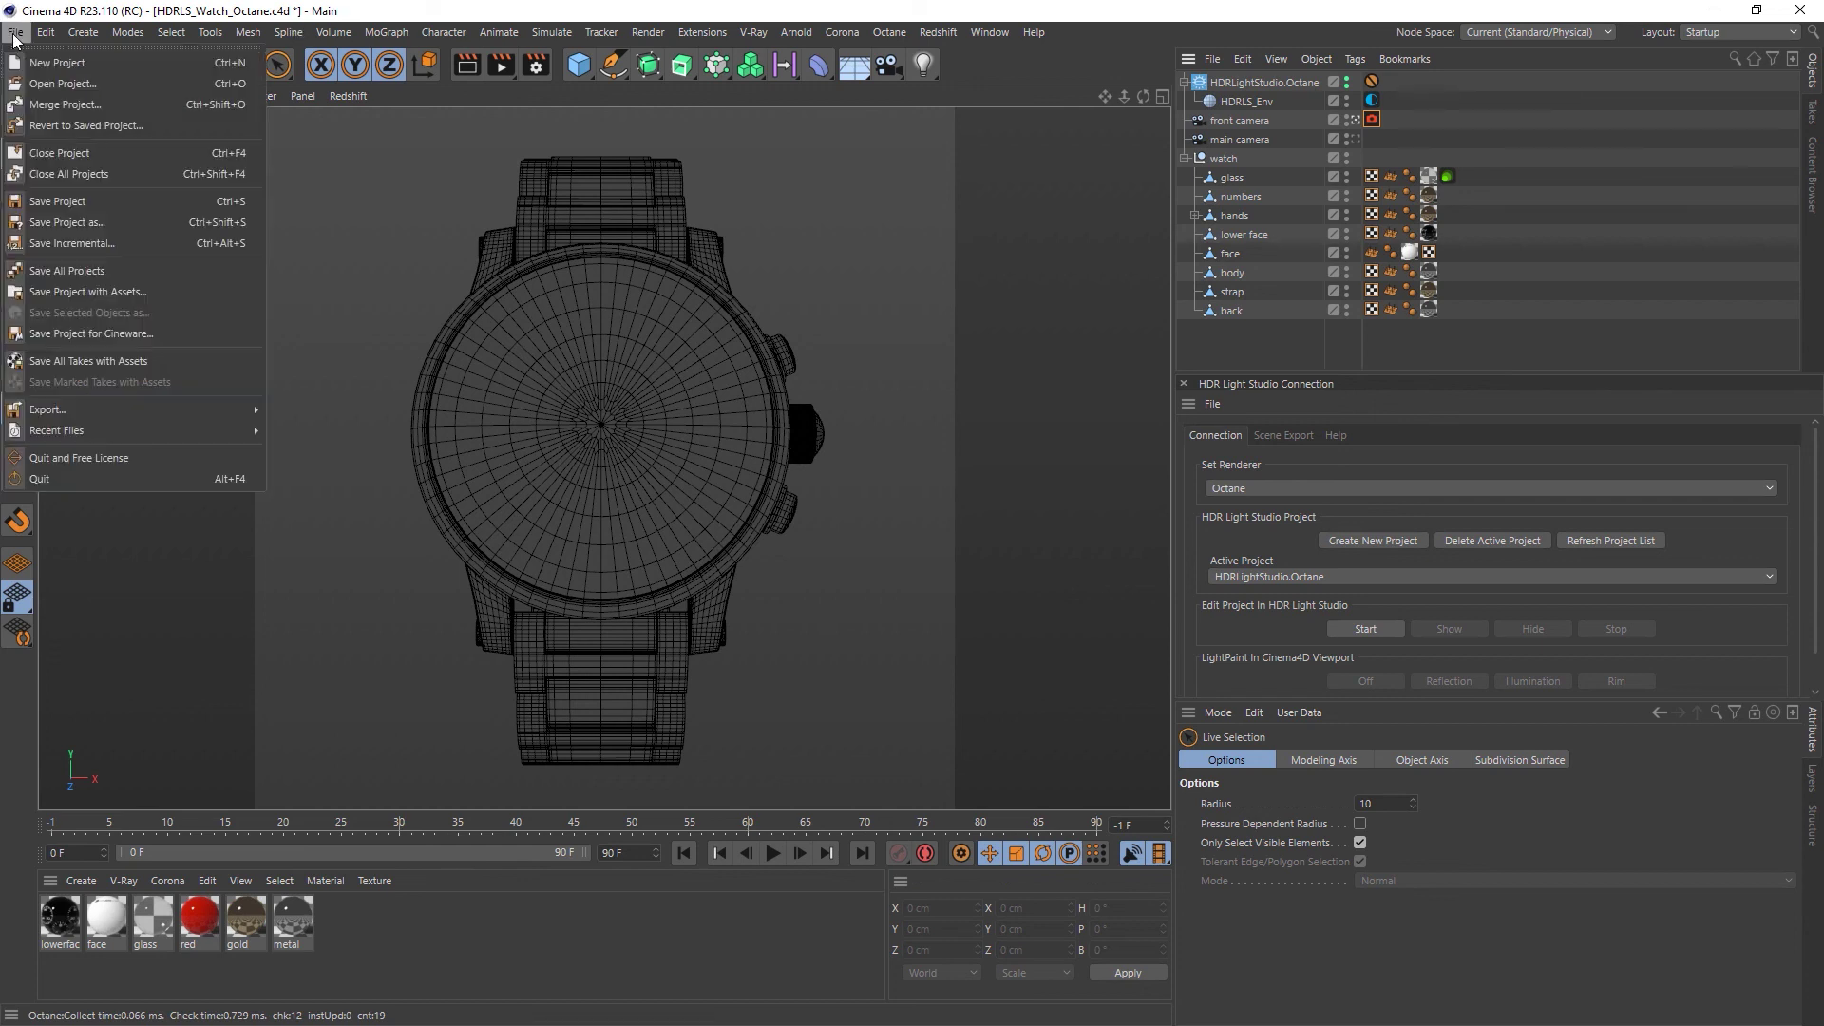
pyautogui.click(57, 201)
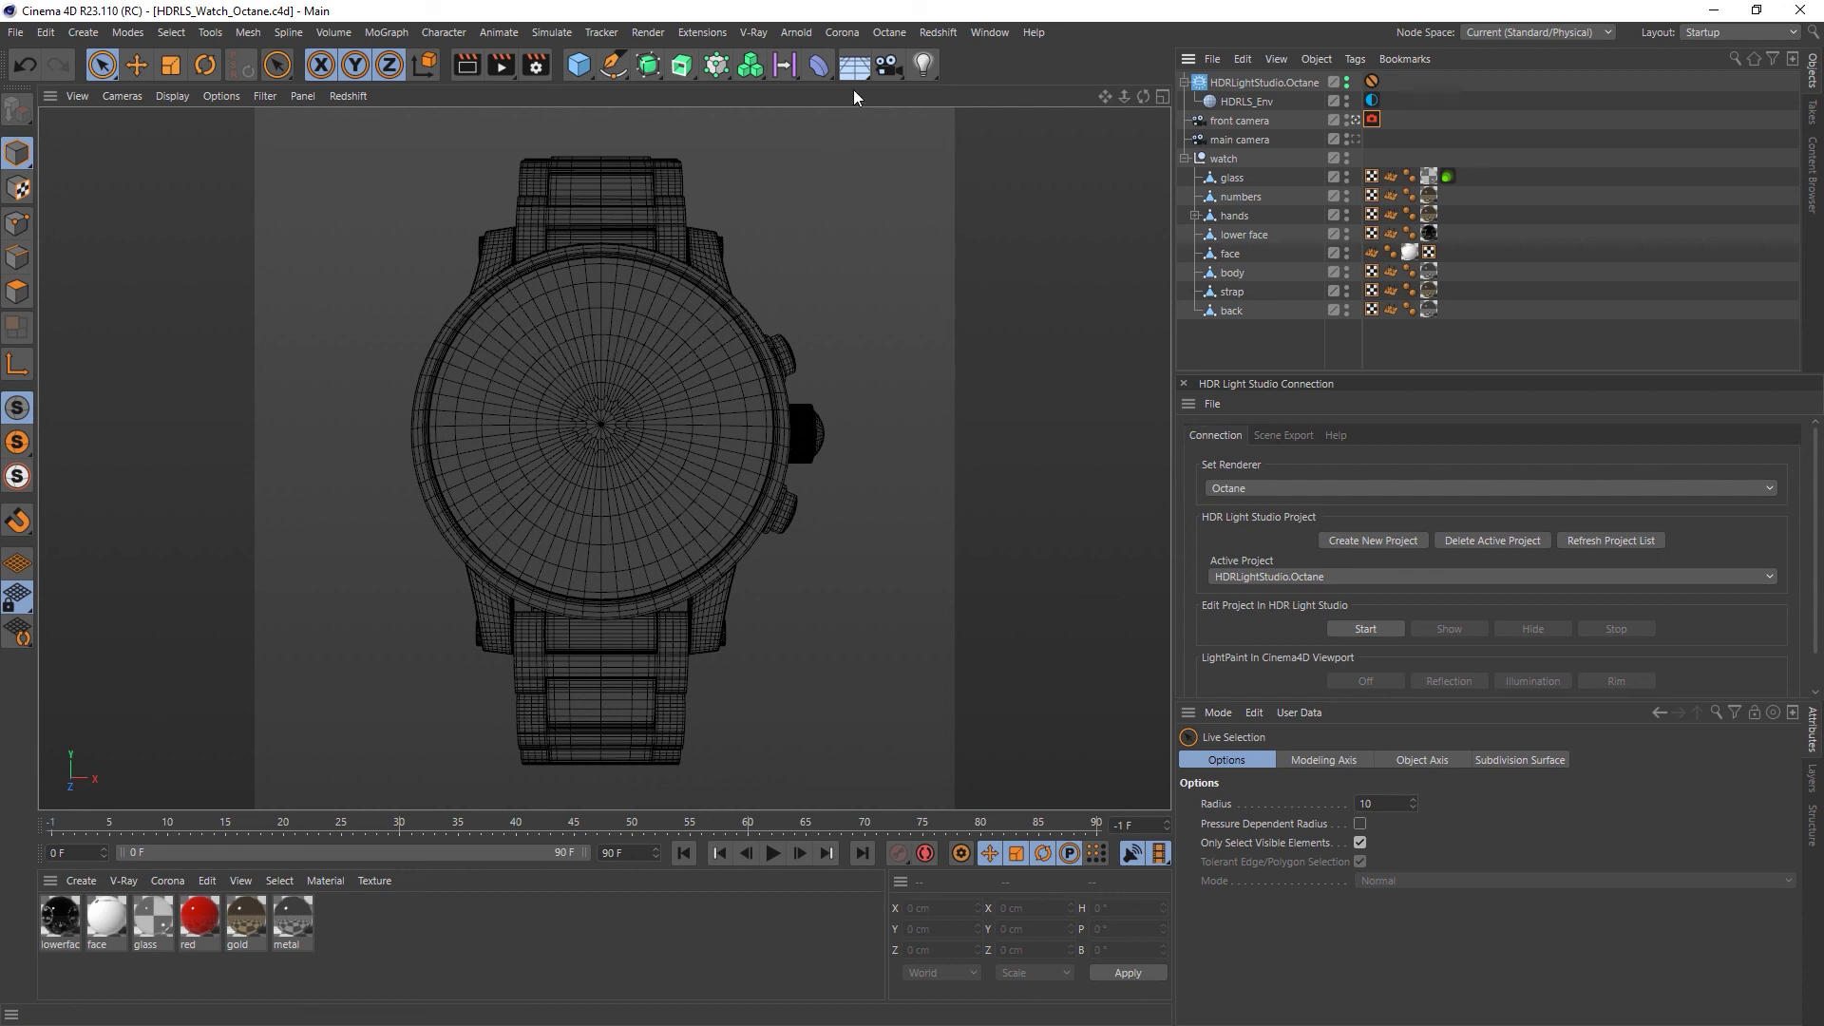
# Set the render output Width and Height to 3000 pixels in Render Settings.
pyautogui.click(648, 34)
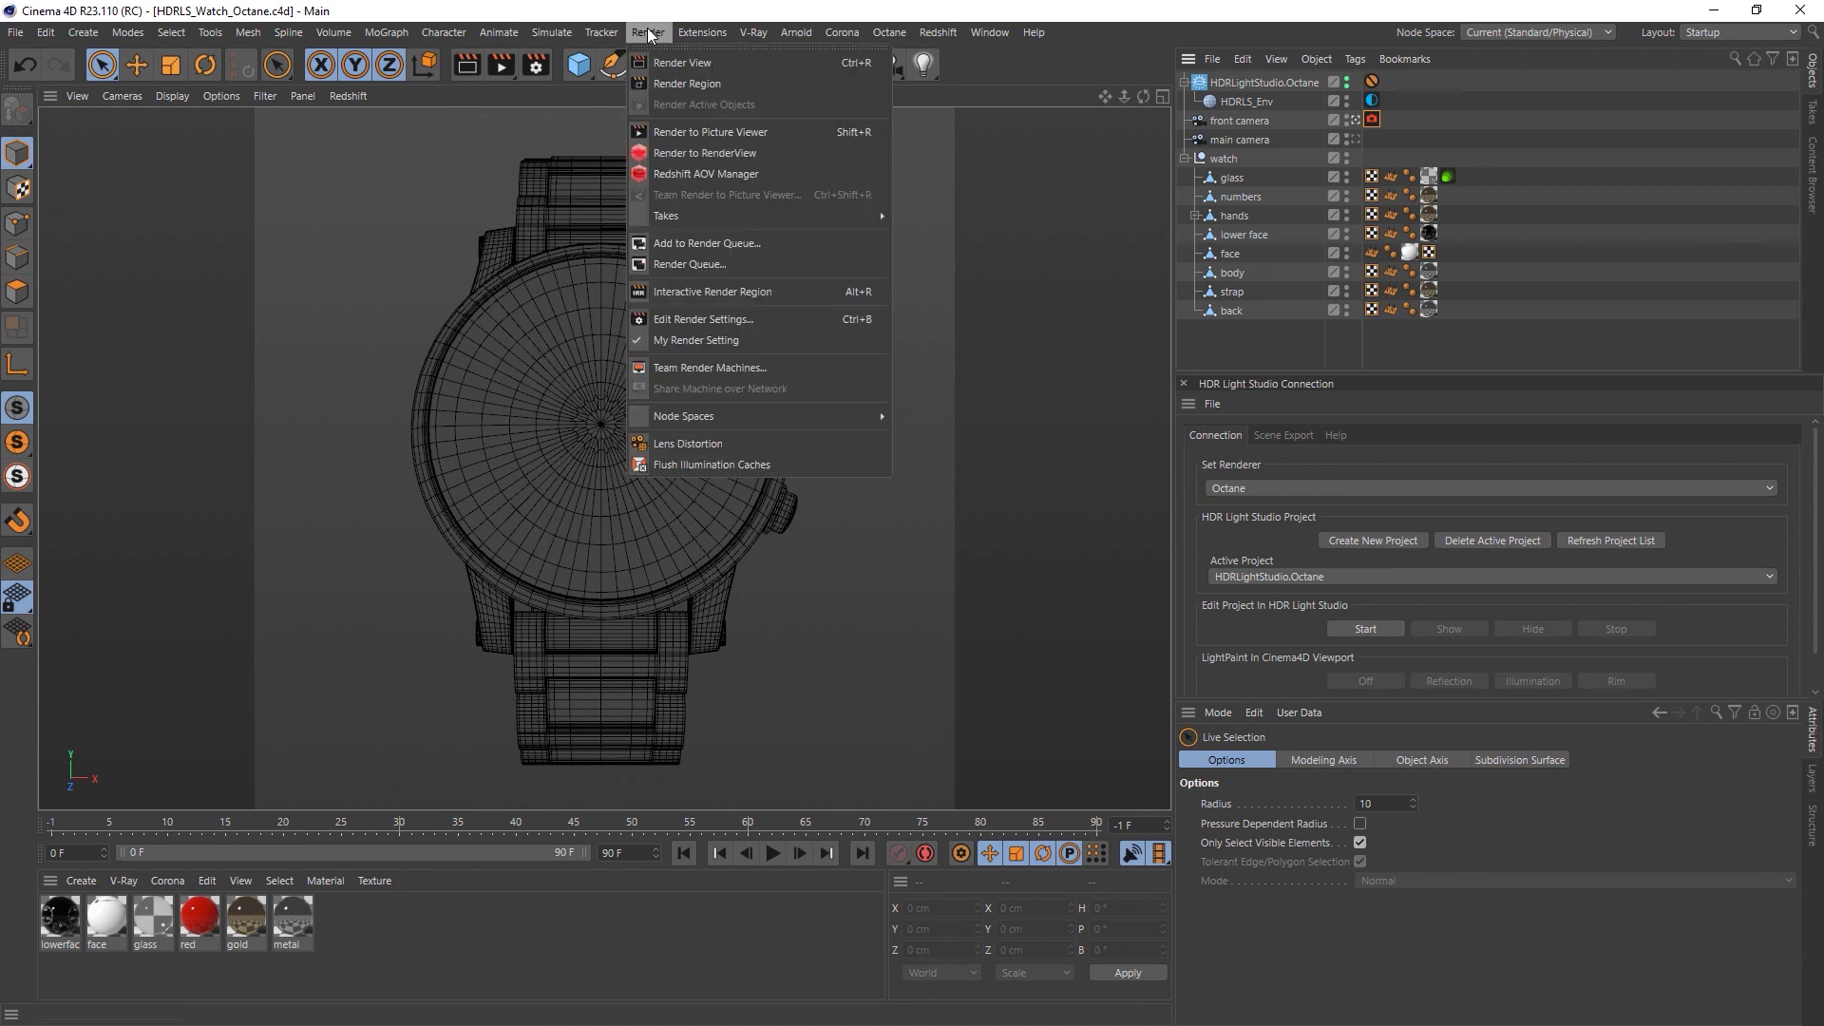
pyautogui.click(746, 319)
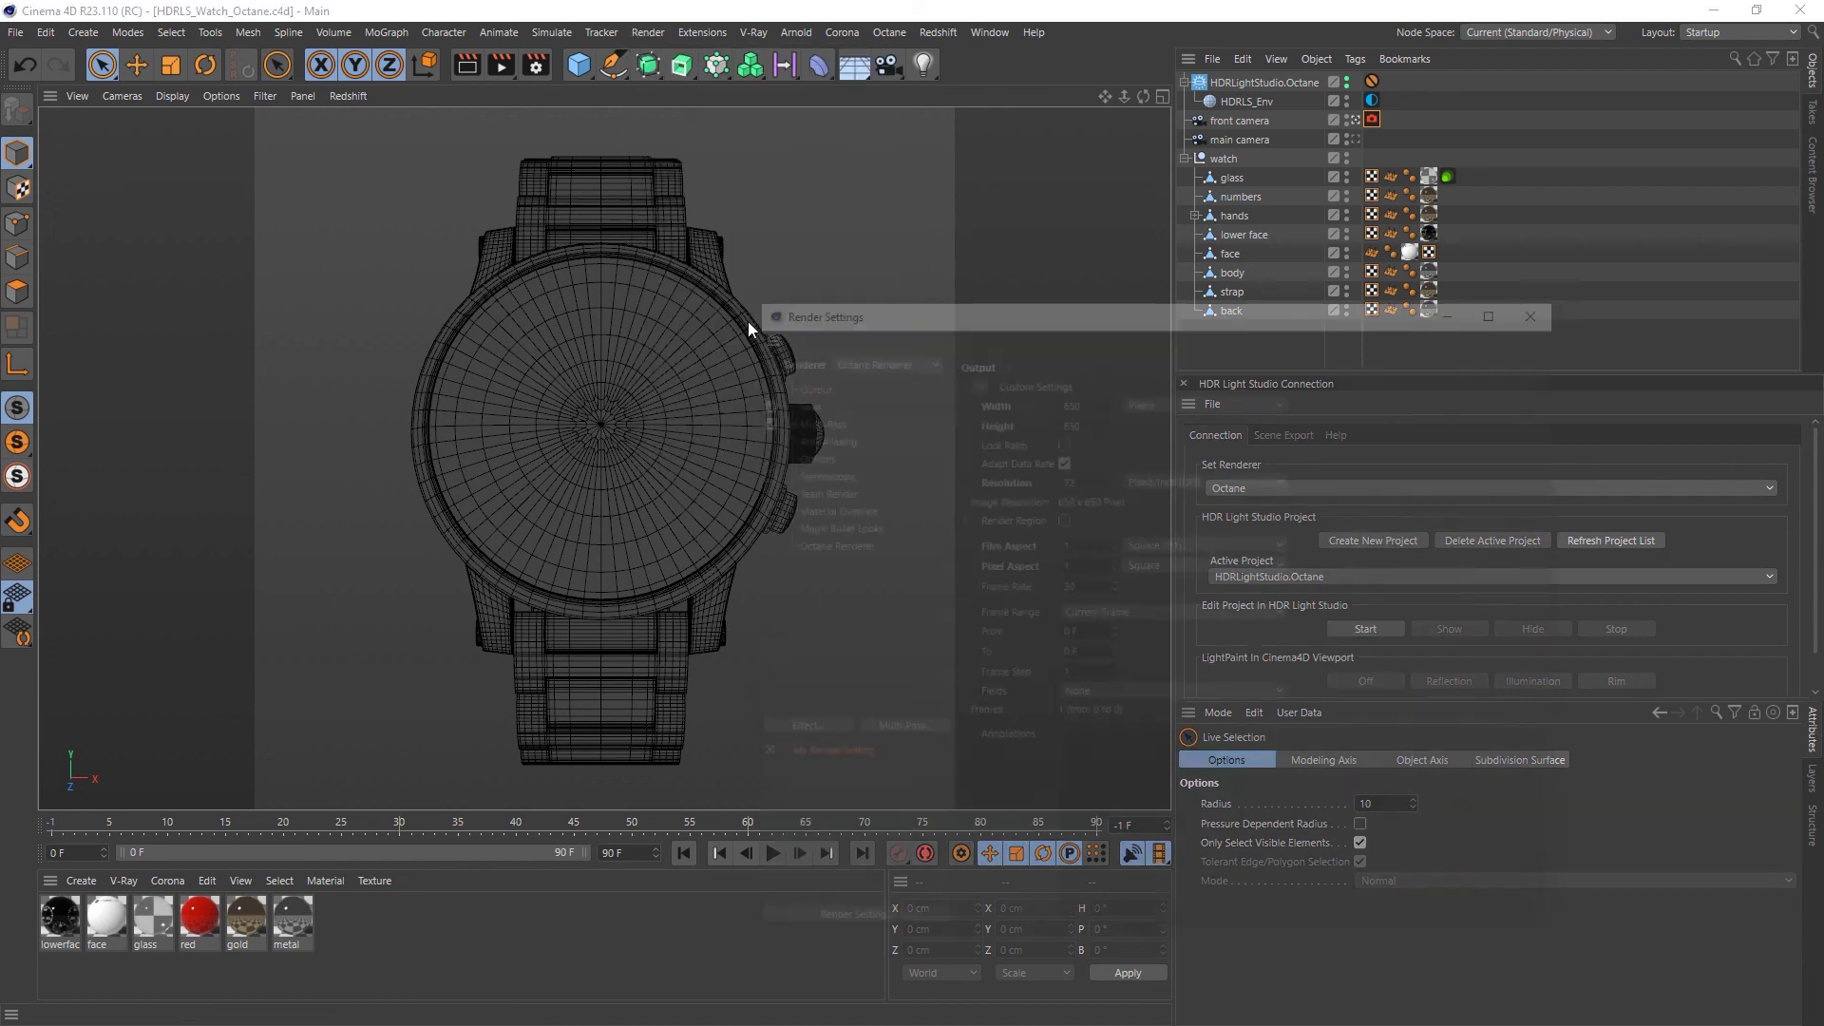
pyautogui.click(1067, 398)
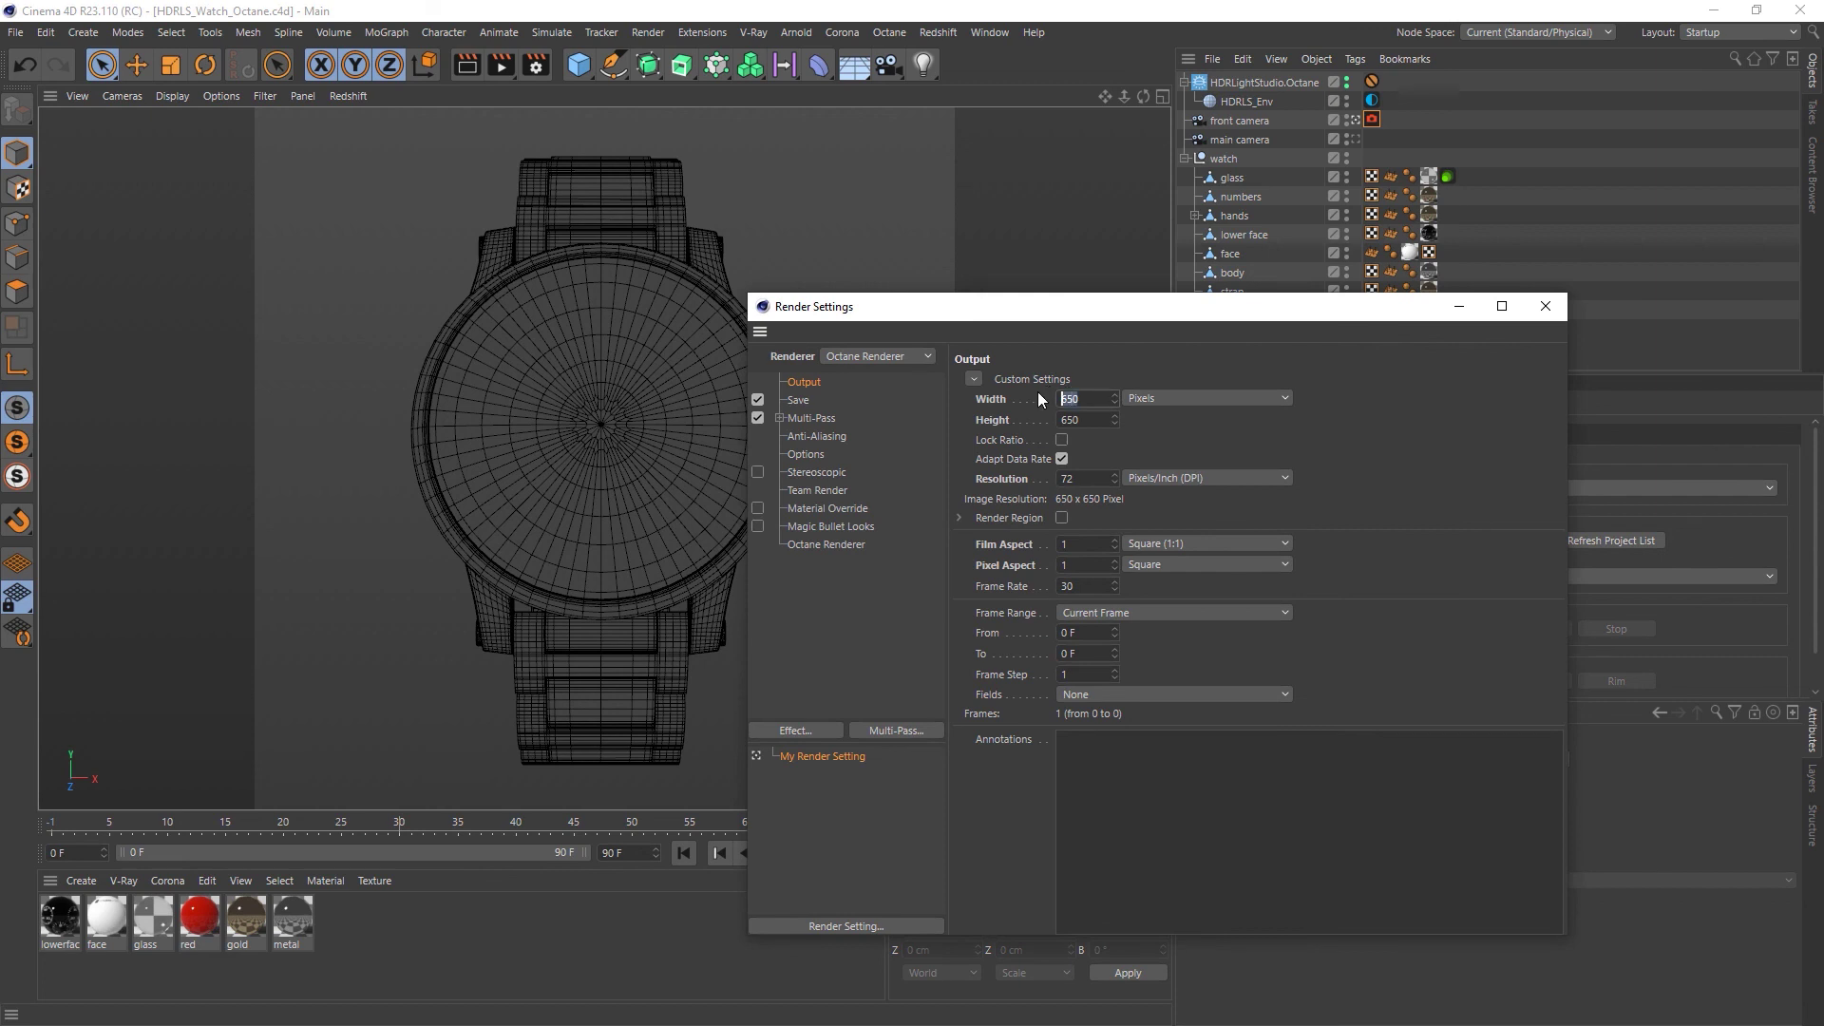
pyautogui.write('3000')
pyautogui.press('Return')
pyautogui.doubleClick(1082, 420)
pyautogui.write('3000')
pyautogui.press('Return')
pyautogui.hotkey('alt', 'F4')
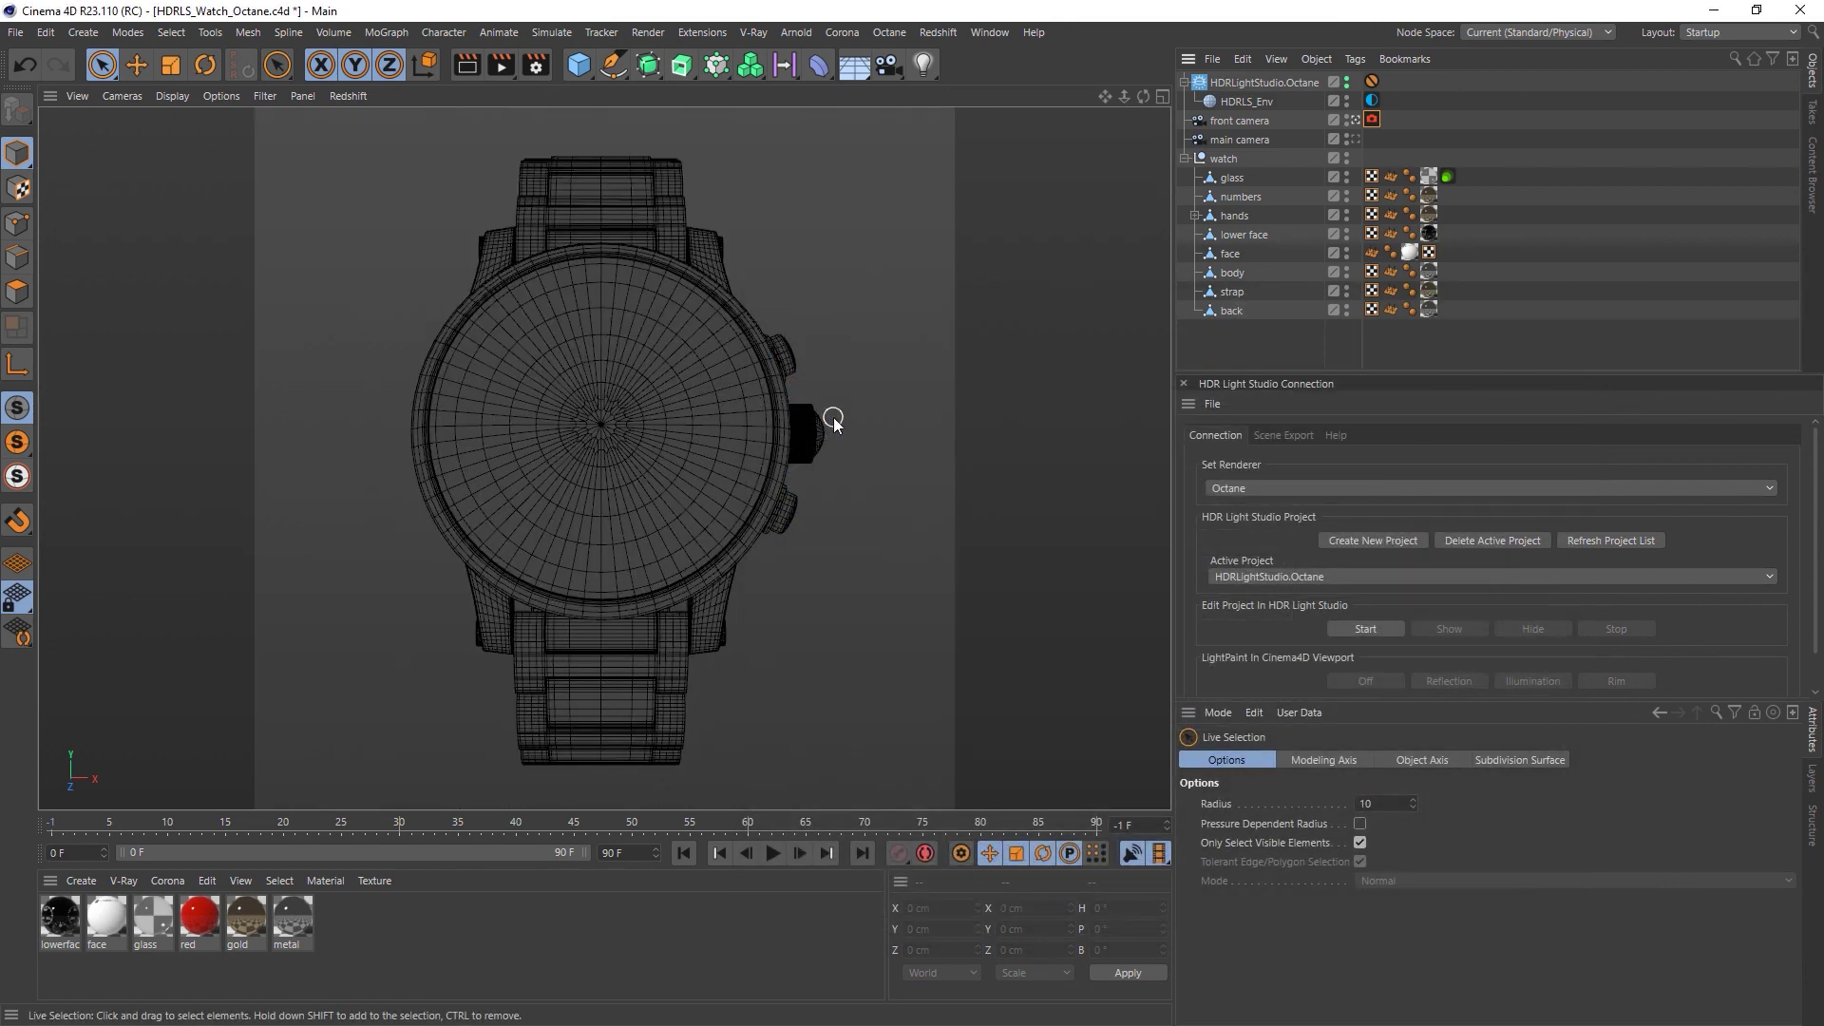
# Render to the Picture Viewer, enlarge the viewer, and pan to the watch dial.
pyautogui.click(649, 33)
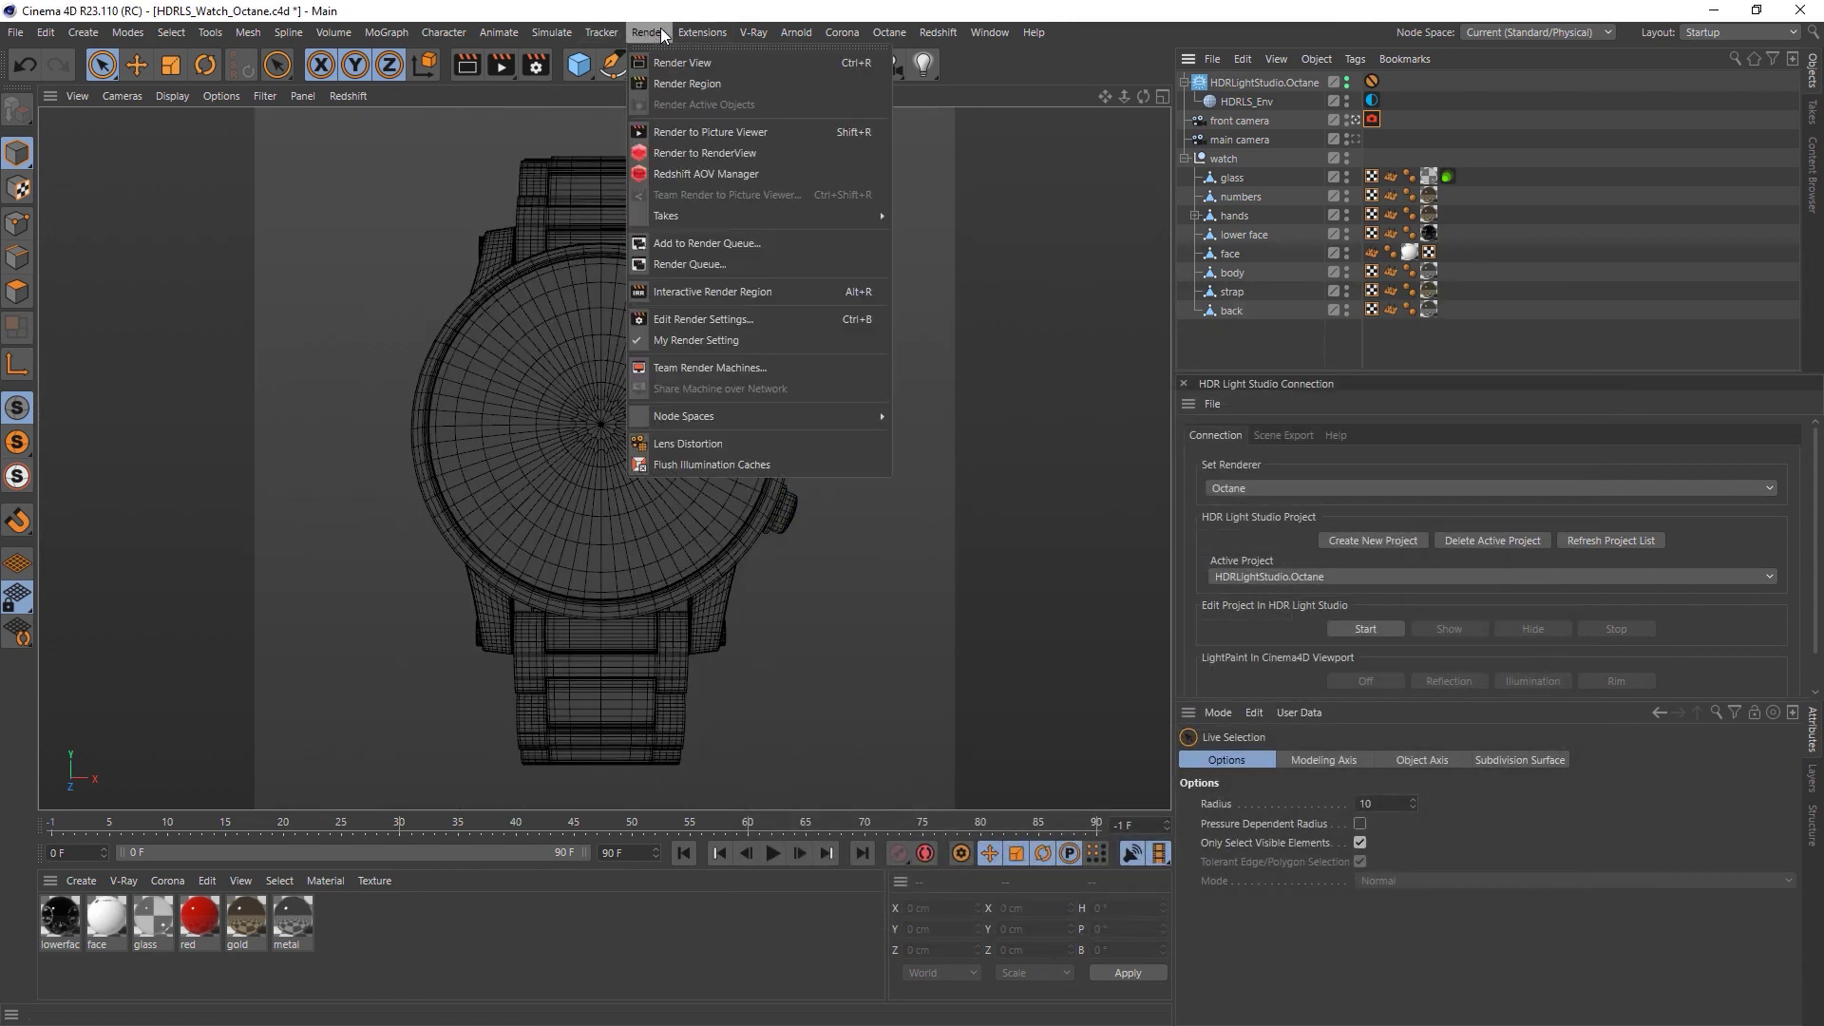
pyautogui.click(709, 131)
pyautogui.moveTo(747, 127); pyautogui.dragTo(597, 47)
pyautogui.moveTo(785, 835); pyautogui.dragTo(793, 990)
pyautogui.moveTo(1265, 833); pyautogui.dragTo(496, 409)
# Zoom the Picture Viewer out to 40% and pan to centre the whole watch.
pyautogui.scroll(-1, 771, 570)
pyautogui.scroll(-3, 770, 571)
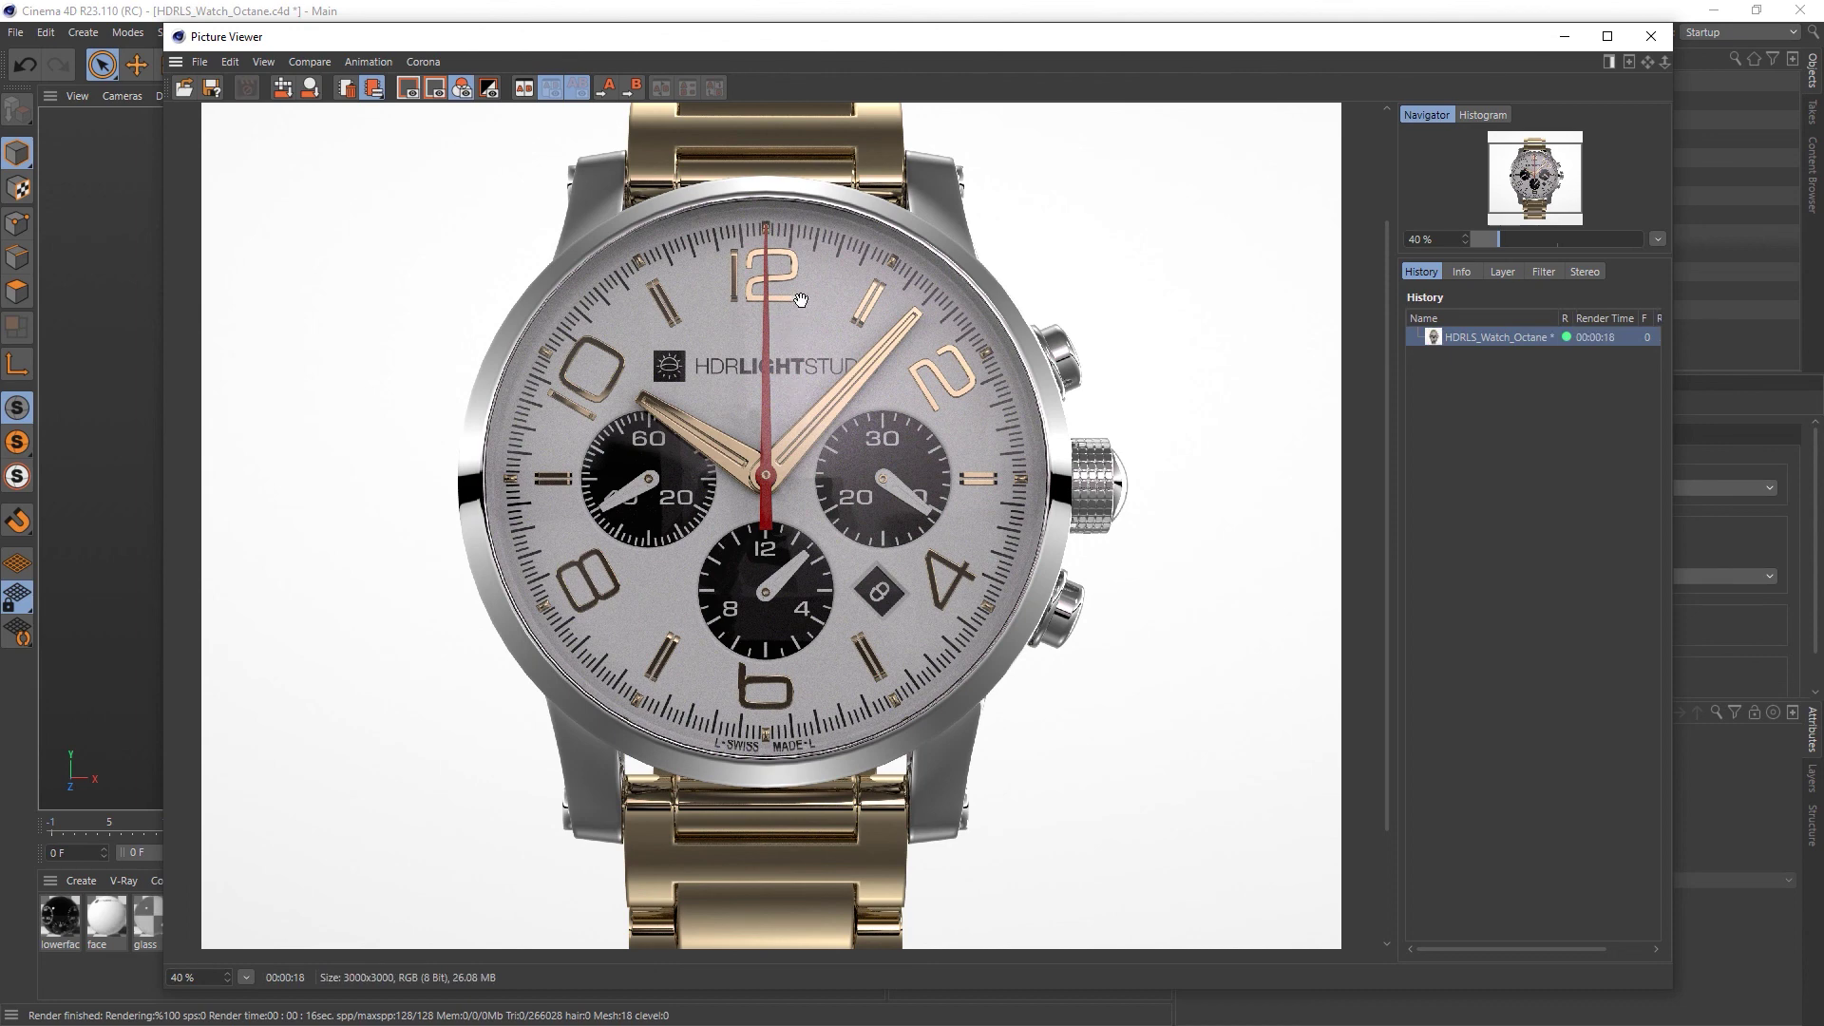
pyautogui.moveTo(801, 300); pyautogui.dragTo(803, 374)
pyautogui.moveTo(798, 484); pyautogui.dragTo(800, 434)
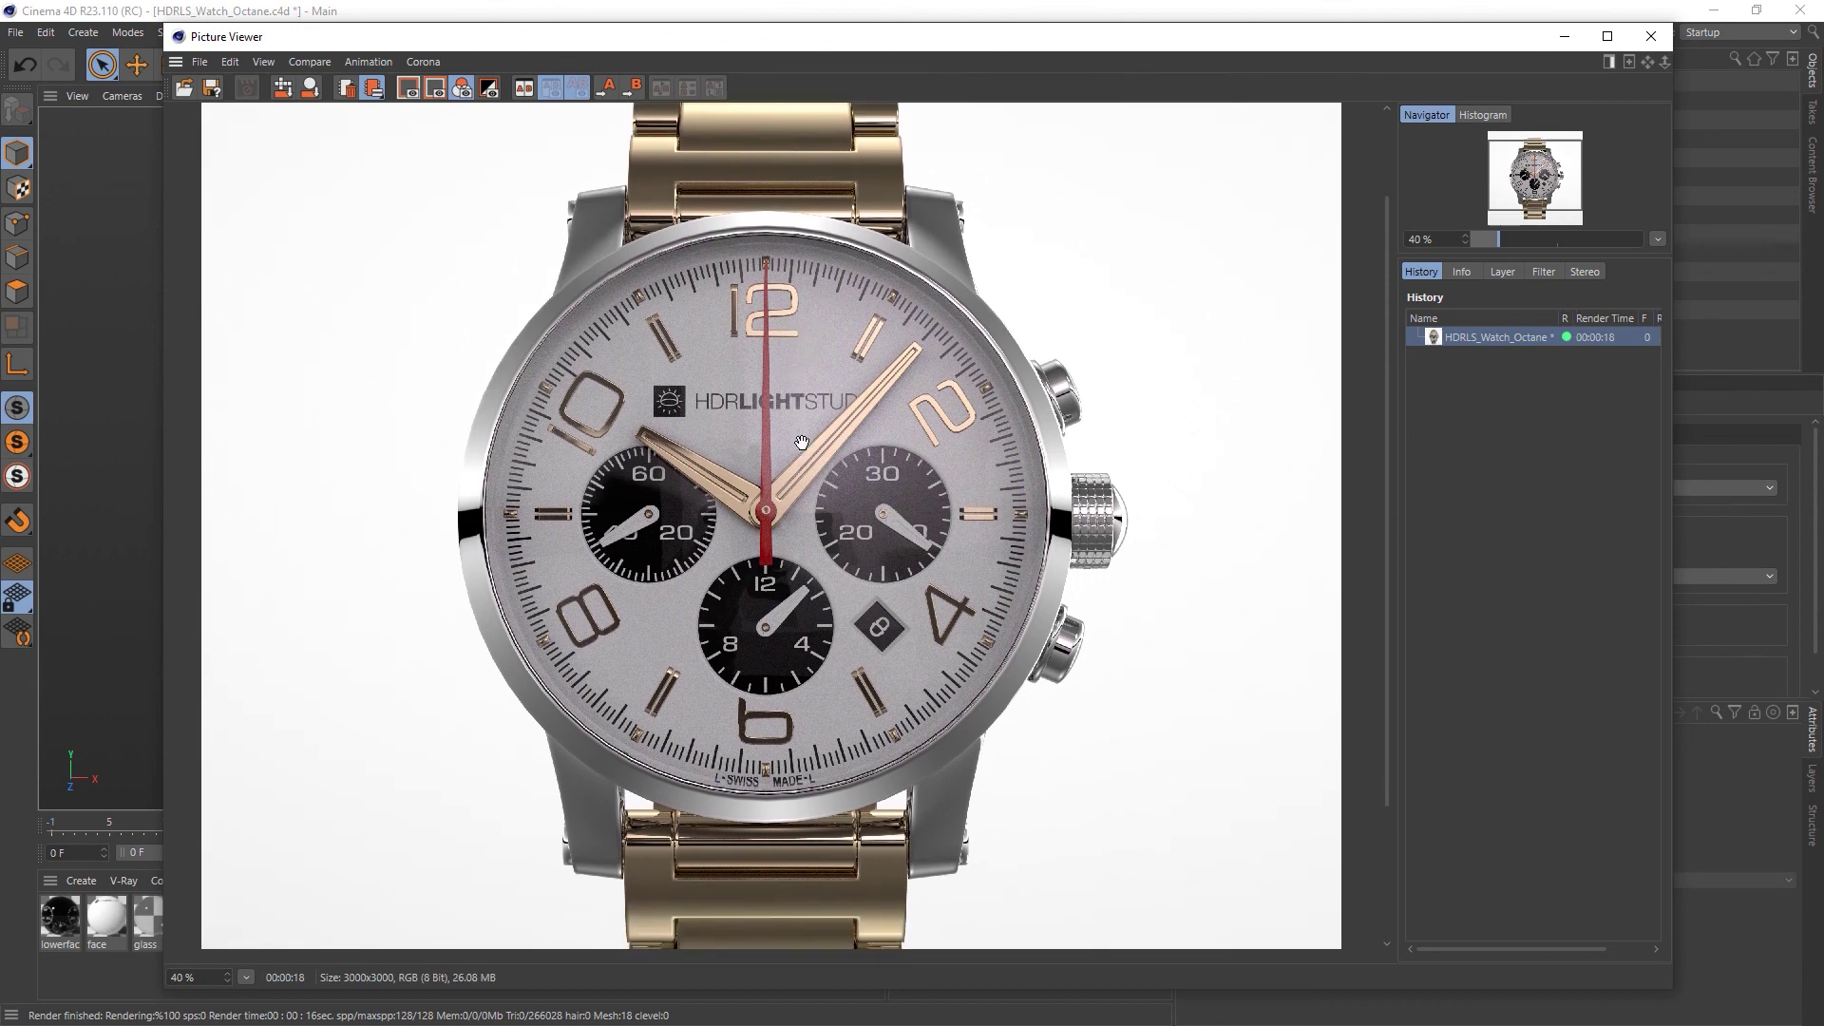